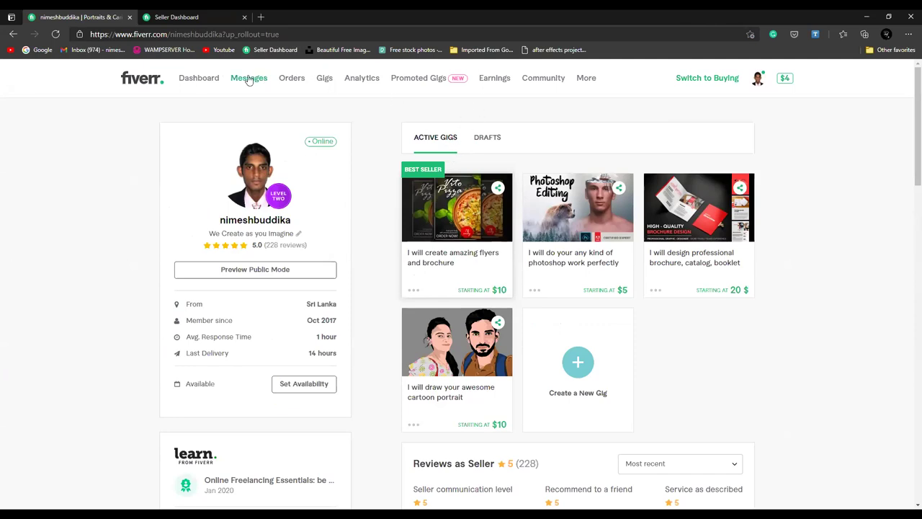
Open the Fiverr seller dashboard showing its 2 delivered active orders
left_click(198, 85)
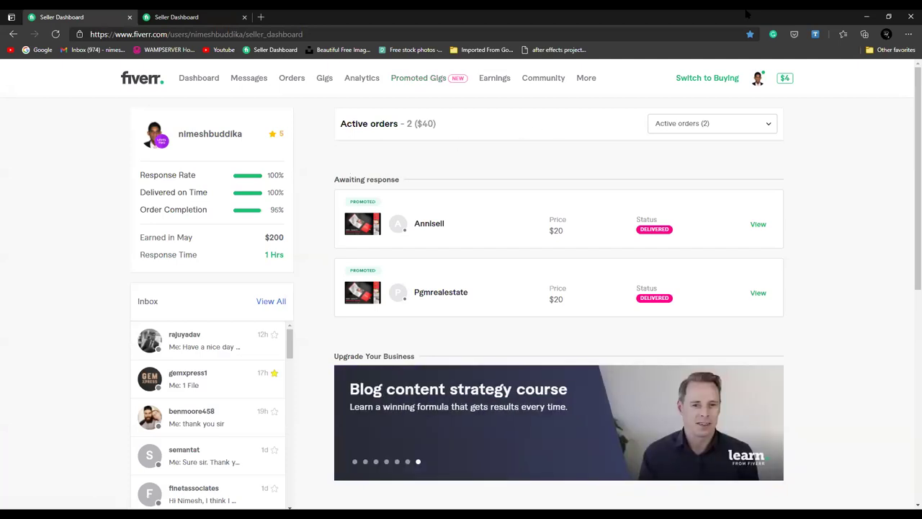
Switch to the buyer homepage and scroll through the popular Flyer Design gigs
left_click(707, 78)
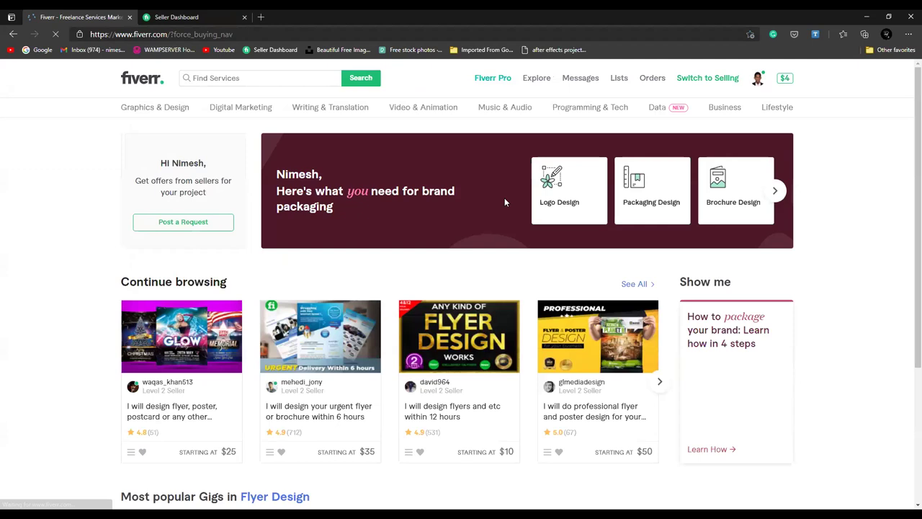
scroll(486, 198, "down", 1)
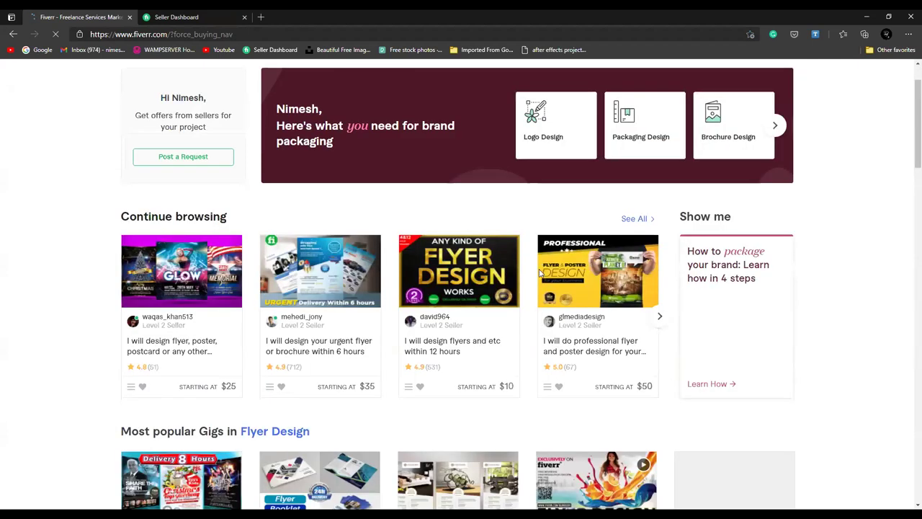
scroll(540, 272, "down", 3)
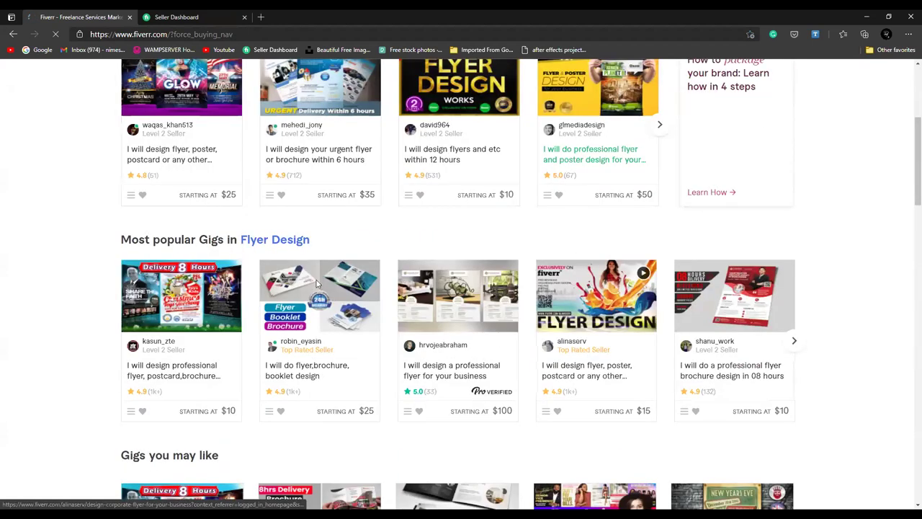
scroll(508, 249, "up", 1)
scroll(500, 250, "down", 2)
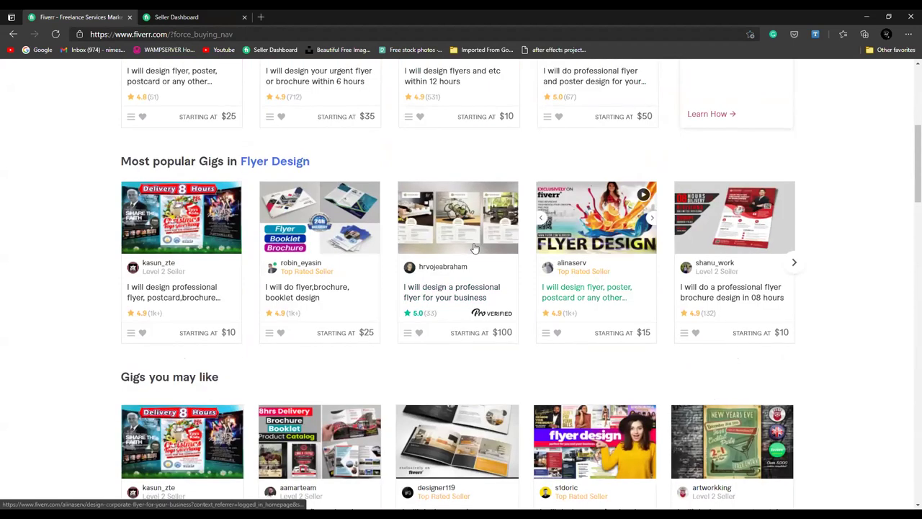
Preview one popular flyer gig, return to the listings, and open the account menu
left_click(594, 205)
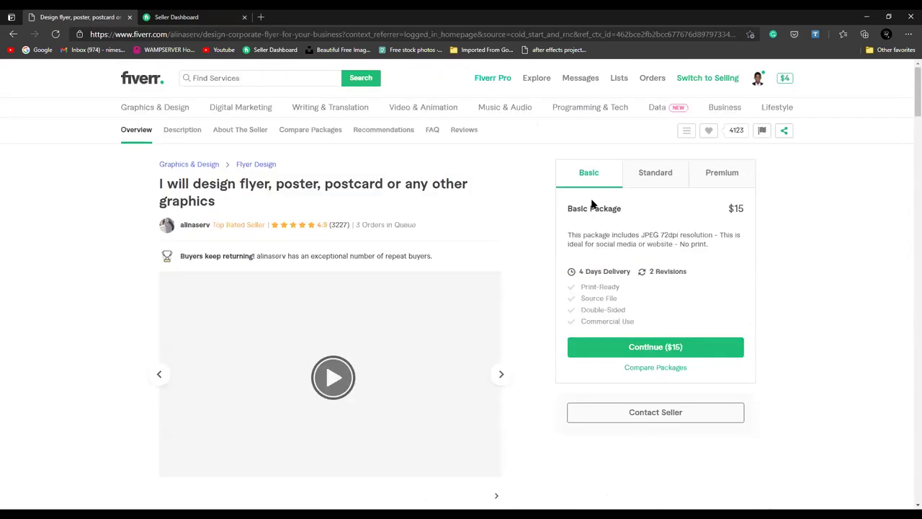
key("alt+Left")
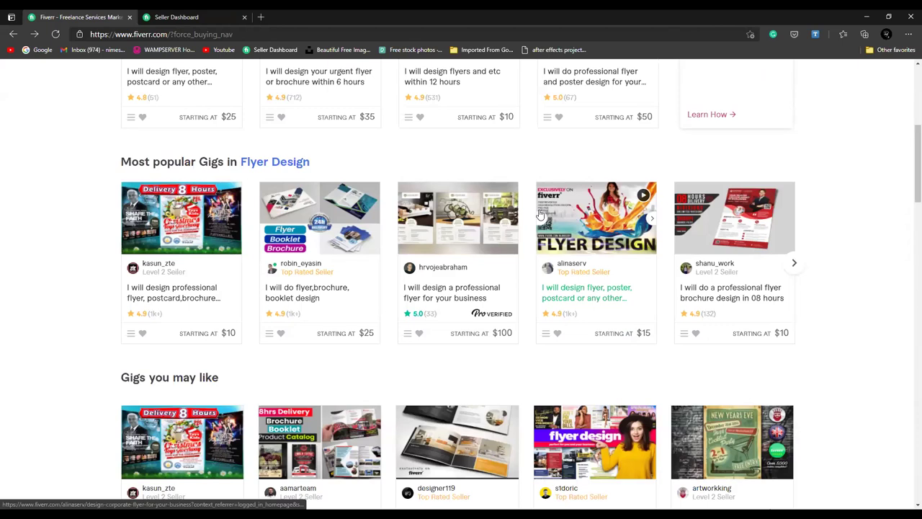
scroll(540, 215, "up", 3)
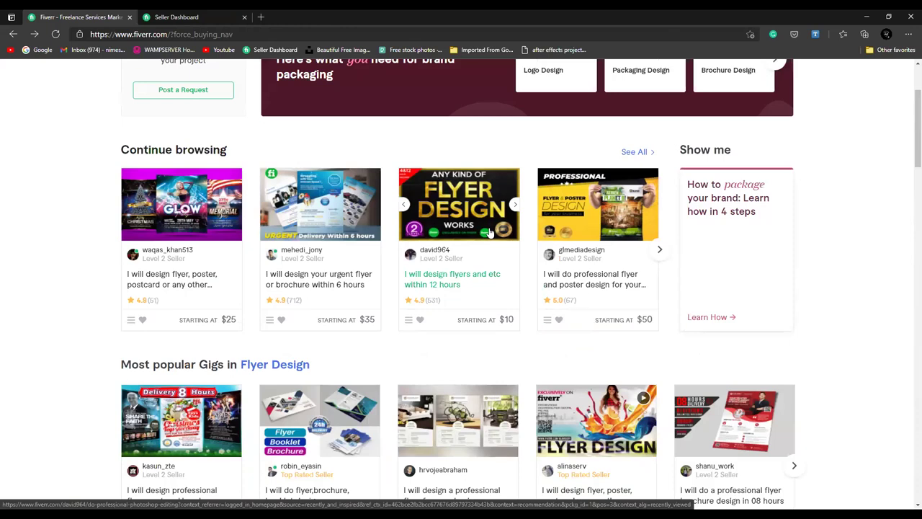
scroll(489, 232, "down", 2)
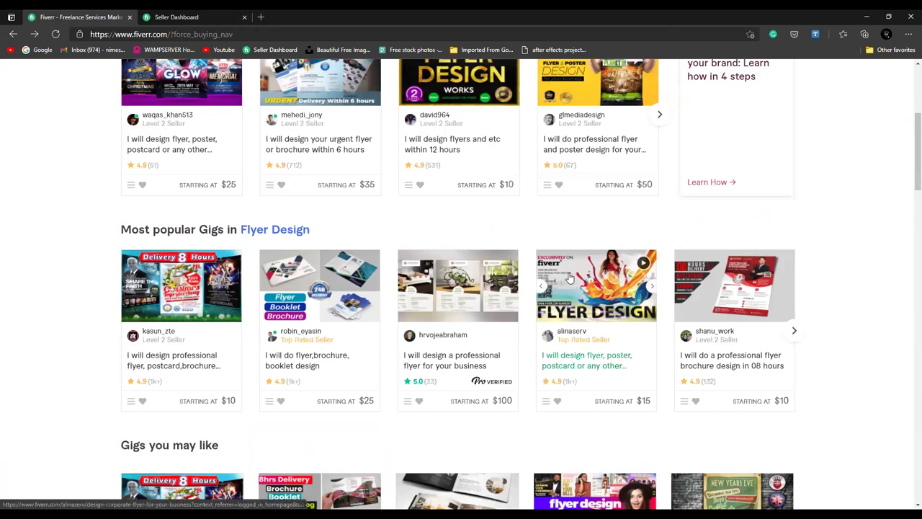
scroll(569, 278, "up", 4)
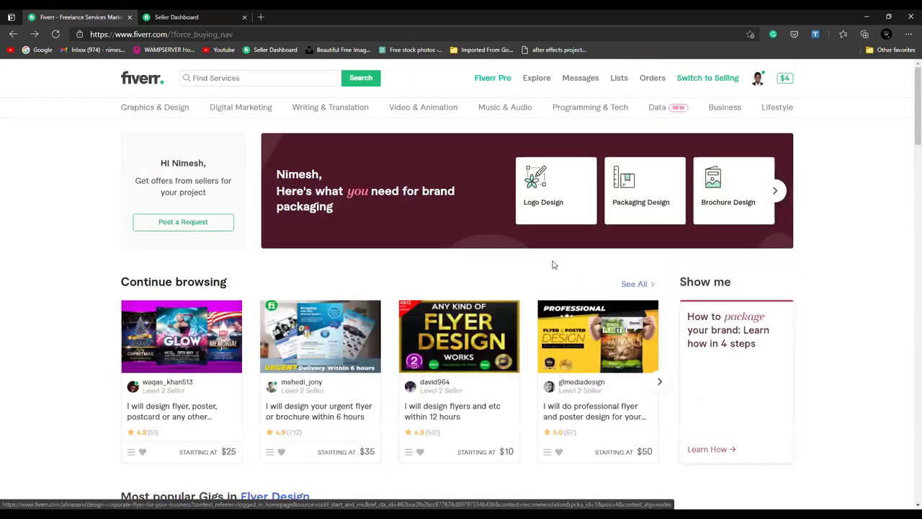
left_click(758, 79)
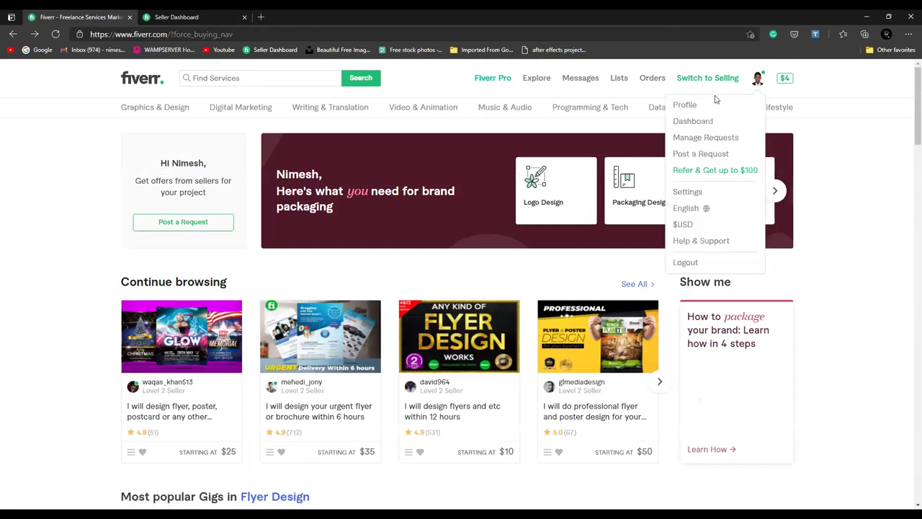
Return to the seller dashboard from the avatar menu and start a new gig
left_click(704, 121)
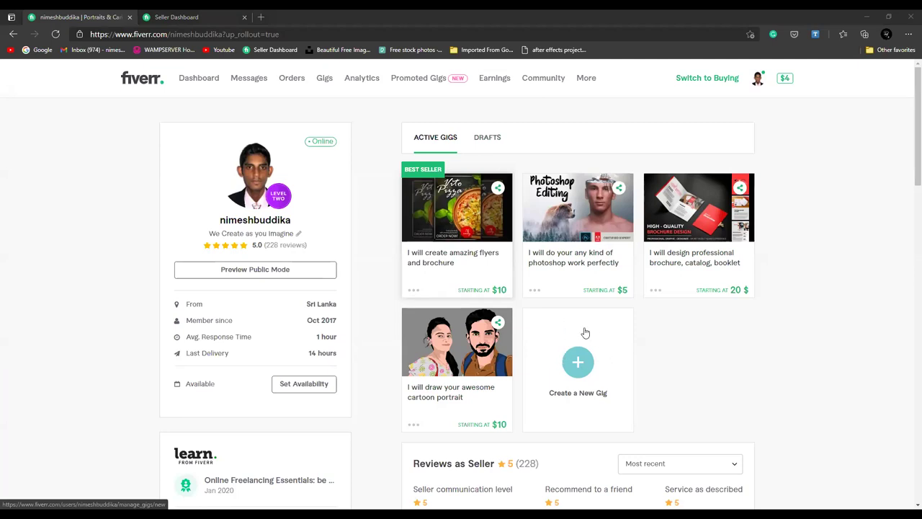
left_click(578, 364)
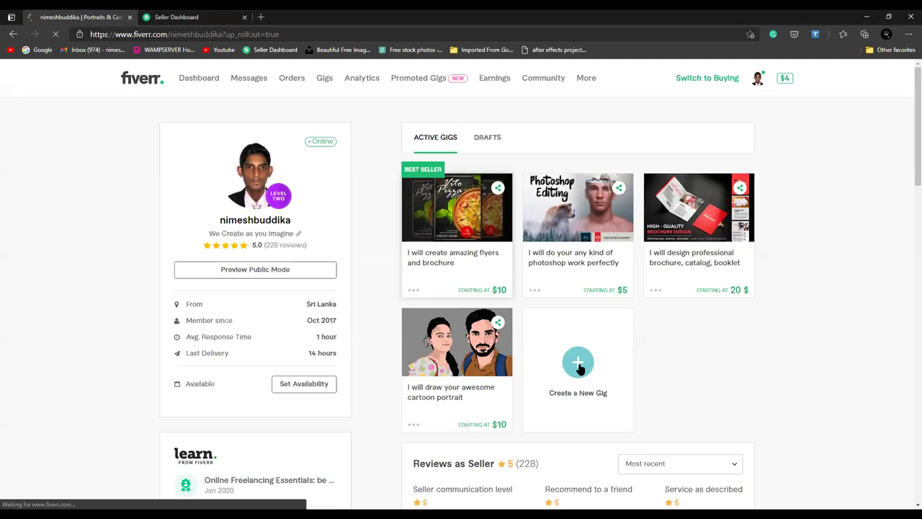
Focus the empty Gig Title field on the new gig form, then flip between tabs
mouse_move(530, 270)
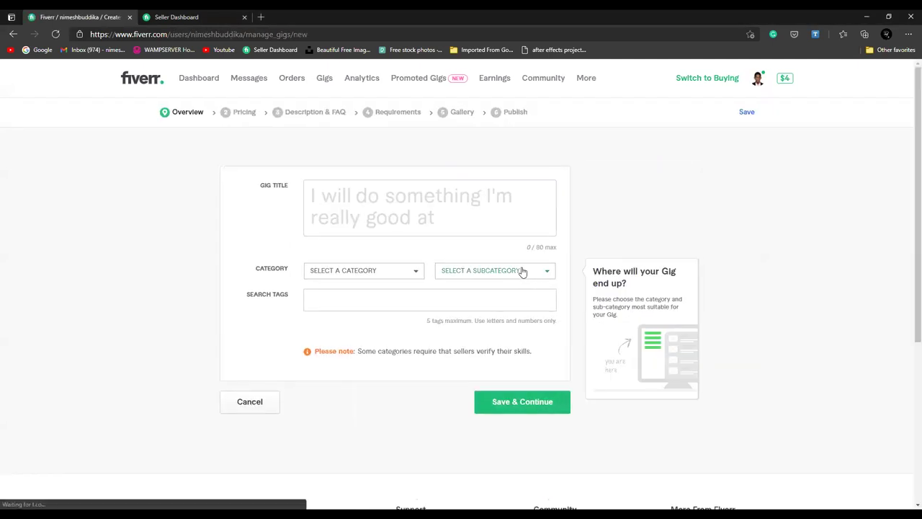
left_click(394, 197)
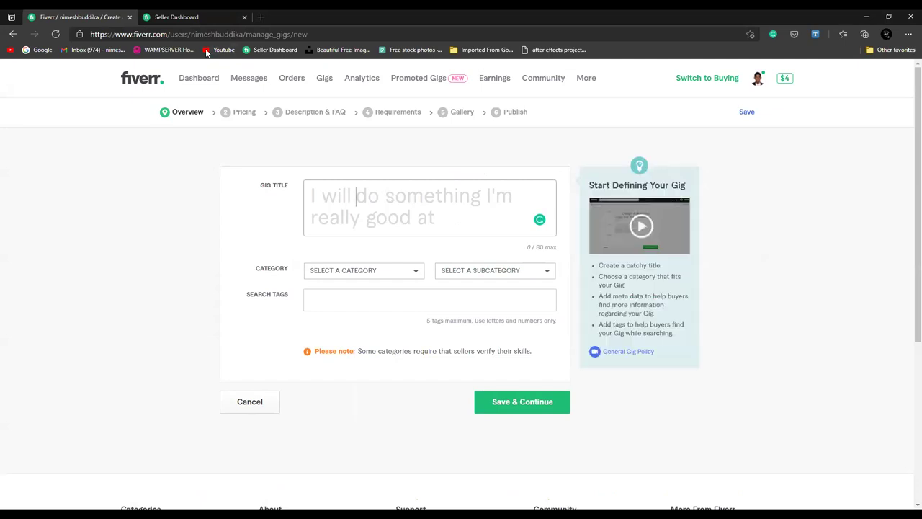
left_click(184, 16)
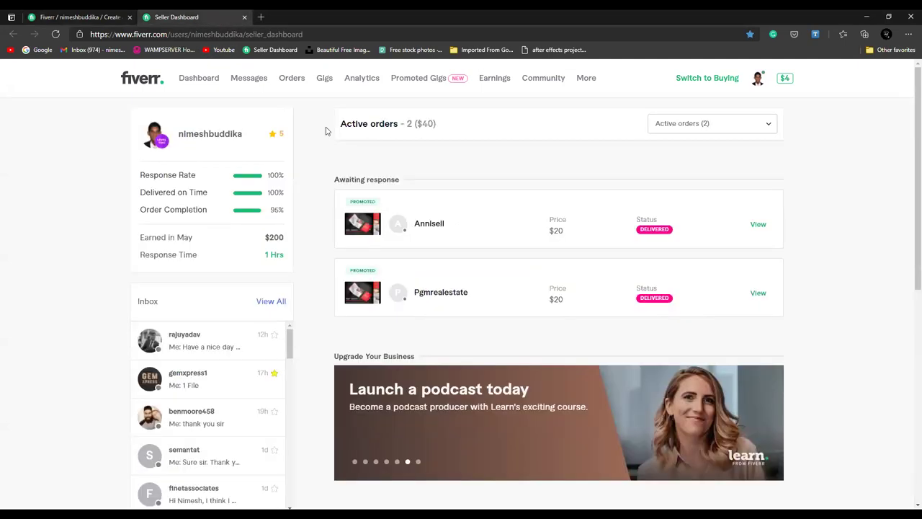
left_click(108, 17)
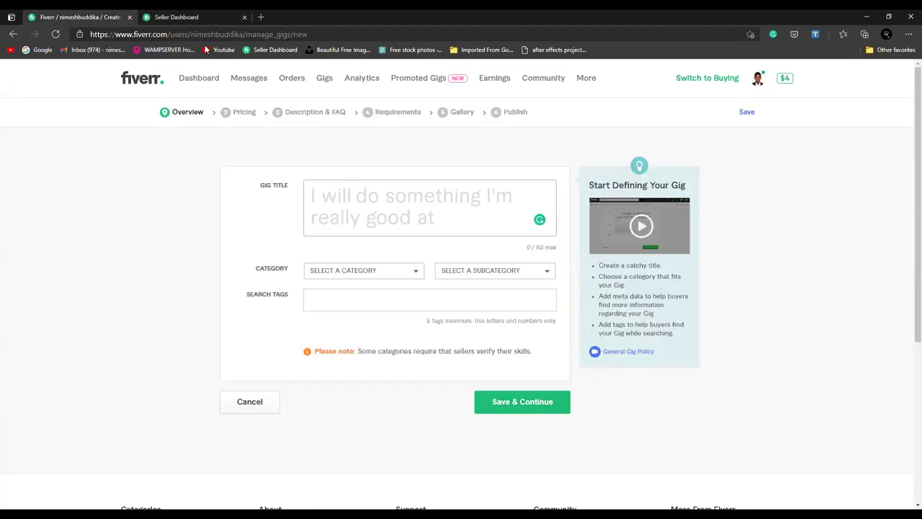
left_click(202, 15)
Turn the second tab into the buyer homepage, browse its flyer gigs, then return to Create Gig
left_click(706, 79)
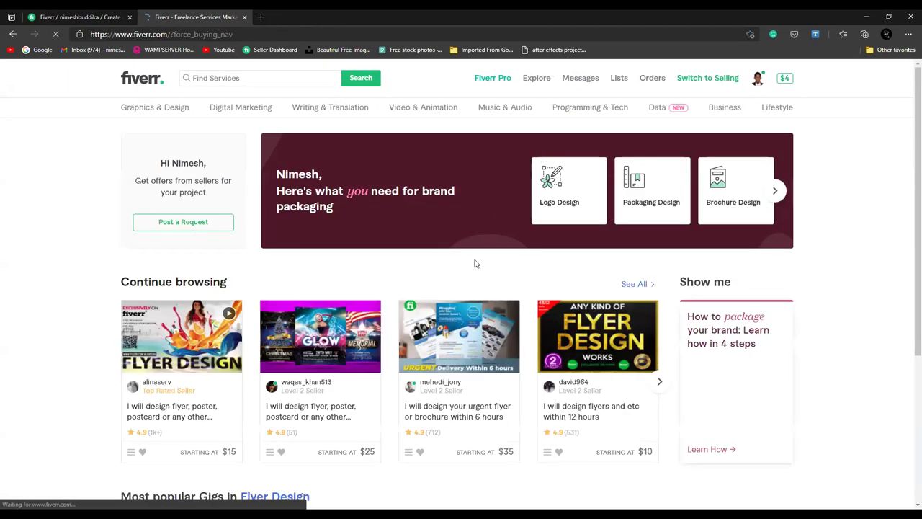
scroll(130, 333, "down", 1)
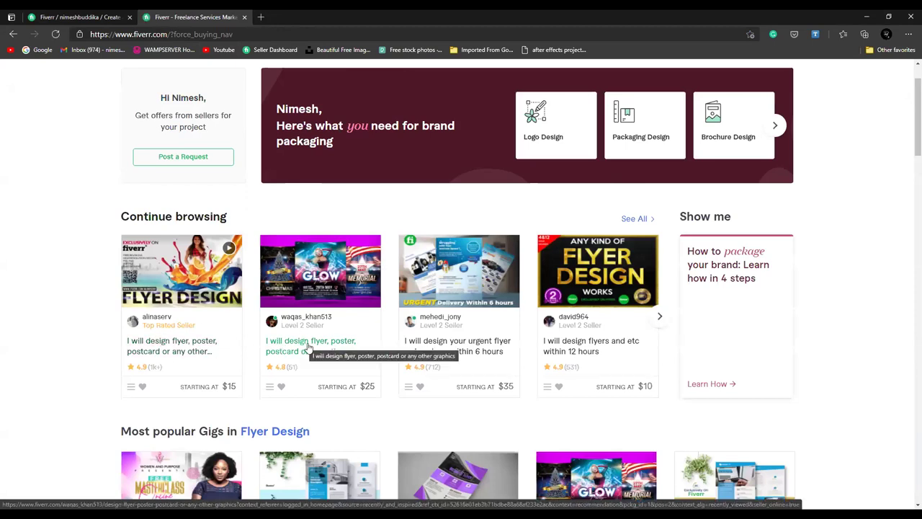
scroll(340, 348, "down", 1)
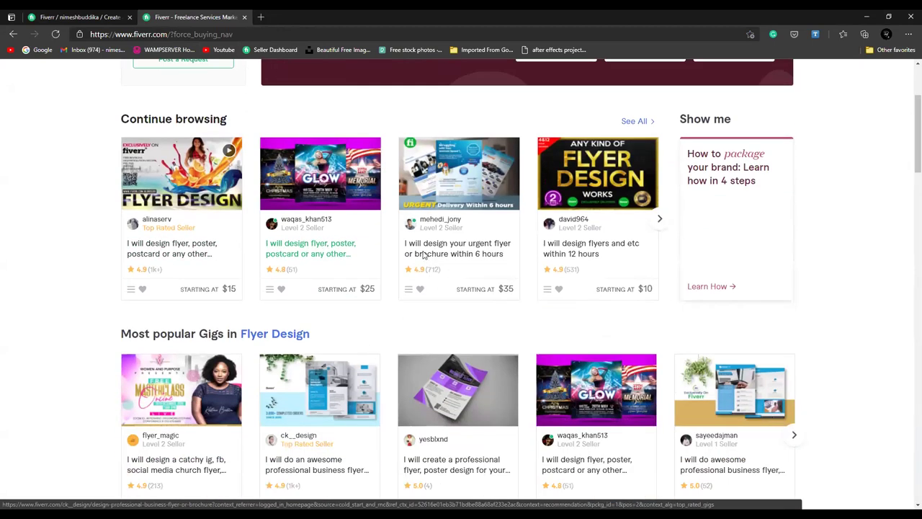
scroll(352, 346, "down", 3)
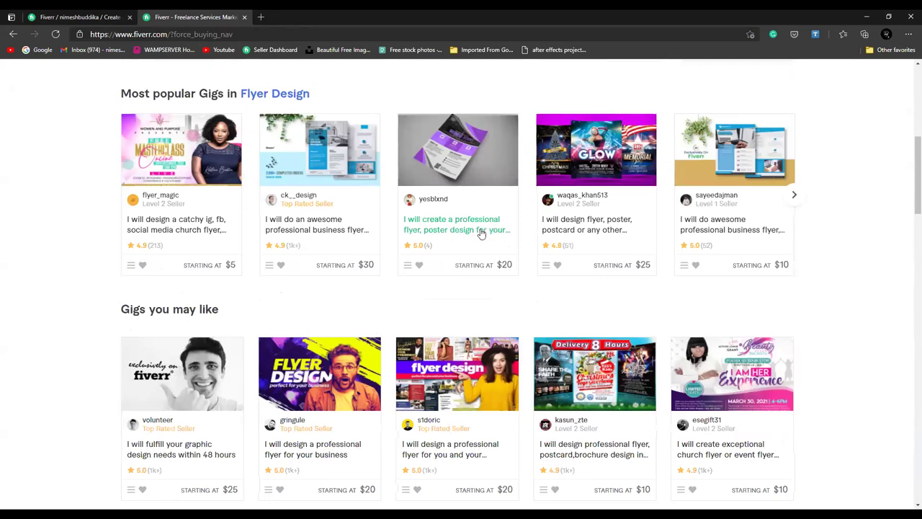
scroll(481, 233, "up", 1)
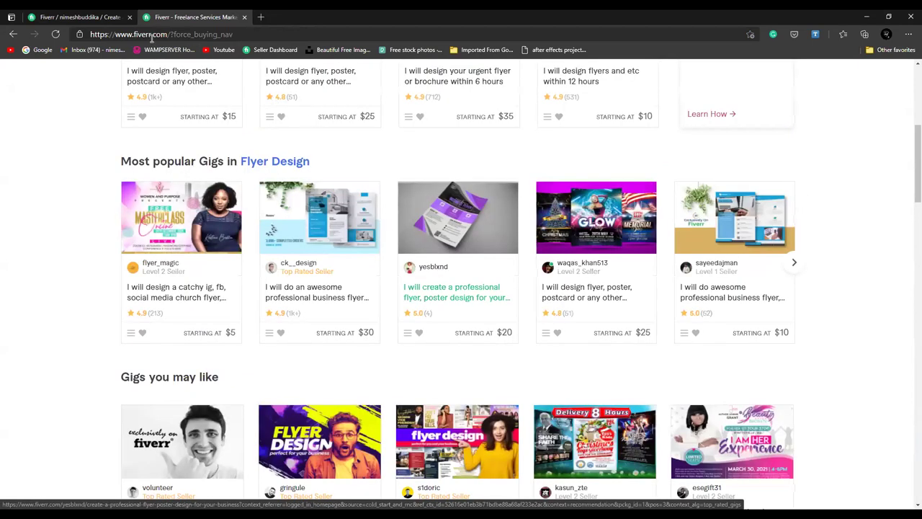
left_click(108, 16)
left_click(184, 16)
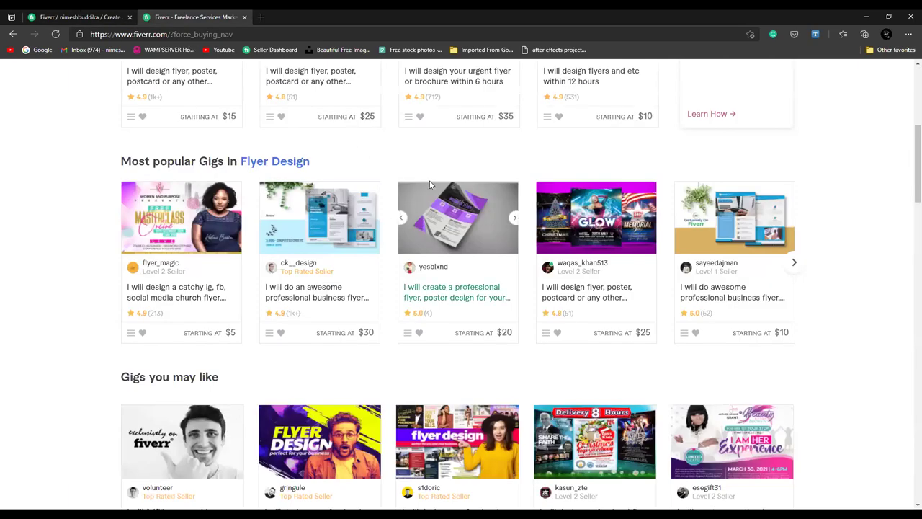
key("ctrl+Tab")
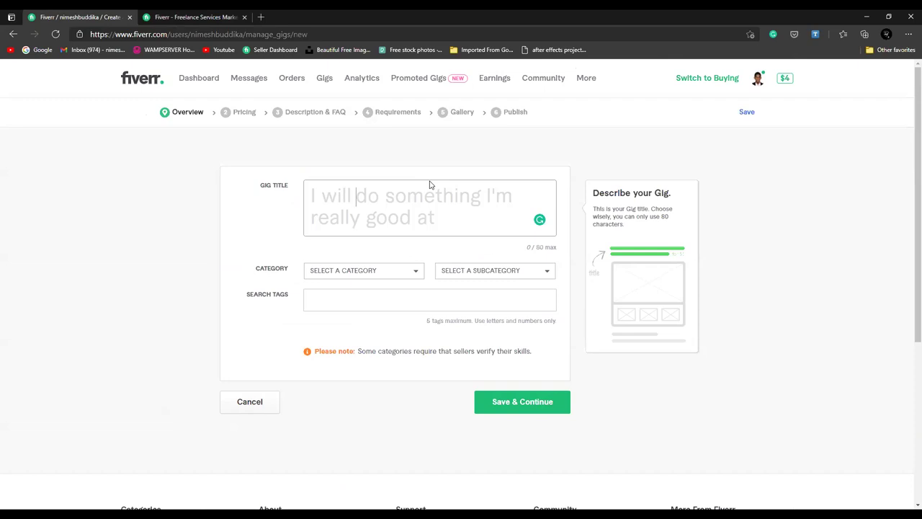
type("do ")
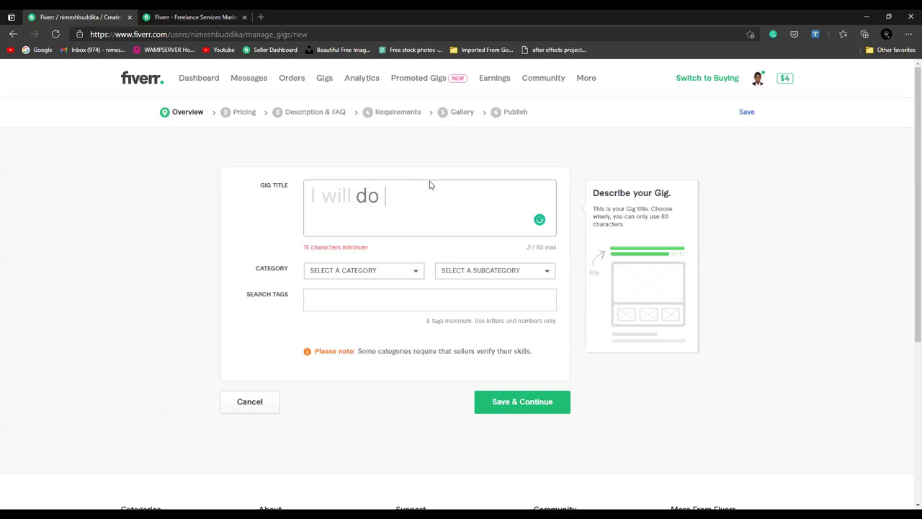
type("flyer design")
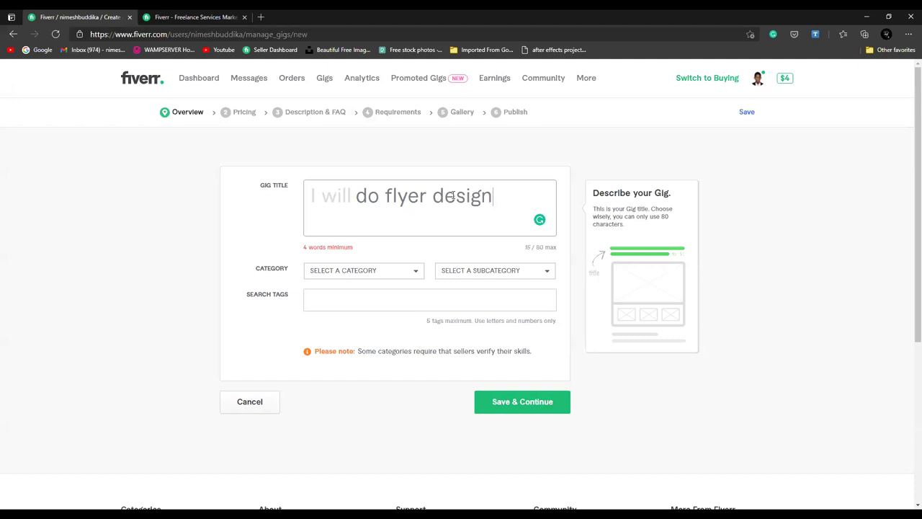
left_click(385, 196)
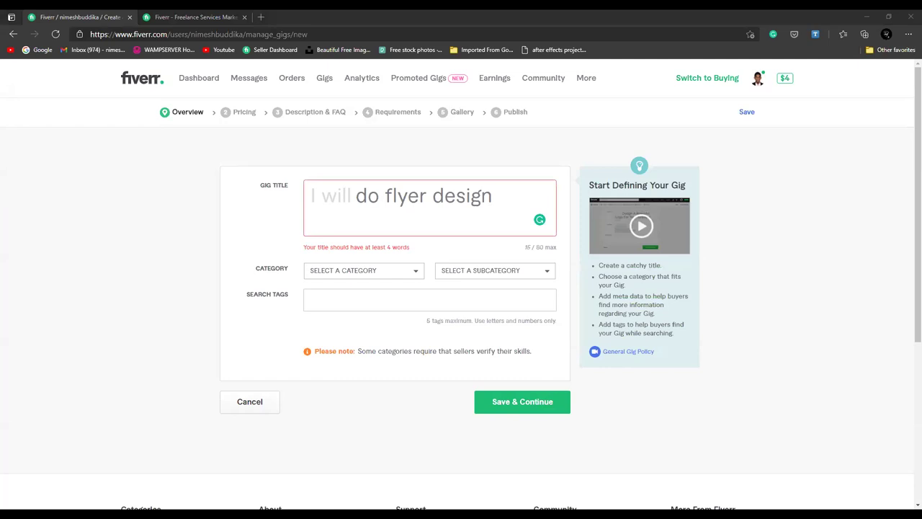
mouse_move(494, 190)
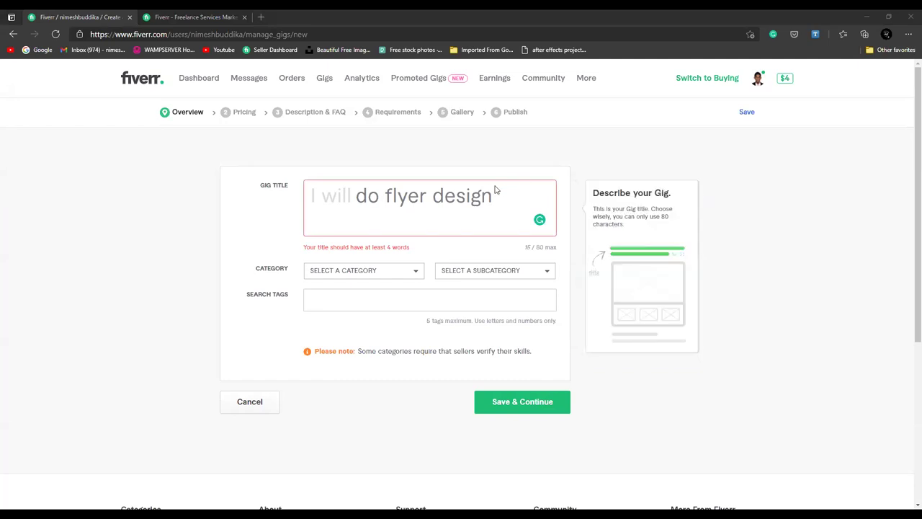
left_click(387, 194)
type("professional")
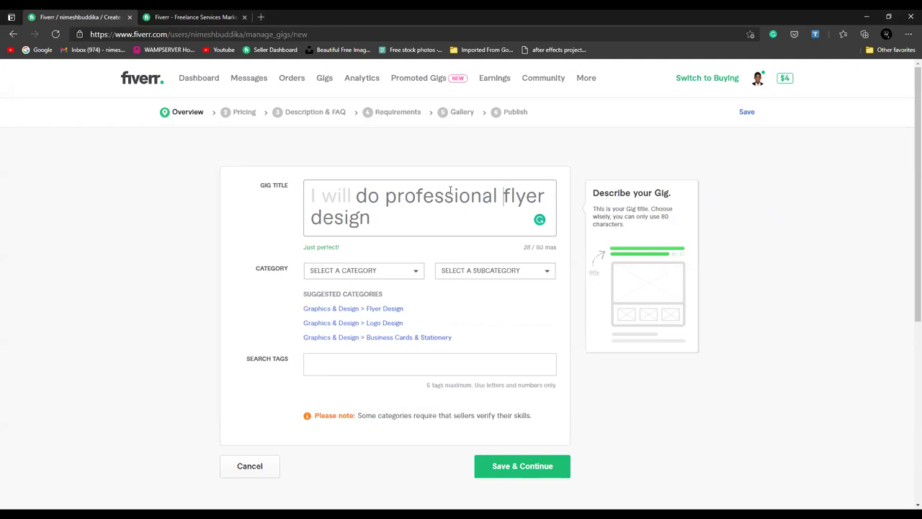
left_click(497, 152)
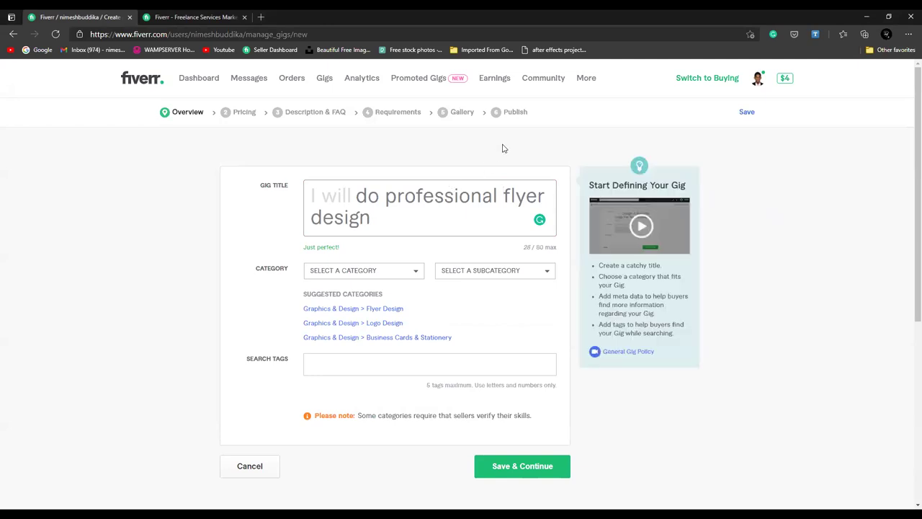
left_click(427, 189)
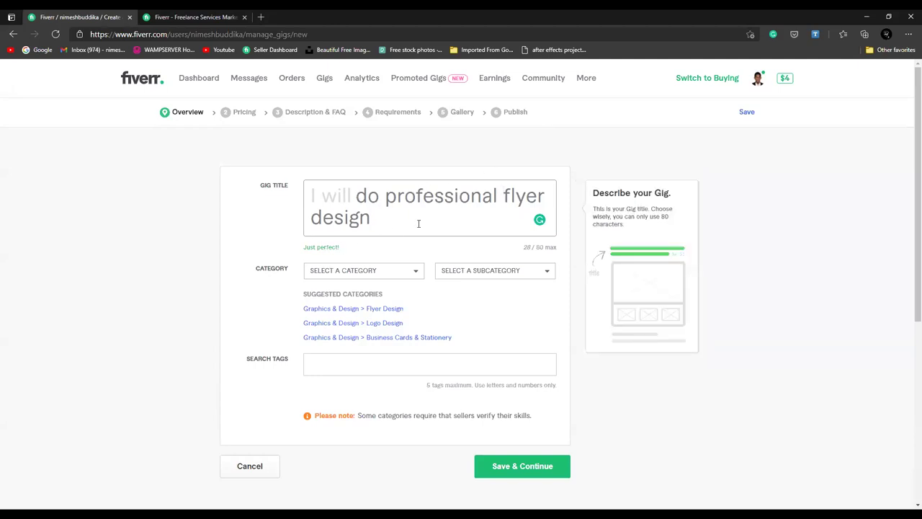
Set the gig's category to Graphics & Design
scroll(414, 222, "down", 1)
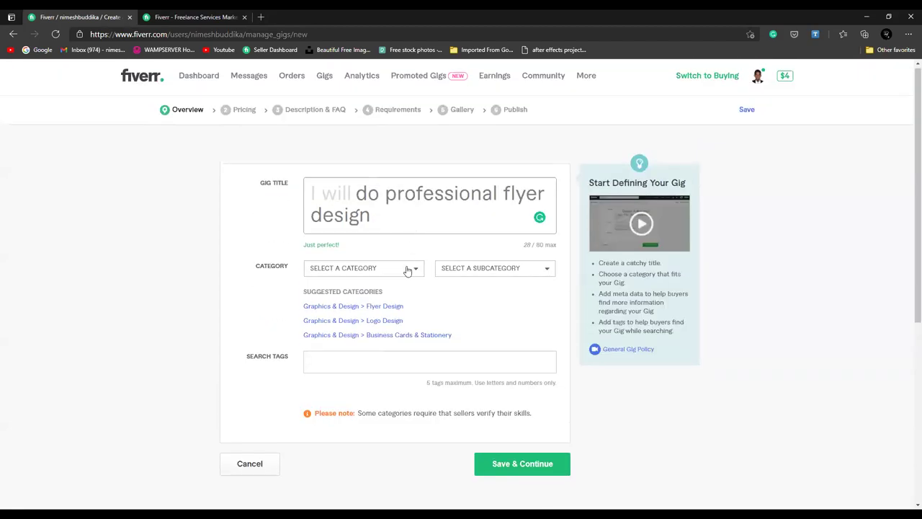
left_click(407, 270)
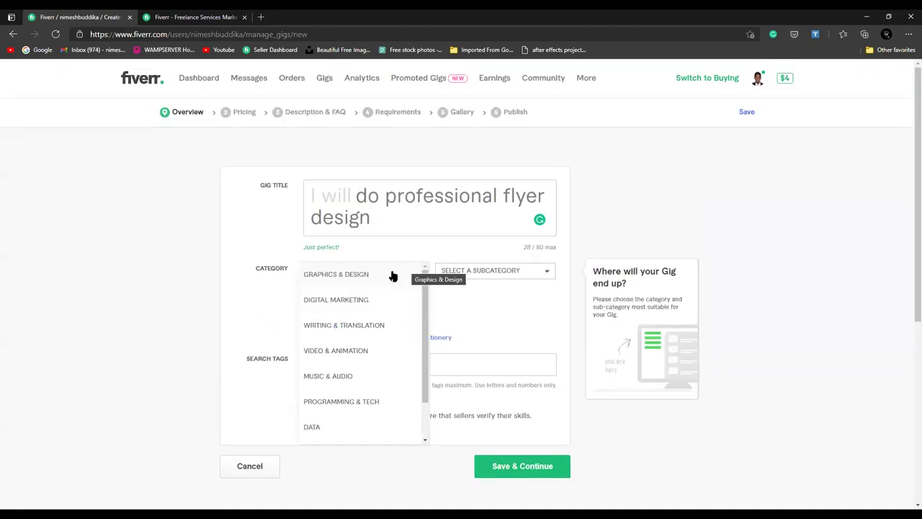
mouse_move(530, 195)
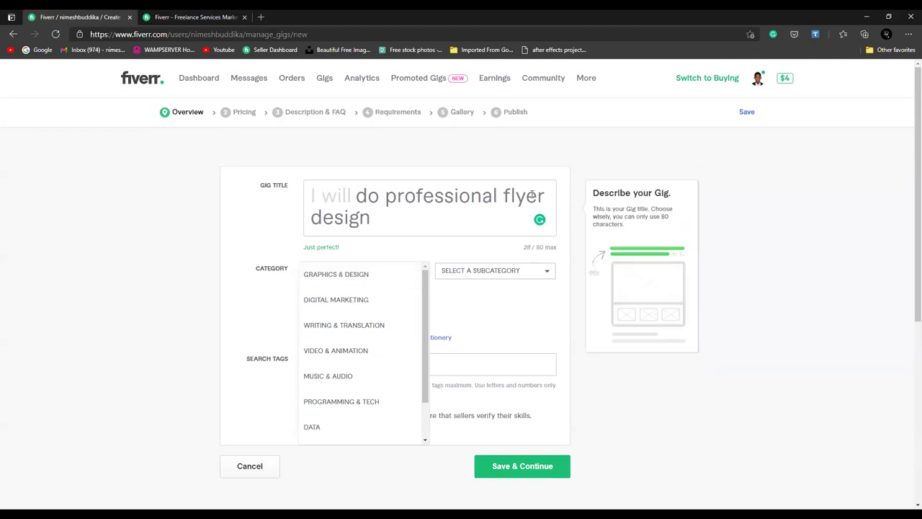
left_click(268, 218)
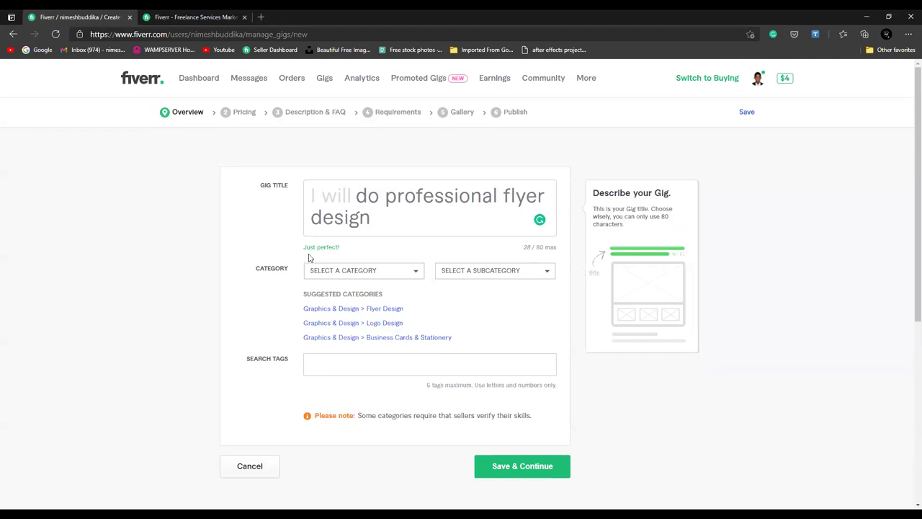
left_click(400, 274)
left_click(329, 276)
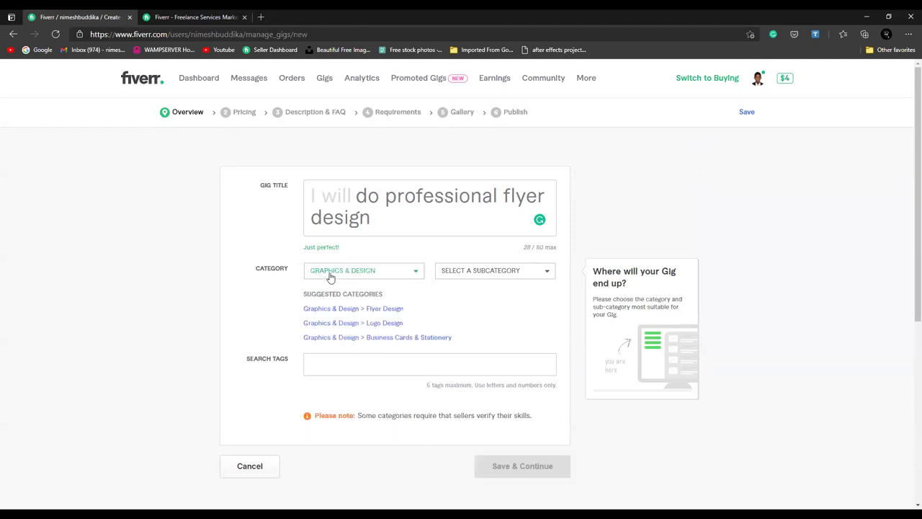
left_click(392, 272)
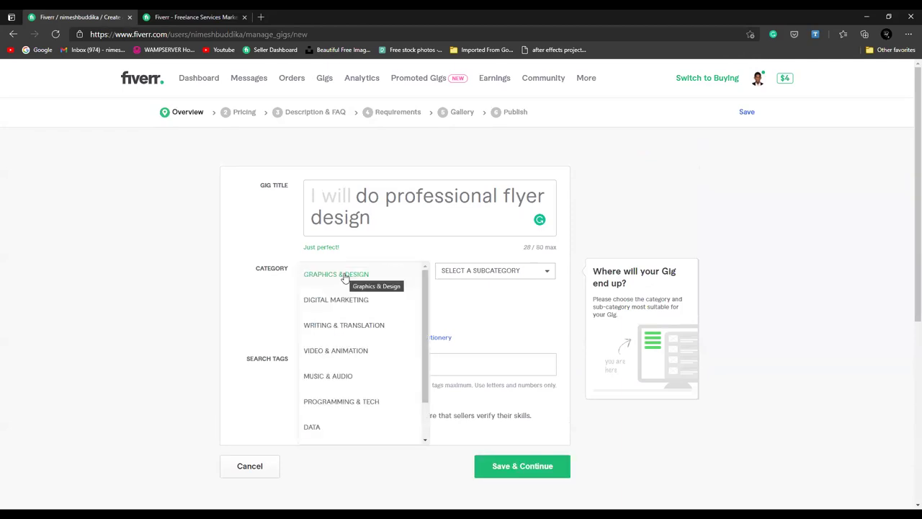
left_click(344, 276)
Choose Flyer Design as the gig's subcategory
left_click(527, 277)
scroll(520, 290, "down", 4)
scroll(515, 303, "down", 2)
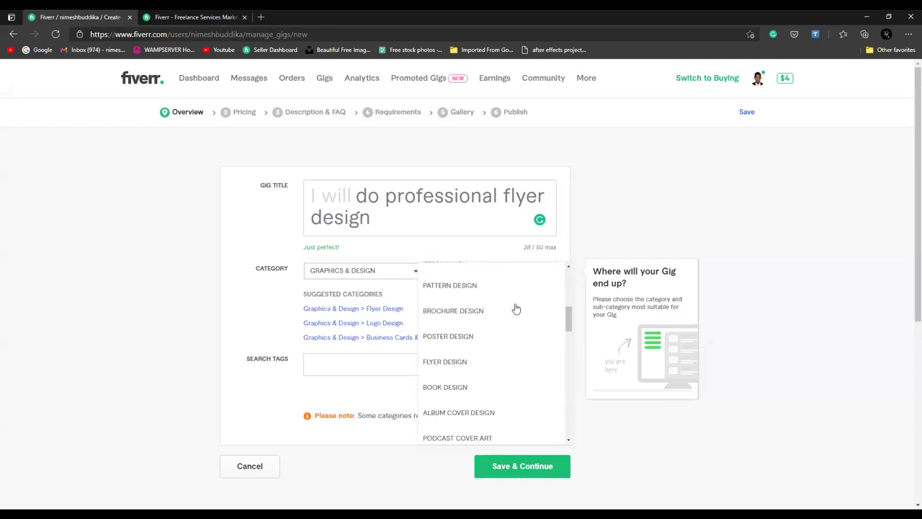
left_click(451, 356)
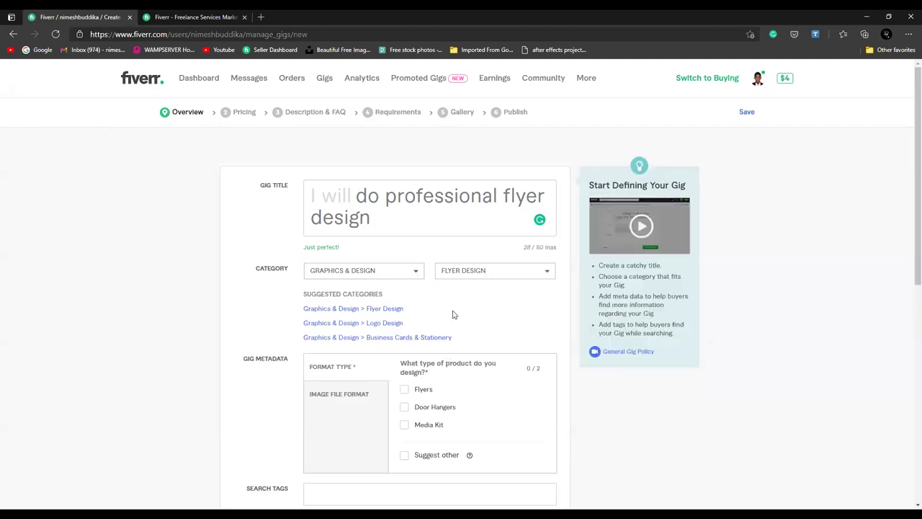
Tick Flyers as the gig's product type under Gig Metadata
scroll(451, 313, "down", 3)
scroll(446, 313, "up", 1)
scroll(364, 299, "up", 1)
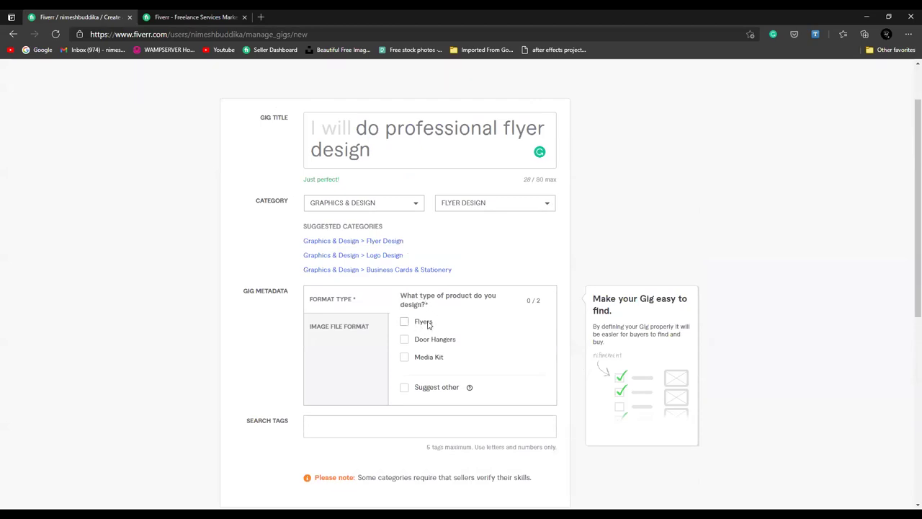
left_click(404, 322)
Focus the Search Tags field, then switch over to the Fiverr homepage tab
scroll(406, 325, "down", 1)
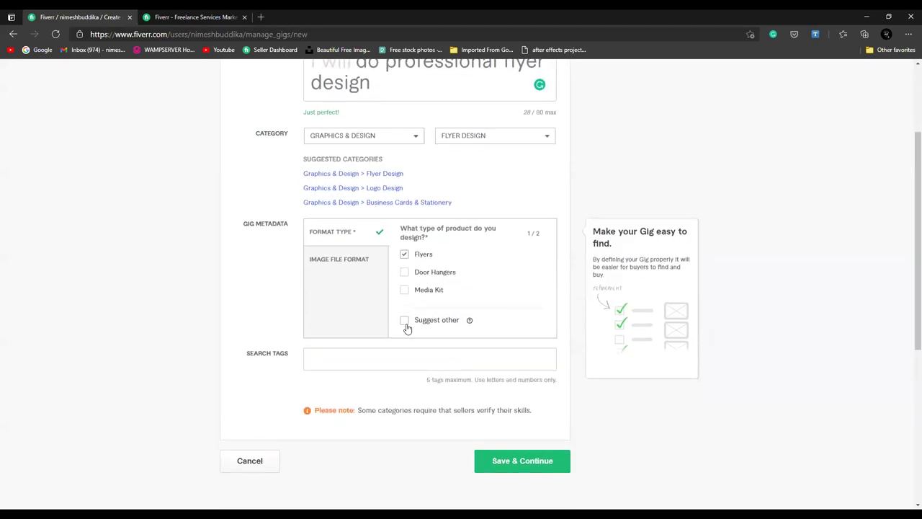
scroll(406, 329, "down", 1)
left_click(347, 295)
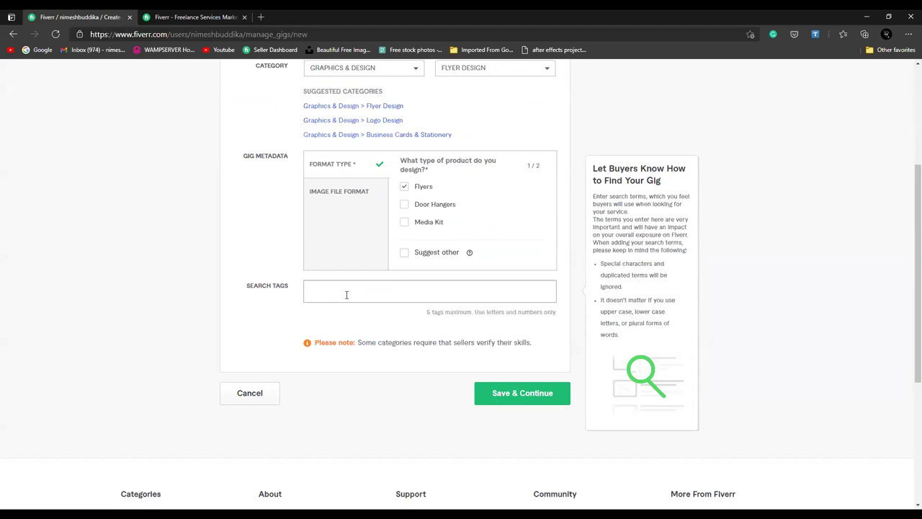
key("ctrl+Tab")
scroll(202, 129, "up", 1)
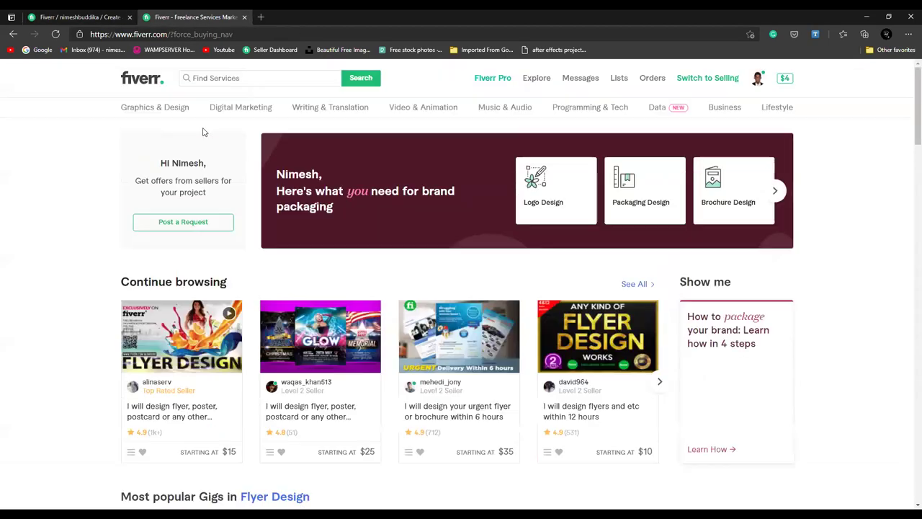
Search the marketplace for 'flyer', scroll the 23,625 results, then return to the gig form
left_click(271, 77)
type("f")
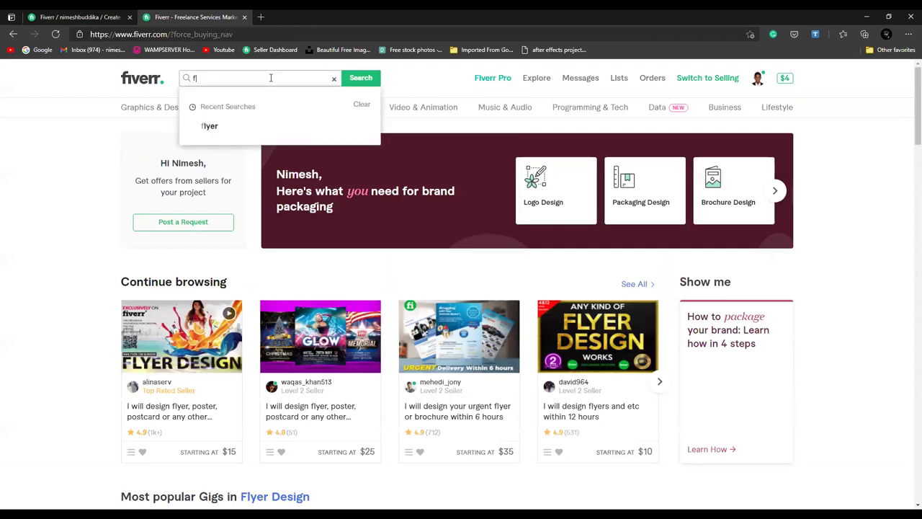
type("lyer")
key("Return")
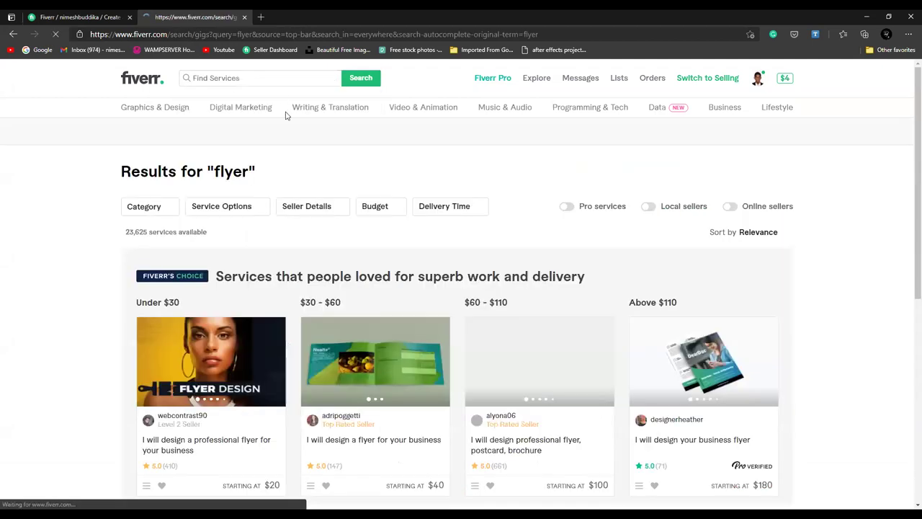
scroll(360, 257, "down", 3)
scroll(360, 260, "down", 5)
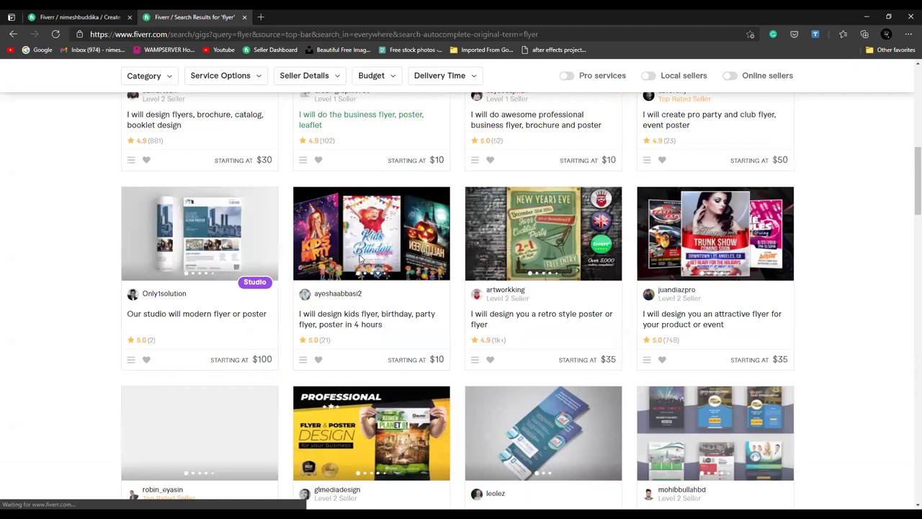
scroll(368, 257, "down", 3)
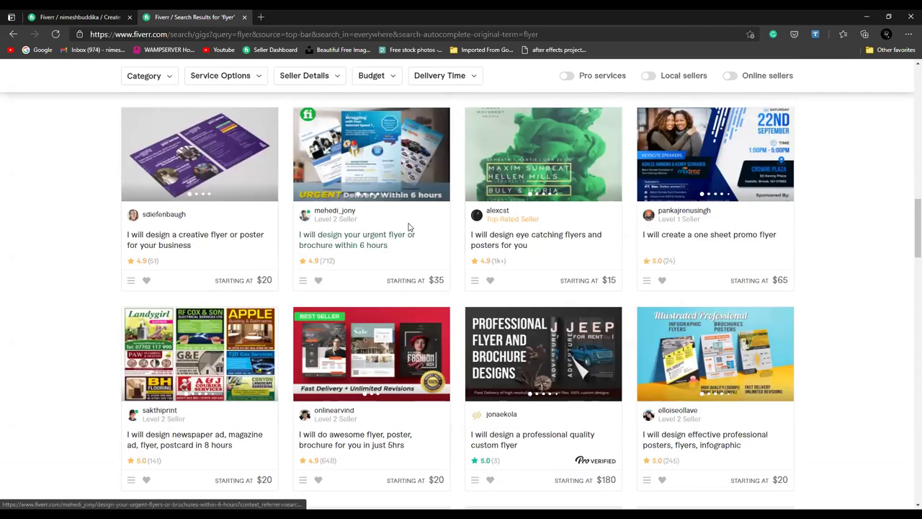
scroll(314, 169, "up", 10)
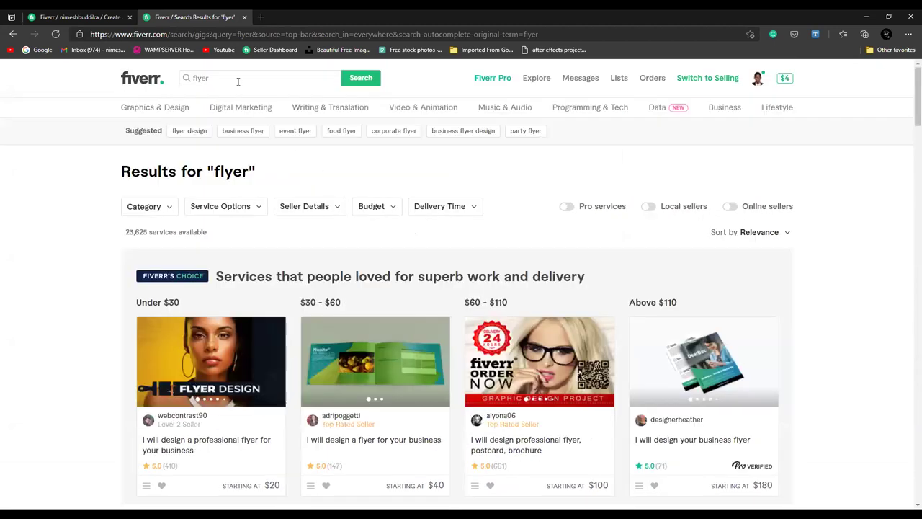
left_click(75, 15)
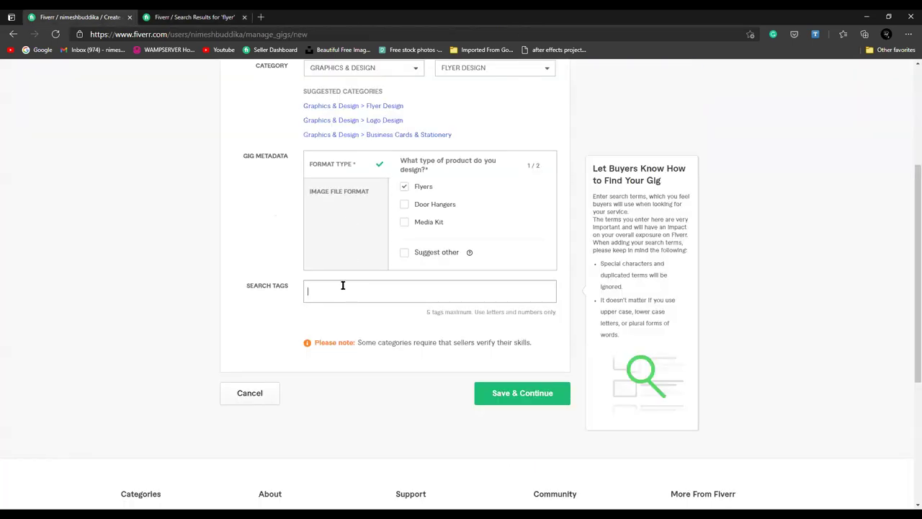
Add the search tags flyer, photoshop and Design to the gig
type("fl")
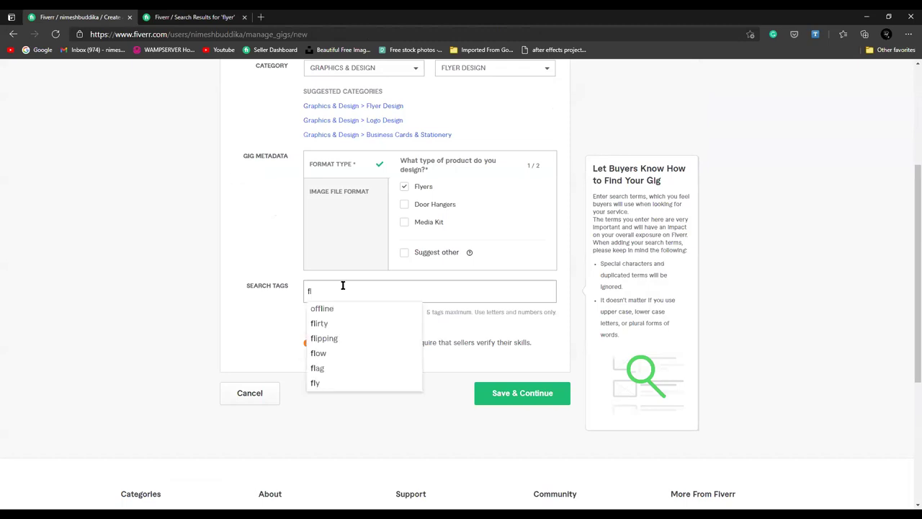
type("yer")
key("Return")
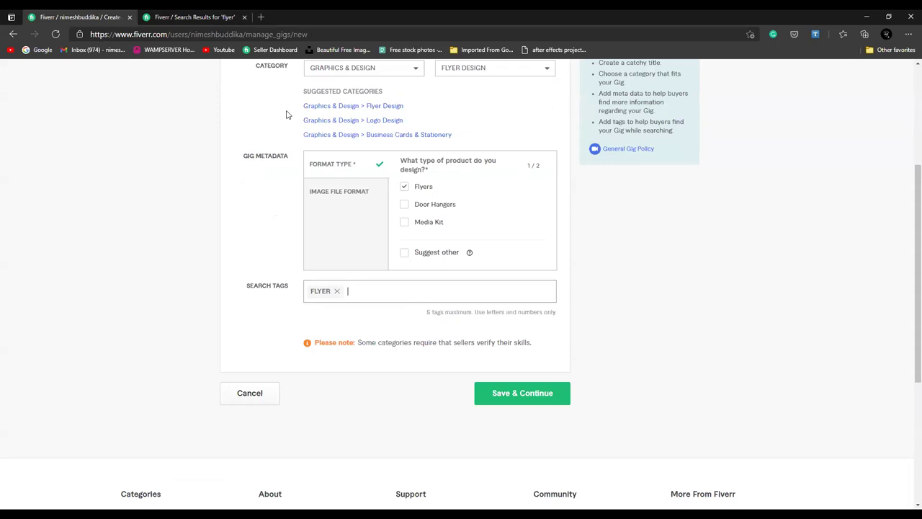
type("ph")
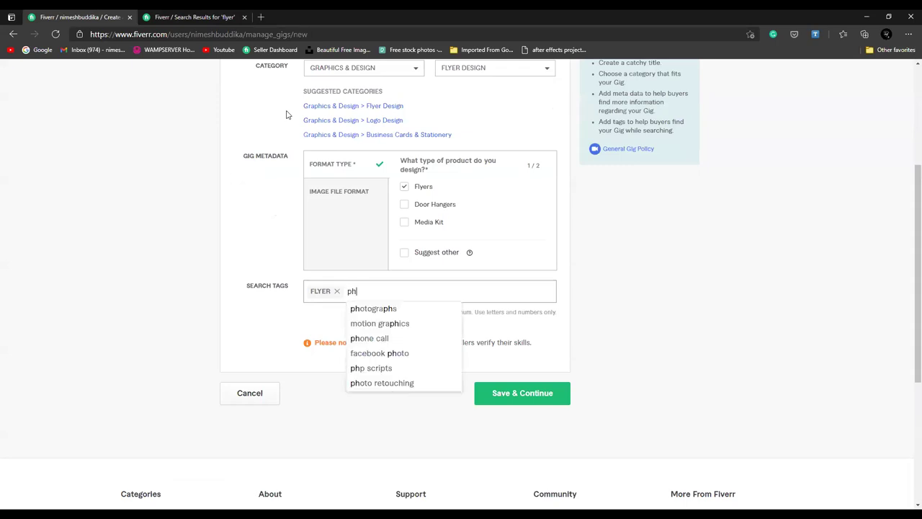
type("otoshop")
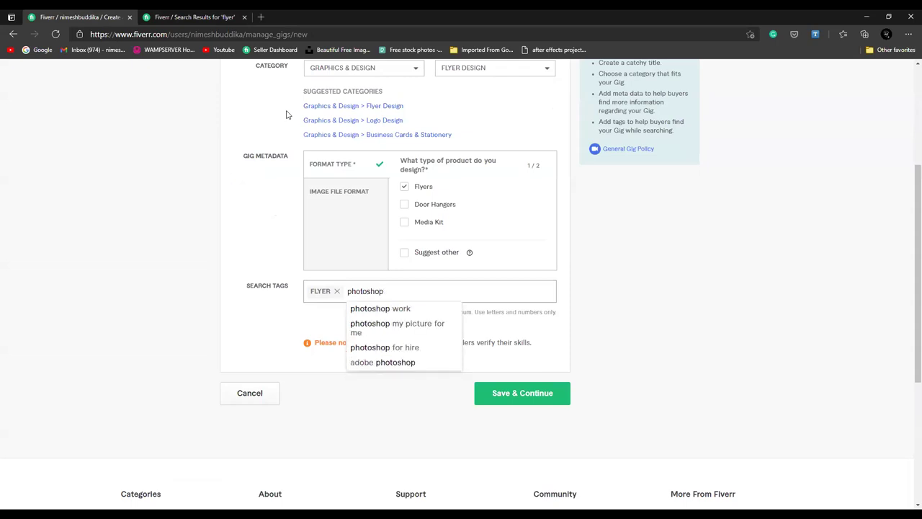
key("Return")
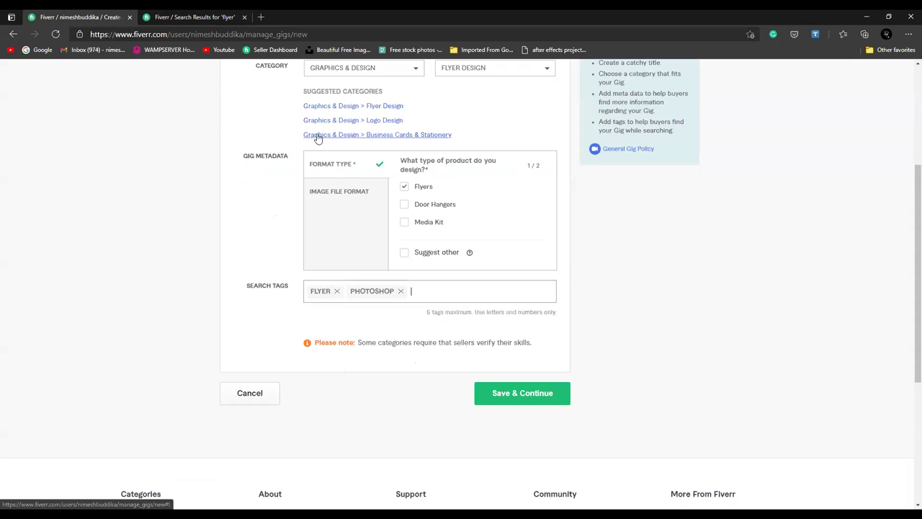
type("Design")
key("Return")
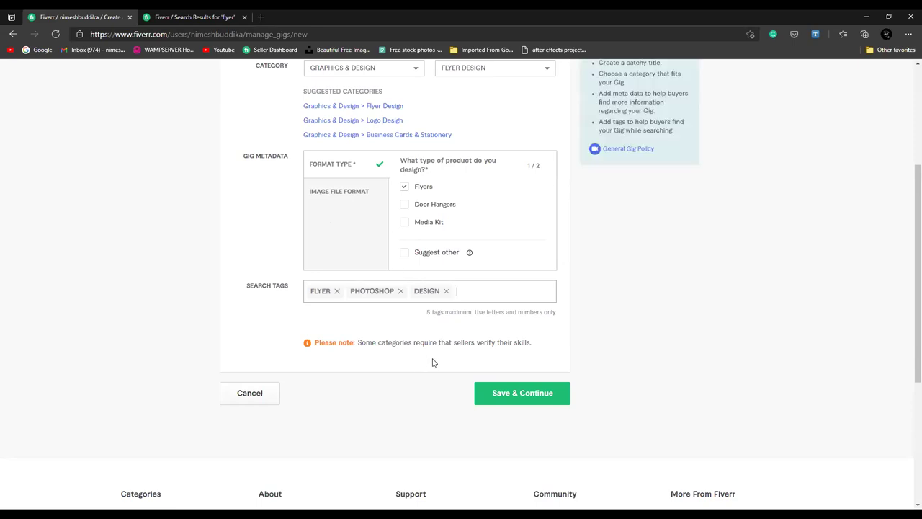
scroll(432, 362, "up", 3)
scroll(461, 389, "down", 2)
scroll(479, 382, "down", 1)
left_click(514, 401)
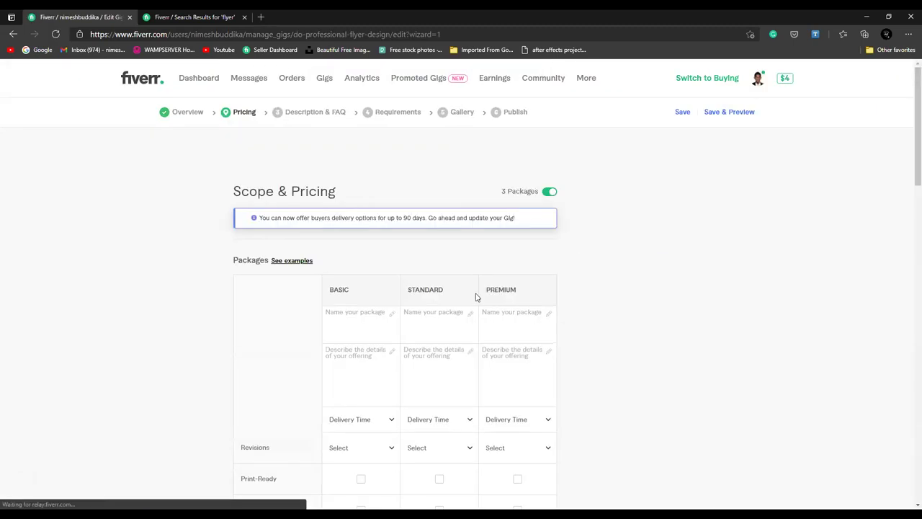
scroll(476, 297, "down", 1)
mouse_move(480, 299)
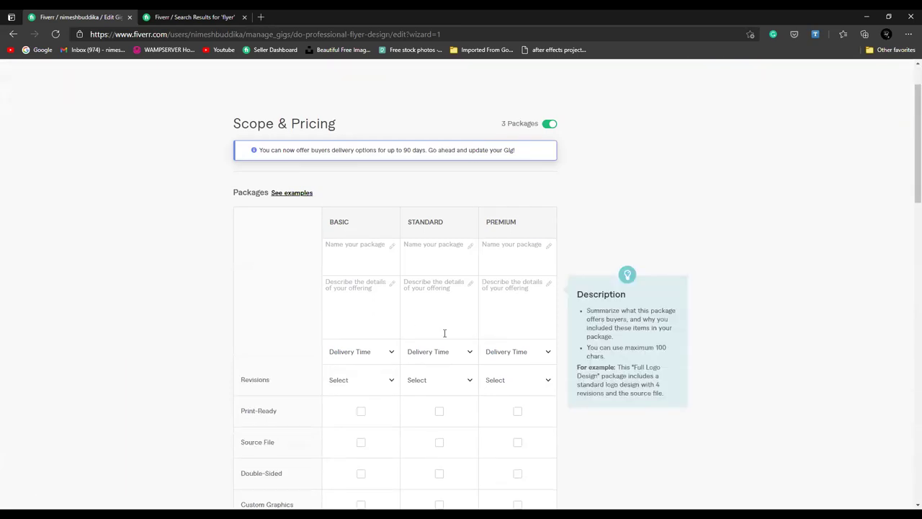
scroll(444, 334, "down", 1)
scroll(445, 334, "up", 2)
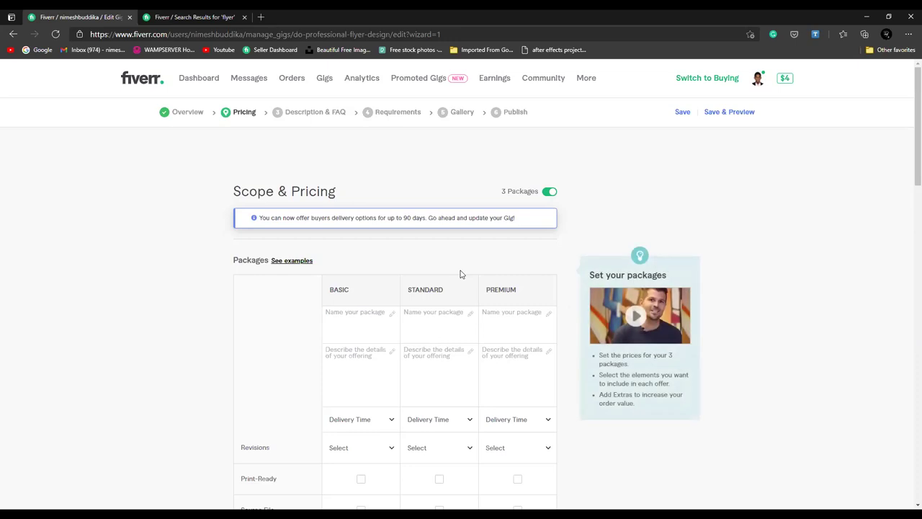
scroll(461, 274, "down", 1)
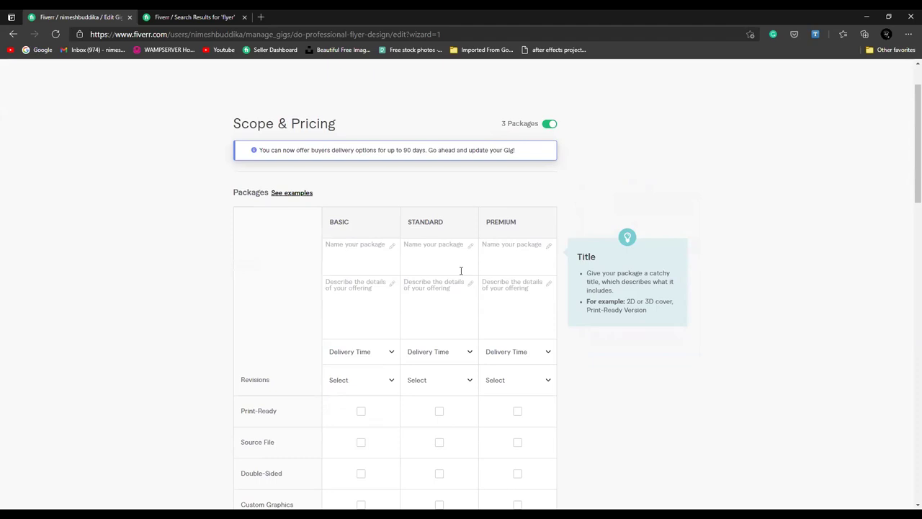
scroll(461, 271, "up", 1)
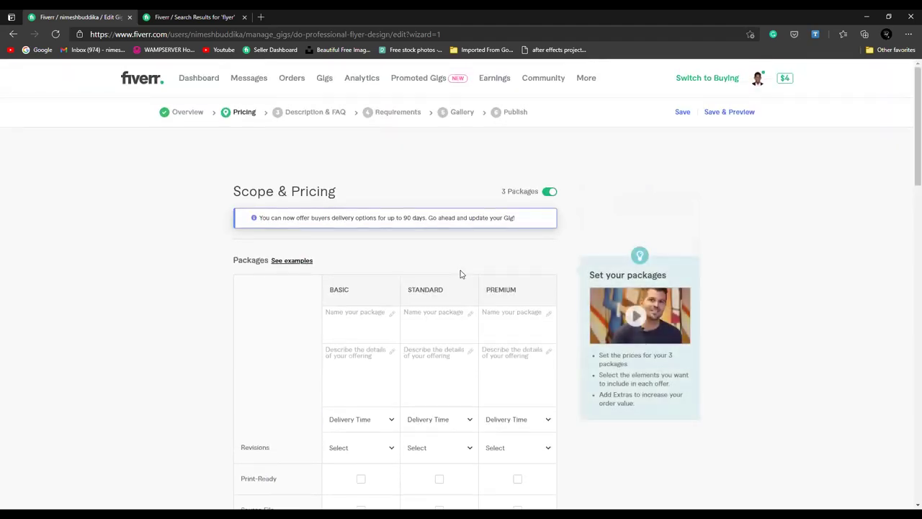
left_click(550, 192)
scroll(392, 265, "down", 4)
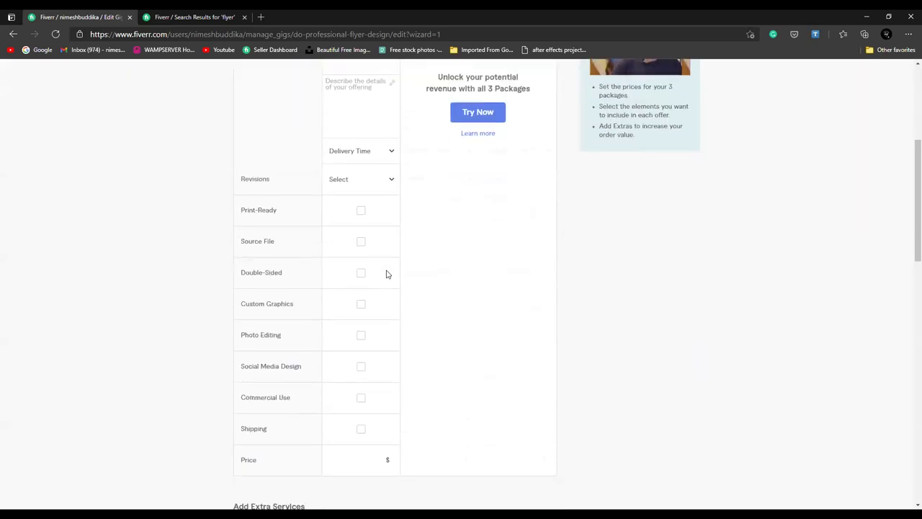
scroll(409, 274, "up", 4)
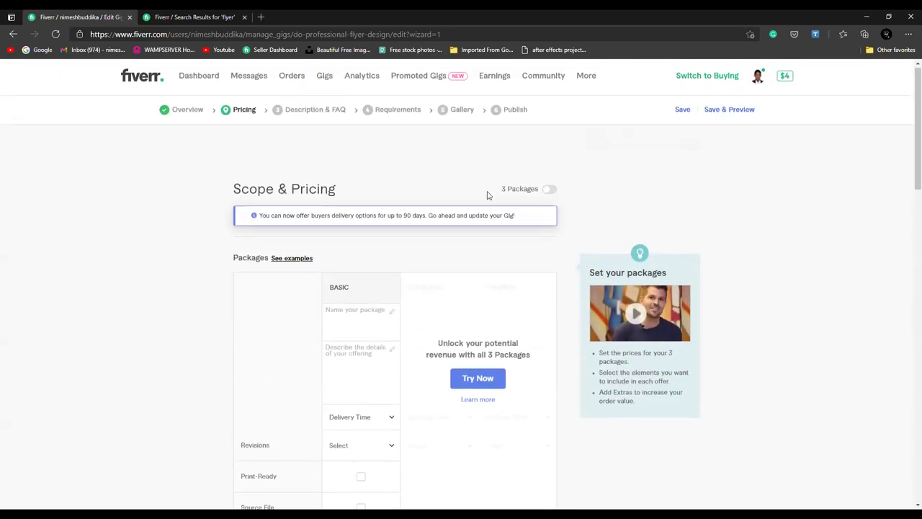
left_click(548, 193)
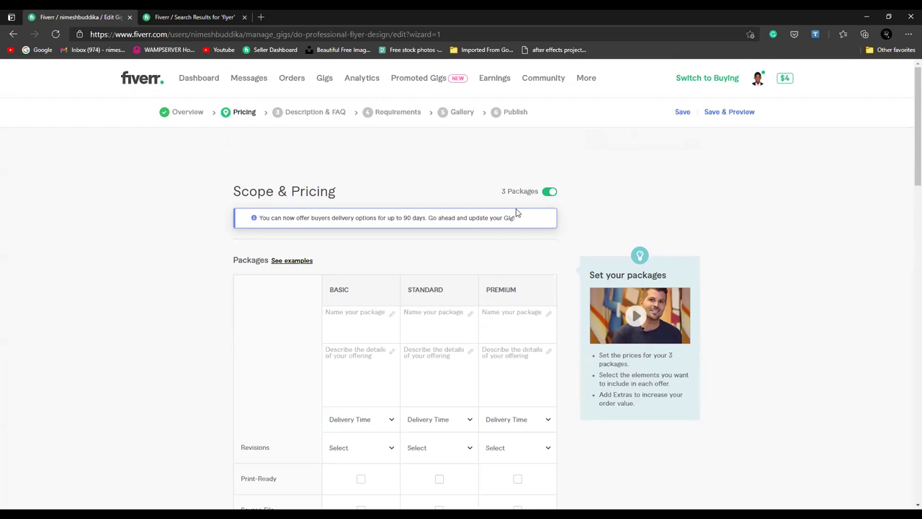
scroll(516, 213, "down", 1)
left_click(385, 249)
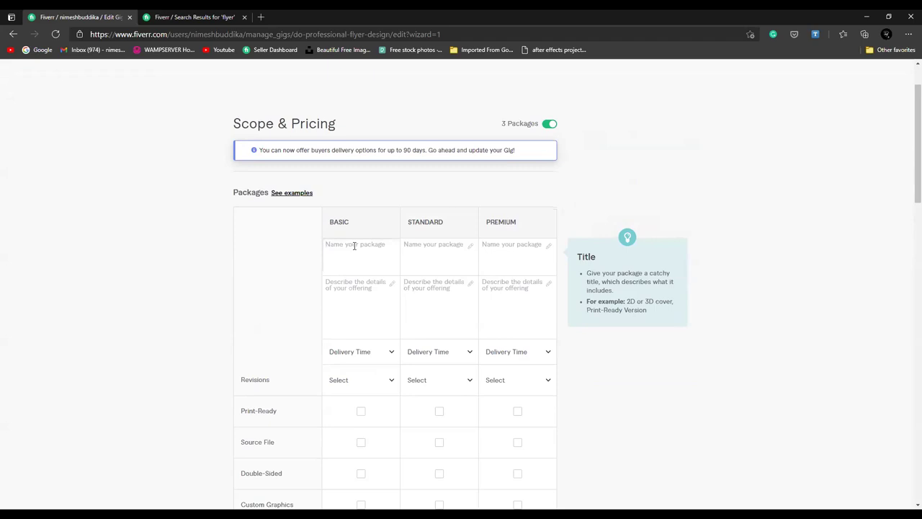
left_click(453, 252)
left_click(511, 244)
left_click(412, 220)
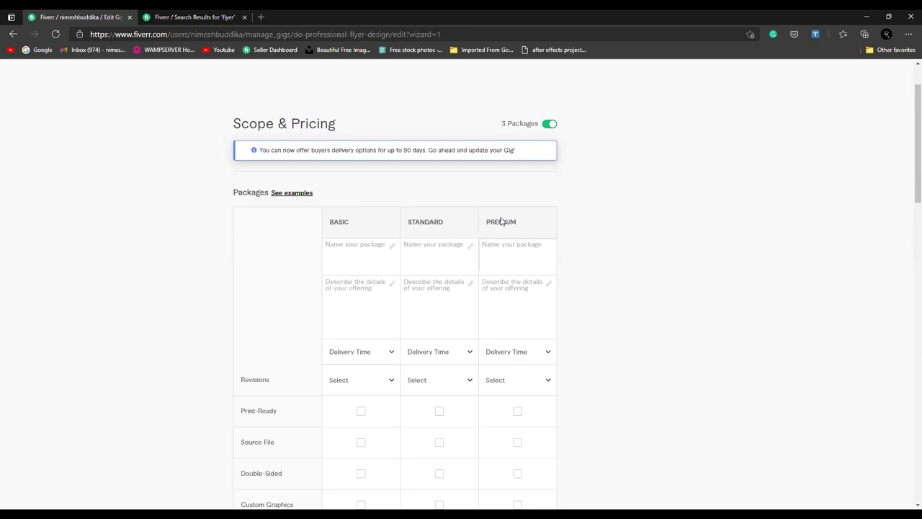
Switch to a single package and name it PREMIUM, copied from the column header
left_click(549, 125)
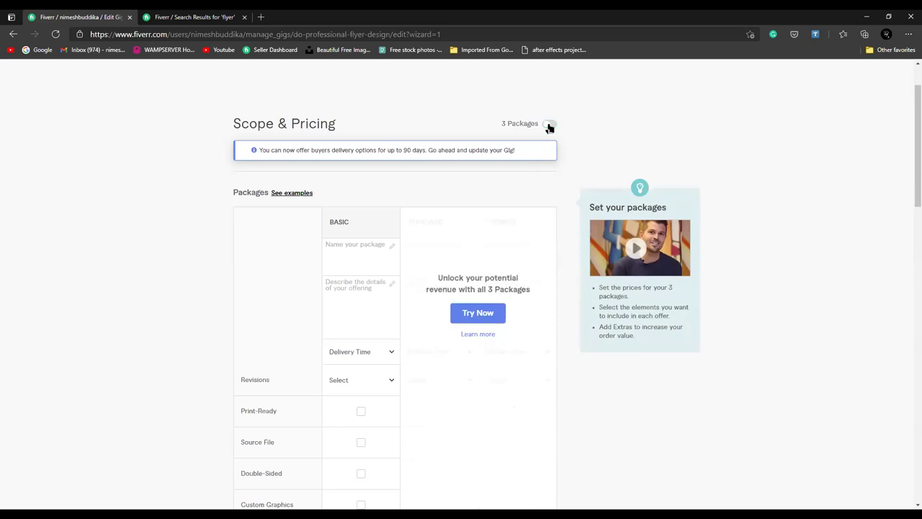
left_click(548, 125)
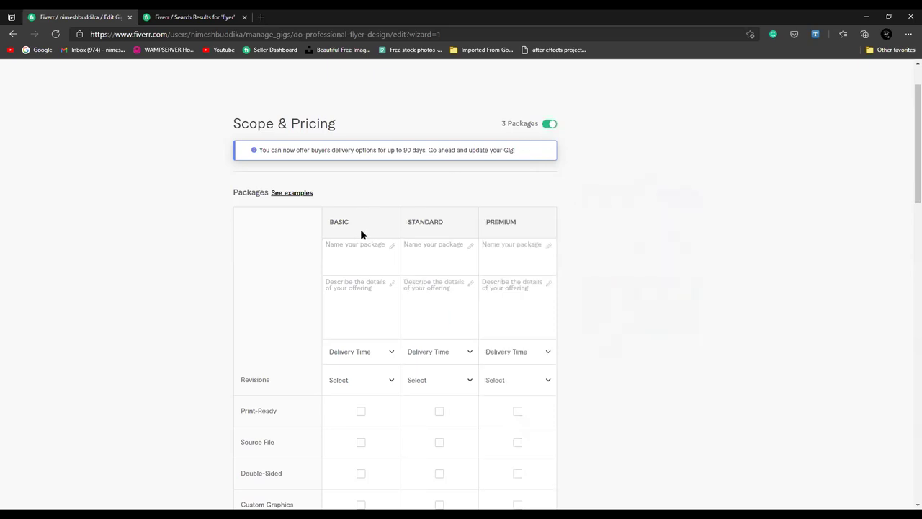
double_click(487, 221)
key("ctrl+c")
right_click(524, 234)
left_click(524, 234)
left_click(548, 125)
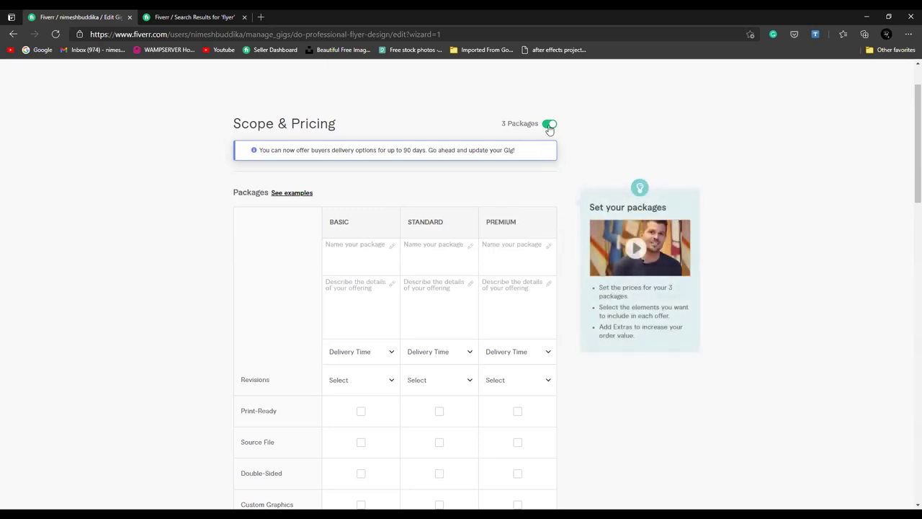
left_click(353, 245)
right_click(353, 246)
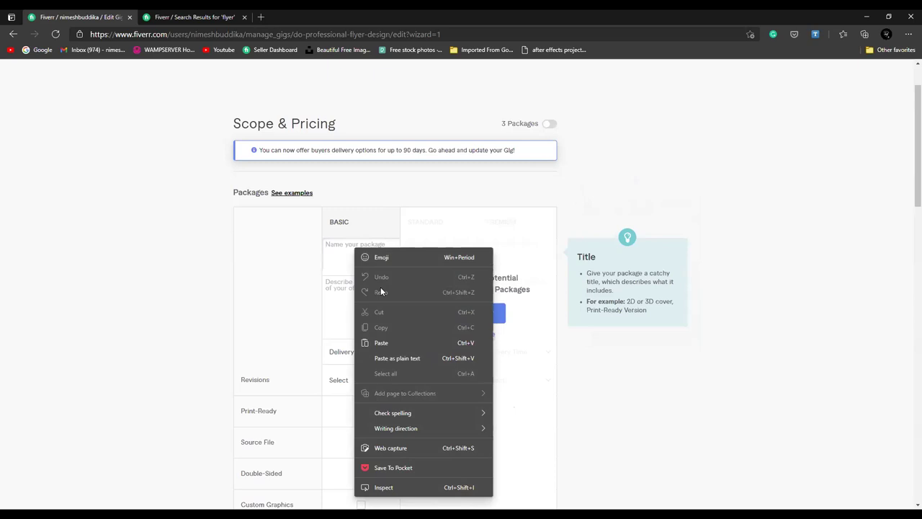
left_click(379, 344)
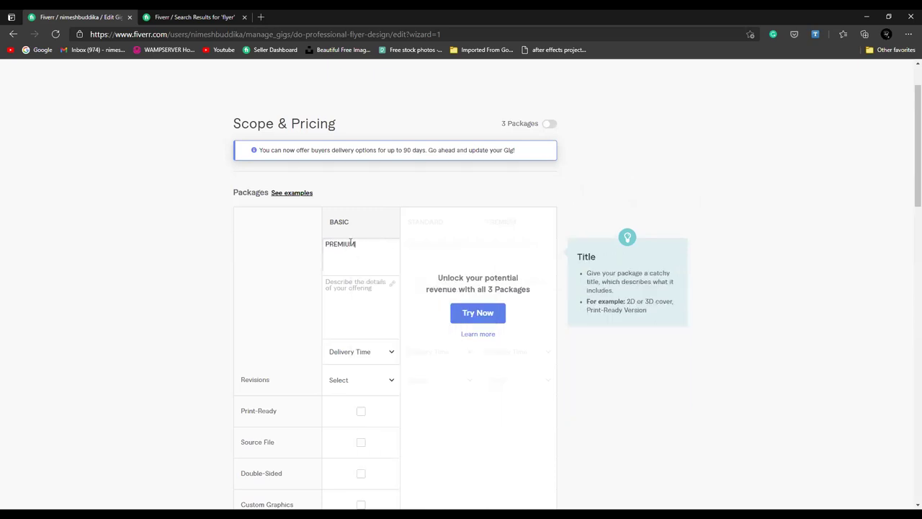
left_click(368, 209)
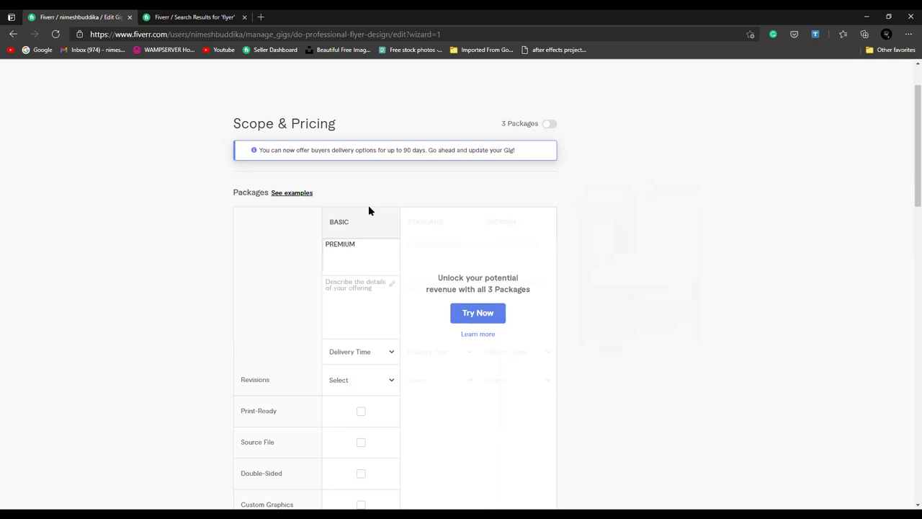
Paste the feature list (+Double-Sided, +Ready to print, +300dpi, CMYK/RGB…) as the package description
scroll(379, 204, "down", 2)
scroll(336, 226, "up", 1)
left_click(333, 221)
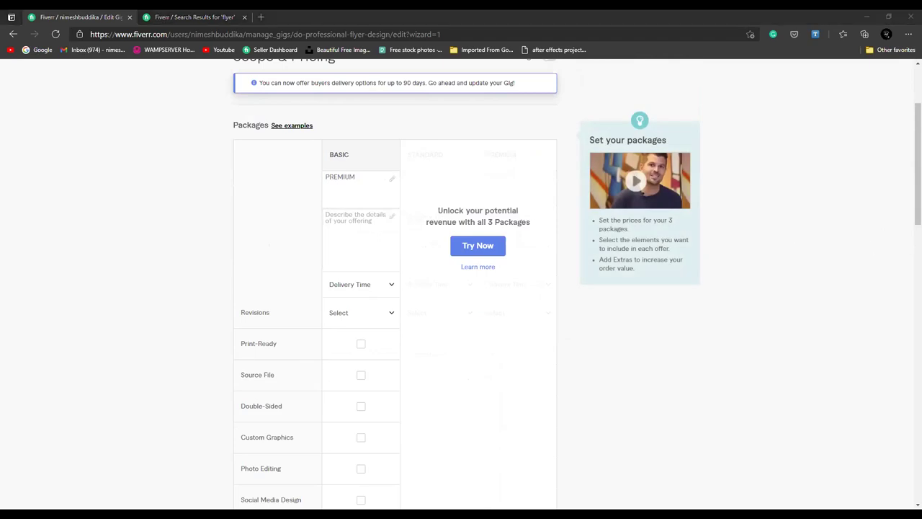
right_click(352, 222)
left_click(376, 313)
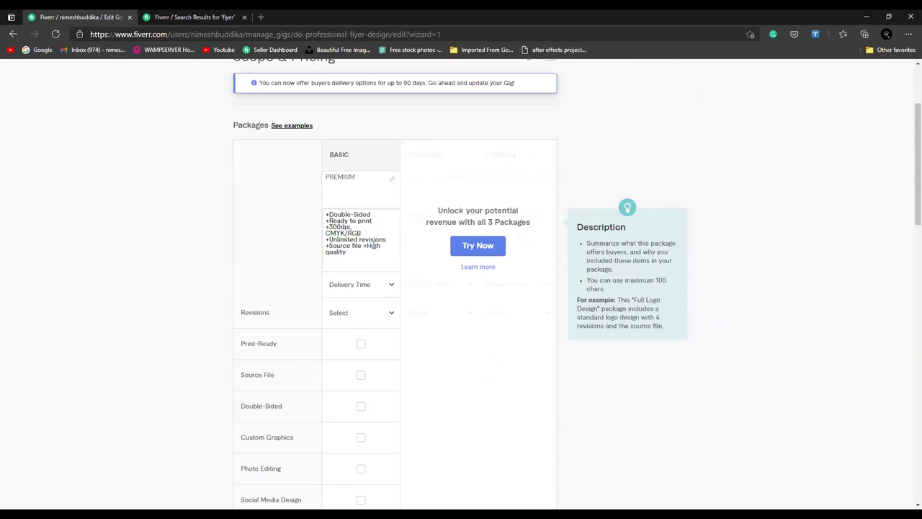
triple_click(361, 245)
Set the PREMIUM package delivery time to 2 days
left_click(351, 256)
left_click(380, 283)
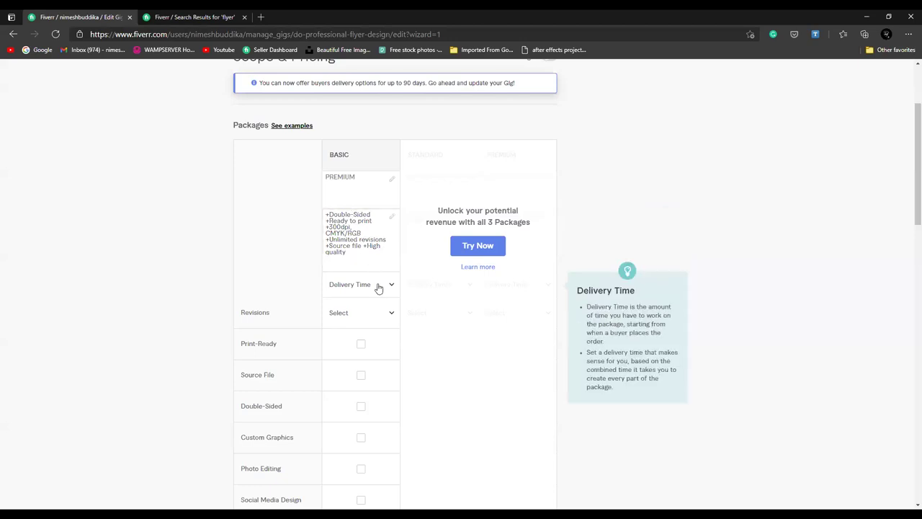
left_click(378, 287)
left_click(378, 286)
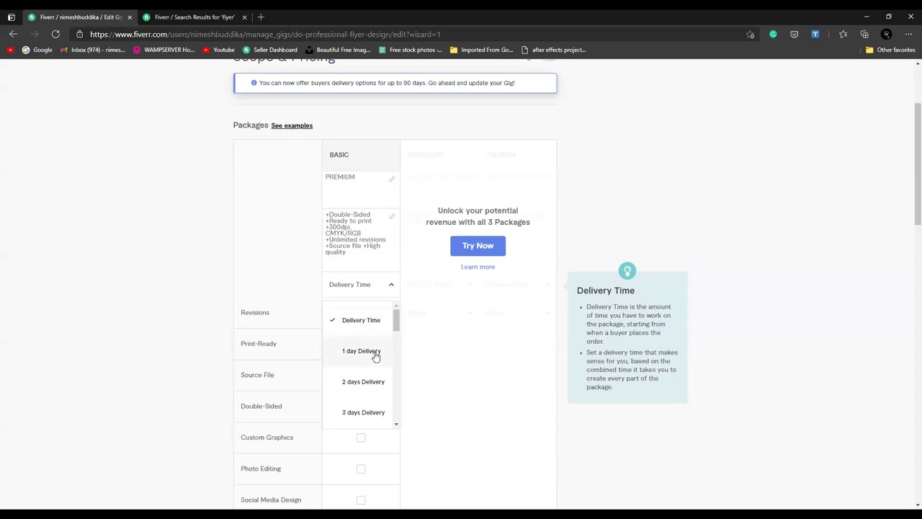
scroll(378, 352, "down", 1)
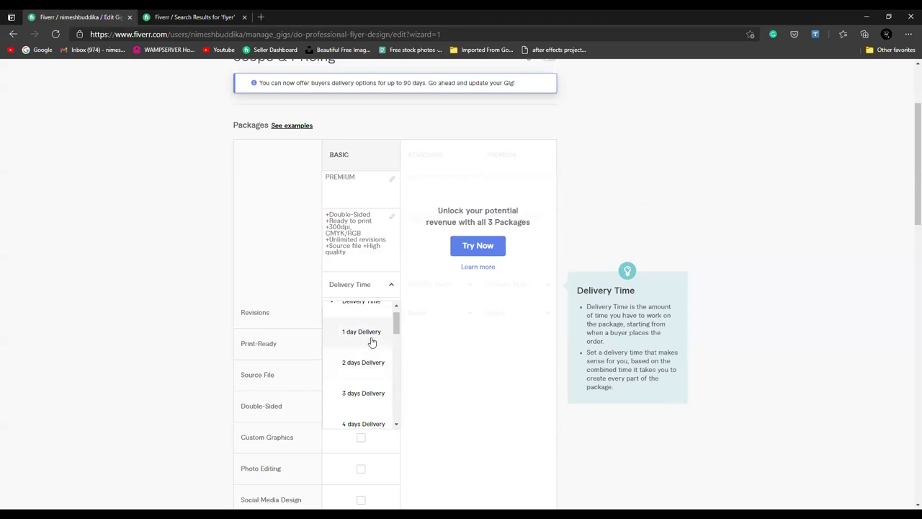
left_click(366, 364)
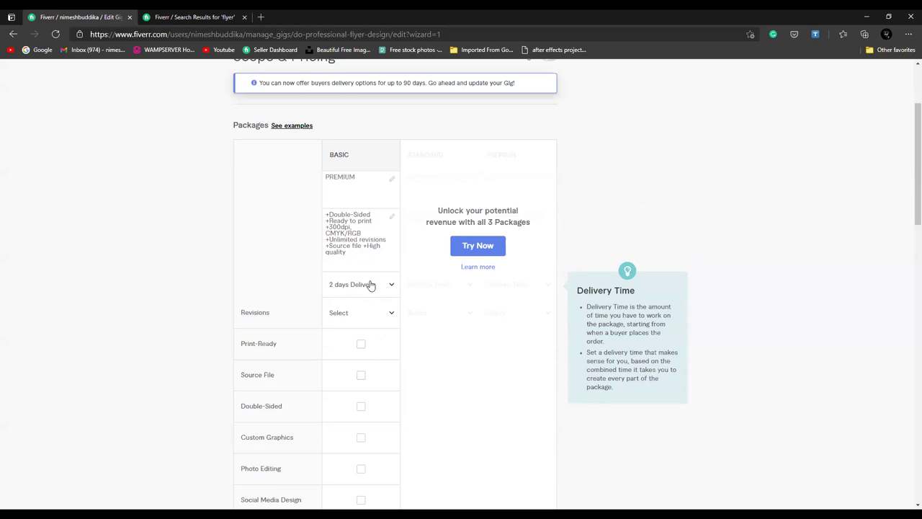
Set the package revisions to Unlimited and recheck the choice
left_click(366, 314)
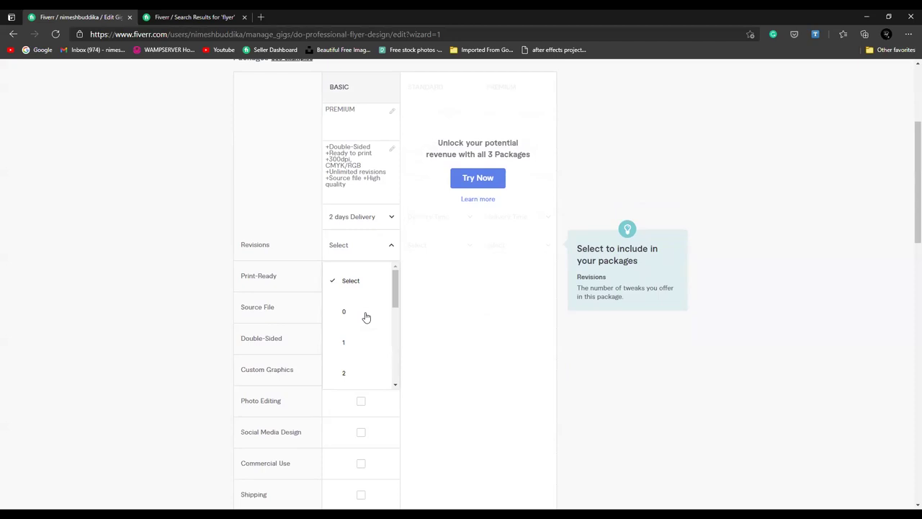
left_click_drag(394, 292, 406, 272)
left_click(406, 272)
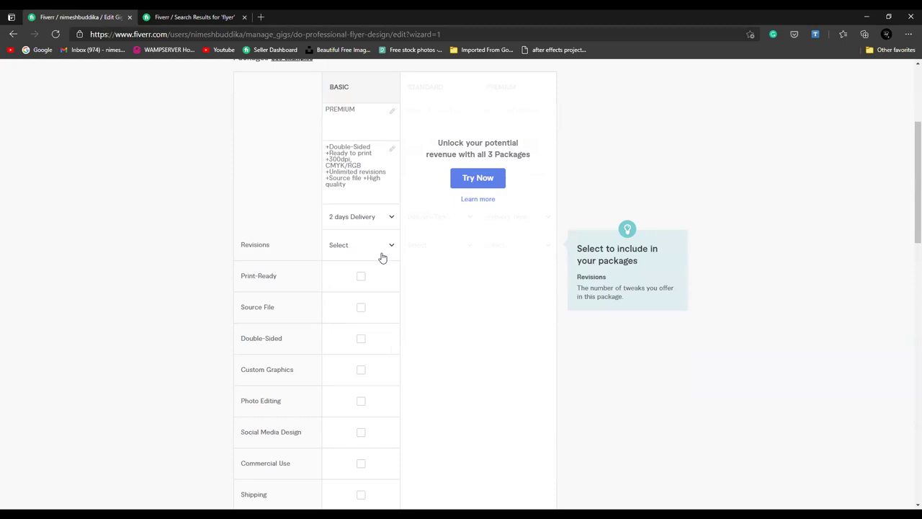
left_click(381, 257)
scroll(365, 309, "down", 3)
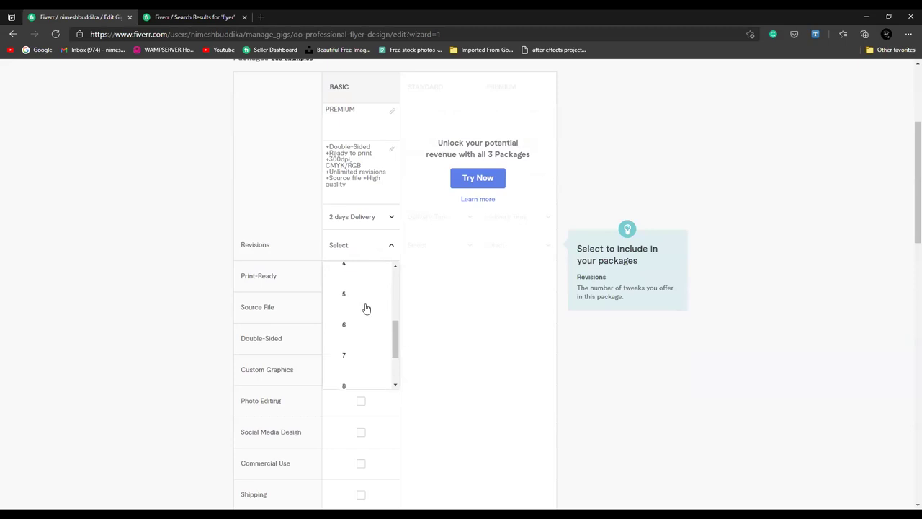
left_click(358, 371)
left_click(366, 253)
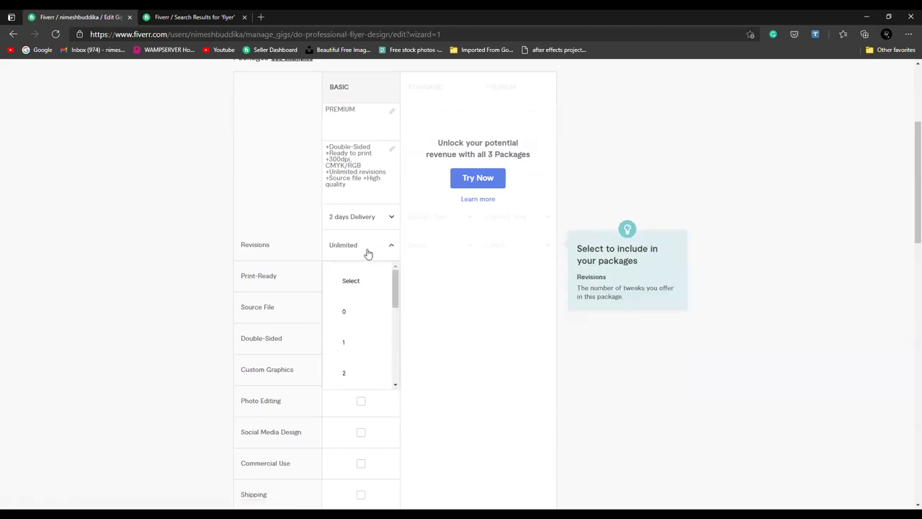
scroll(372, 309, "down", 3)
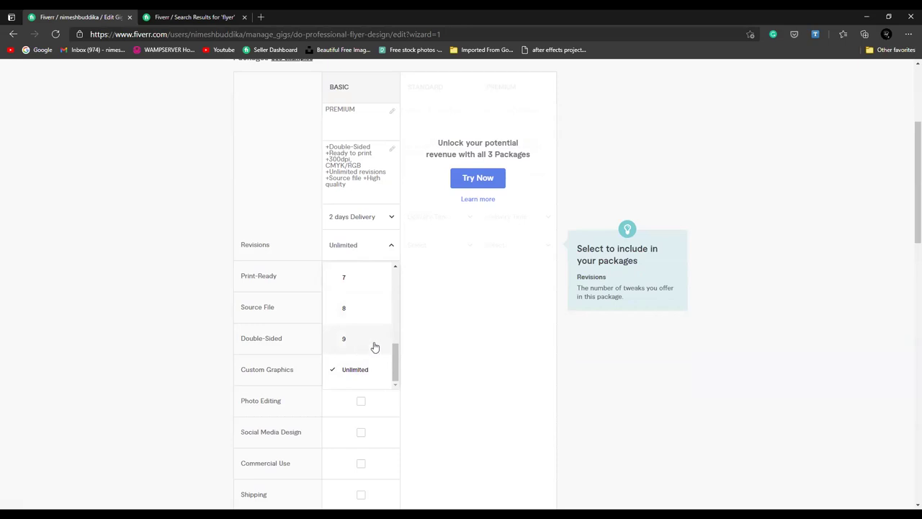
left_click(432, 267)
left_click(357, 248)
scroll(360, 302, "down", 5)
Keep Unlimited revisions and tick Print-Ready, Source File, Double-Sided and Custom Graphics
left_click(465, 335)
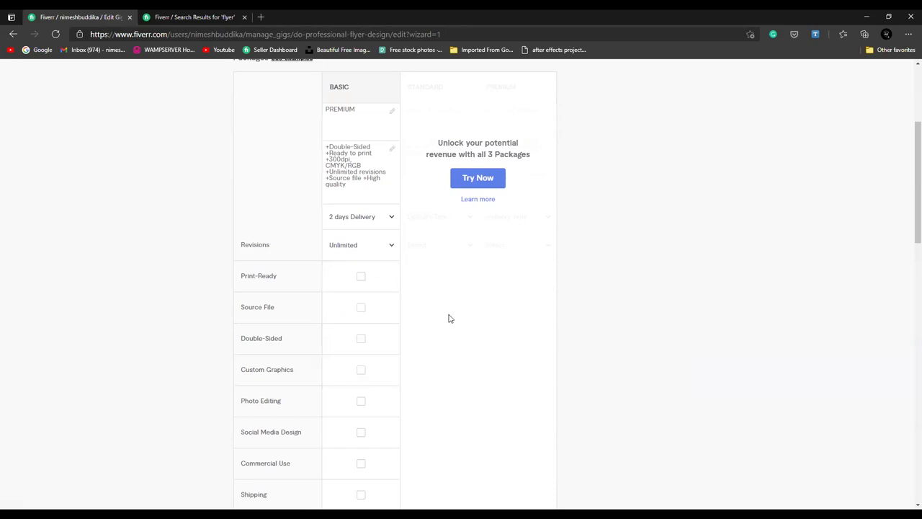
scroll(404, 256, "down", 2)
scroll(389, 243, "up", 1)
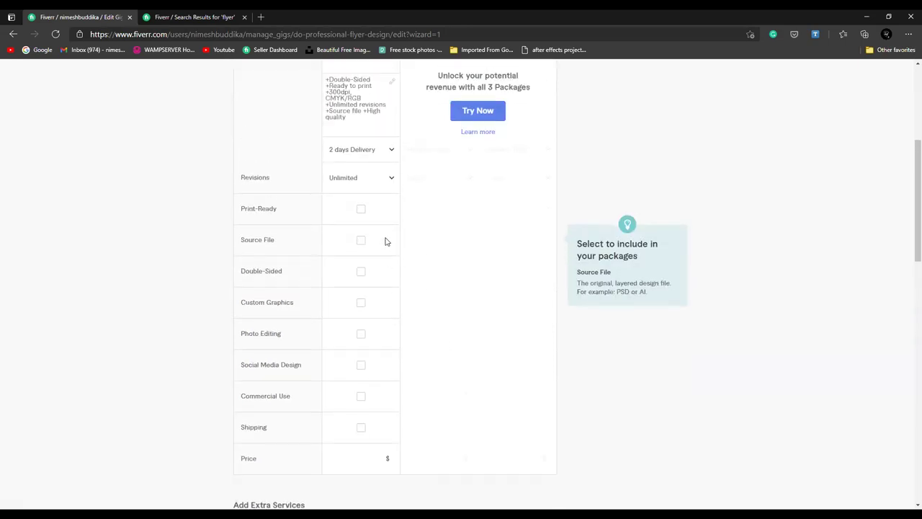
scroll(364, 180, "up", 2)
scroll(368, 180, "down", 3)
scroll(368, 171, "up", 3)
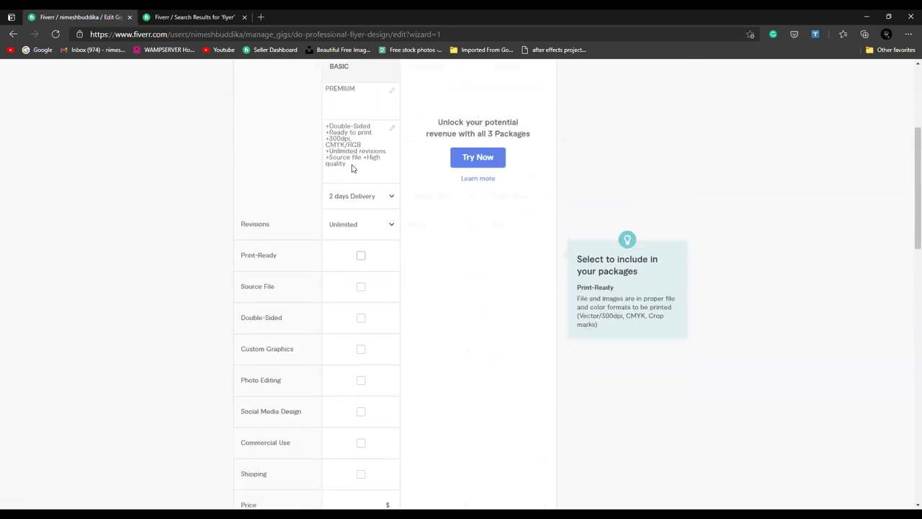
scroll(351, 221, "down", 2)
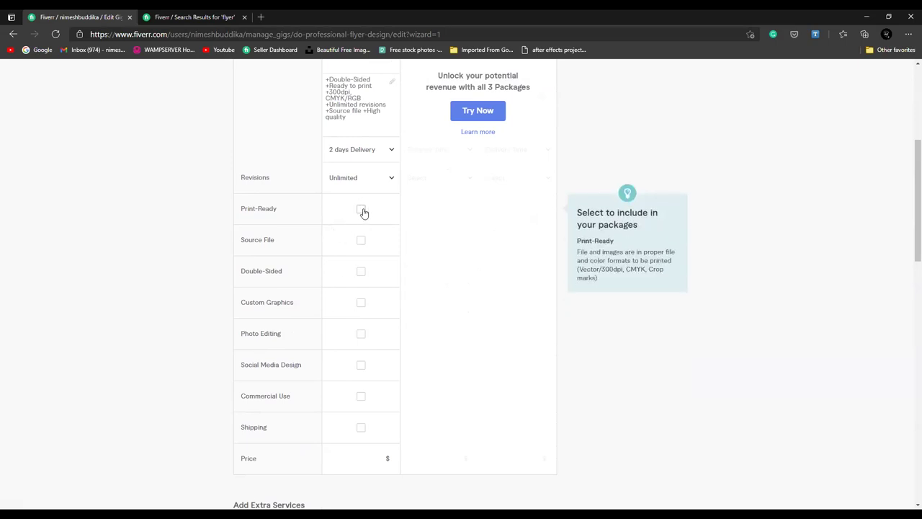
left_click(361, 209)
left_click(360, 241)
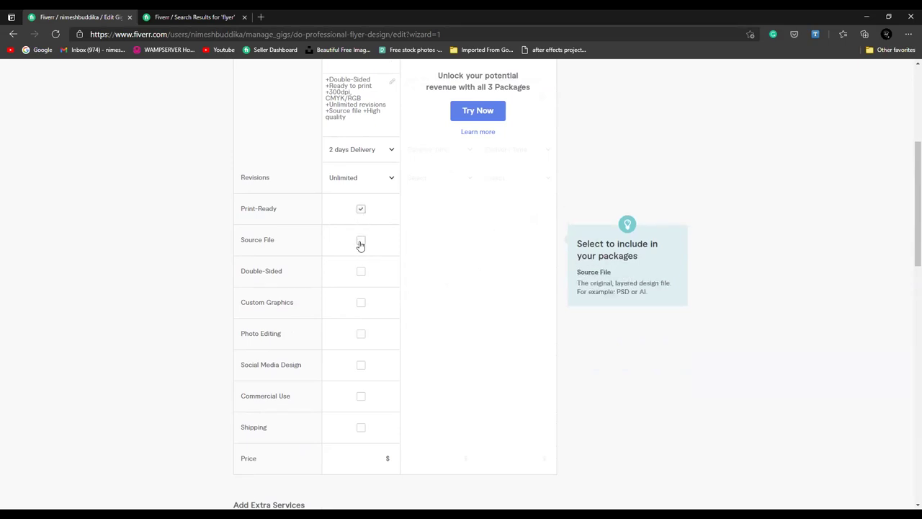
left_click(361, 275)
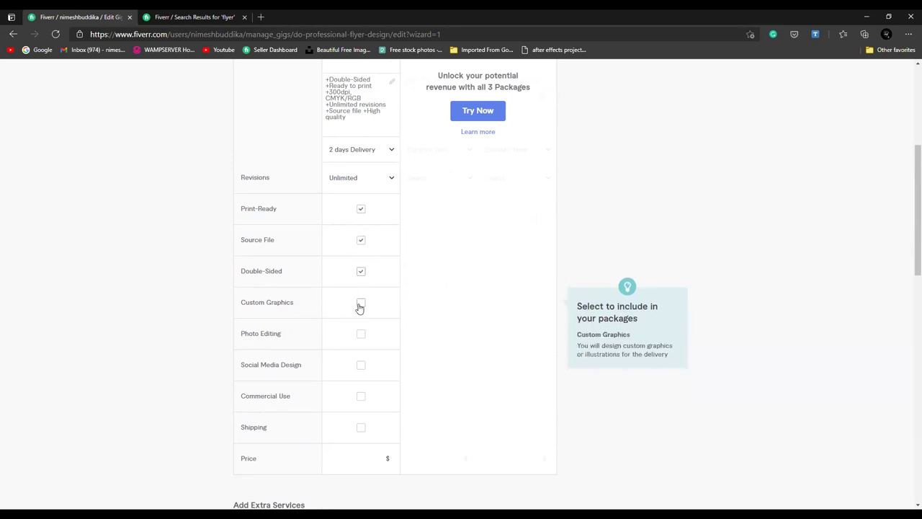
left_click(361, 304)
Tick Photo Editing, Social Media Design and Commercial Use, then open a new browser tab
left_click(361, 334)
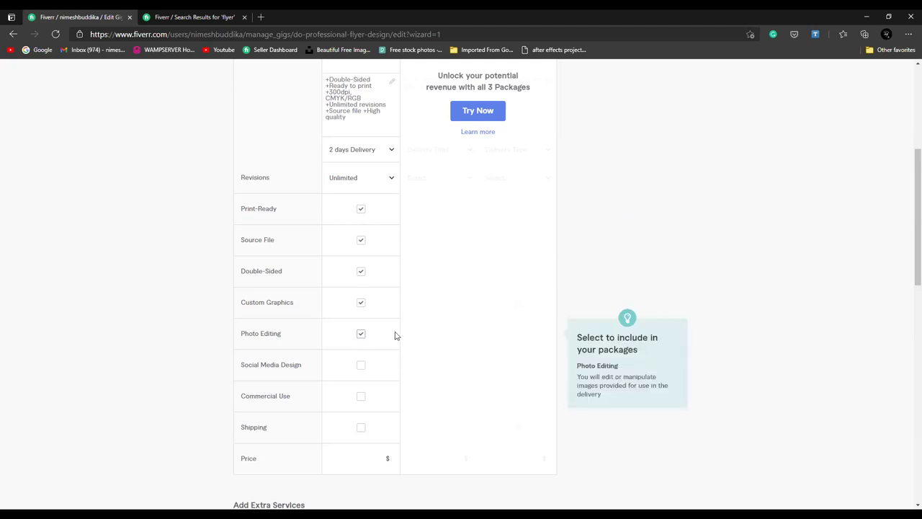
scroll(390, 343, "down", 2)
left_click(360, 299)
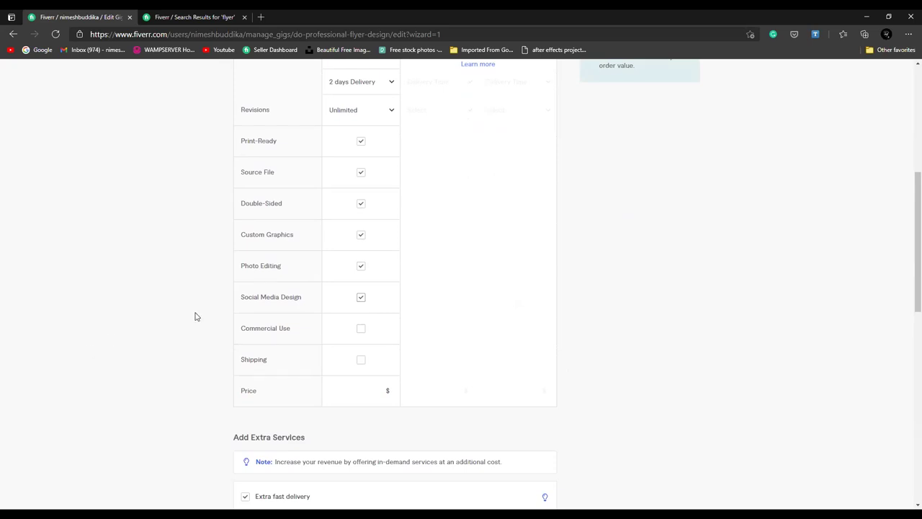
mouse_move(245, 326)
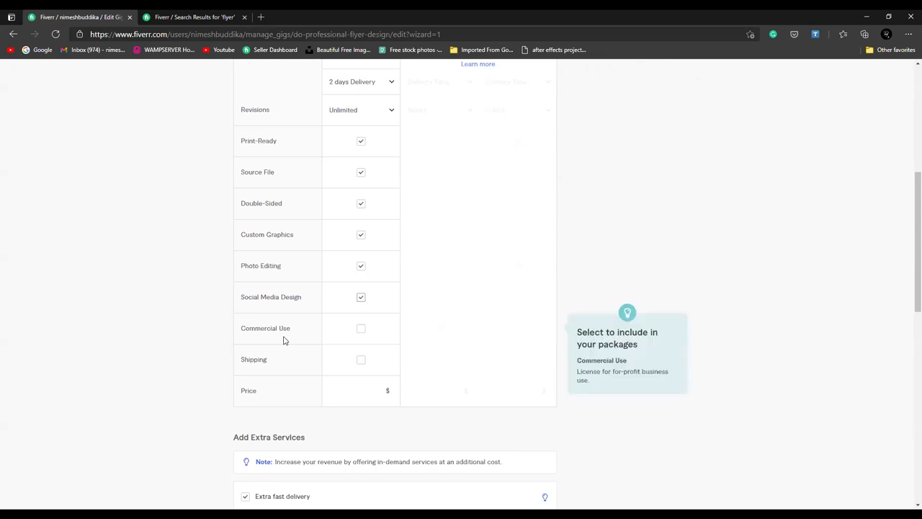
left_click(362, 332)
mouse_move(306, 297)
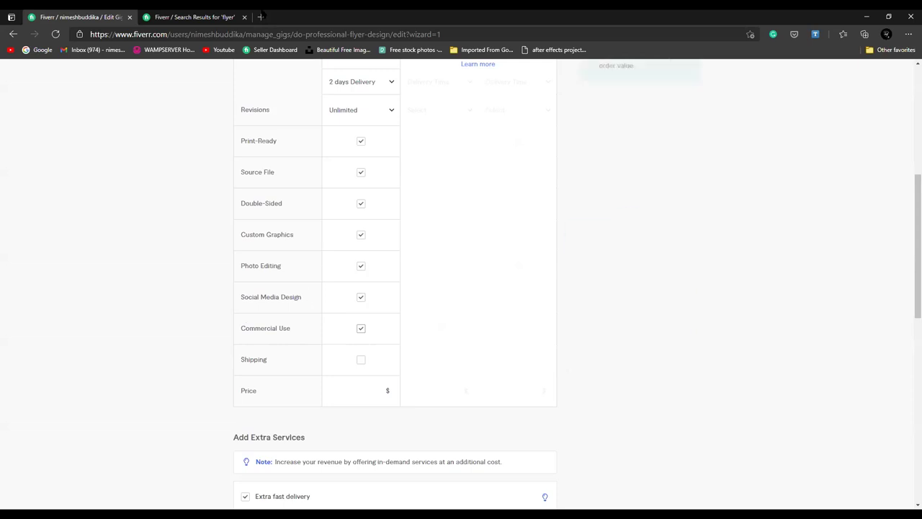
left_click(260, 16)
Search Google Images for 'boy' in the new tab, then return to the Fiverr gig editor
left_click(37, 50)
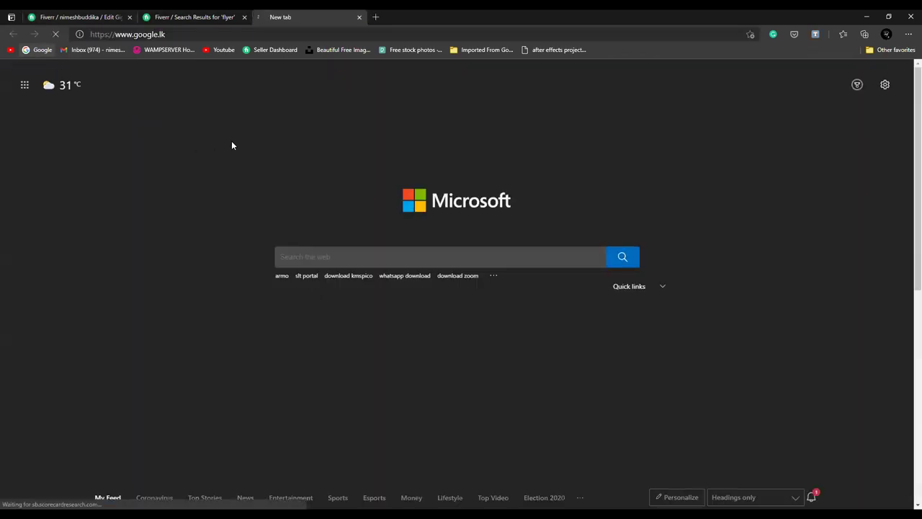
left_click(371, 251)
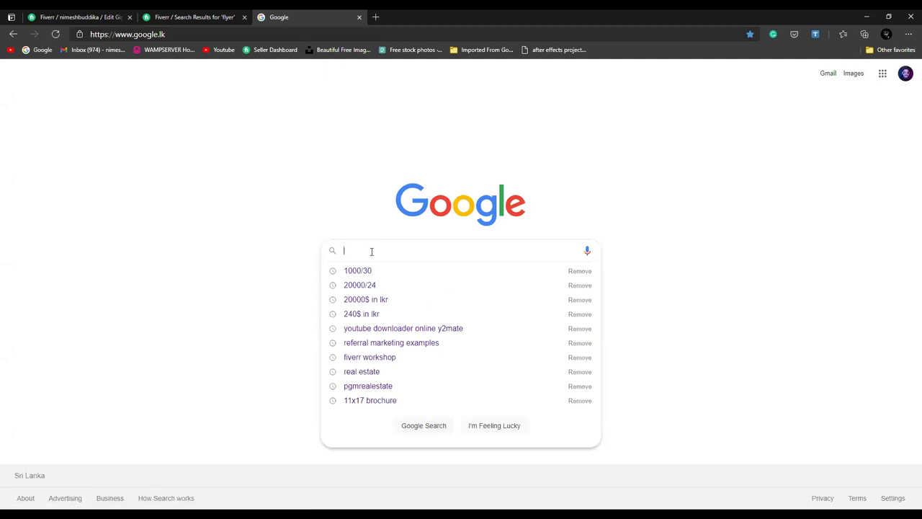
type("boy")
key("Return")
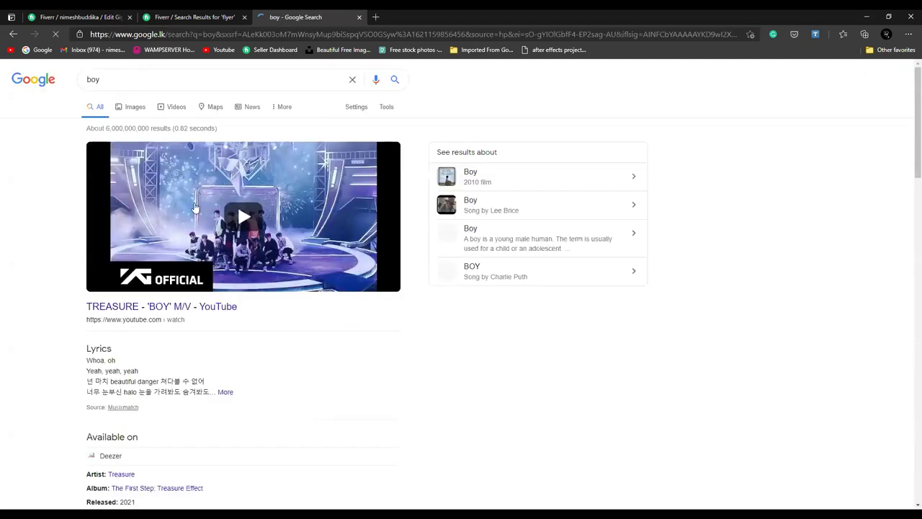
left_click(134, 108)
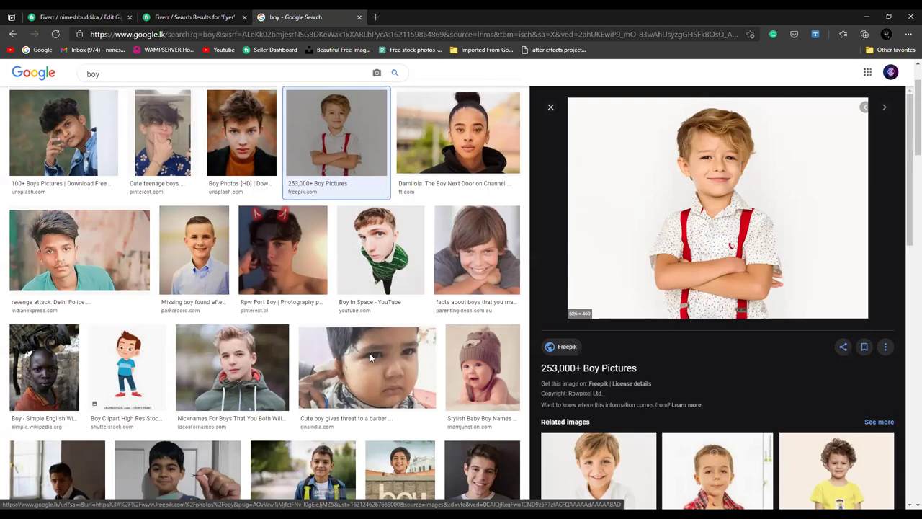
key("ctrl+Tab")
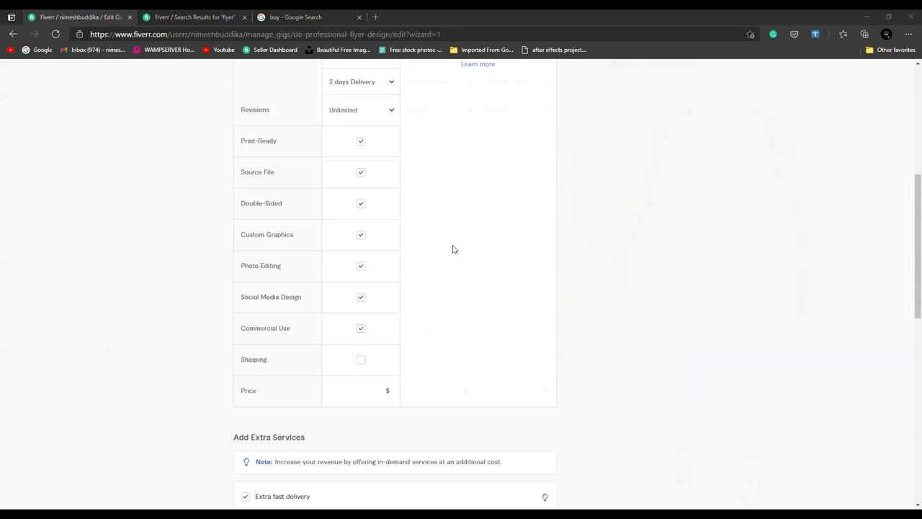
Open Pexels free stock photos in a new tab, scroll its photos, then return to Fiverr's flyer results
left_click(375, 16)
left_click(348, 51)
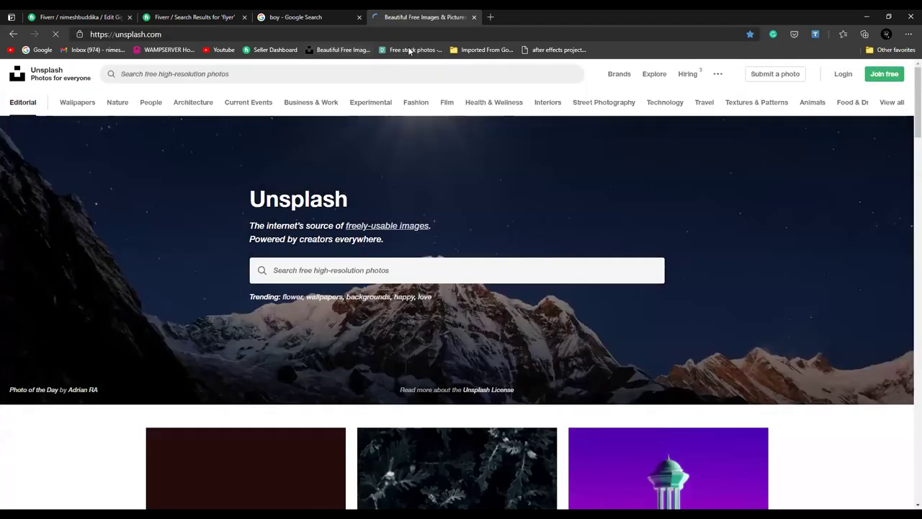
left_click(412, 50)
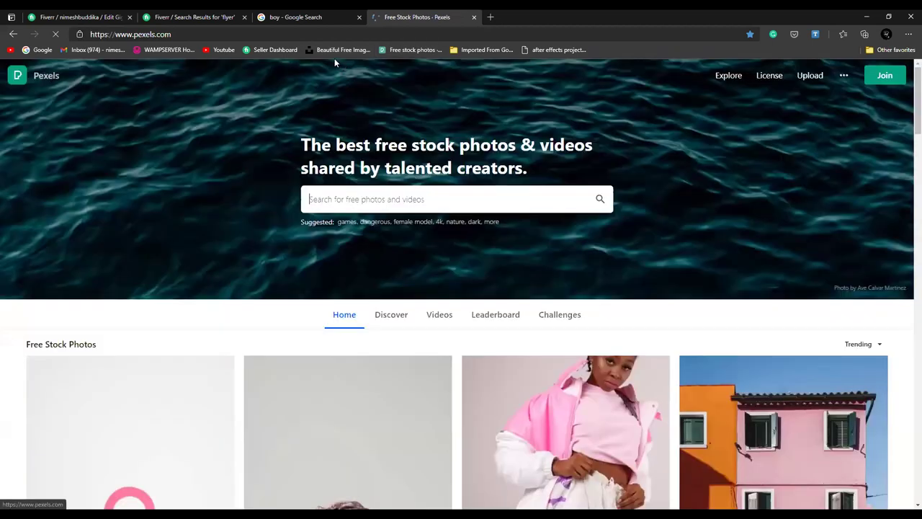
scroll(421, 245, "down", 1)
scroll(421, 244, "down", 4)
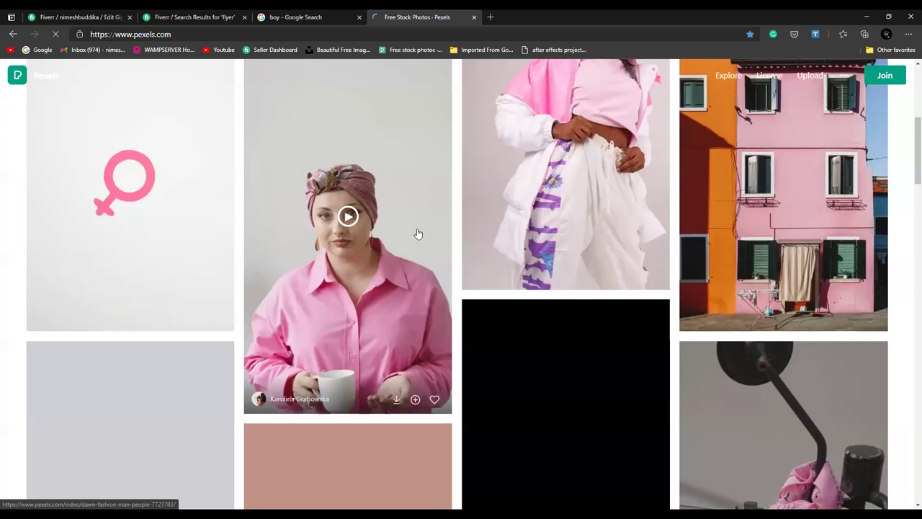
scroll(418, 234, "down", 2)
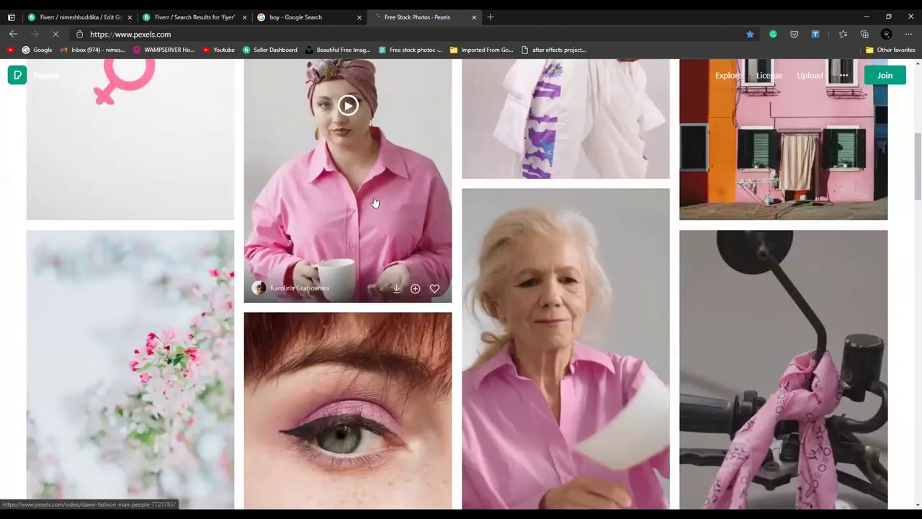
left_click(186, 16)
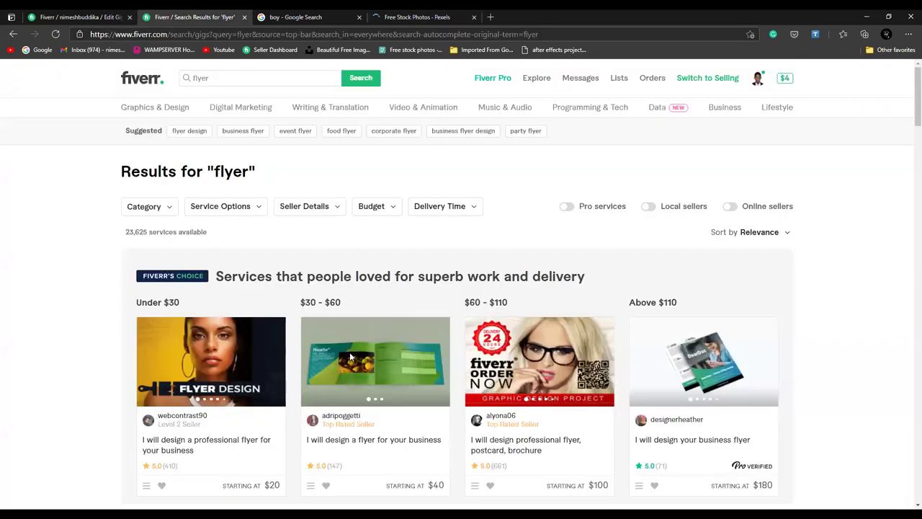
Switch back to the Fiverr Edit Gig tab showing the PREMIUM package
key("ctrl+shift+Tab")
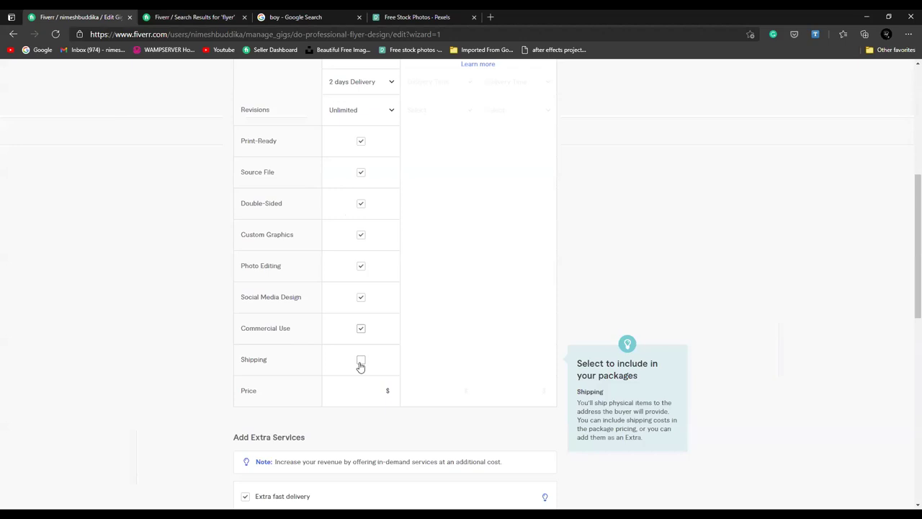
Enter $5 as the package price and look over the packages and extras
scroll(360, 362, "down", 1)
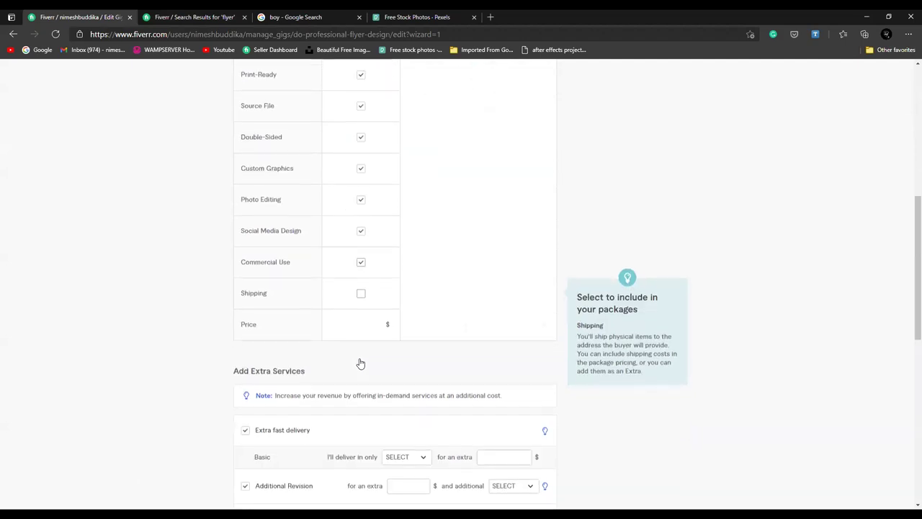
left_click(358, 324)
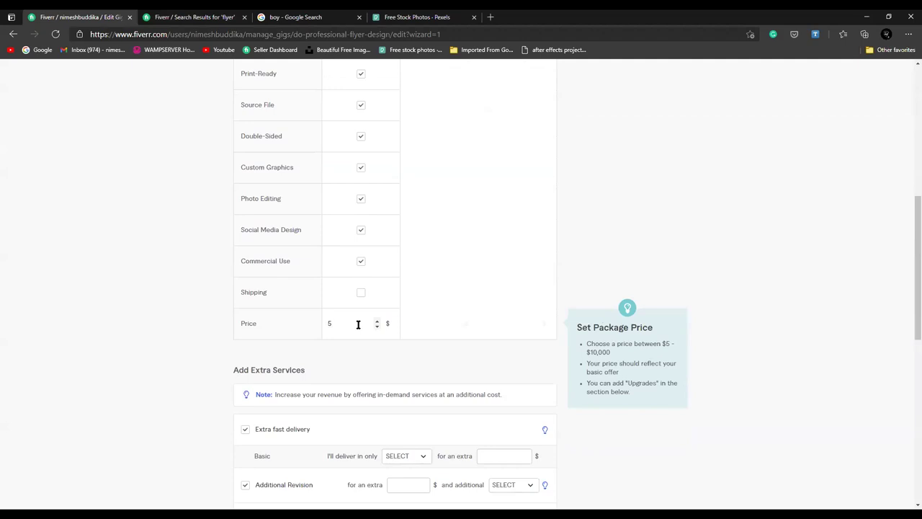
left_click(130, 296)
left_click(344, 323)
scroll(339, 314, "down", 4)
scroll(321, 247, "up", 2)
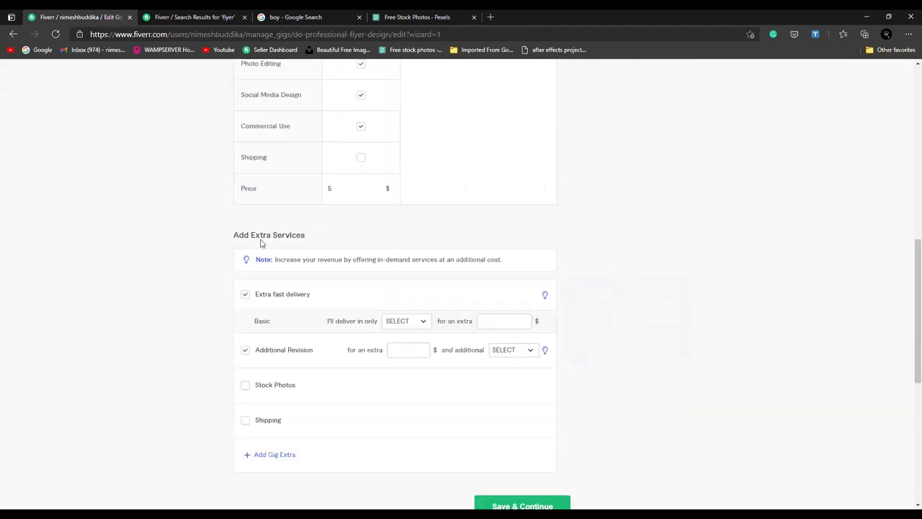
scroll(304, 275, "up", 5)
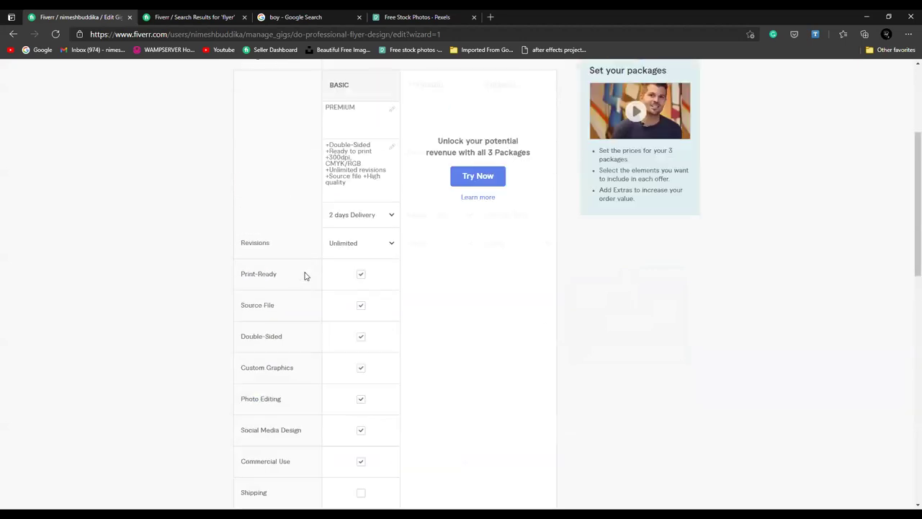
scroll(319, 257, "up", 1)
scroll(319, 259, "down", 4)
scroll(326, 243, "up", 1)
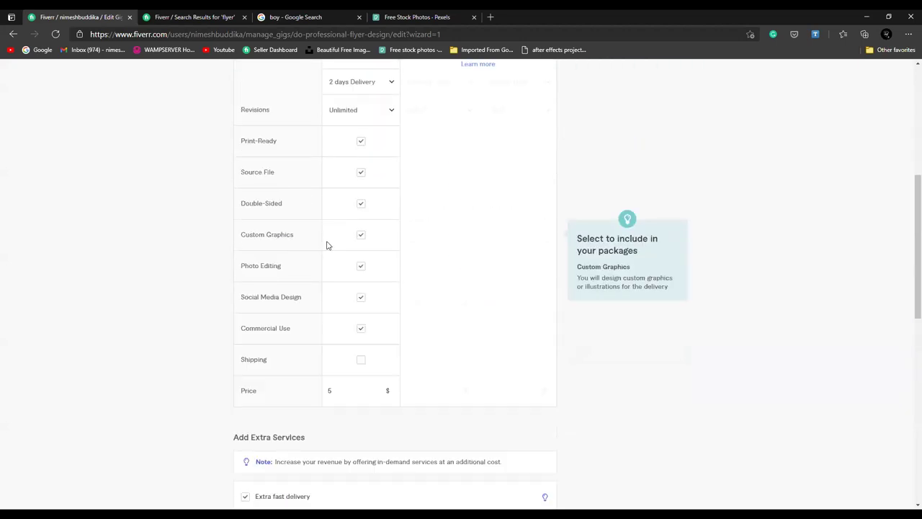
scroll(345, 246, "down", 4)
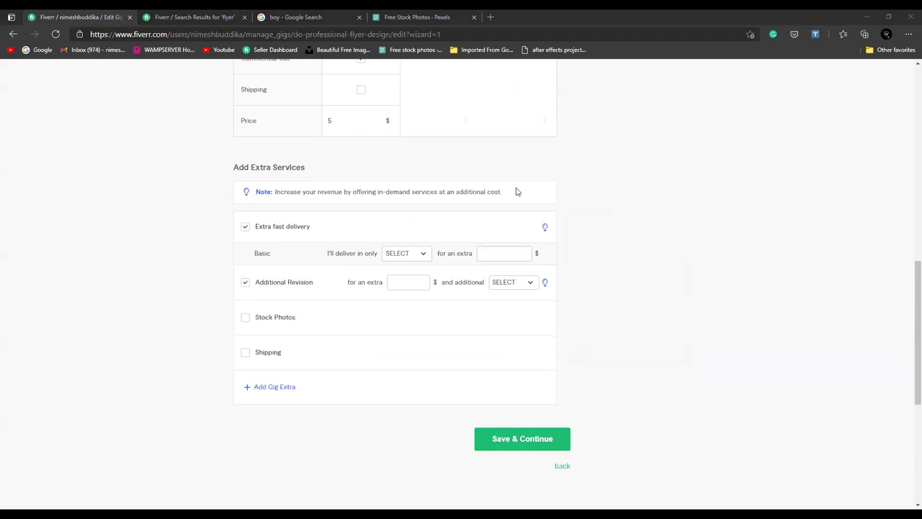
Set the Extra fast delivery extra to 1 day for an additional $5
mouse_move(255, 249)
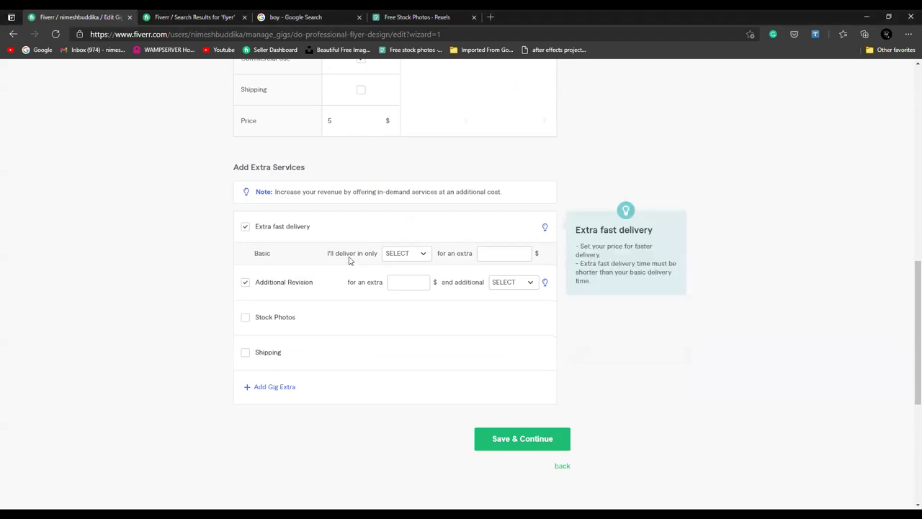
scroll(314, 237, "up", 4)
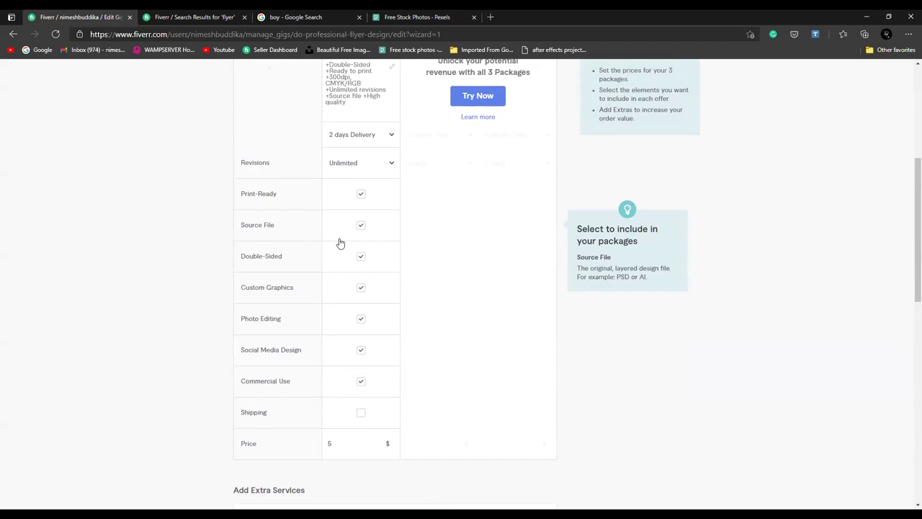
scroll(336, 238, "down", 5)
scroll(336, 264, "up", 1)
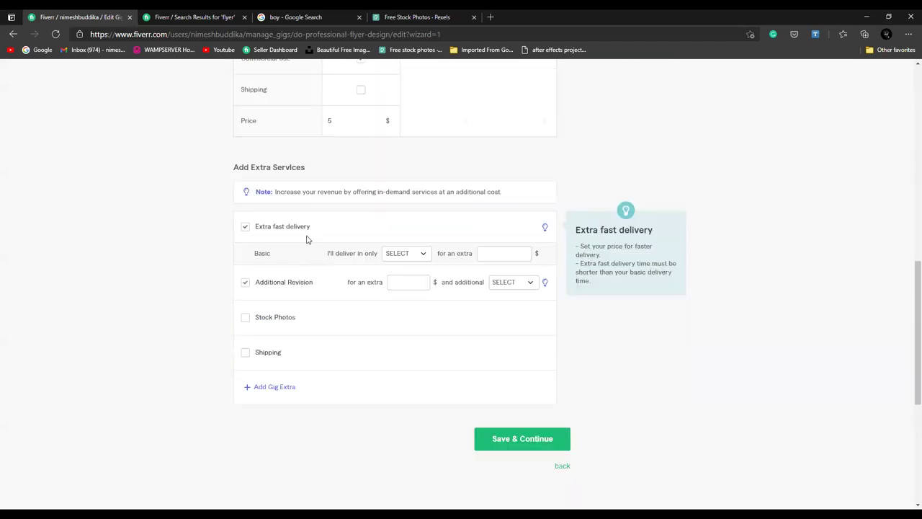
left_click(426, 256)
left_click(420, 310)
left_click(498, 254)
type("5")
left_click(199, 261)
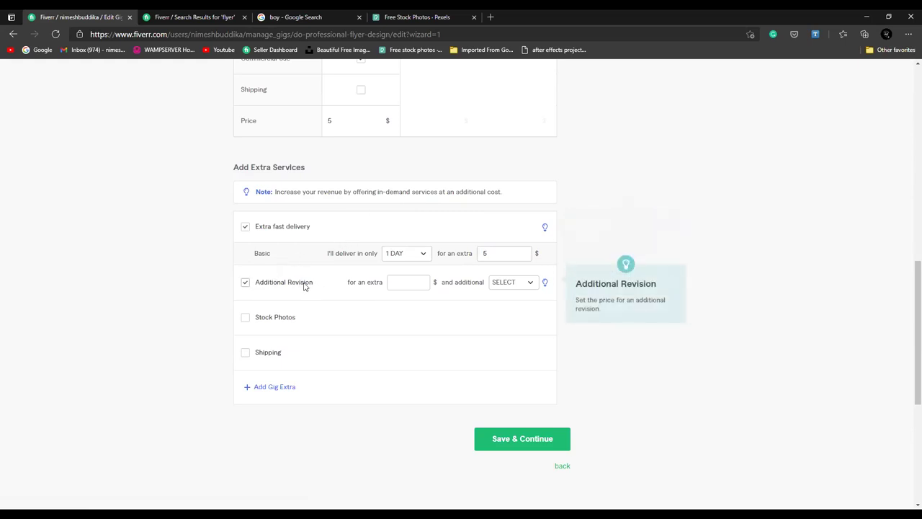
Untick the Additional Revision extra after the save error and save the pricing
scroll(335, 261, "up", 4)
scroll(335, 261, "up", 1)
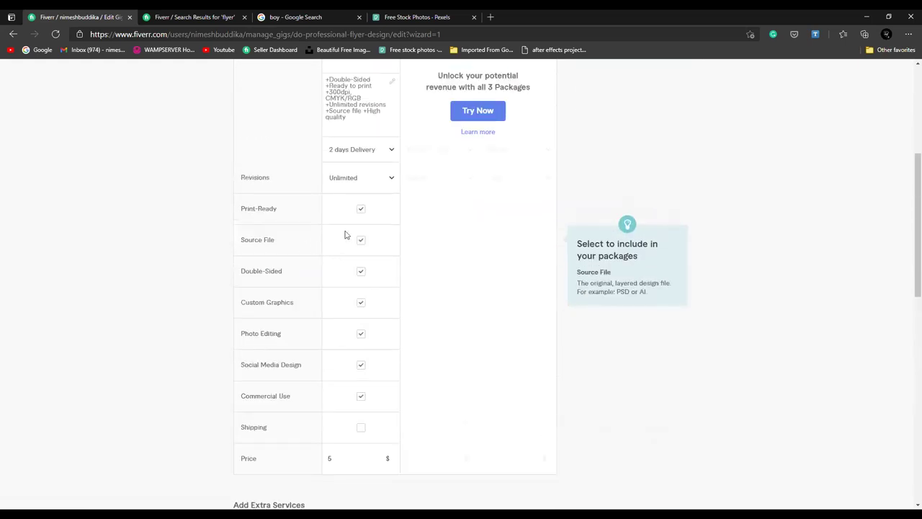
left_click(349, 179)
scroll(345, 250, "down", 3)
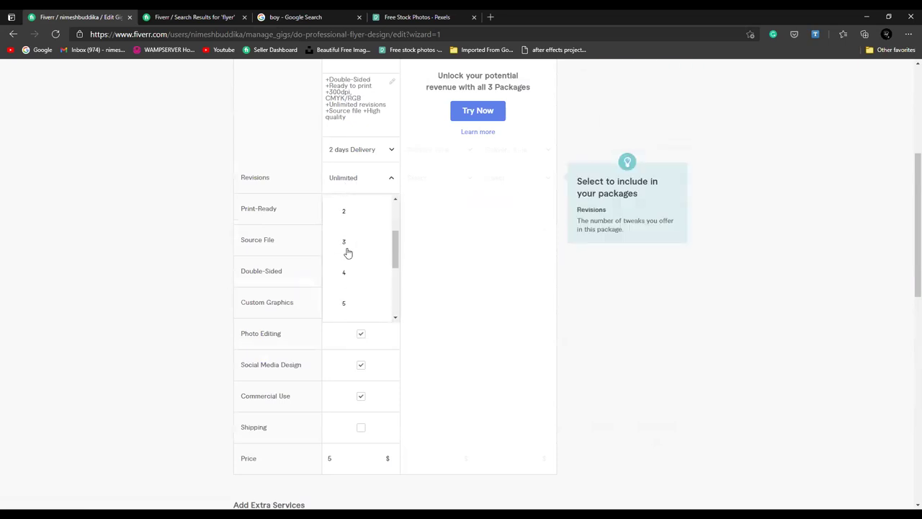
scroll(218, 278, "down", 4)
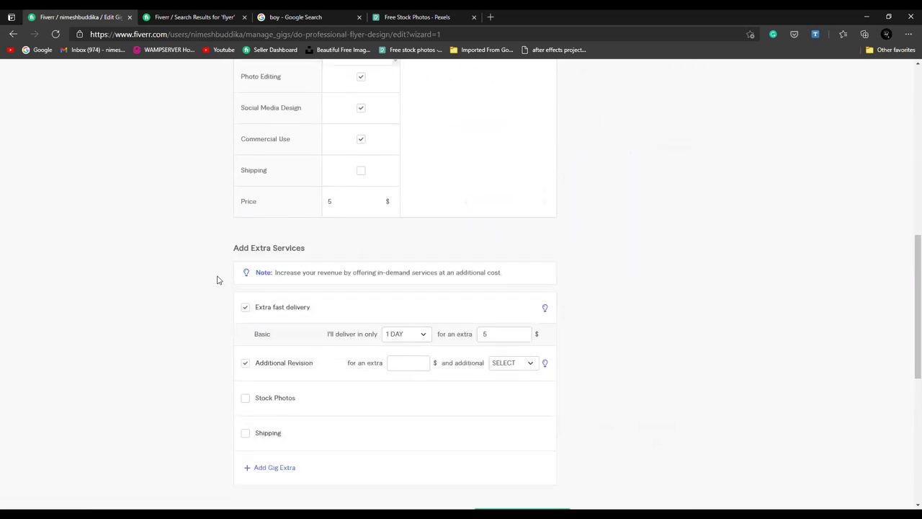
mouse_move(381, 326)
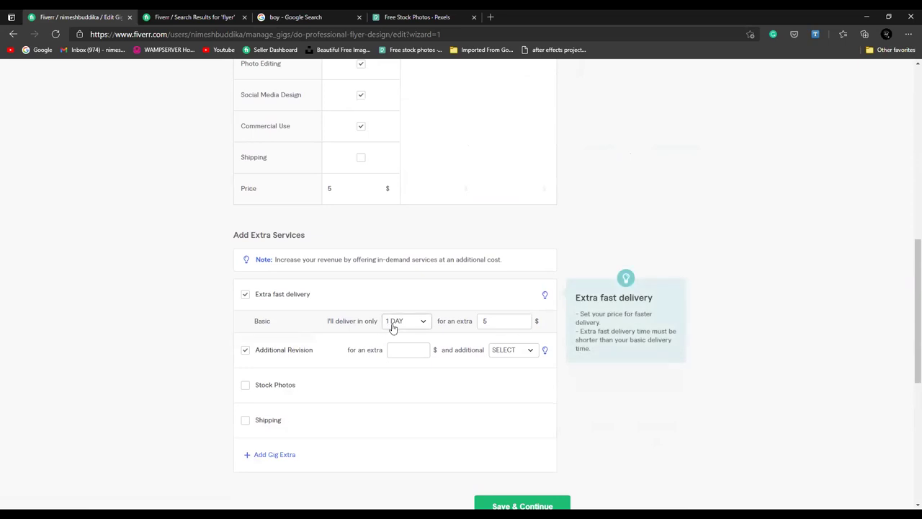
mouse_move(516, 333)
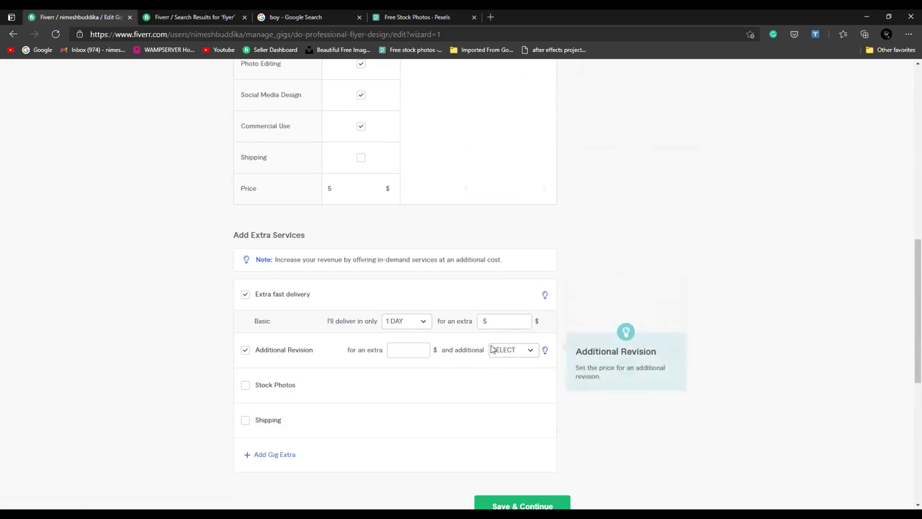
scroll(486, 353, "down", 1)
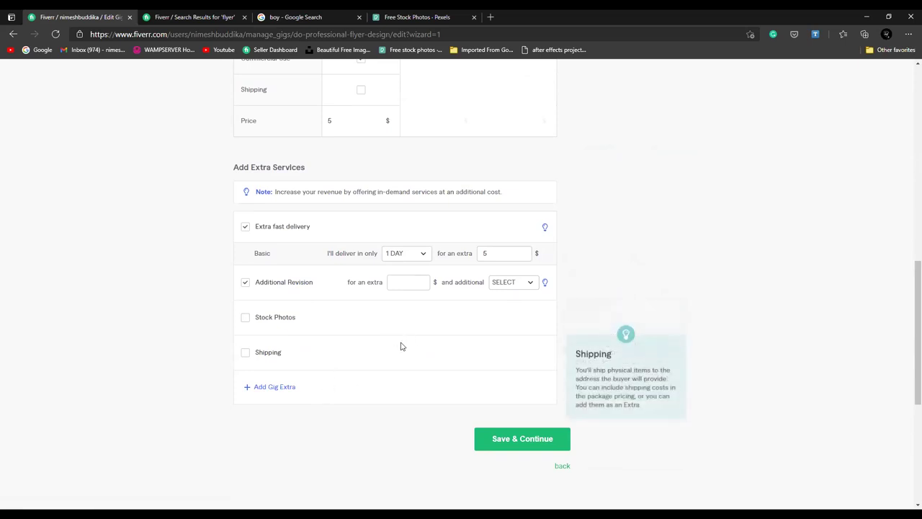
left_click(508, 441)
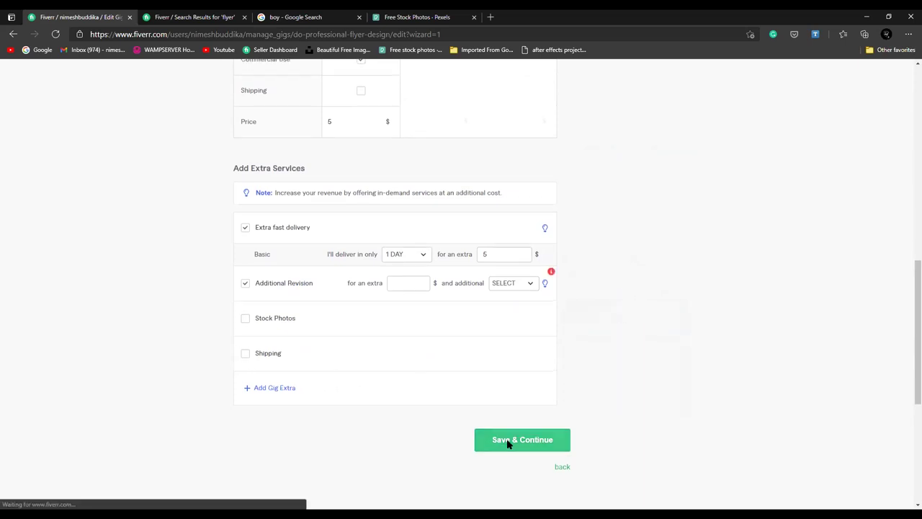
mouse_move(545, 294)
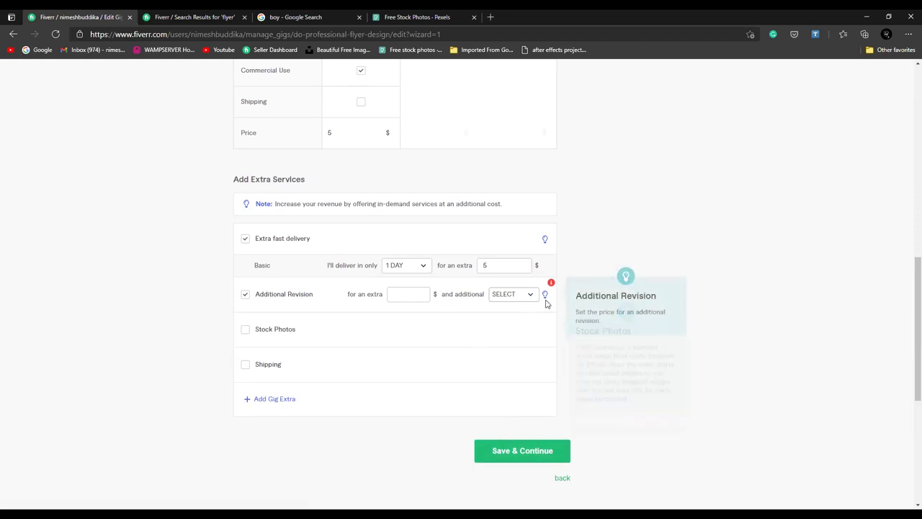
left_click(245, 294)
left_click(538, 458)
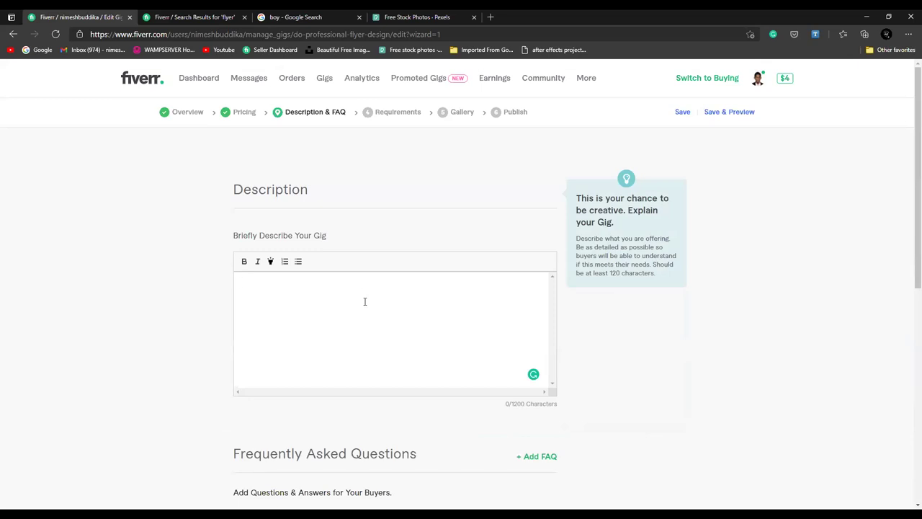
Browse the flyer search results and a competitor's flyer gig page
left_click(190, 16)
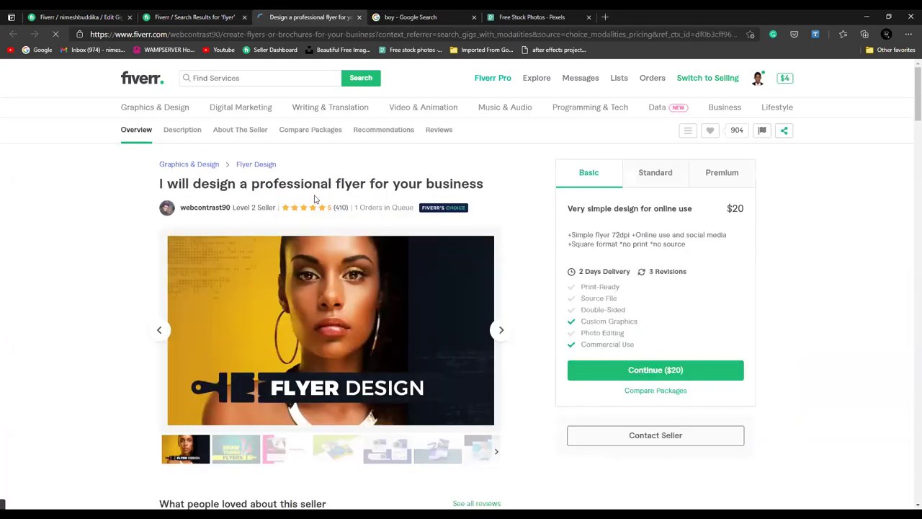
scroll(160, 148, "down", 8)
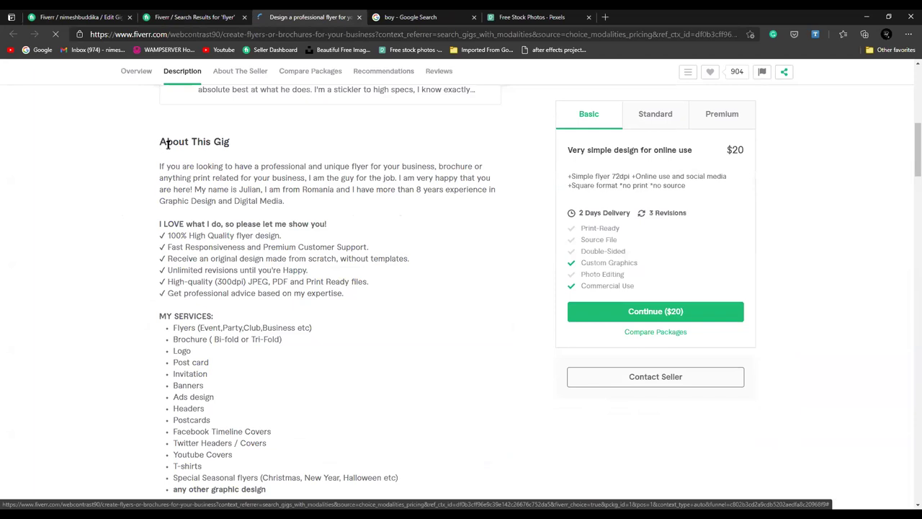
scroll(225, 207, "down", 3)
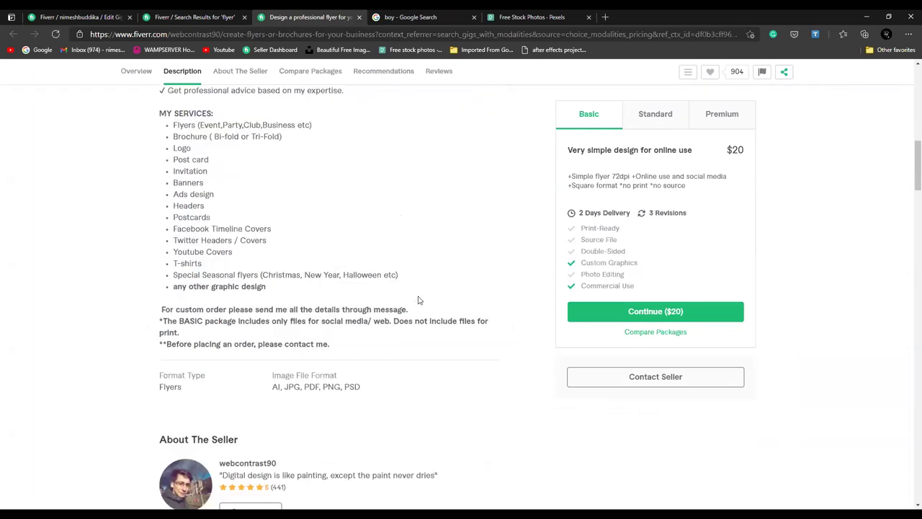
scroll(419, 300, "up", 5)
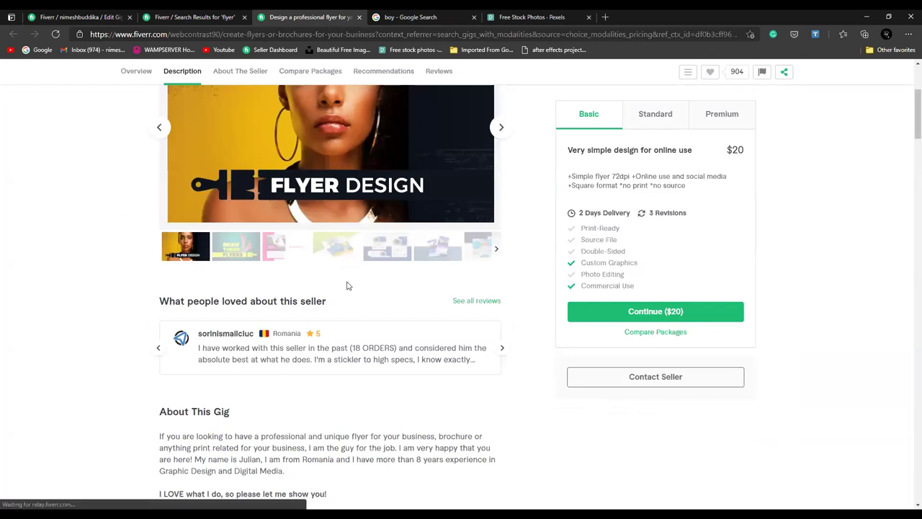
left_click(143, 15)
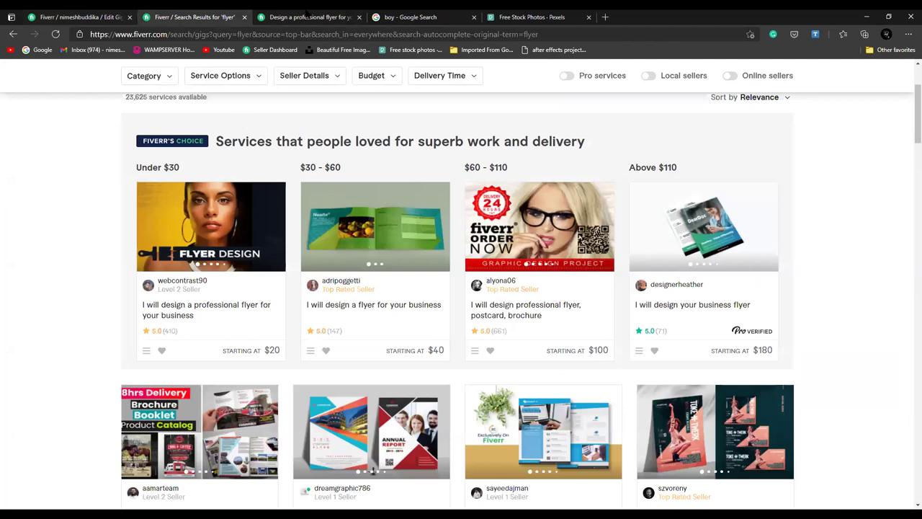
left_click(308, 15)
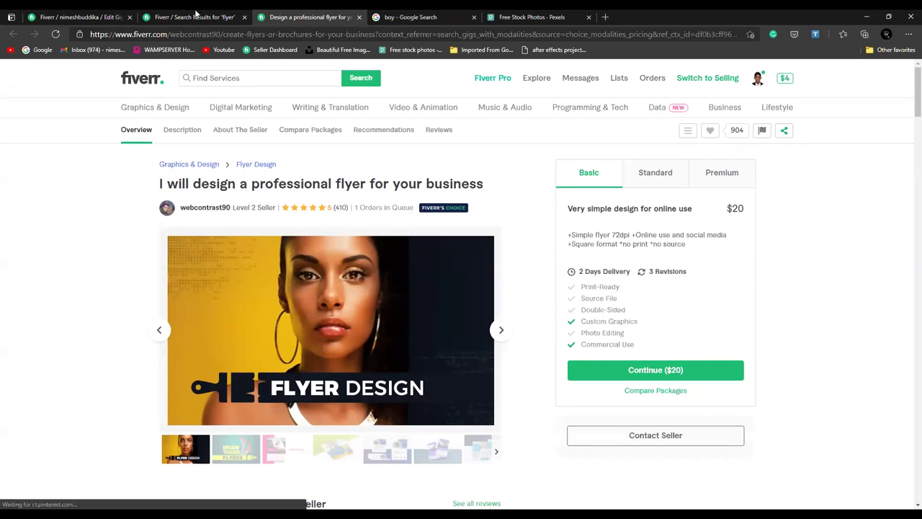
key("ctrl+shift+Tab")
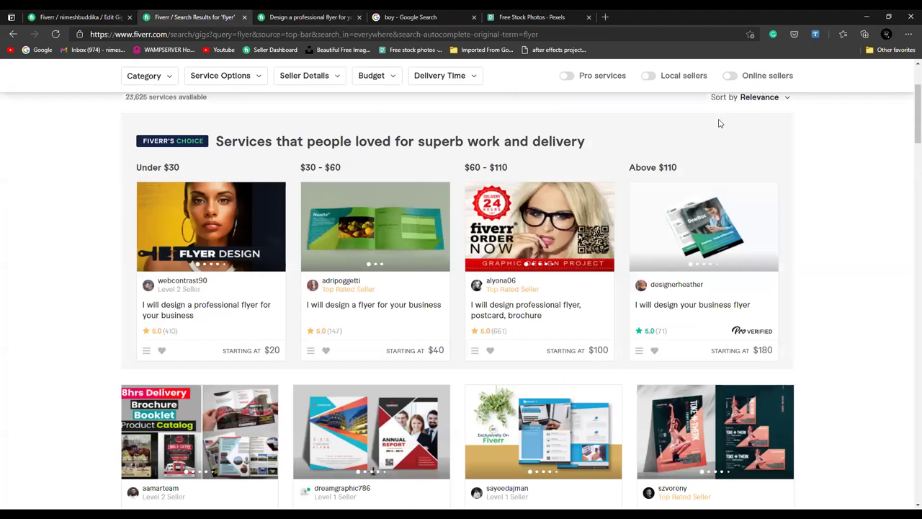
scroll(695, 158, "up", 3)
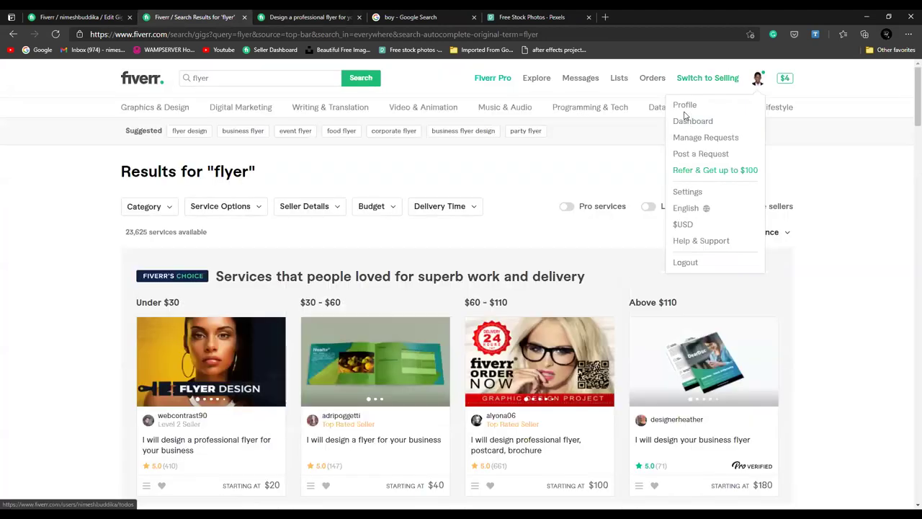
Open your own flyer gig from the profile and select its About This Gig text
left_click(685, 107)
mouse_move(403, 119)
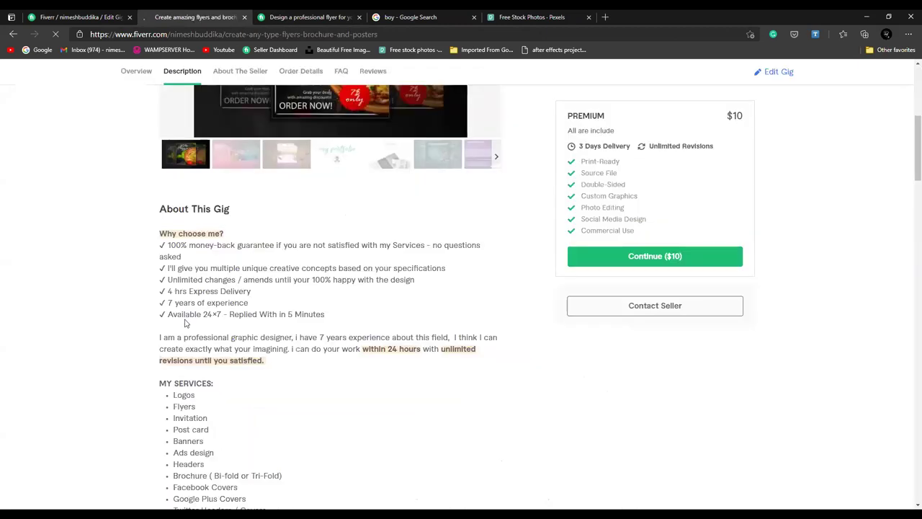
left_click_drag(160, 208, 324, 327)
right_click(203, 224)
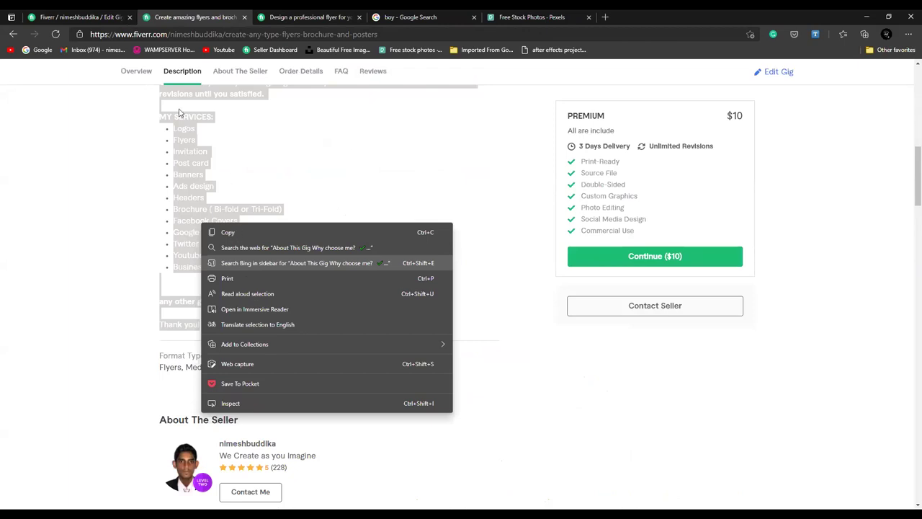
Copy the About This Gig text into the new gig's Description box (816/1200 characters)
left_click(228, 231)
key("ctrl+shift+Tab")
right_click(266, 225)
left_click(323, 322)
scroll(309, 274, "up", 5)
scroll(325, 214, "up", 1)
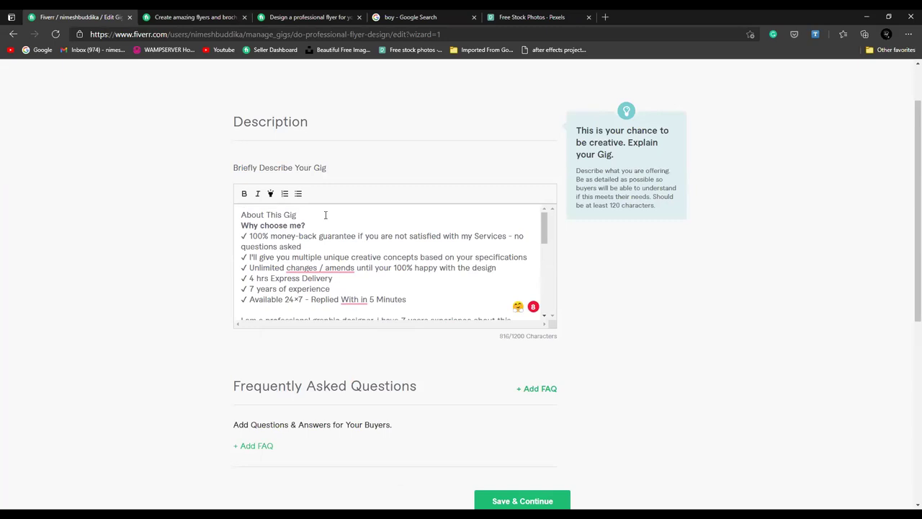
scroll(325, 215, "down", 3)
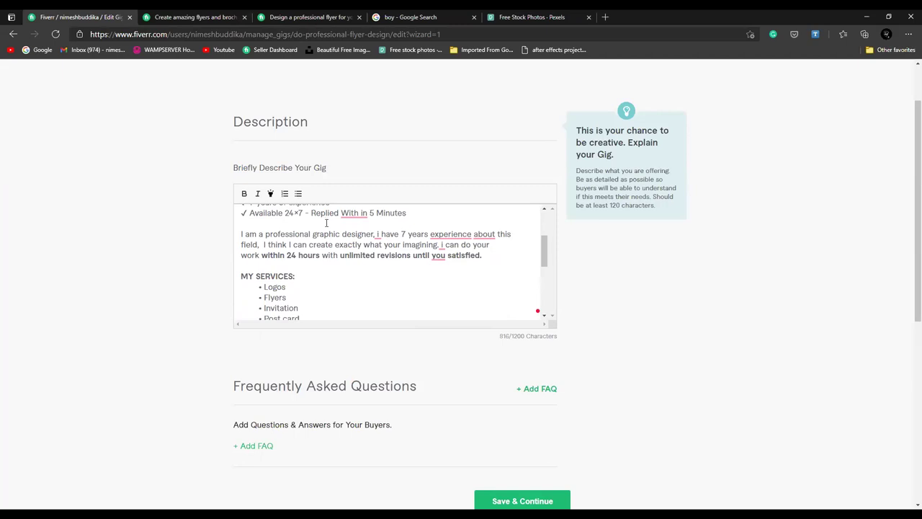
scroll(325, 229, "down", 8)
scroll(326, 235, "up", 8)
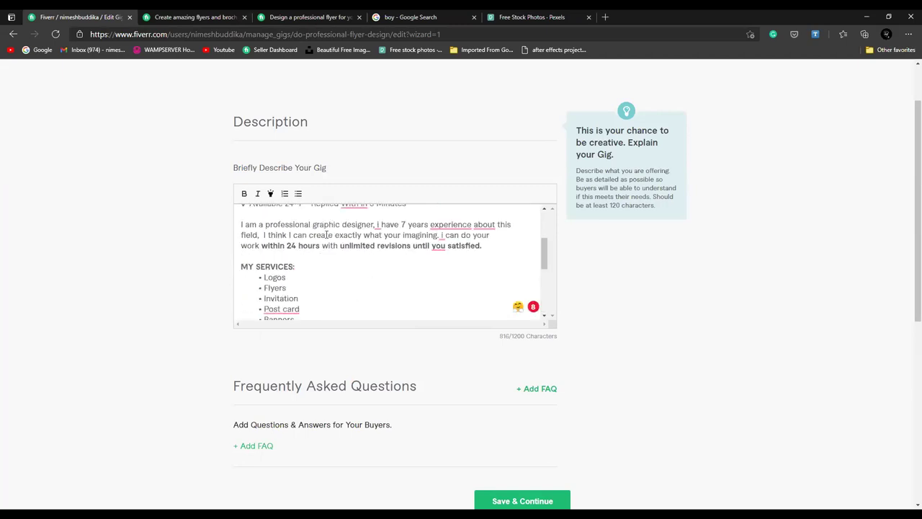
scroll(327, 234, "up", 3)
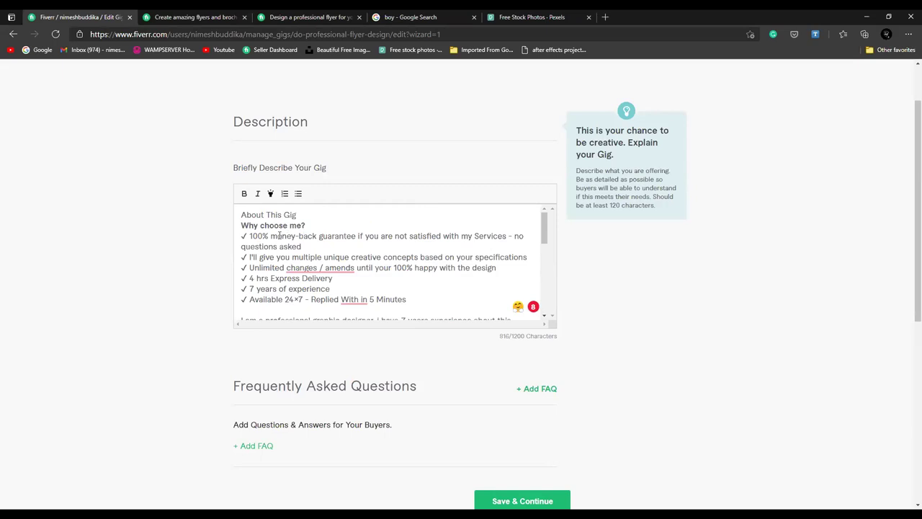
scroll(260, 245, "up", 1)
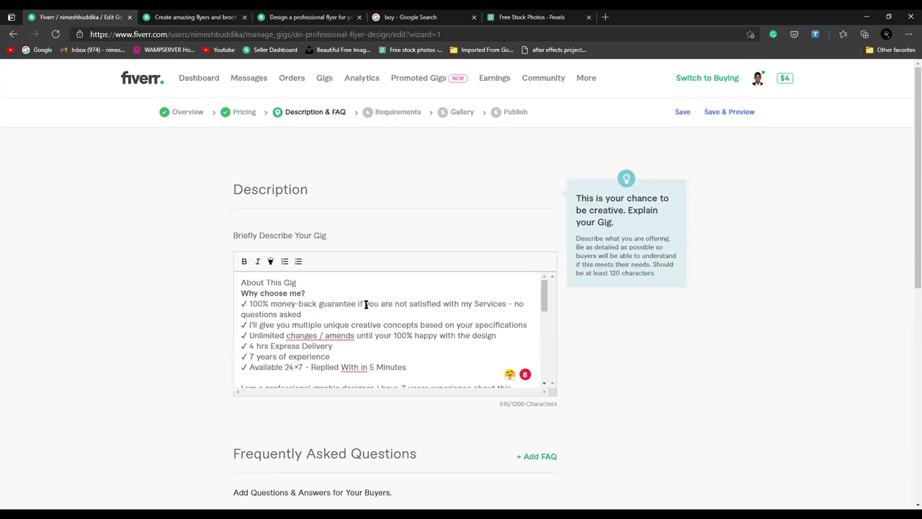
scroll(413, 301, "down", 1)
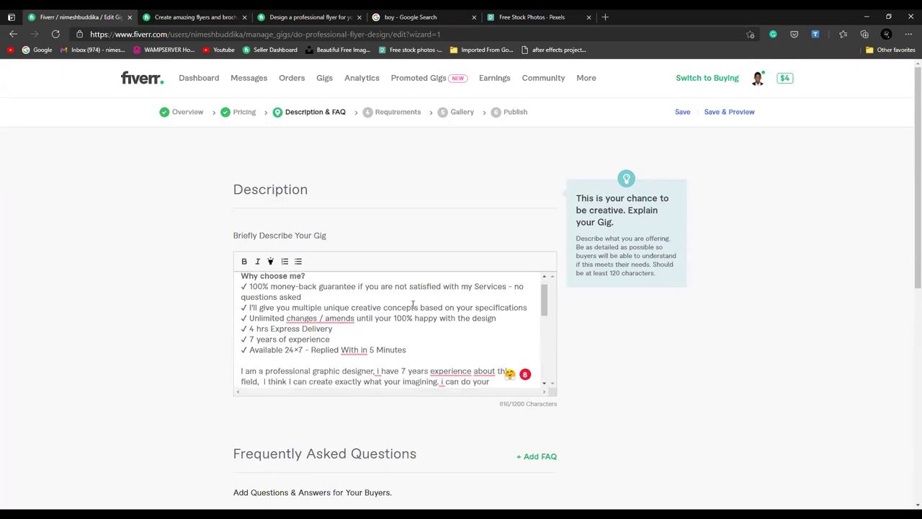
scroll(336, 299, "down", 1)
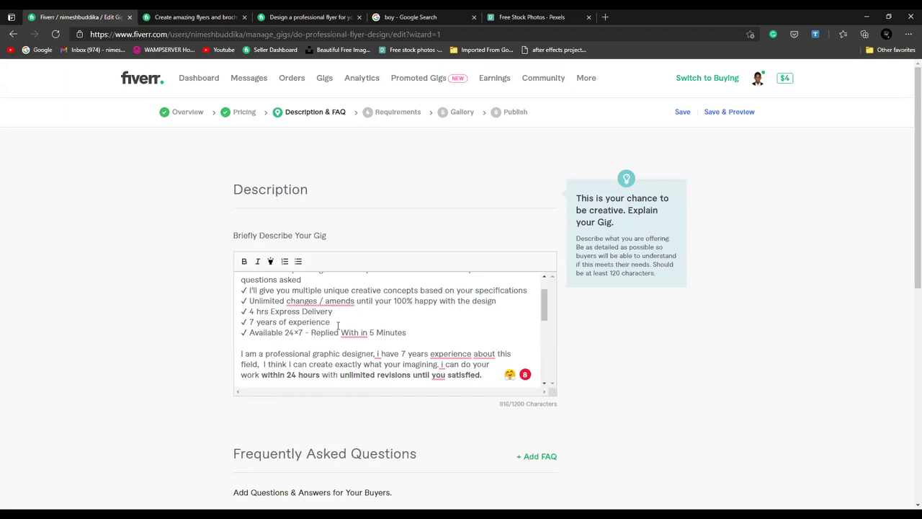
scroll(337, 325, "down", 1)
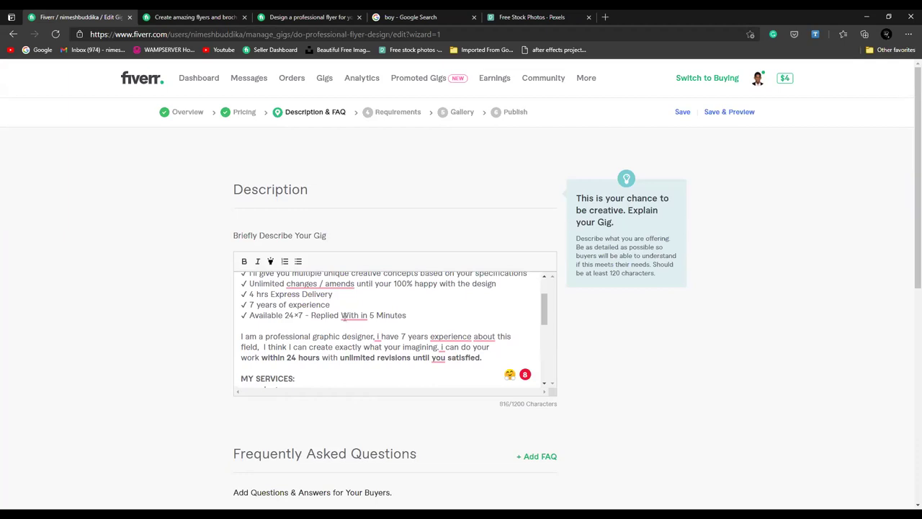
left_click(343, 315)
scroll(475, 312, "down", 1)
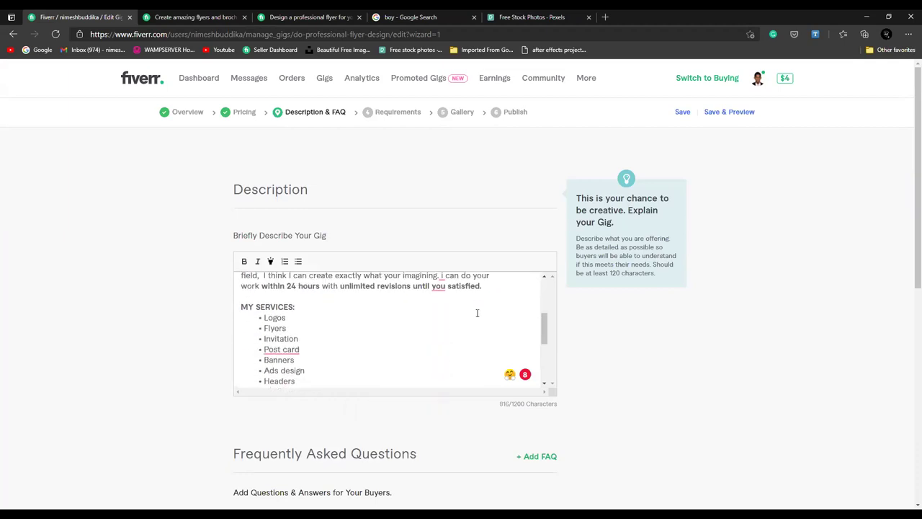
scroll(476, 313, "up", 1)
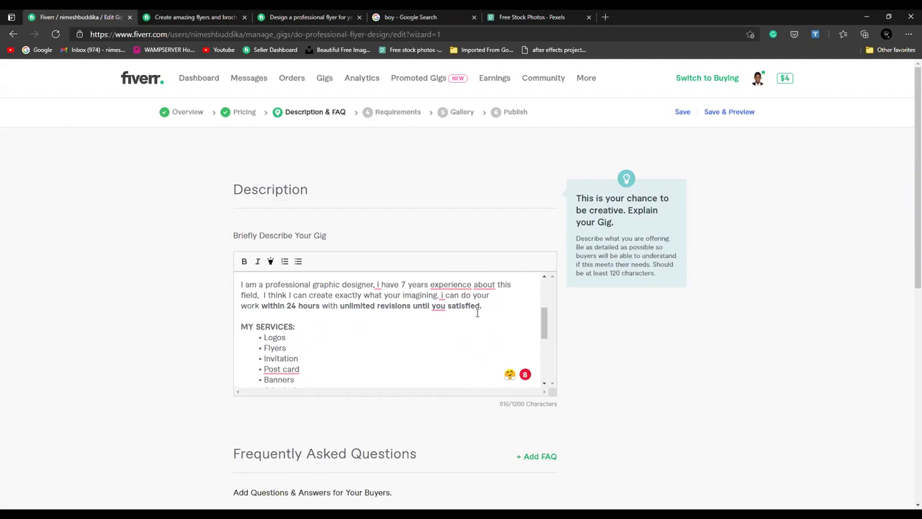
scroll(476, 313, "up", 1)
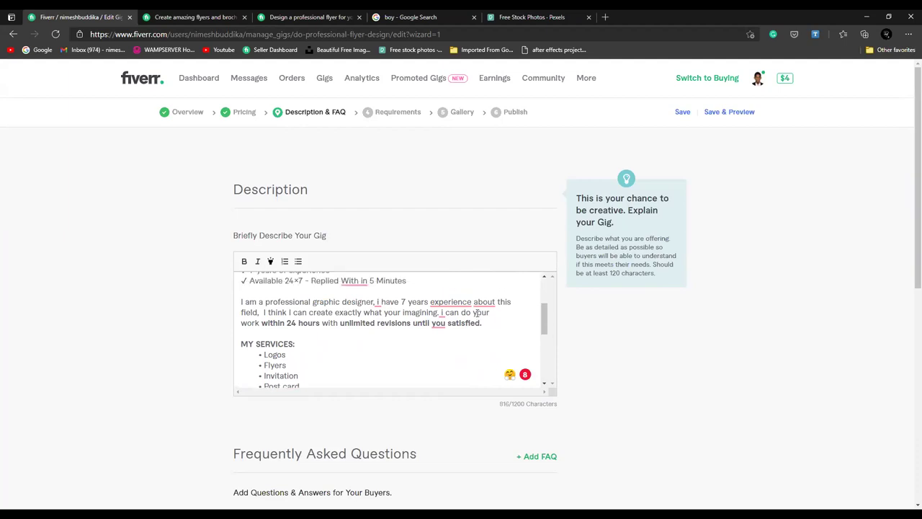
scroll(477, 312, "up", 2)
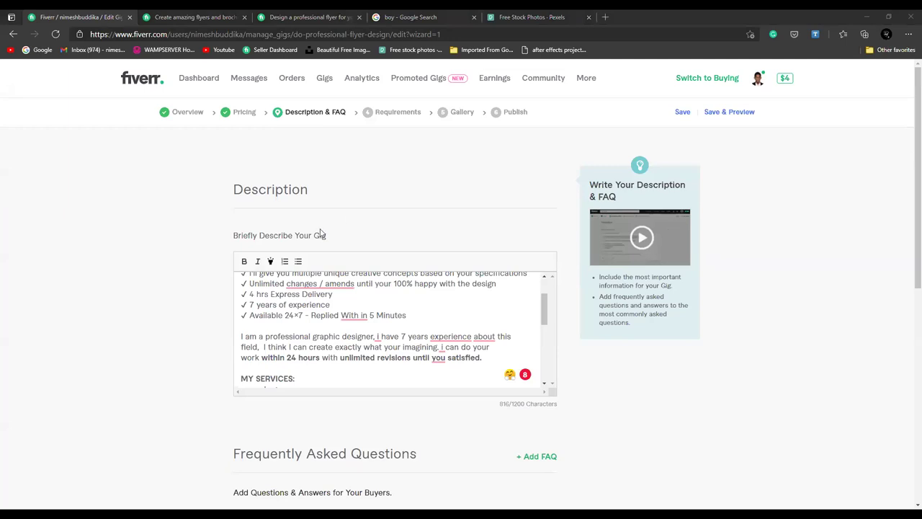
scroll(316, 256, "down", 1)
scroll(316, 259, "up", 2)
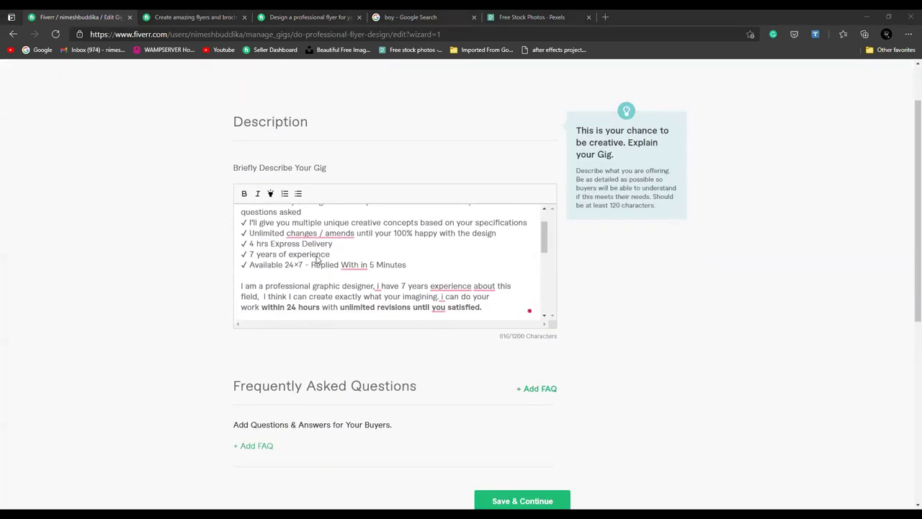
scroll(318, 260, "down", 3)
scroll(317, 259, "down", 3)
scroll(317, 259, "up", 2)
scroll(316, 259, "down", 1)
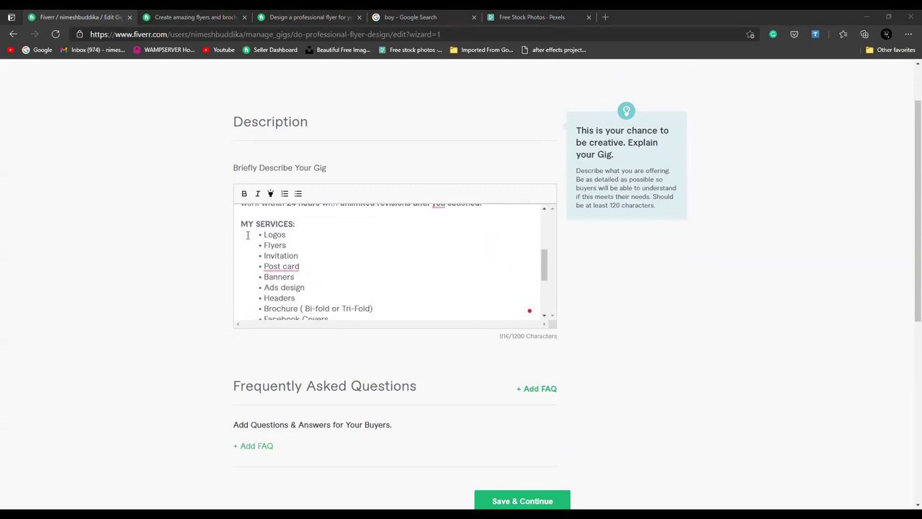
scroll(278, 227, "down", 1)
scroll(277, 227, "up", 3)
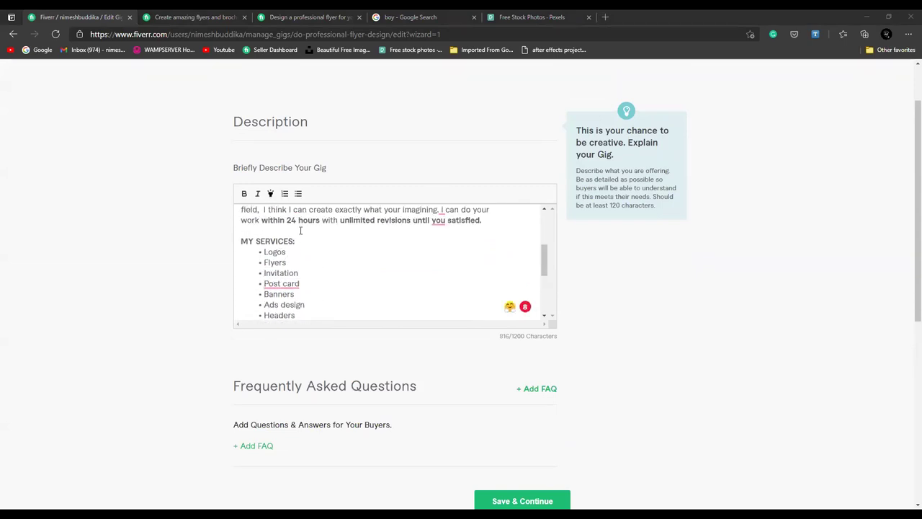
scroll(267, 221, "down", 3)
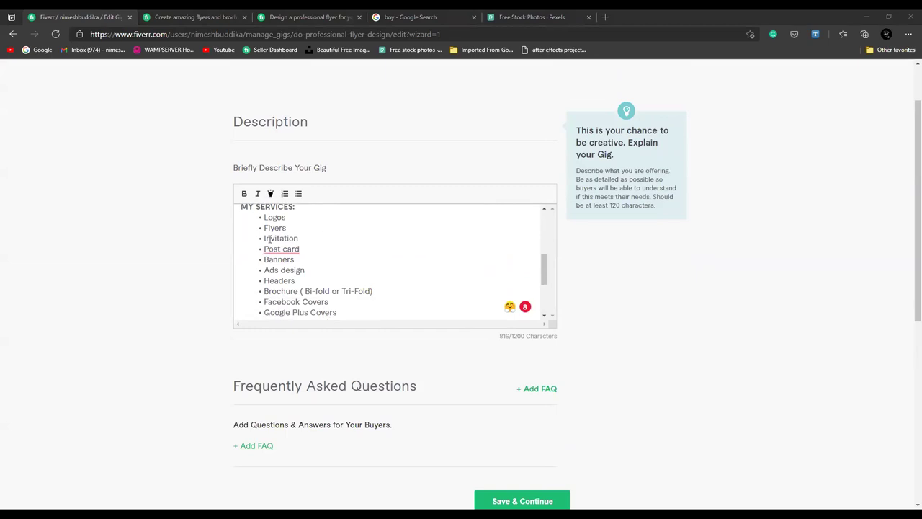
scroll(266, 220, "down", 2)
scroll(267, 220, "up", 1)
scroll(267, 220, "down", 1)
scroll(327, 248, "up", 3)
scroll(326, 247, "up", 4)
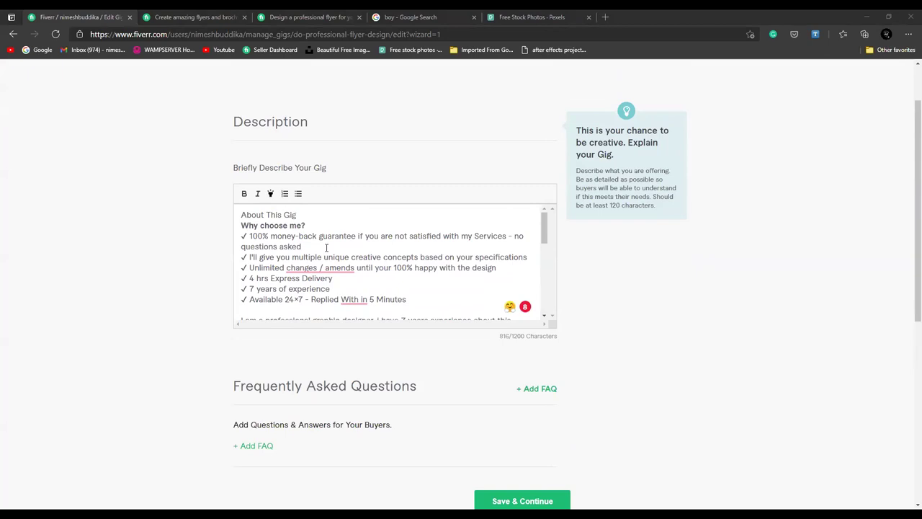
scroll(326, 248, "down", 5)
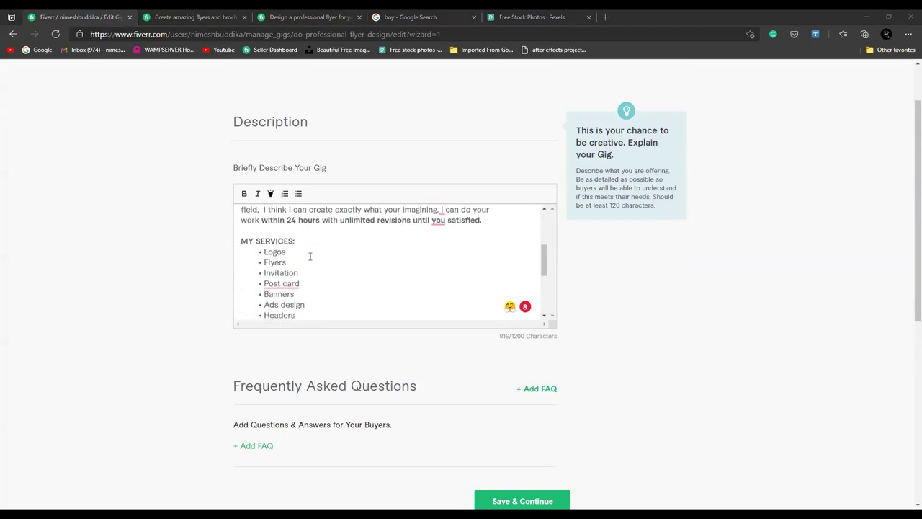
scroll(309, 257, "up", 1)
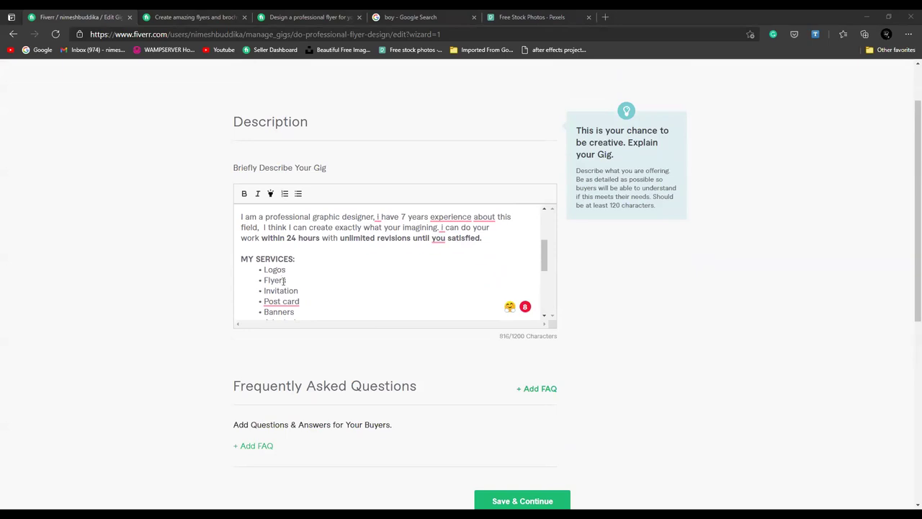
scroll(308, 254, "up", 2)
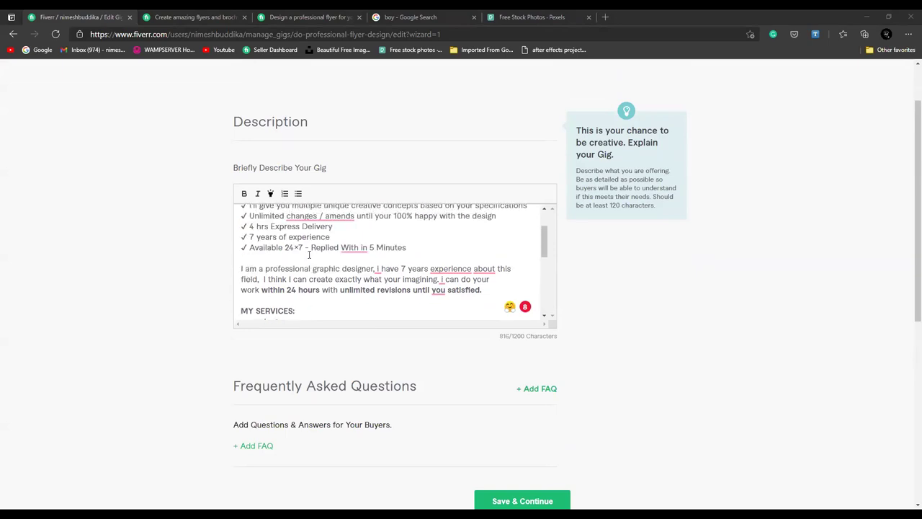
scroll(309, 254, "down", 6)
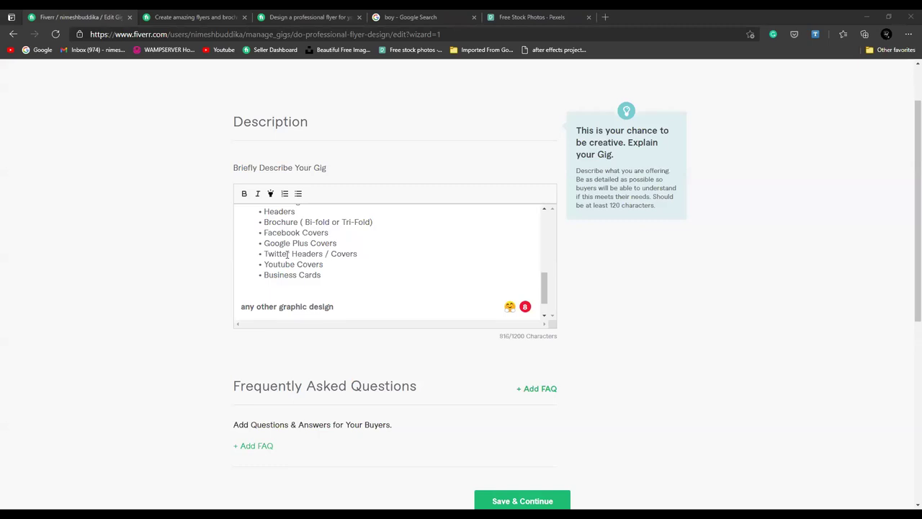
scroll(287, 253, "up", 5)
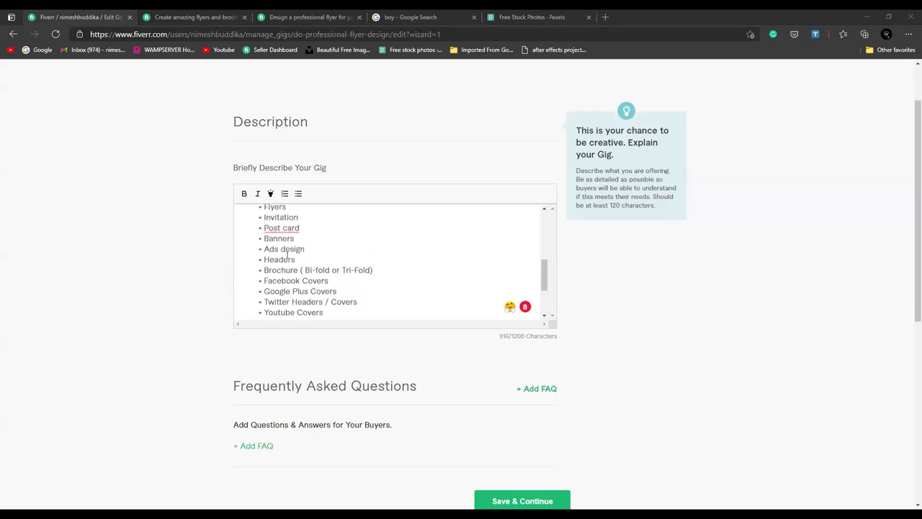
scroll(287, 253, "down", 5)
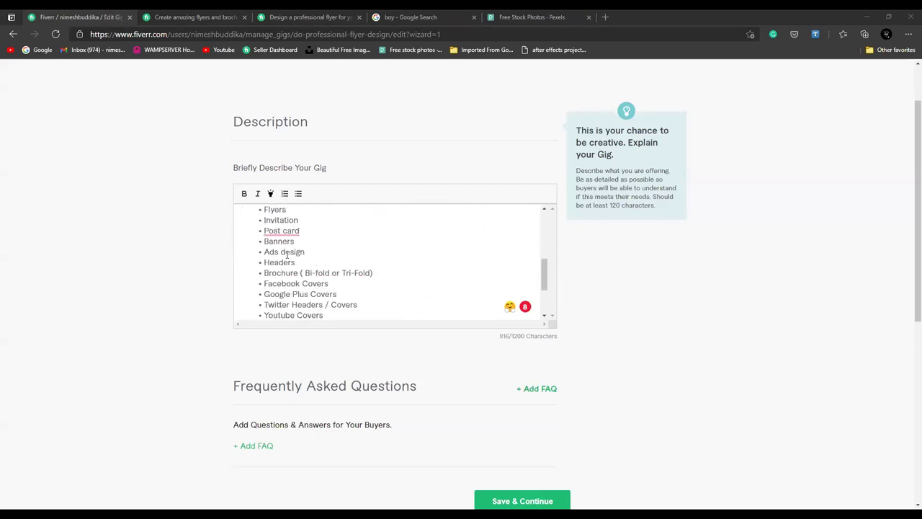
scroll(260, 242, "up", 3)
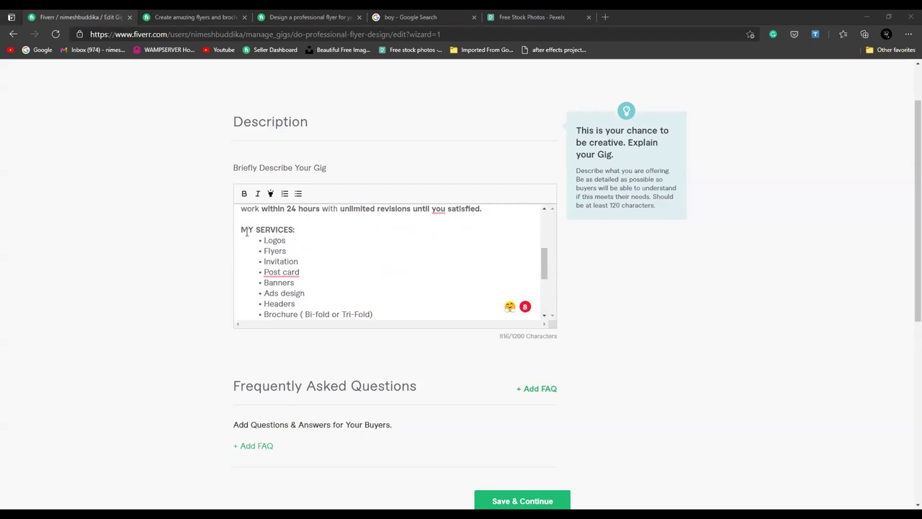
scroll(285, 240, "down", 2)
scroll(285, 240, "up", 3)
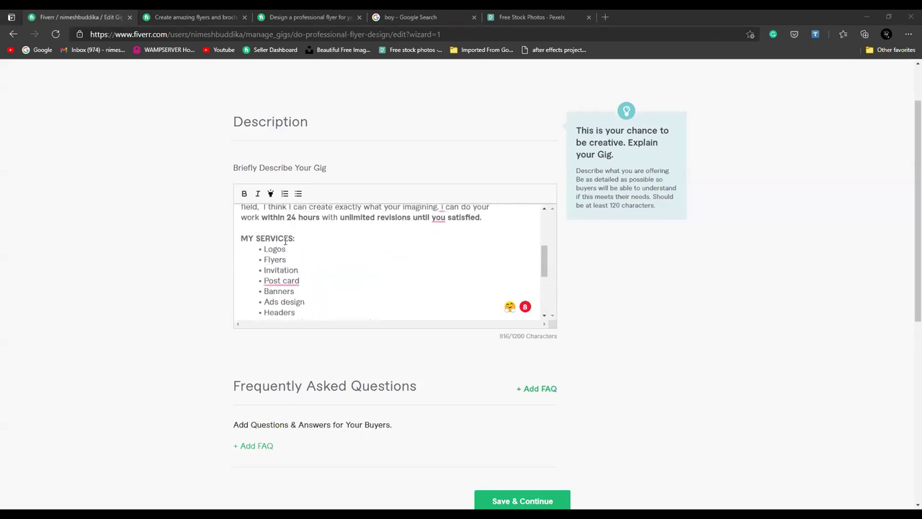
scroll(277, 271, "down", 5)
scroll(287, 272, "down", 3)
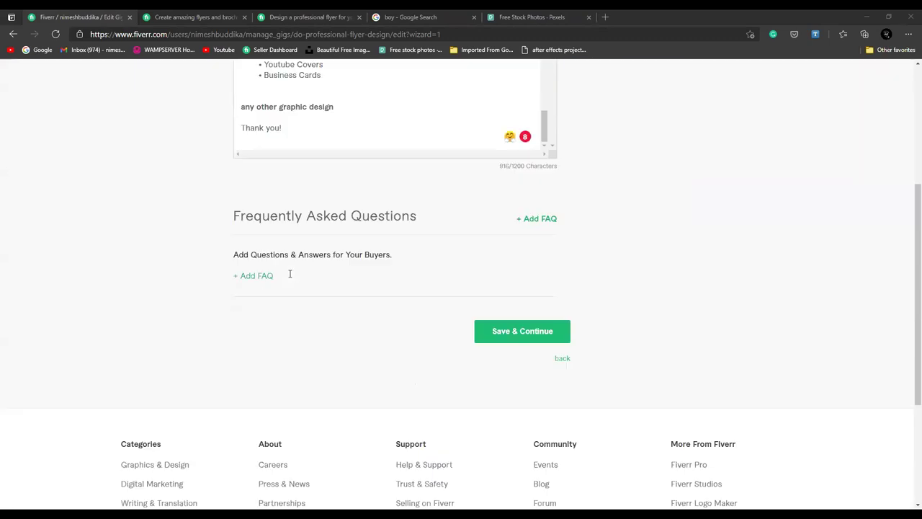
scroll(284, 276, "up", 3)
scroll(285, 276, "up", 8)
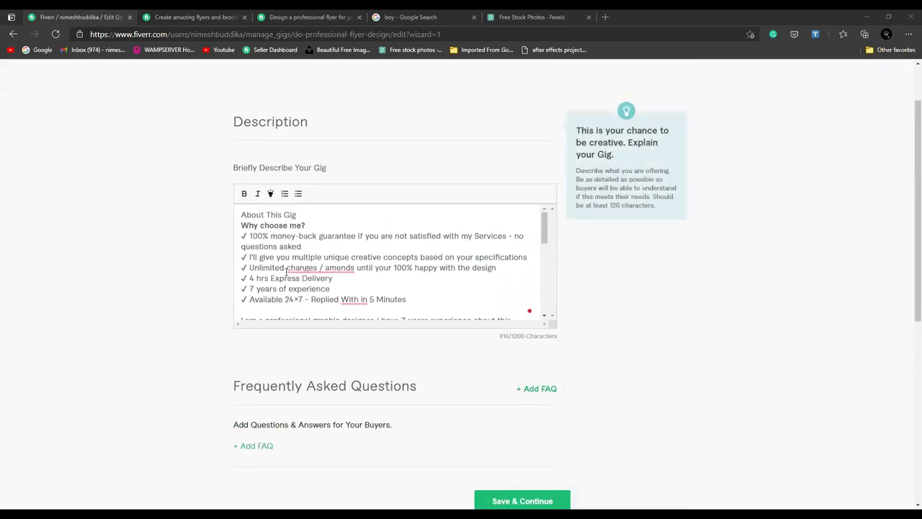
scroll(286, 272, "down", 4)
scroll(256, 353, "down", 3)
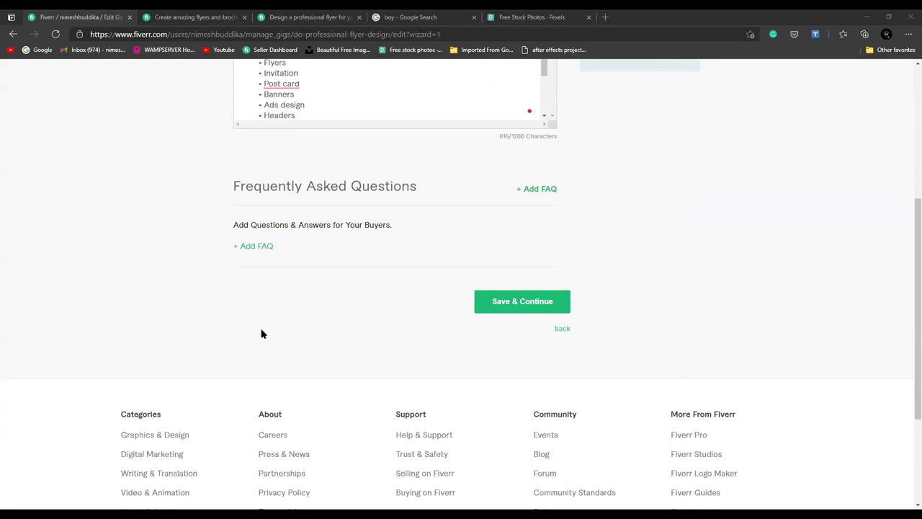
scroll(263, 328, "up", 2)
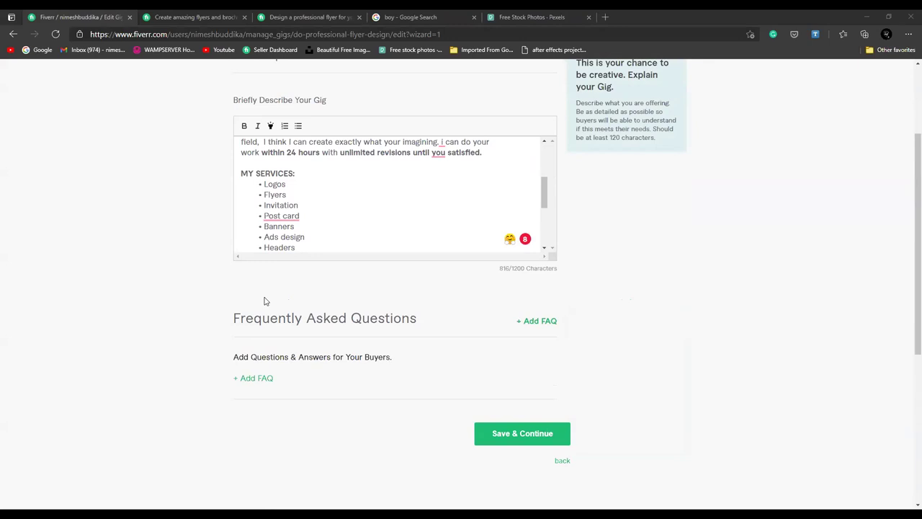
scroll(270, 319, "down", 1)
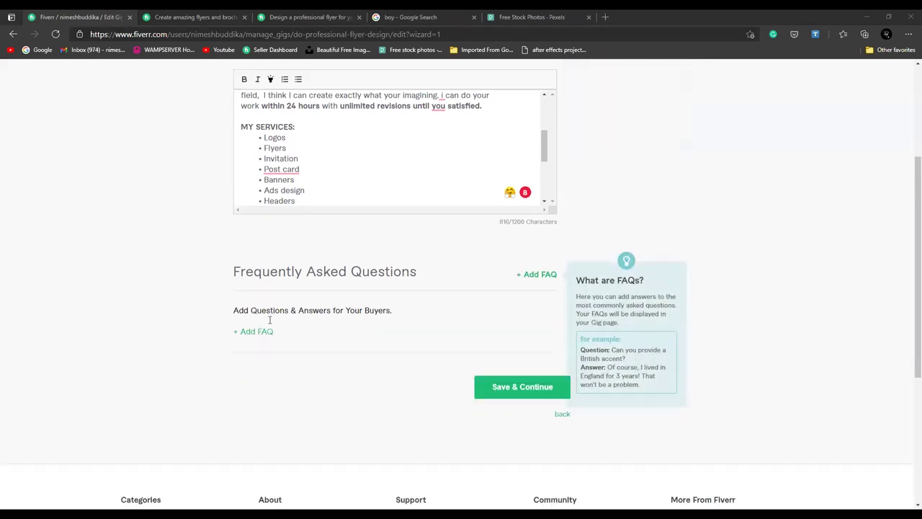
Add the FAQ 'when are you available?' answered 'we available always for your support'
left_click(257, 310)
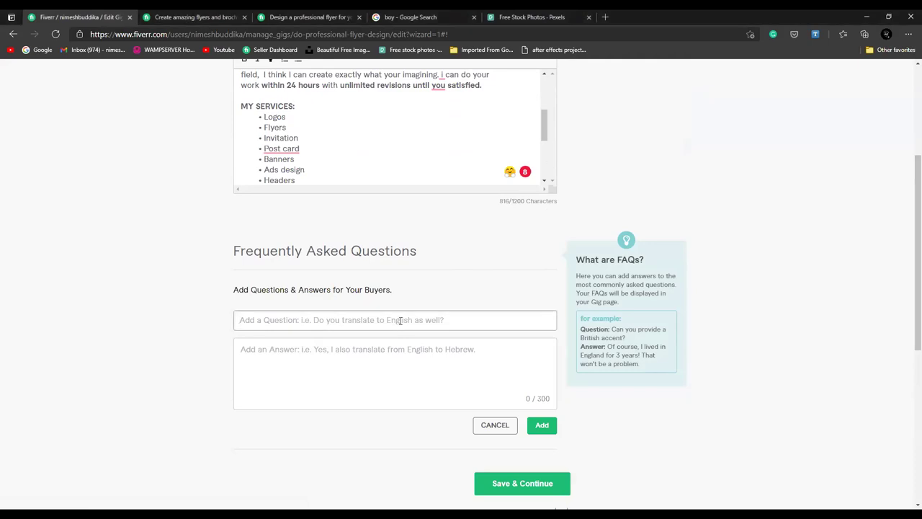
type("when")
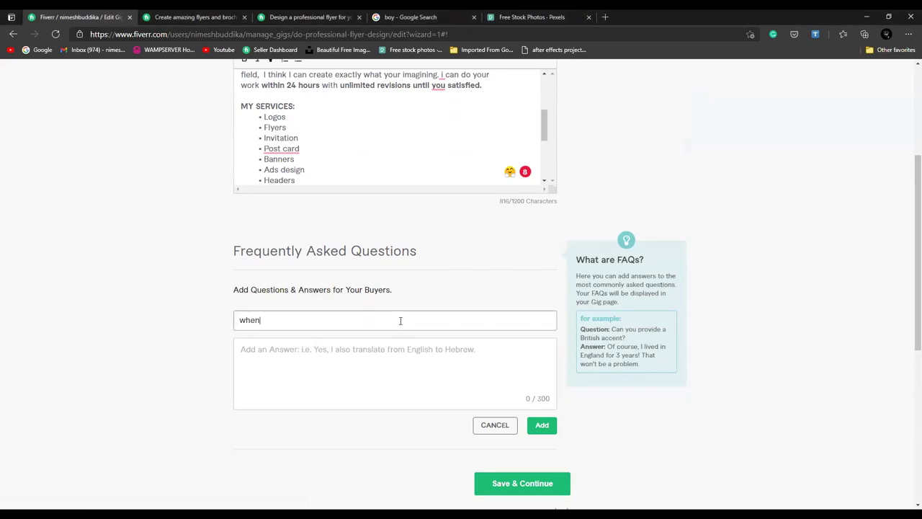
type(" are you available")
left_click(343, 378)
left_click(345, 317)
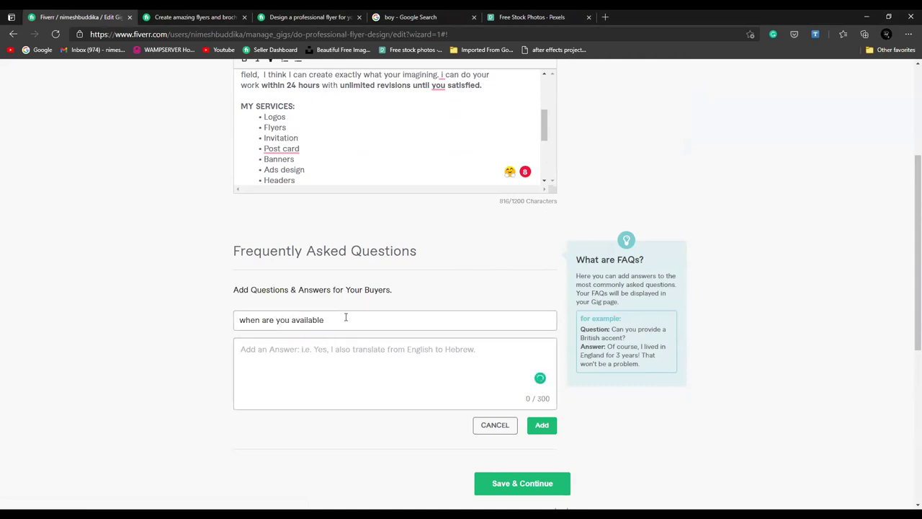
type("?")
left_click(333, 369)
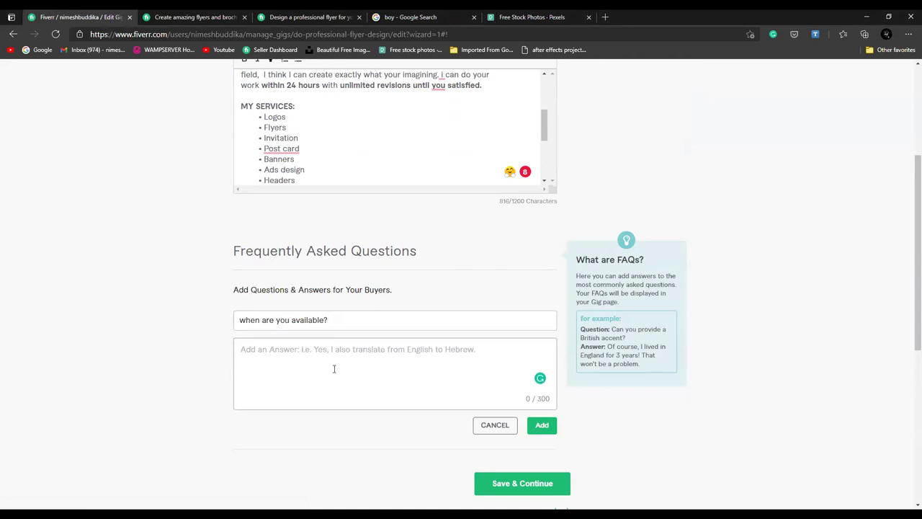
type("we ")
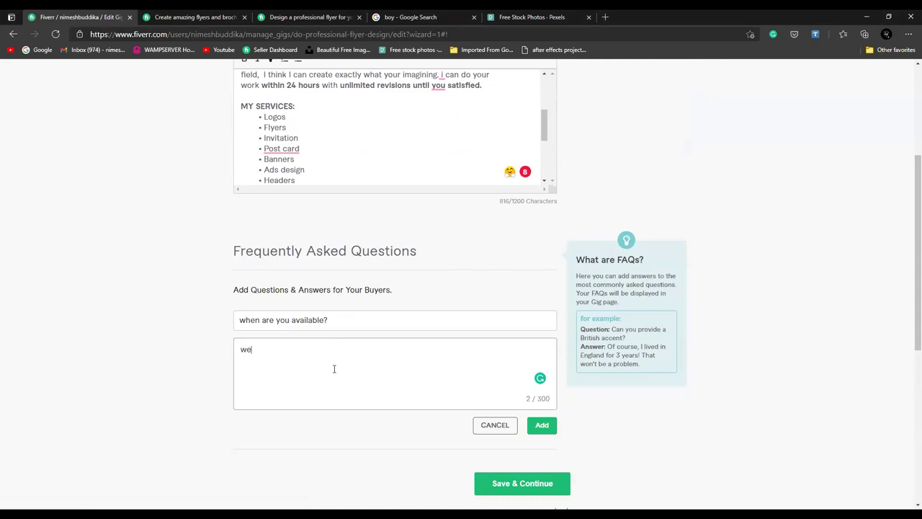
type("available always for your s")
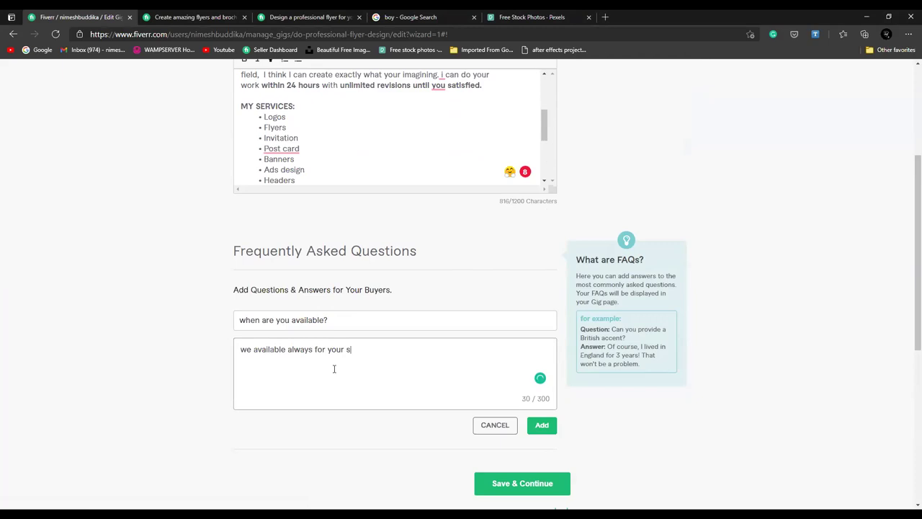
type("upport")
left_click(541, 425)
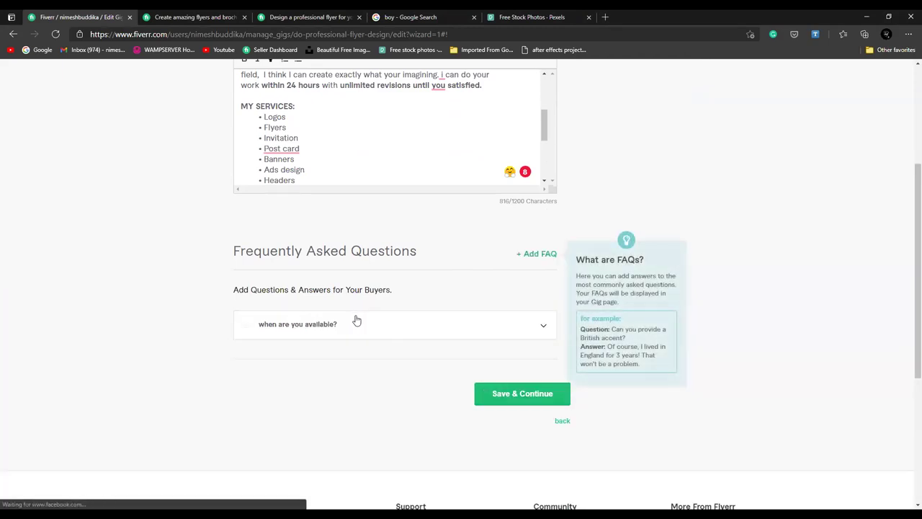
scroll(354, 319, "down", 2)
scroll(356, 328, "up", 2)
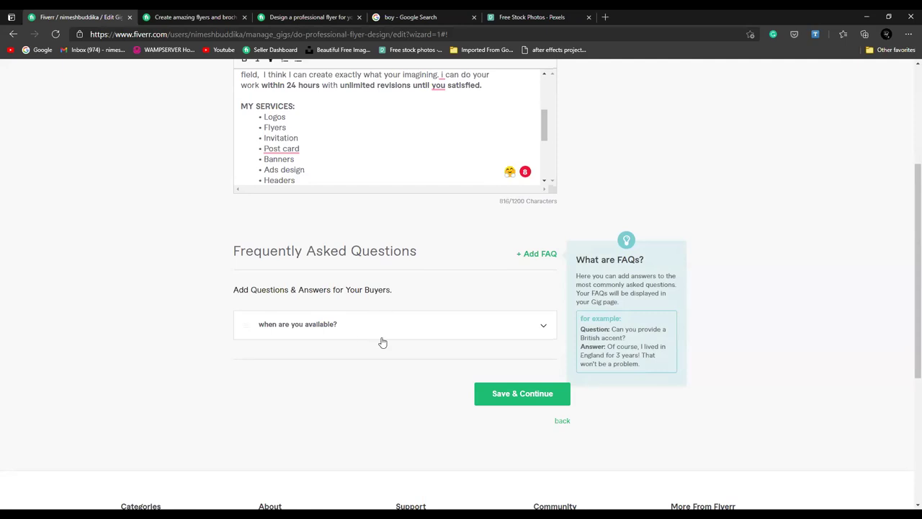
scroll(396, 352, "up", 2)
scroll(432, 363, "down", 2)
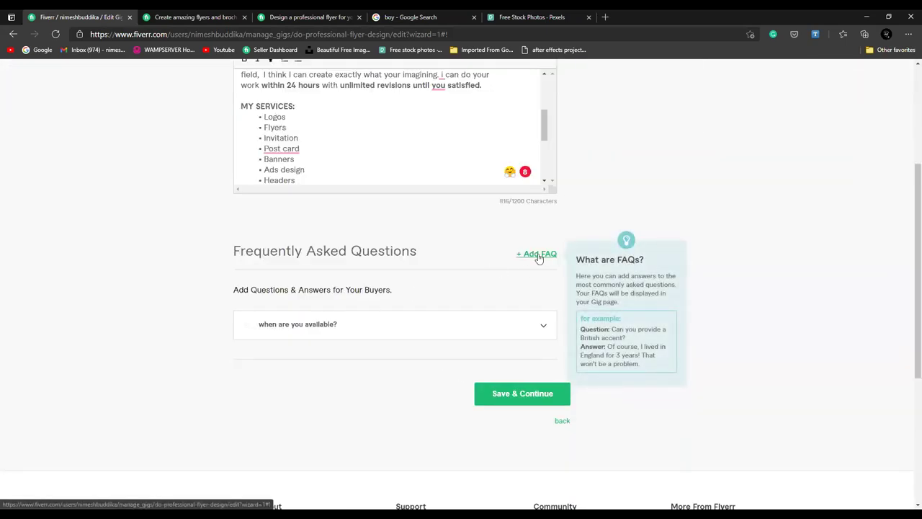
Save the completed Description & FAQ page and advance to the Requirements step
left_click(519, 394)
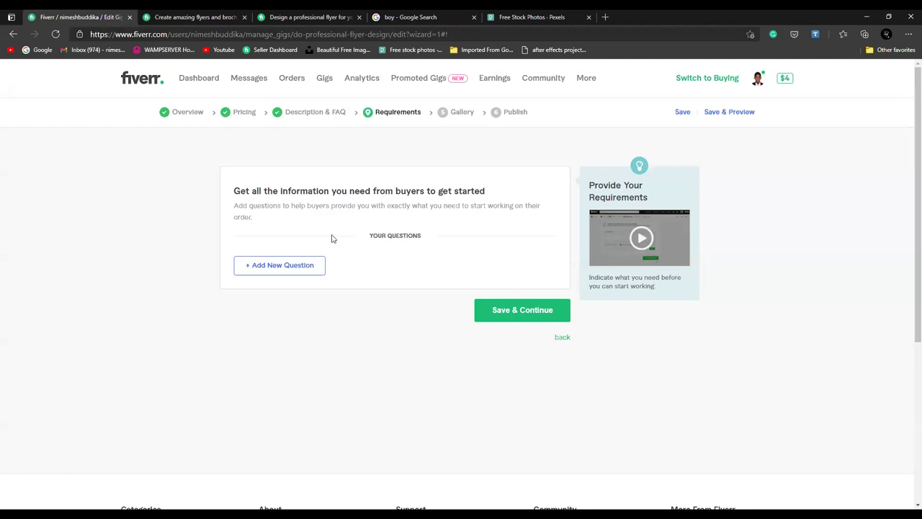
Add a buyer requirement question 'Size' answered as free text
left_click(285, 267)
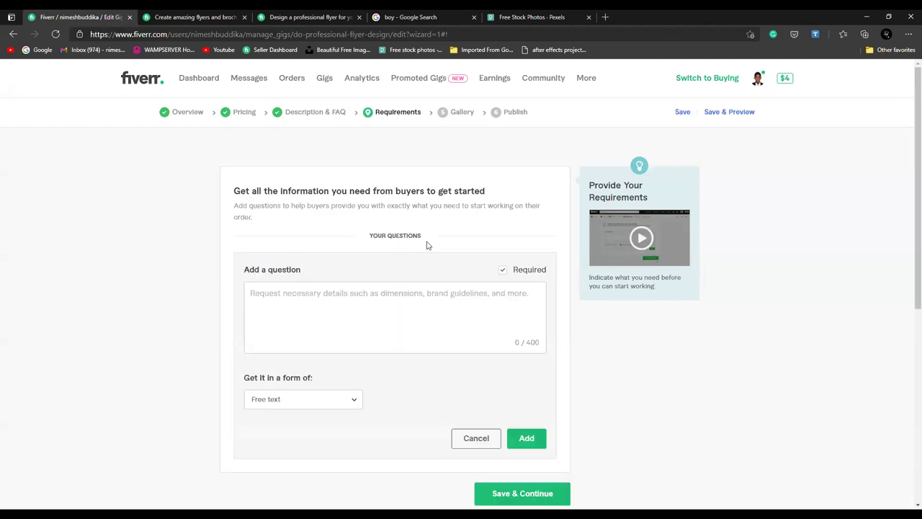
left_click(389, 294)
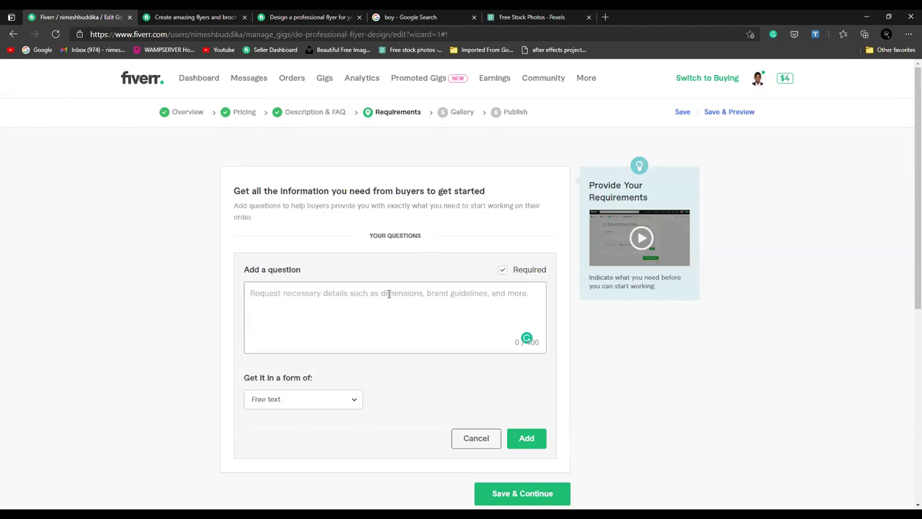
type("Size")
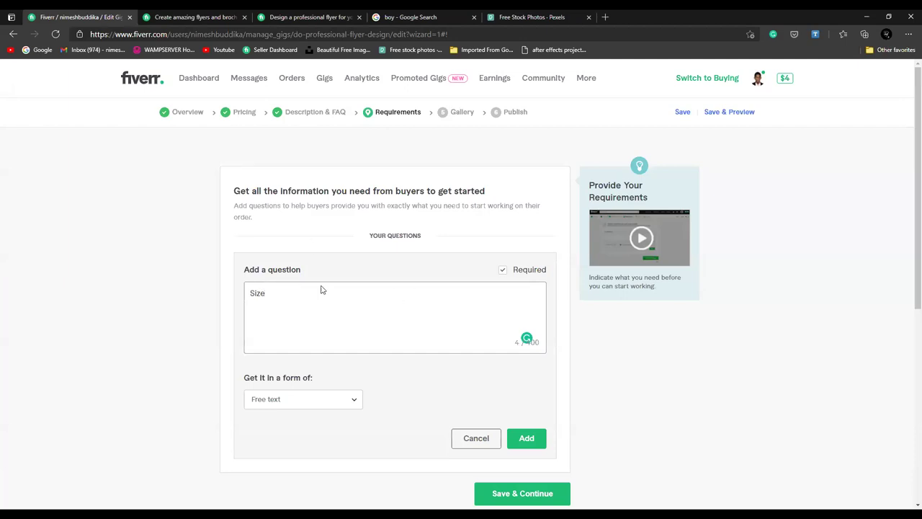
left_click(302, 400)
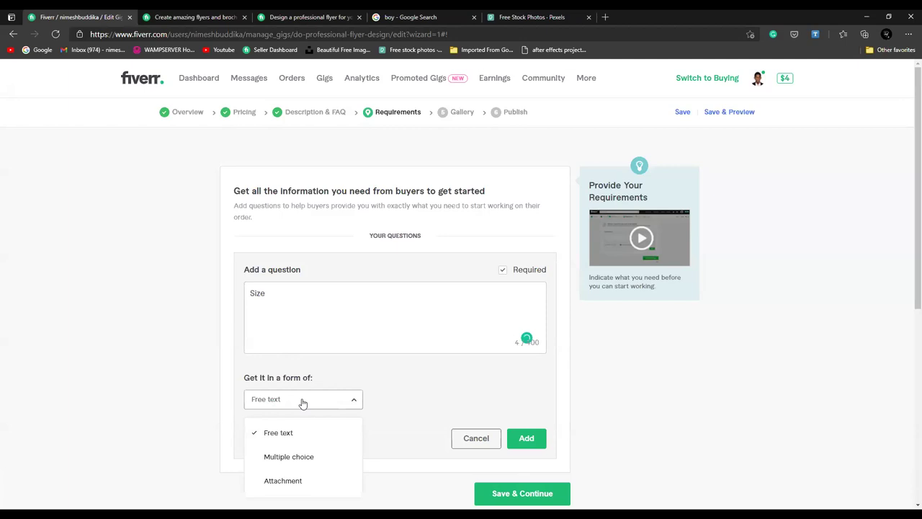
scroll(327, 382, "down", 1)
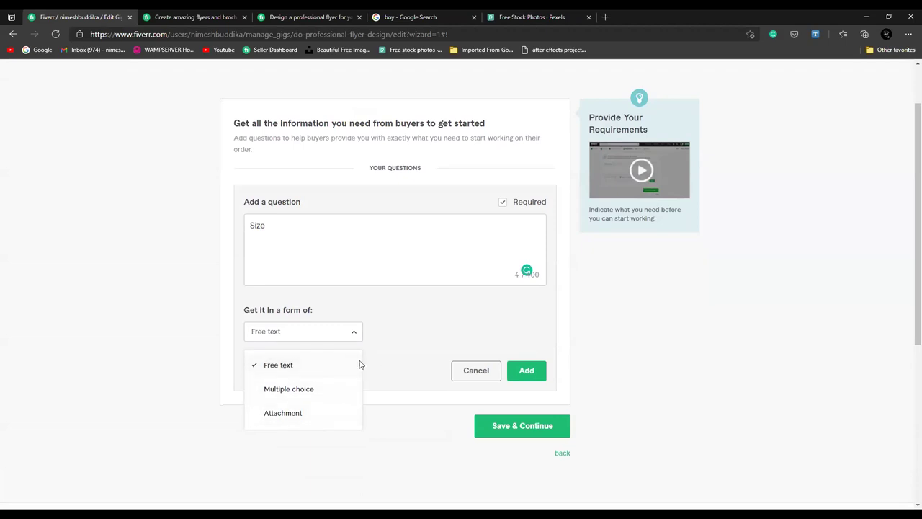
left_click(313, 370)
left_click(535, 377)
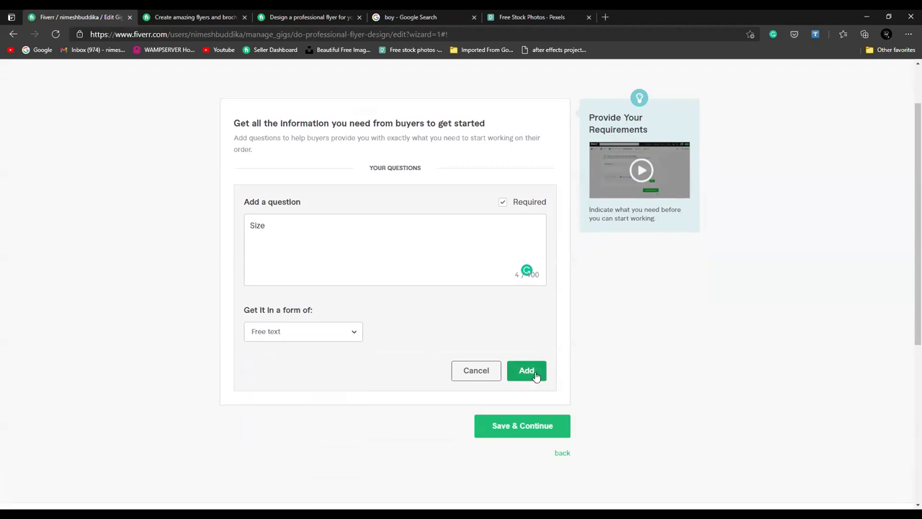
scroll(296, 328, "up", 1)
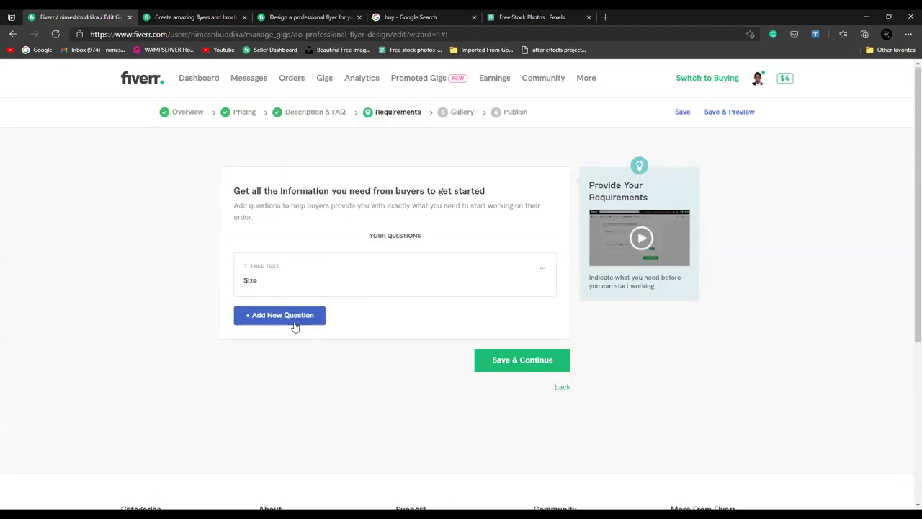
Add 'Theme Color' as a free-text question and 'Photos' as an attachment question
left_click(296, 324)
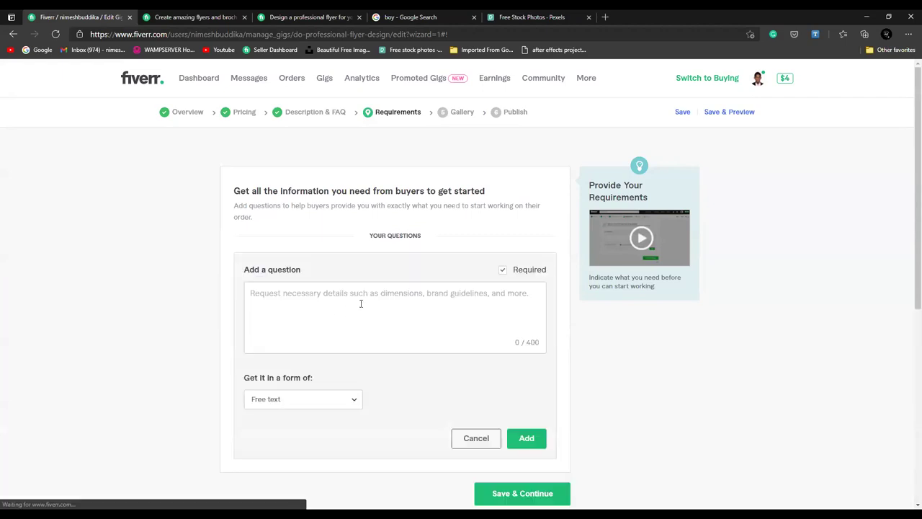
type("T")
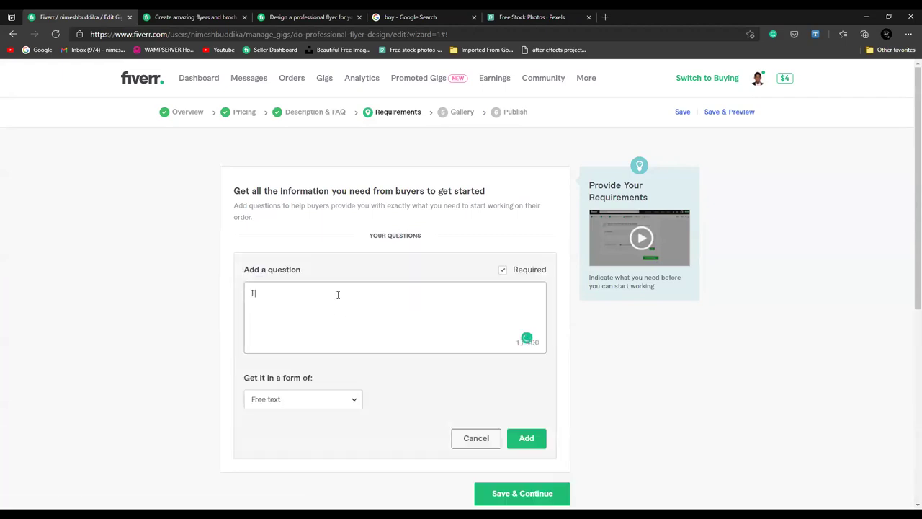
type("heme Color")
left_click(527, 442)
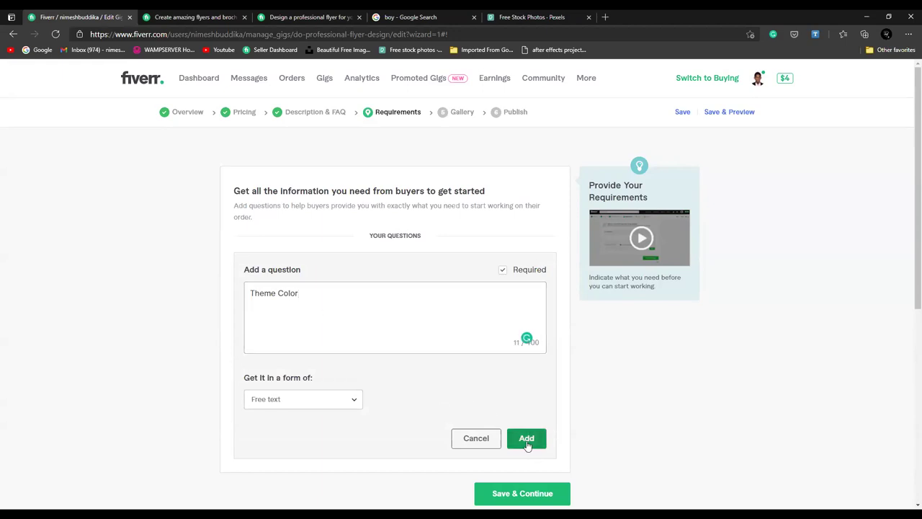
left_click(298, 365)
left_click(345, 297)
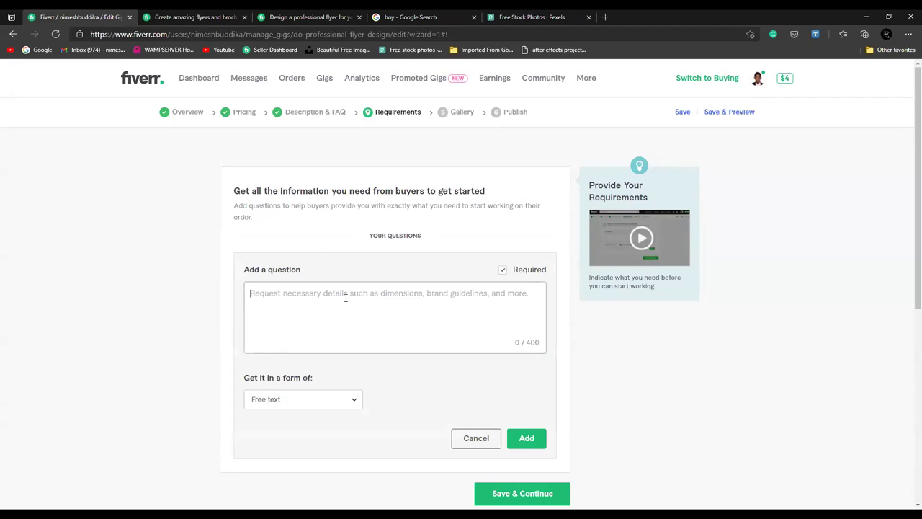
type("Photos")
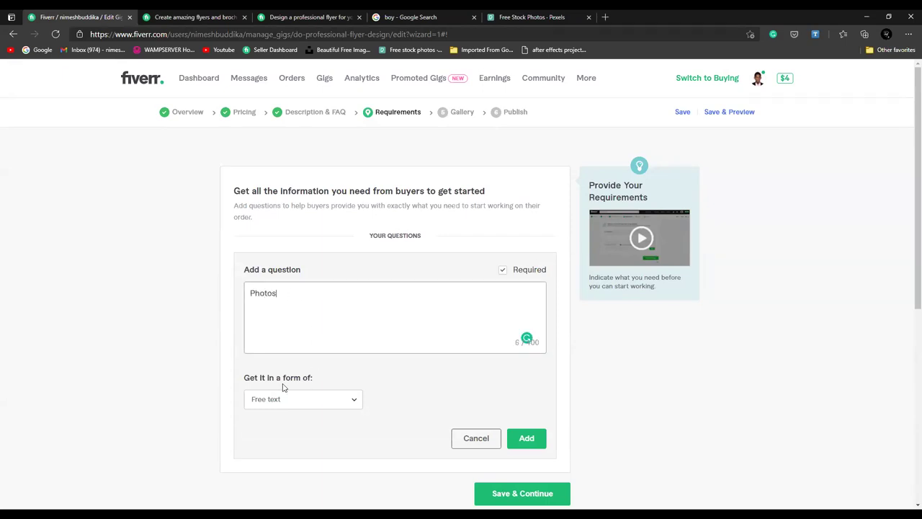
left_click(329, 406)
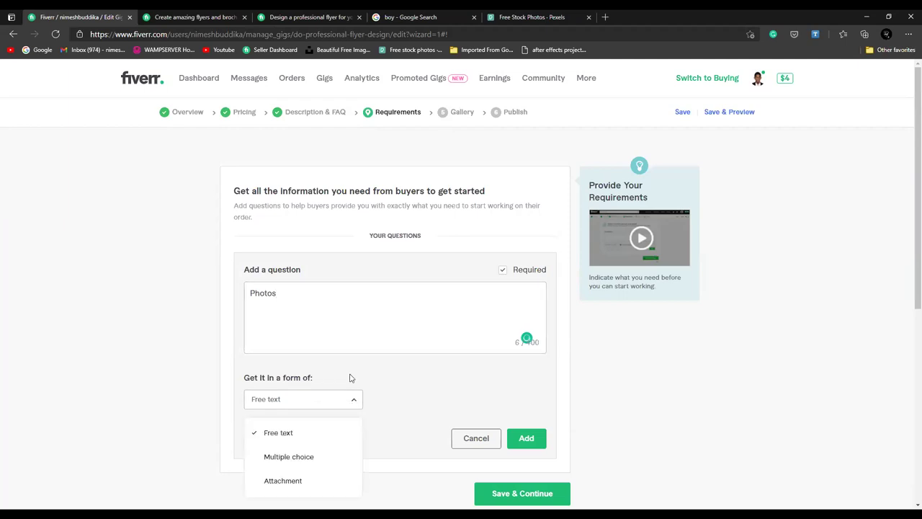
scroll(350, 375, "down", 2)
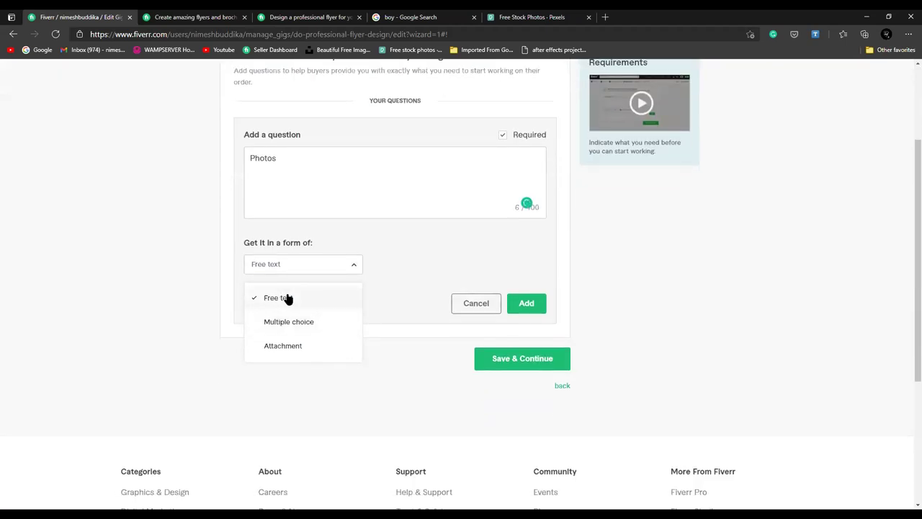
left_click(321, 347)
scroll(360, 334, "up", 2)
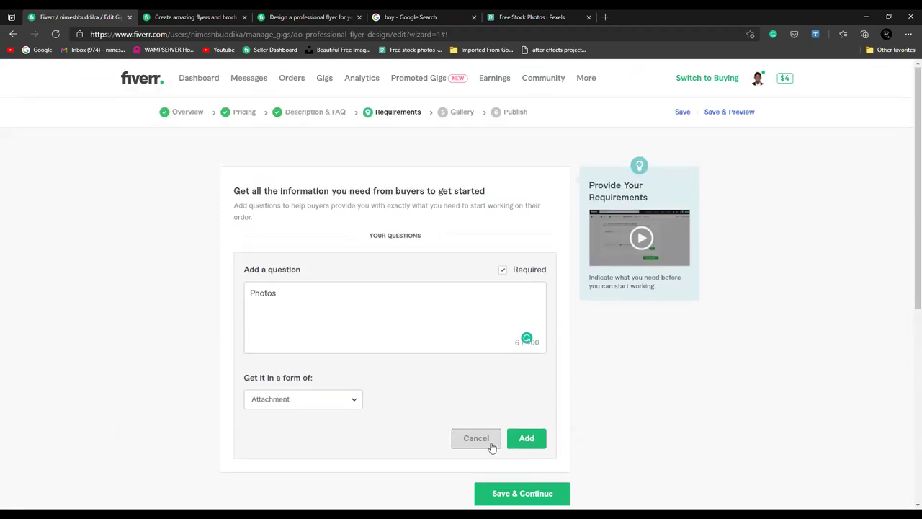
left_click(525, 439)
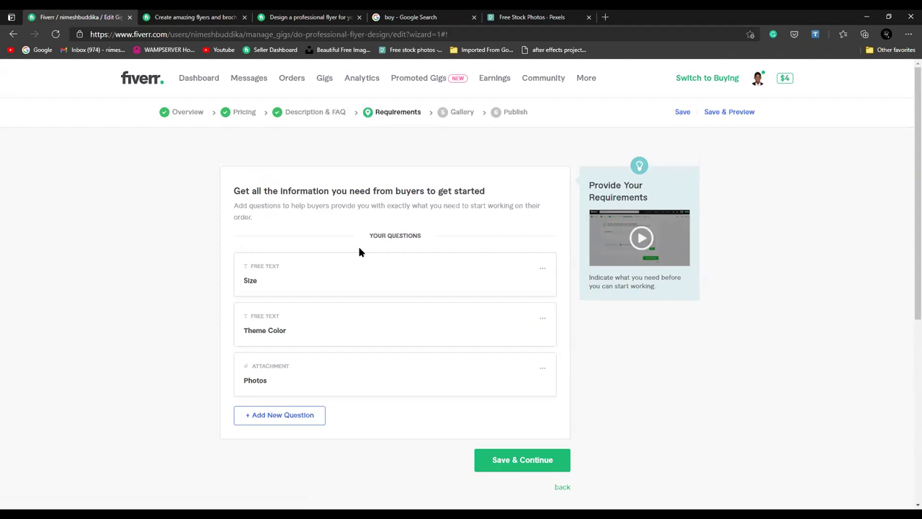
Save the three buyer requirements and continue to the Gallery step
scroll(358, 252, "down", 2)
scroll(360, 259, "up", 2)
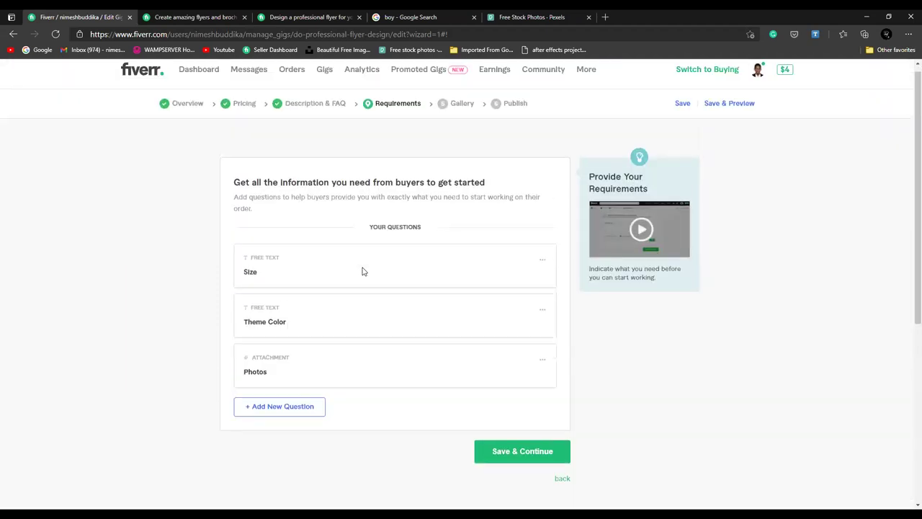
left_click(526, 467)
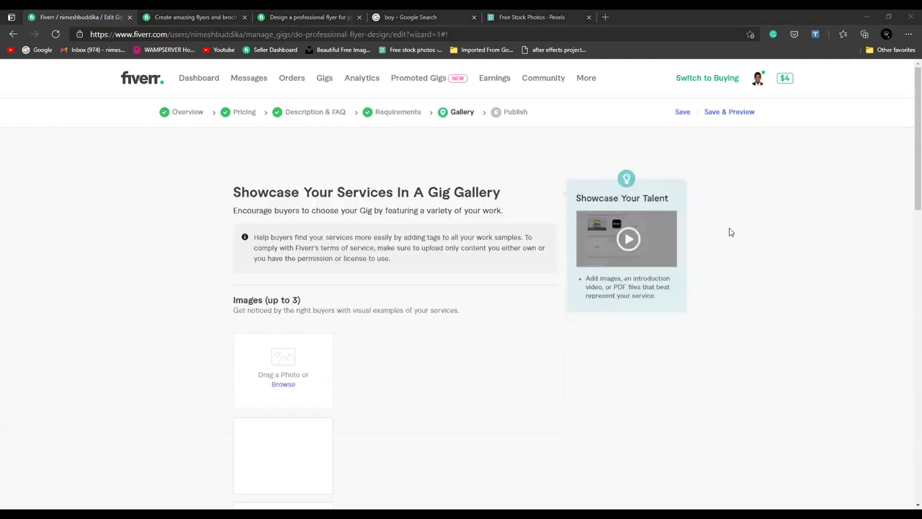
Scroll through the gig's Gallery step page to review it
scroll(477, 140, "down", 1)
scroll(450, 151, "up", 1)
scroll(444, 158, "down", 2)
scroll(425, 175, "up", 2)
From the other seller's flyer gig tab, go to the Fiverr home page and browse gig listings
left_click(277, 18)
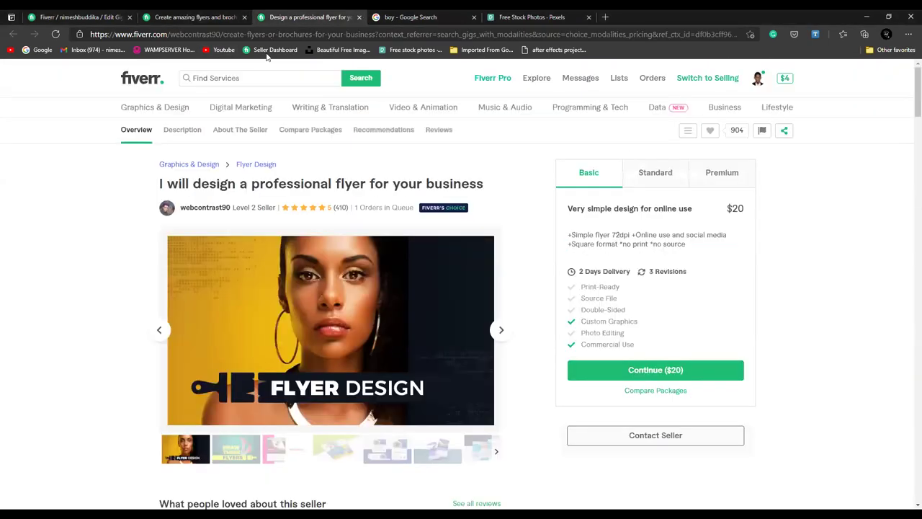
left_click(153, 83)
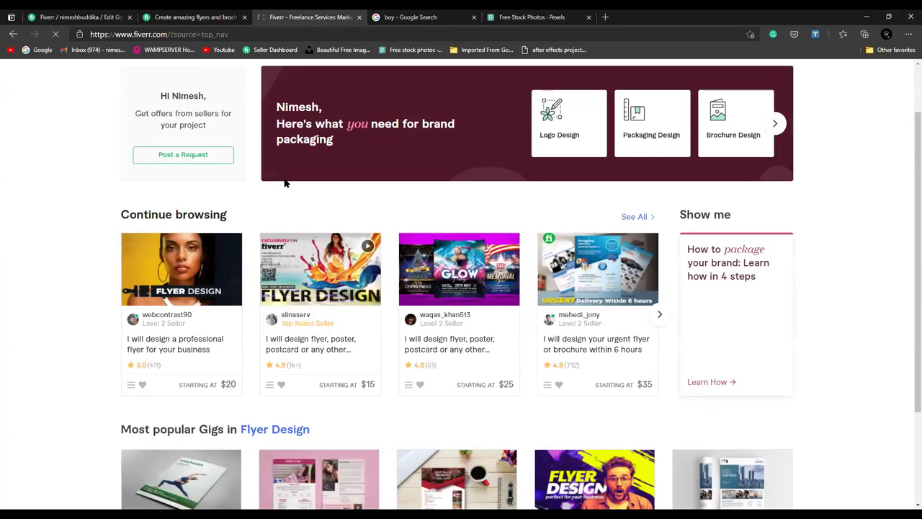
scroll(285, 180, "down", 3)
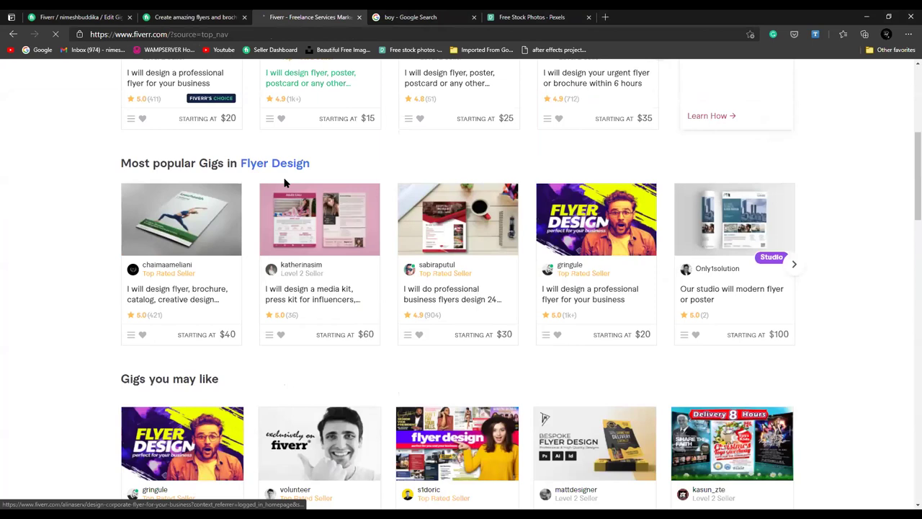
scroll(286, 184, "down", 2)
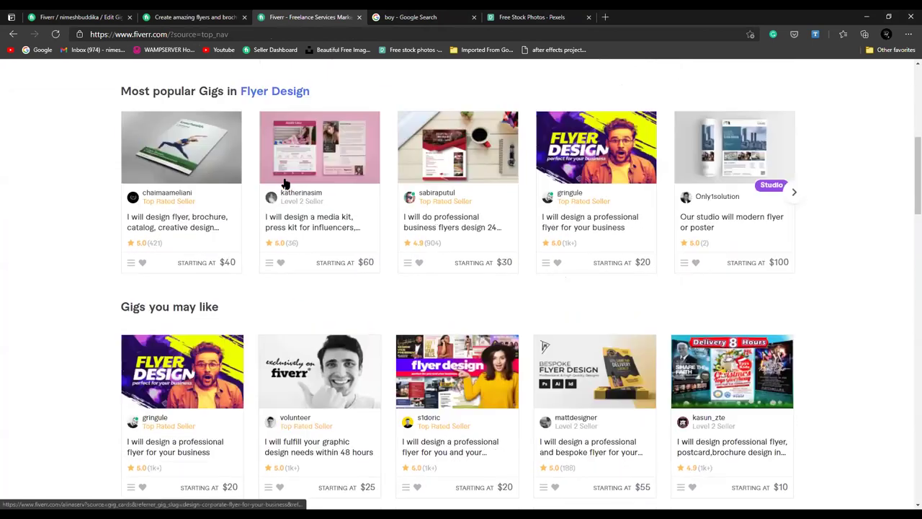
scroll(285, 184, "down", 5)
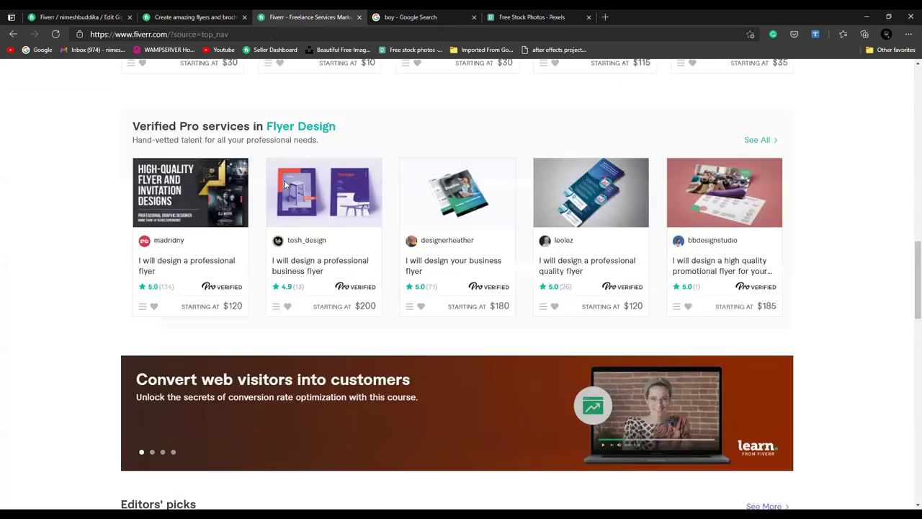
scroll(285, 183, "up", 5)
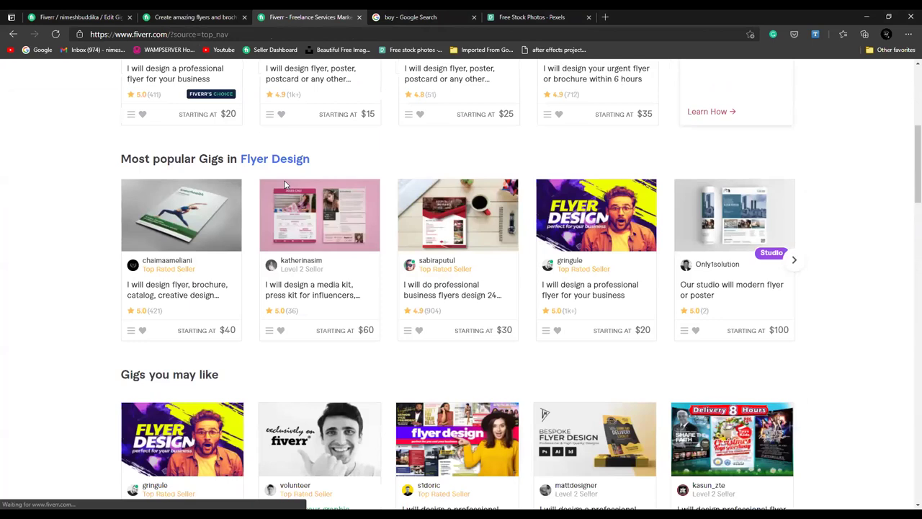
scroll(285, 183, "up", 4)
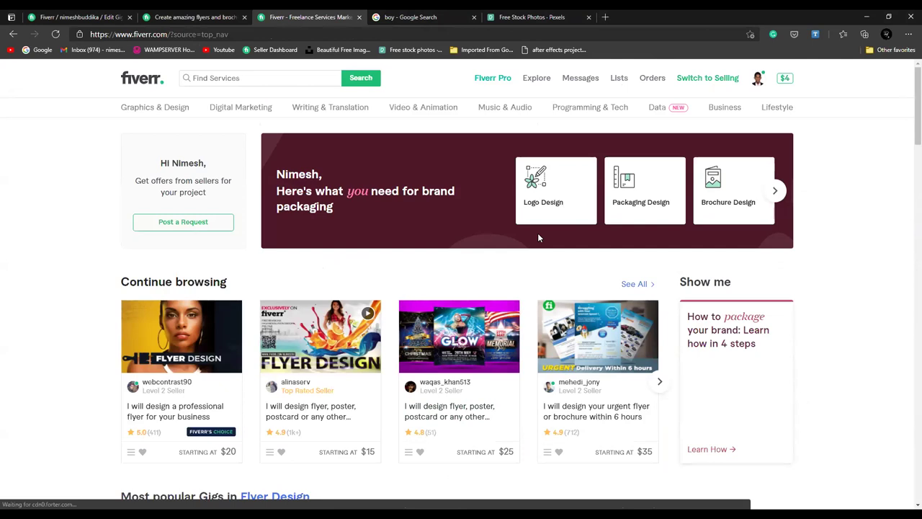
scroll(538, 238, "down", 2)
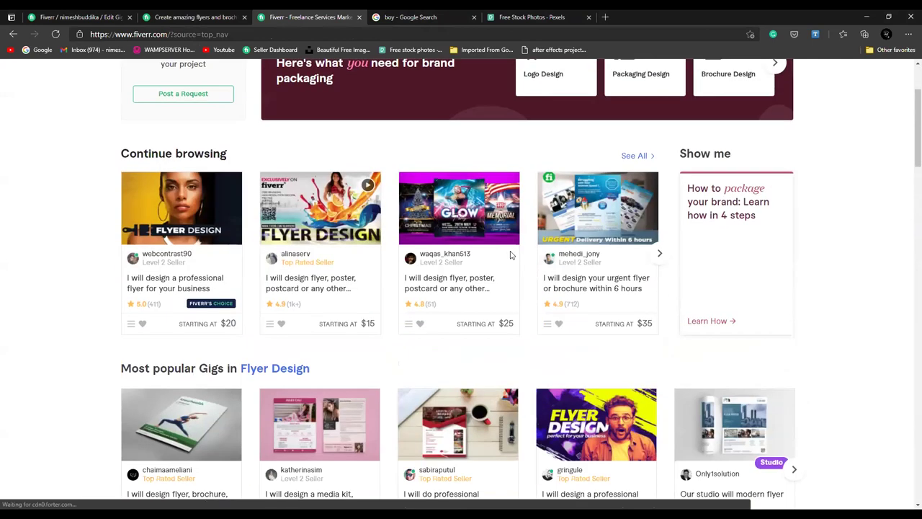
scroll(514, 241, "down", 1)
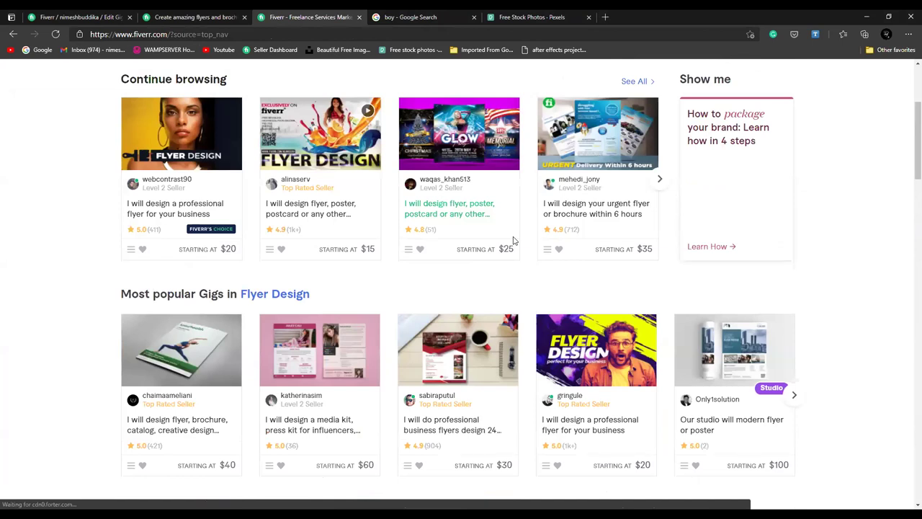
scroll(514, 240, "down", 2)
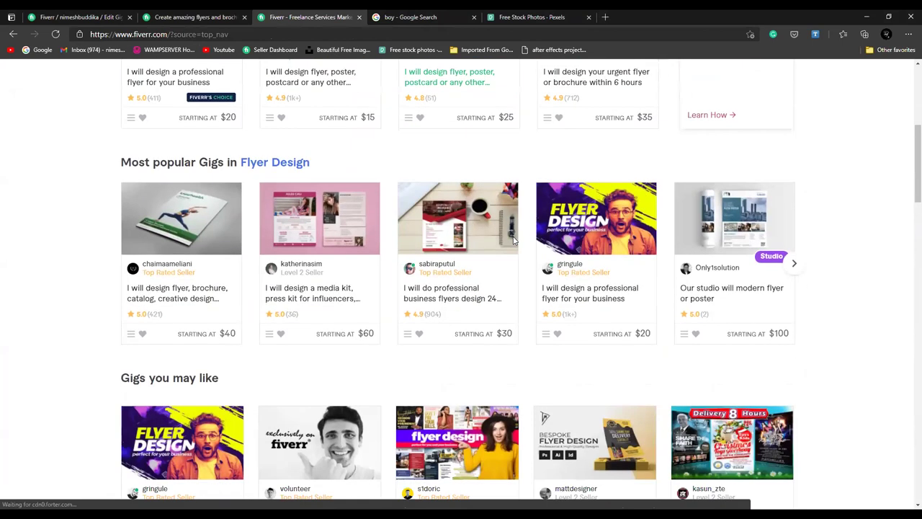
scroll(513, 241, "down", 1)
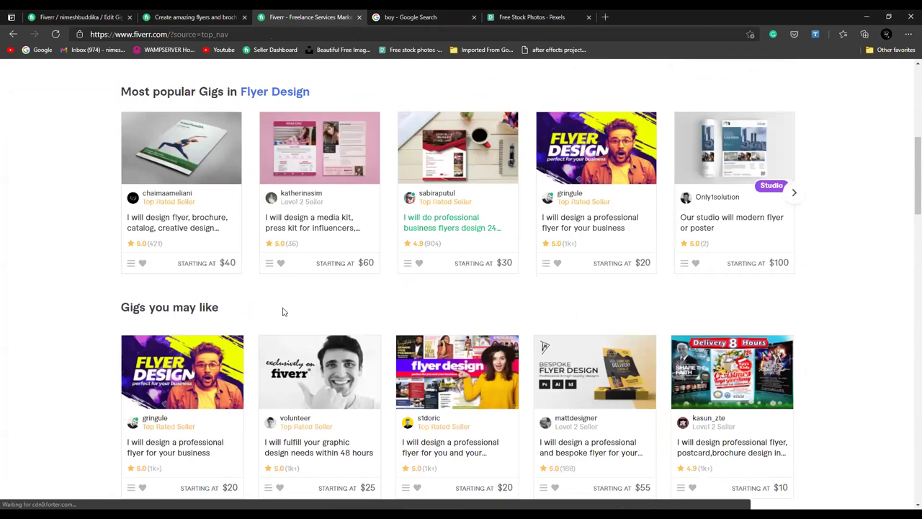
scroll(284, 312, "up", 4)
left_click(236, 337)
Return to the gig's Gallery editor and upload 2.jpg as the primary image
left_click(236, 338)
left_click(398, 18)
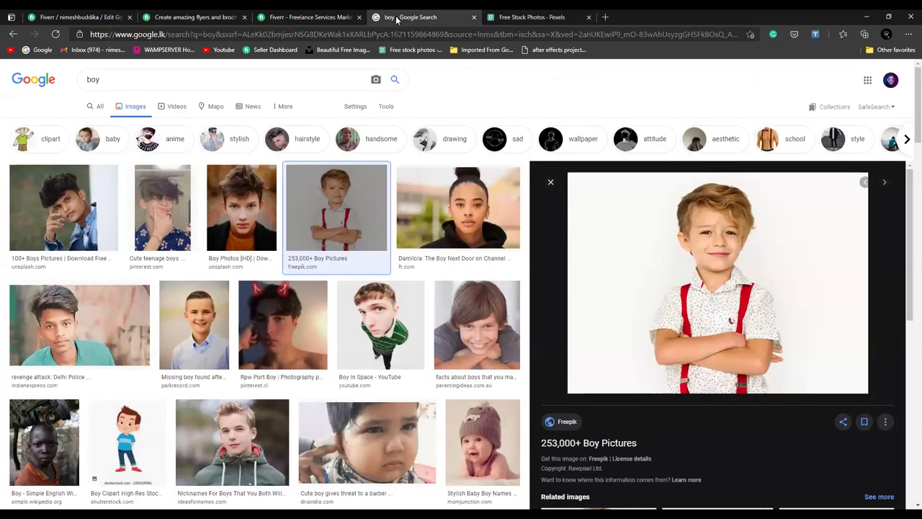
left_click(191, 16)
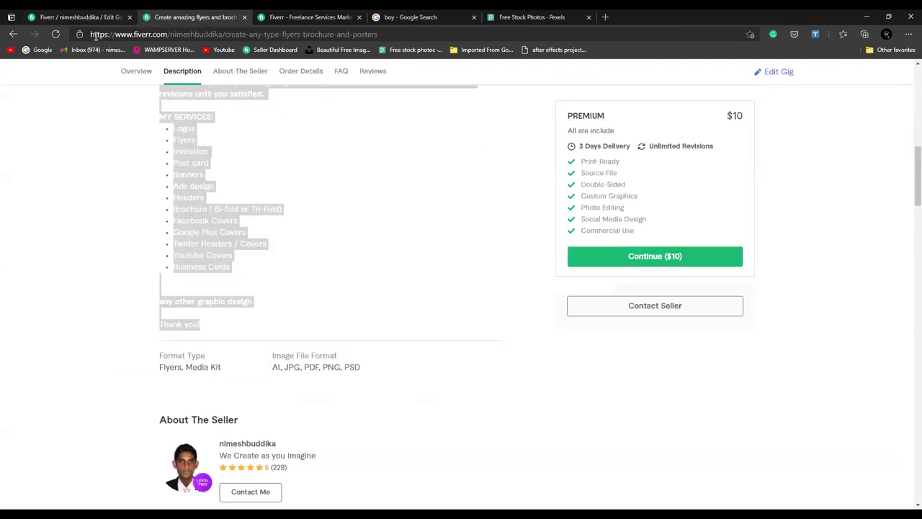
left_click(79, 17)
scroll(231, 202, "down", 2)
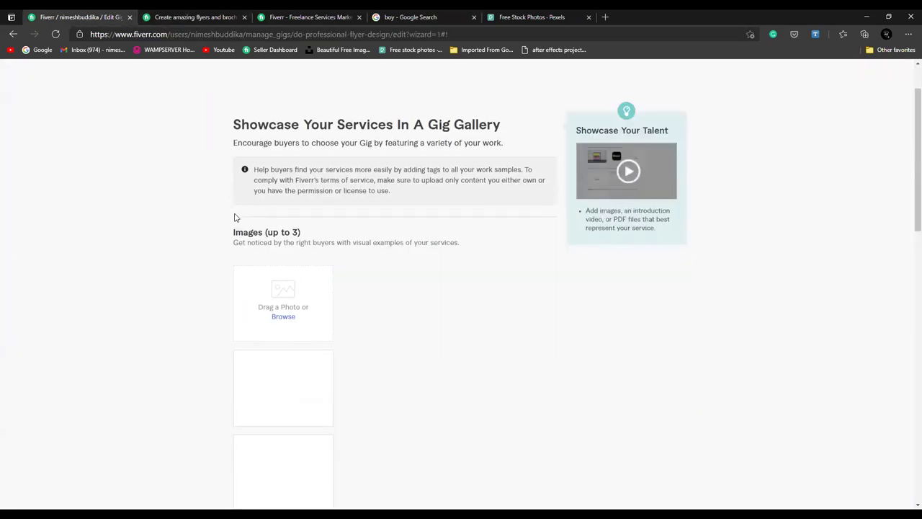
left_click(283, 320)
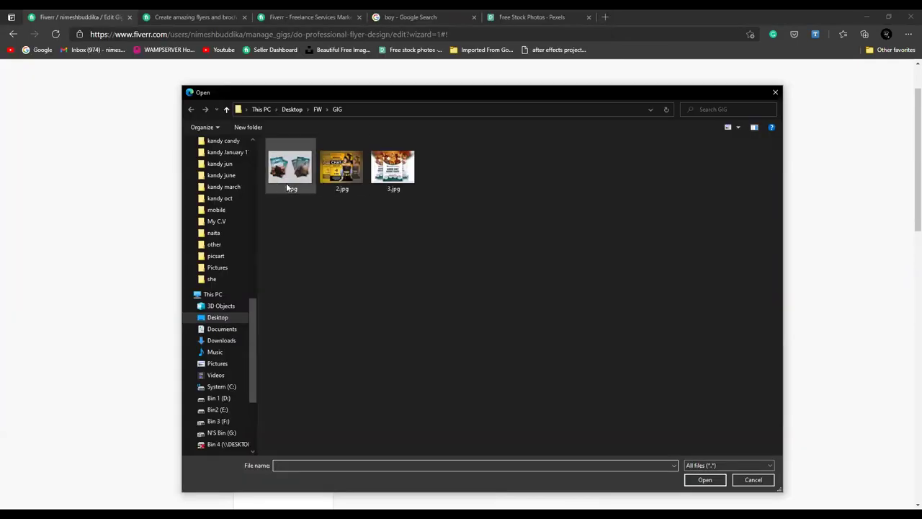
left_click(355, 167)
double_click(355, 167)
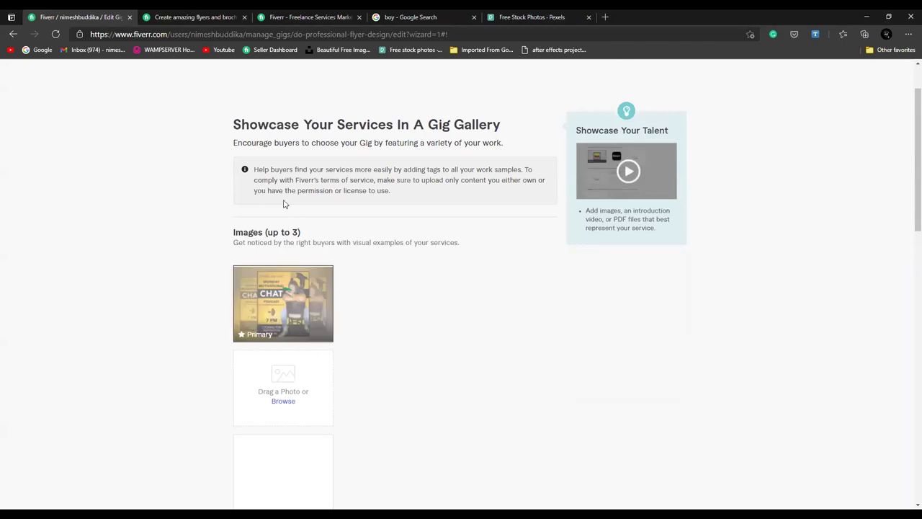
Upload 1.jpg and 3.jpg from the GIG folder into the next gallery slots
scroll(263, 209, "down", 1)
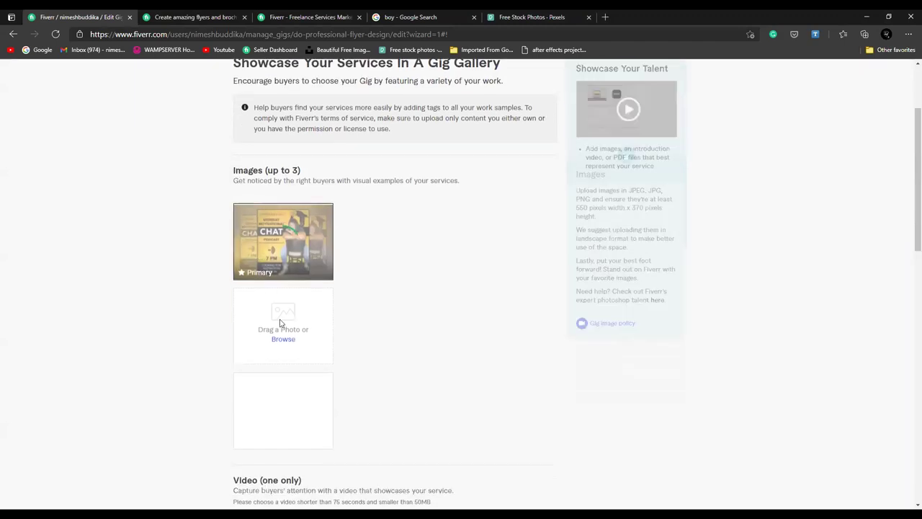
left_click(284, 337)
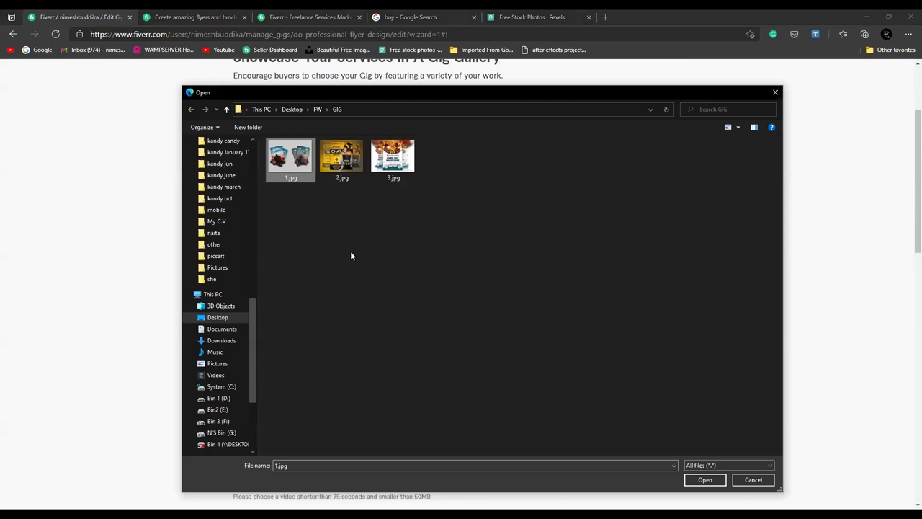
key("Return")
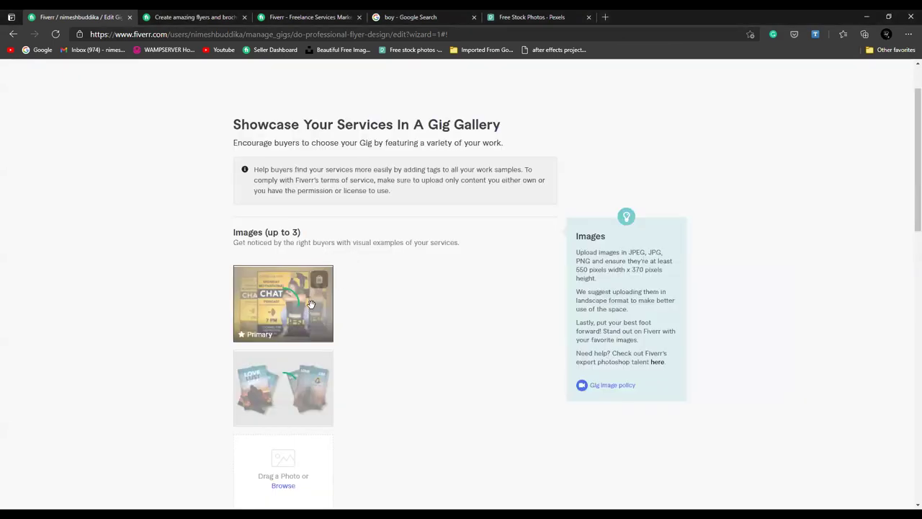
scroll(284, 430, "down", 1)
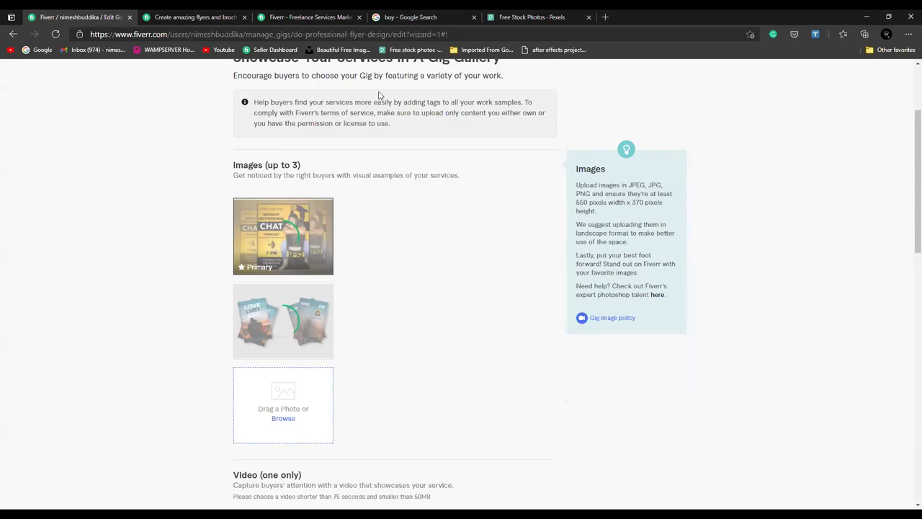
left_click(532, 186)
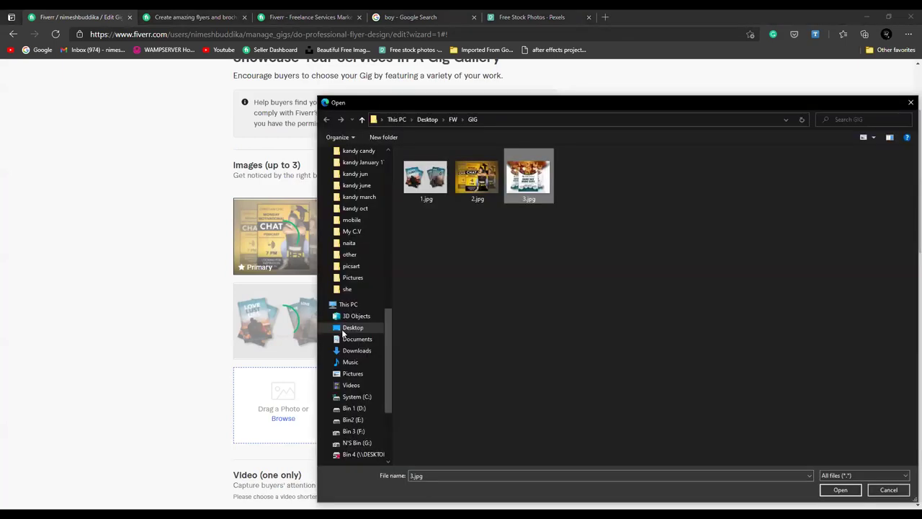
key("Return")
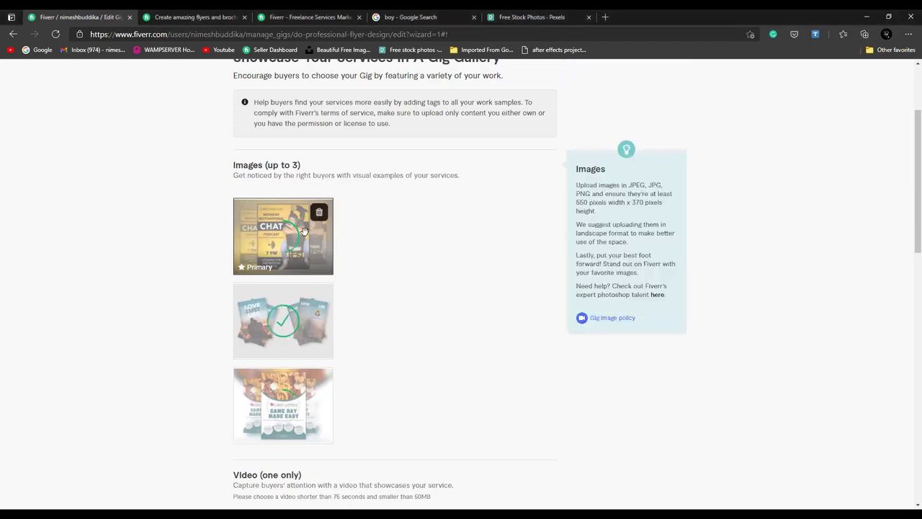
scroll(276, 258, "down", 1)
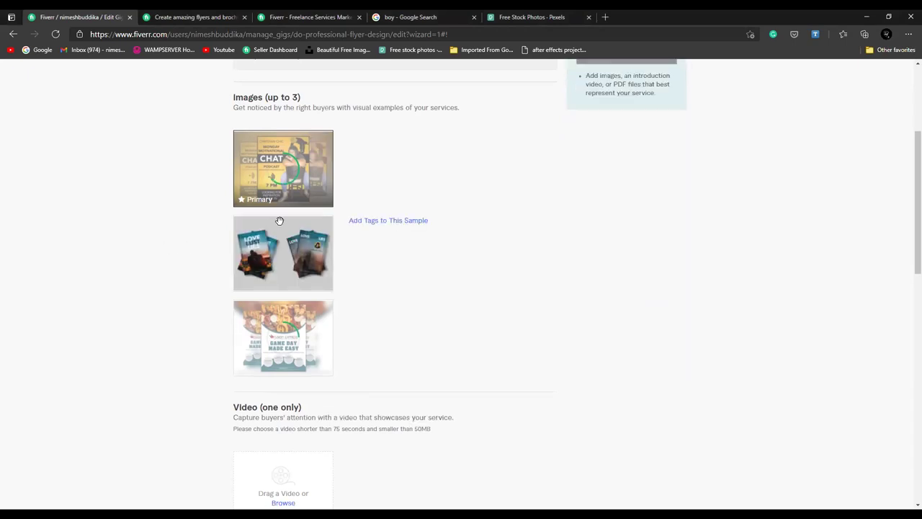
scroll(280, 241, "down", 3)
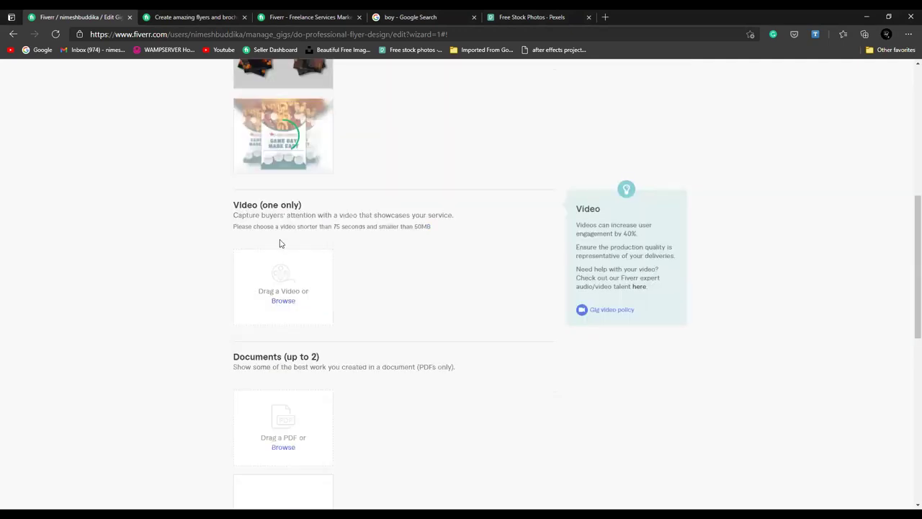
scroll(291, 270, "up", 2)
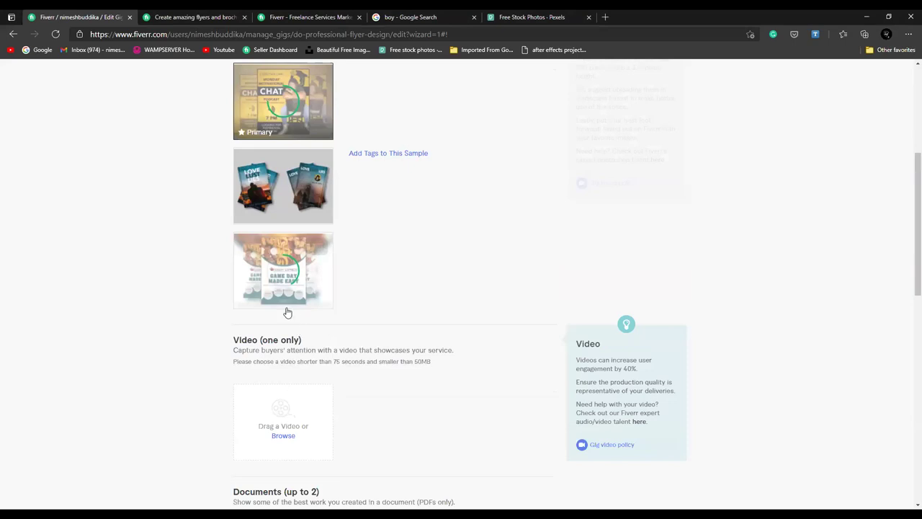
scroll(287, 311, "down", 2)
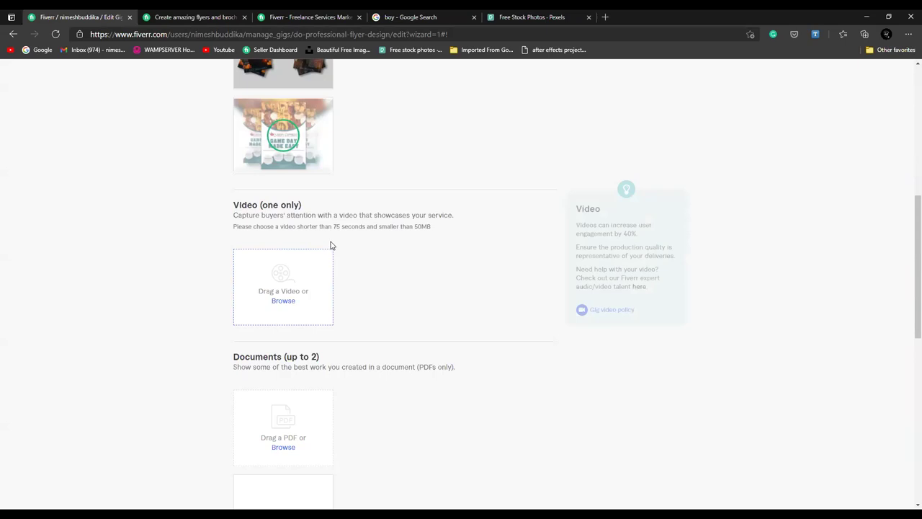
scroll(331, 247, "down", 3)
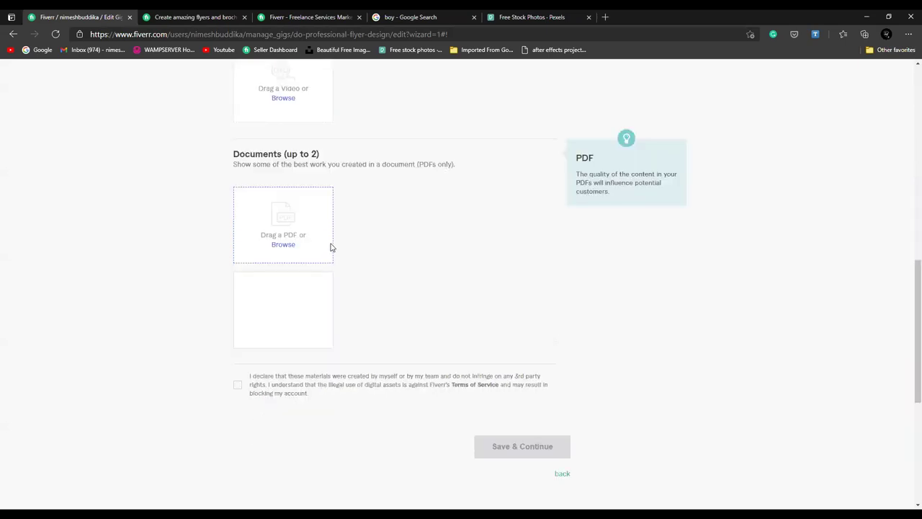
scroll(321, 226, "up", 1)
scroll(313, 228, "down", 1)
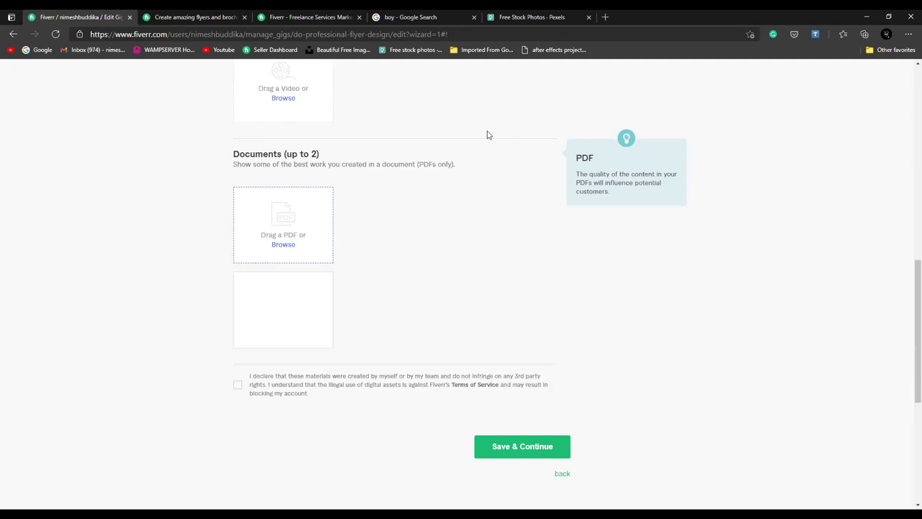
Switch to the Fiverr dashboard tab with Ctrl+3 and open the Gigs page
key("ctrl+3")
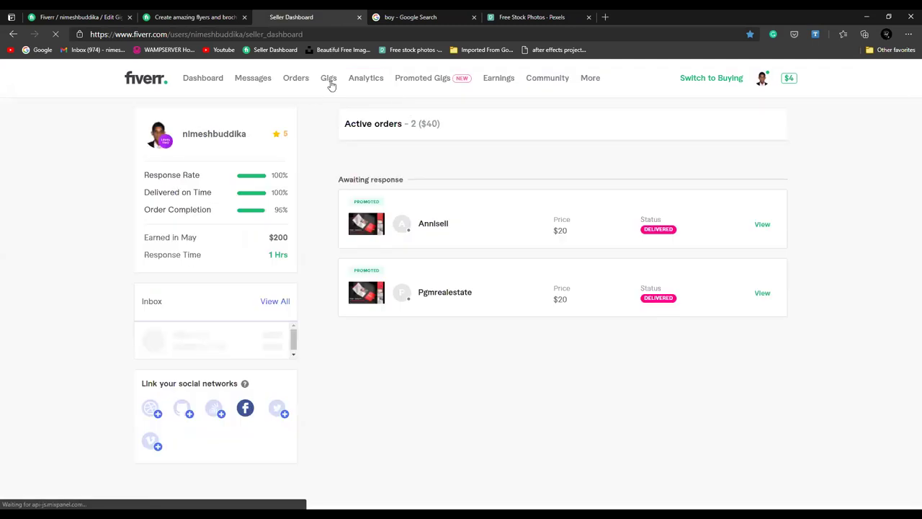
left_click(329, 79)
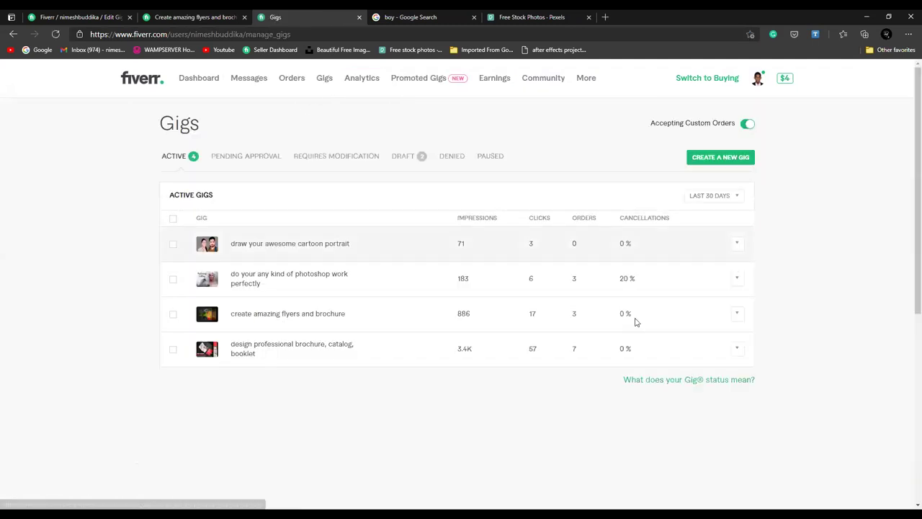
Preview the public page of the 'create amazing flyers and brochure' gig
left_click(739, 324)
left_click(738, 322)
left_click(691, 315)
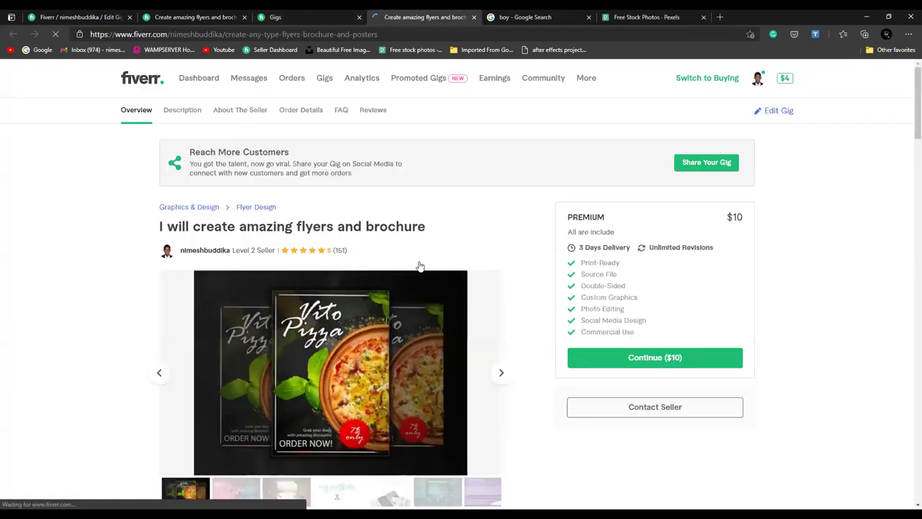
scroll(420, 241, "down", 1)
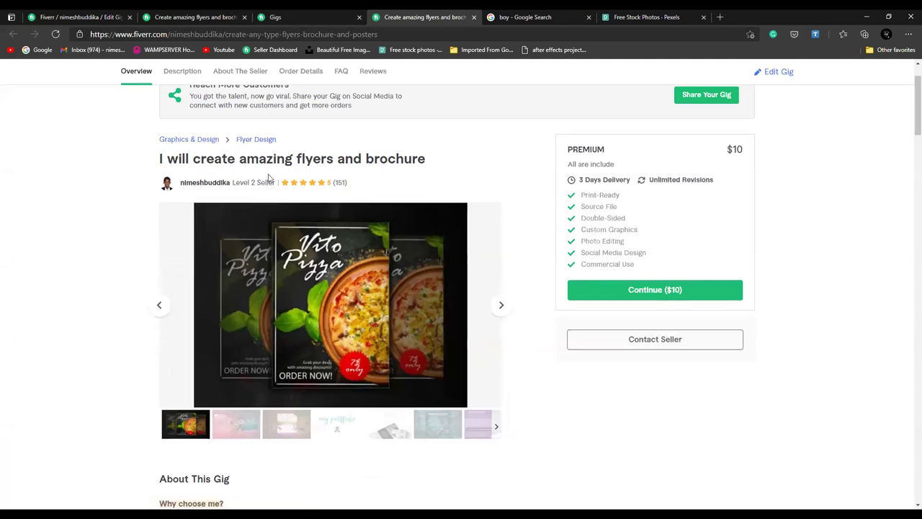
scroll(291, 195, "down", 1)
scroll(382, 268, "up", 1)
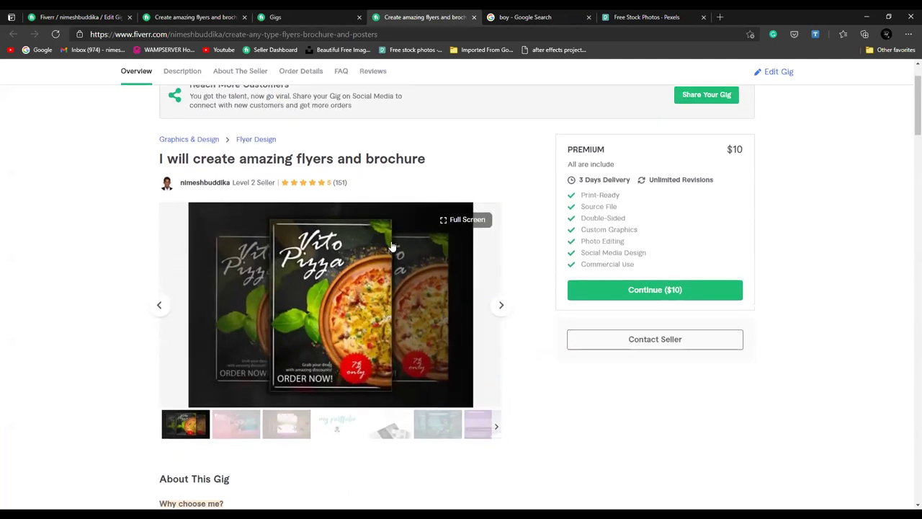
left_click(273, 16)
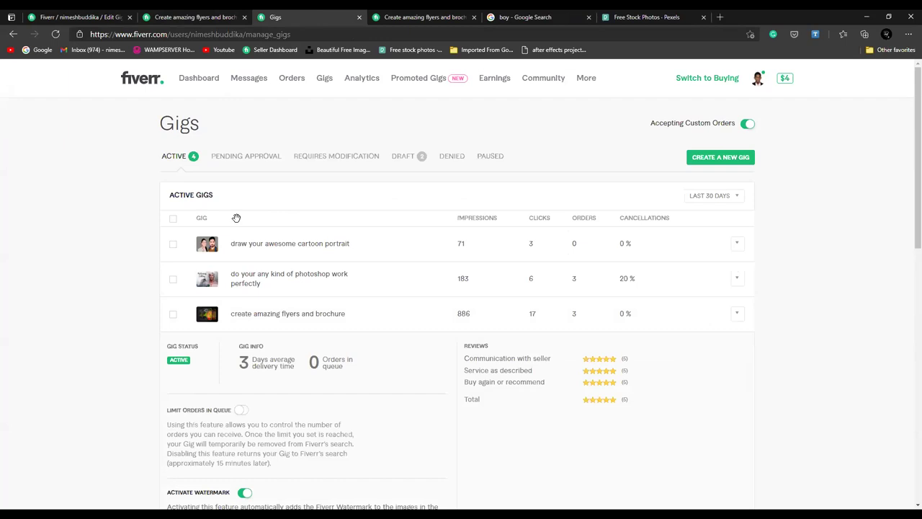
key("ctrl+1")
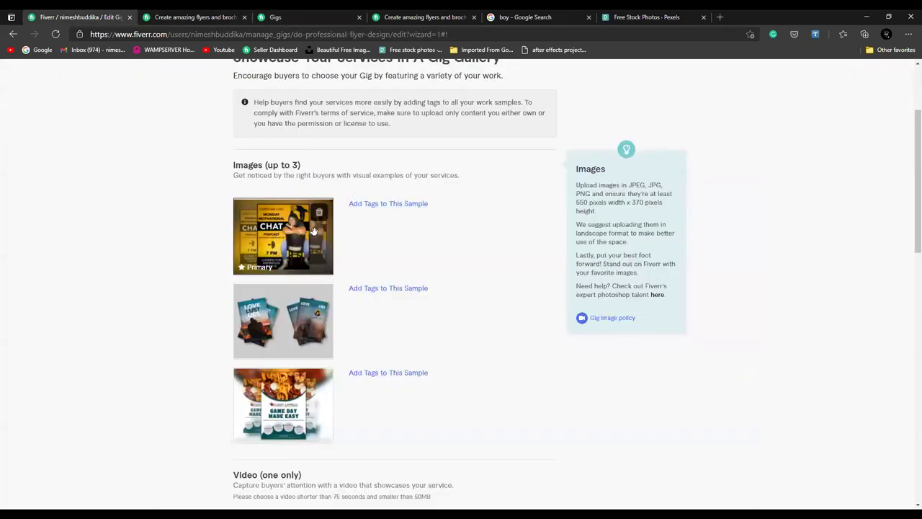
left_click(277, 16)
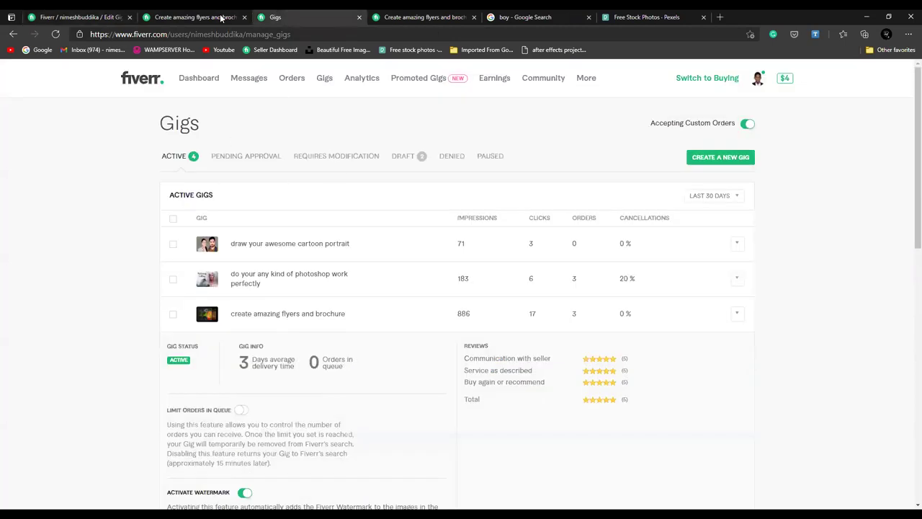
left_click(220, 16)
scroll(309, 201, "up", 4)
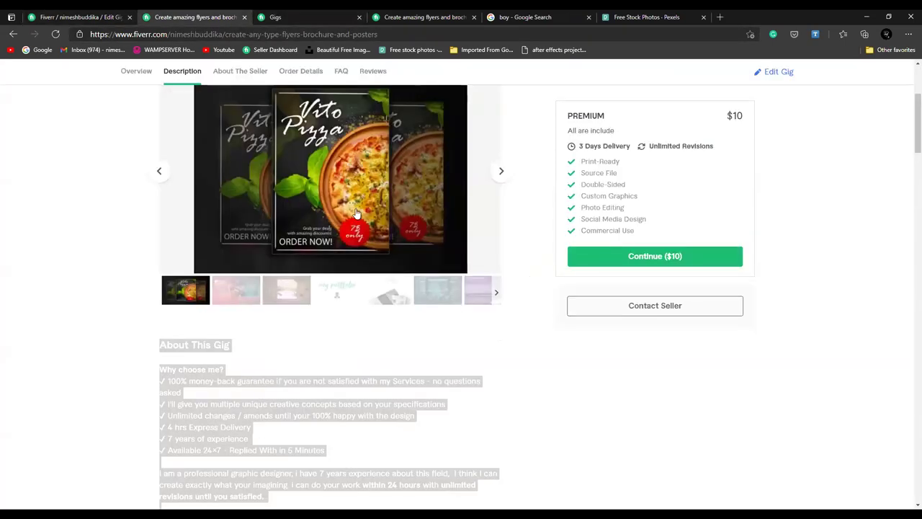
scroll(357, 212, "up", 1)
Page through the gig's gallery flyers, forward and back, to the portfolio slide
mouse_move(354, 213)
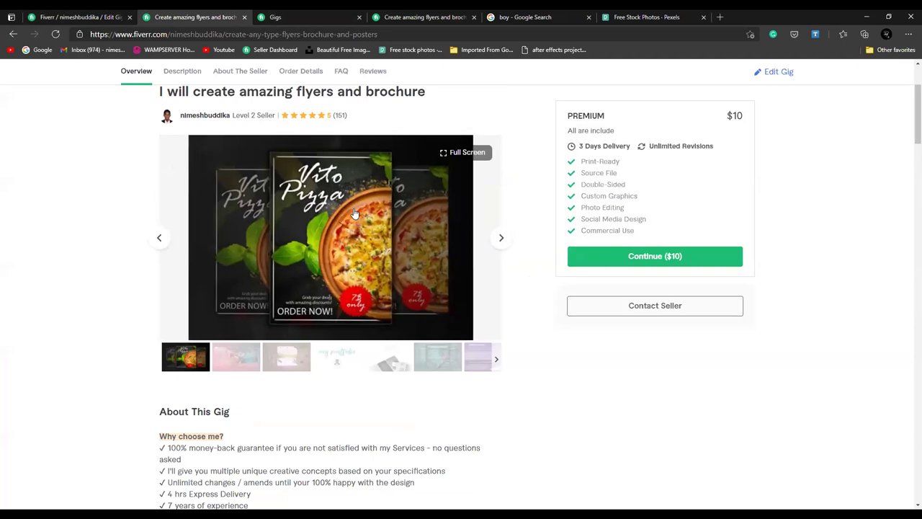
left_click(503, 240)
left_click(504, 245)
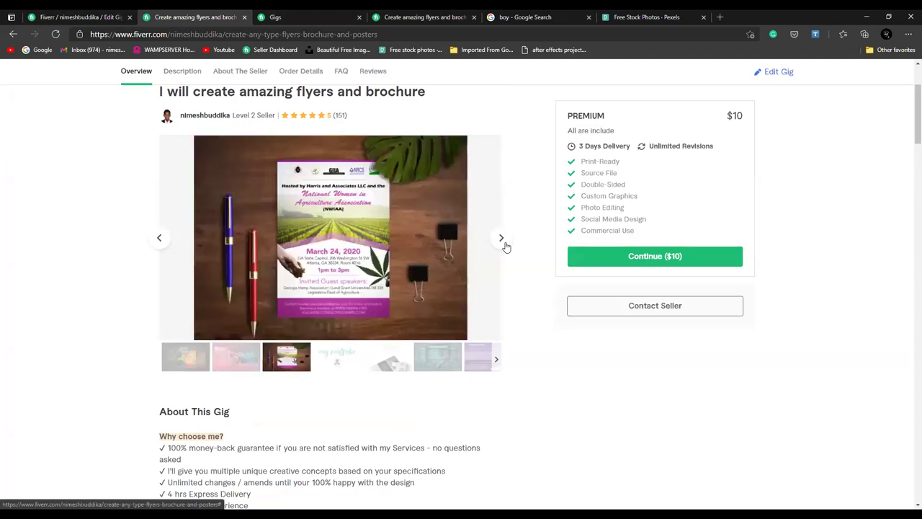
left_click(162, 239)
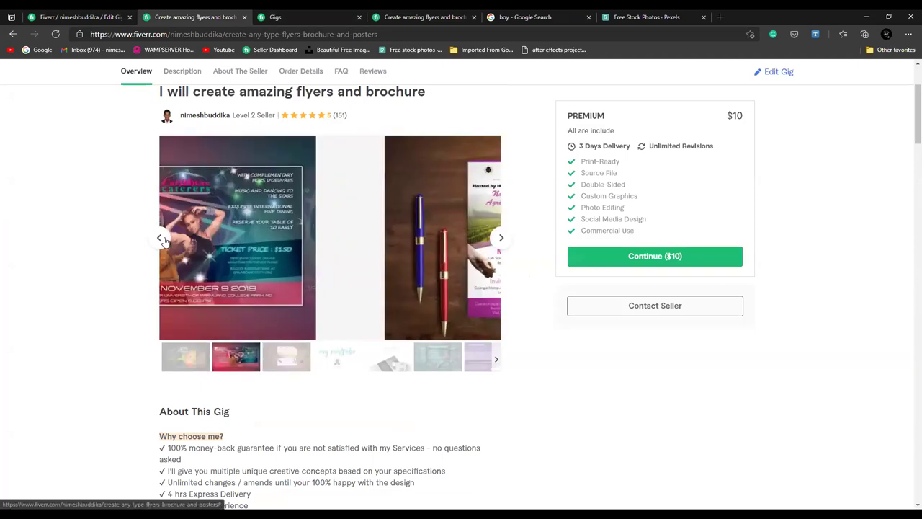
left_click(164, 241)
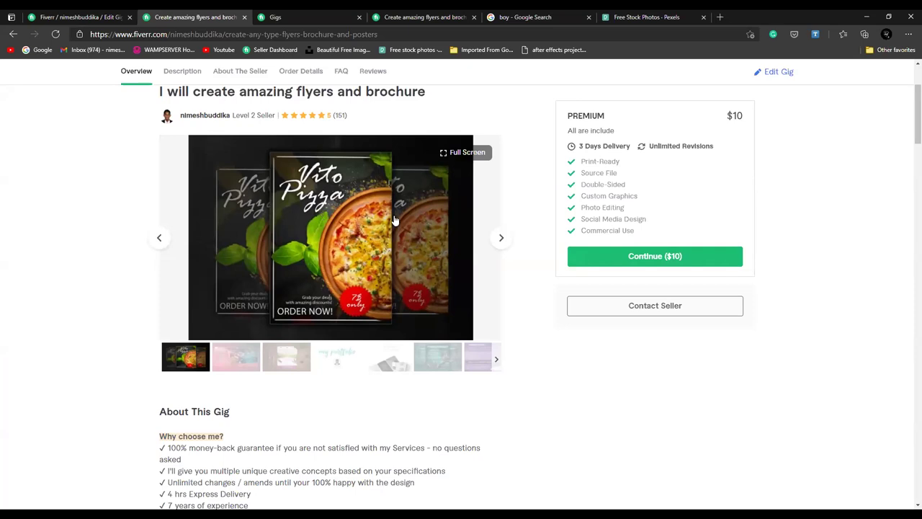
left_click(501, 239)
left_click(504, 245)
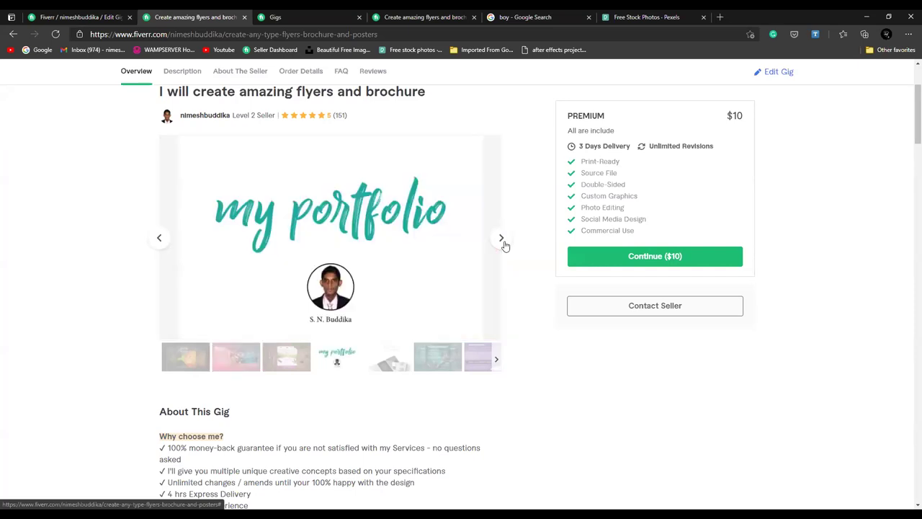
left_click(504, 245)
left_click(319, 234)
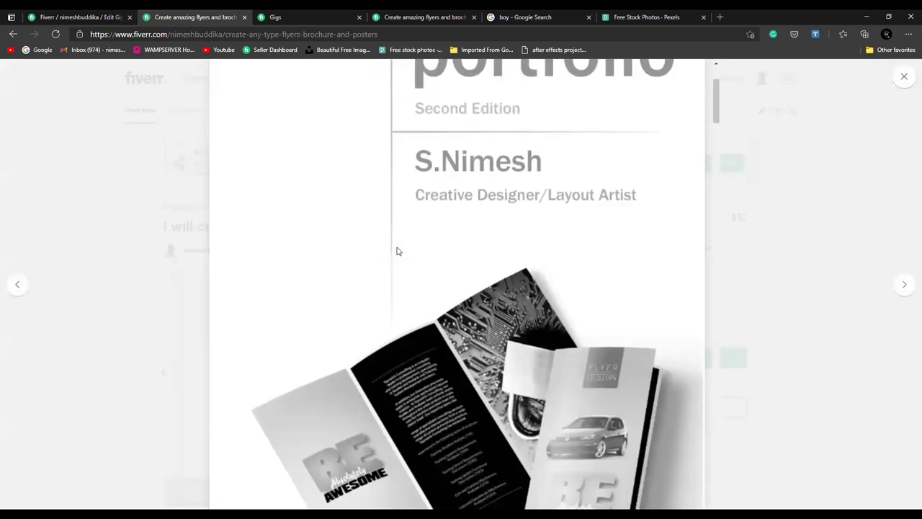
scroll(397, 250, "down", 5)
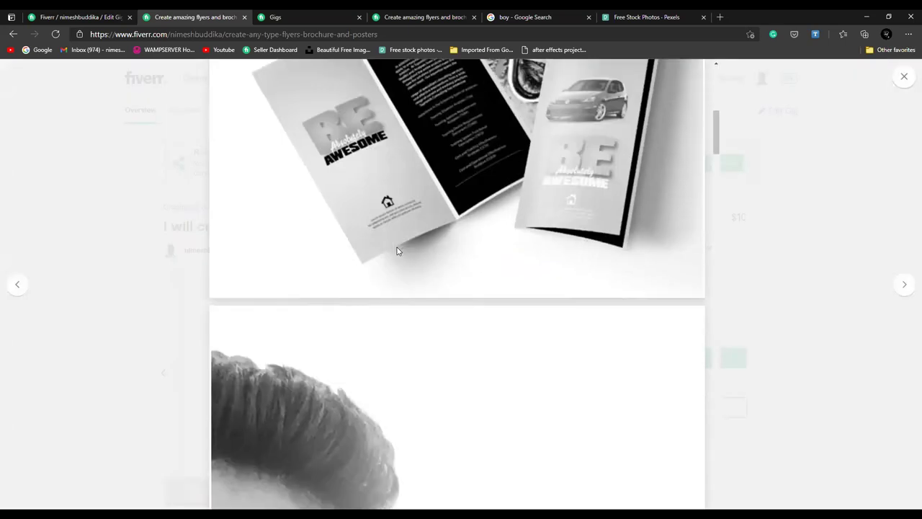
scroll(396, 250, "down", 5)
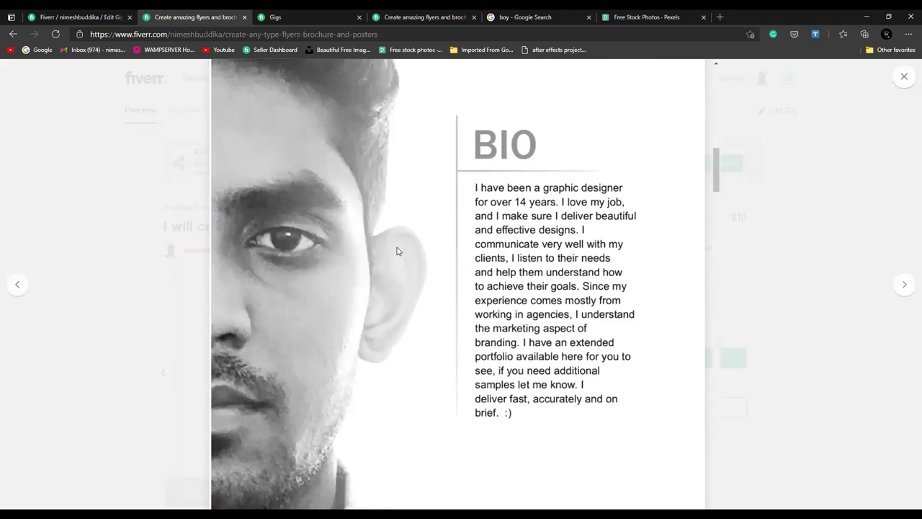
scroll(397, 250, "down", 5)
scroll(397, 250, "down", 2)
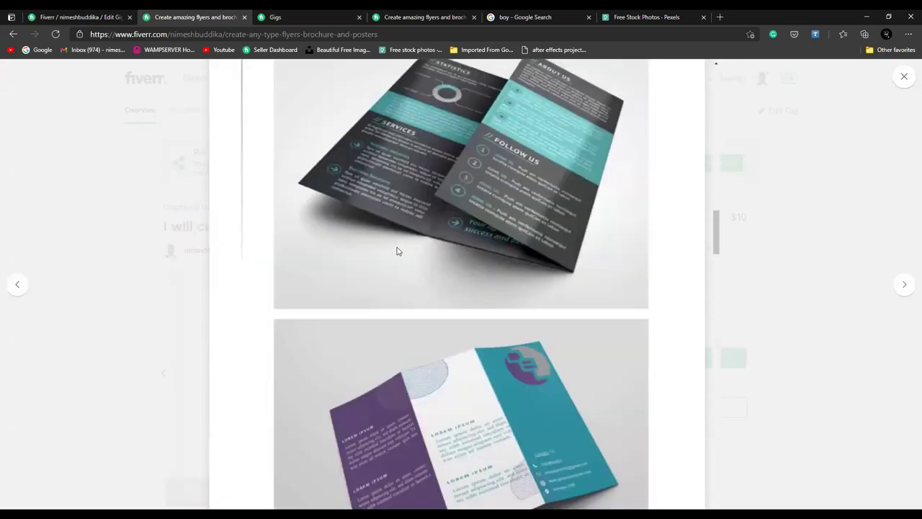
scroll(397, 250, "up", 2)
scroll(397, 250, "down", 10)
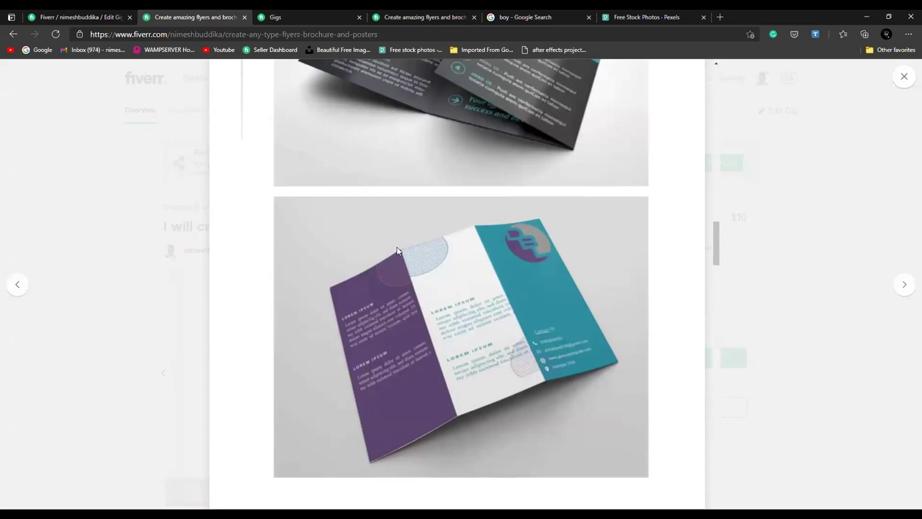
scroll(396, 250, "down", 8)
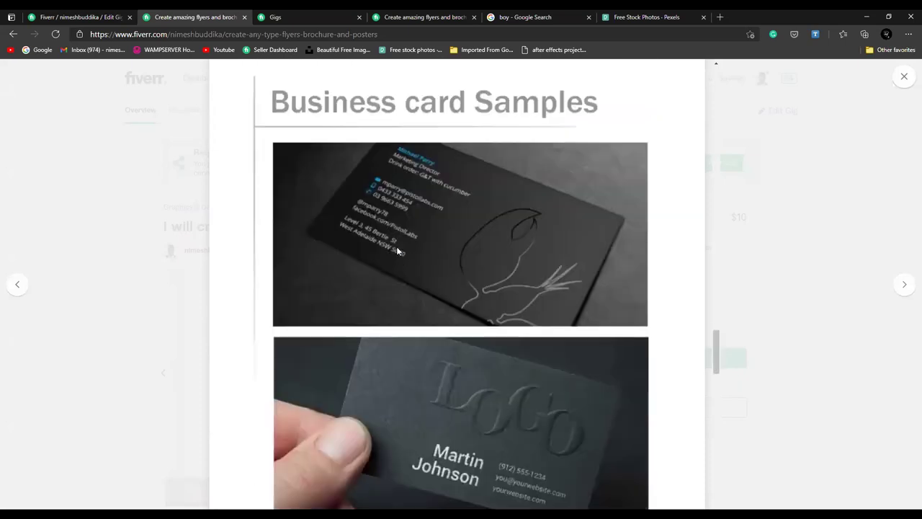
scroll(396, 250, "down", 12)
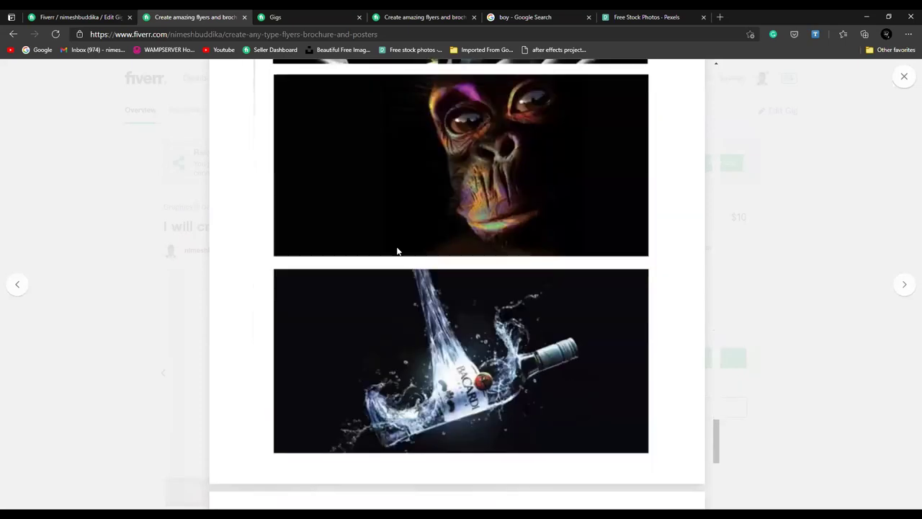
scroll(634, 240, "down", 10)
left_click(778, 224)
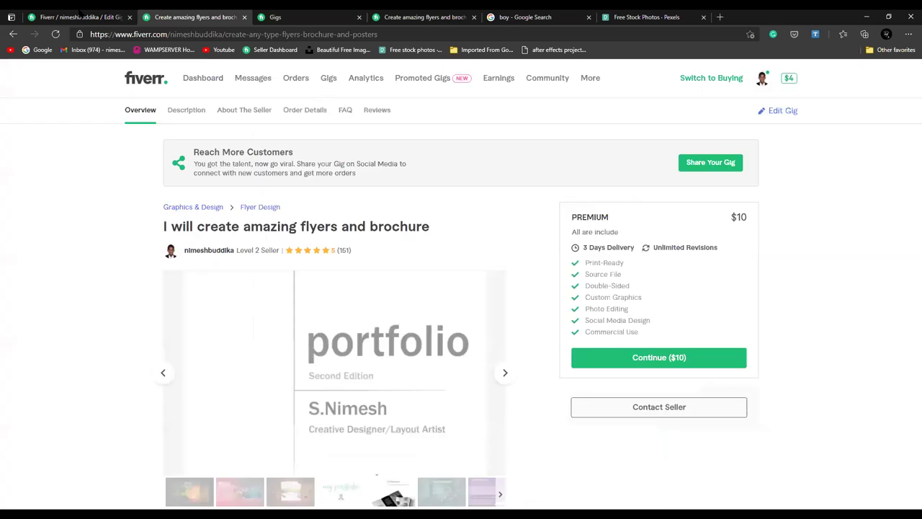
Back in the gig editor, tick the declaration that the gallery samples are the seller's own work
left_click(81, 15)
scroll(324, 113, "up", 2)
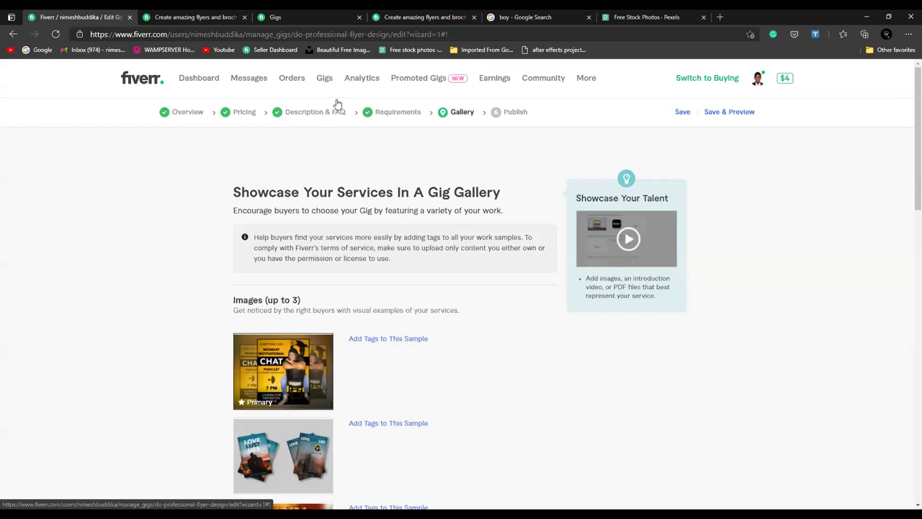
scroll(337, 122, "down", 2)
scroll(340, 137, "down", 4)
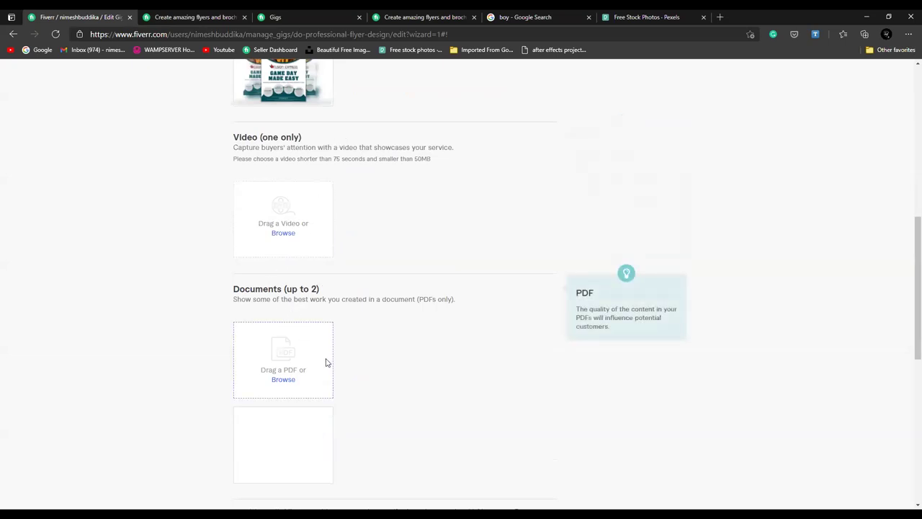
scroll(325, 363, "down", 3)
left_click(494, 381)
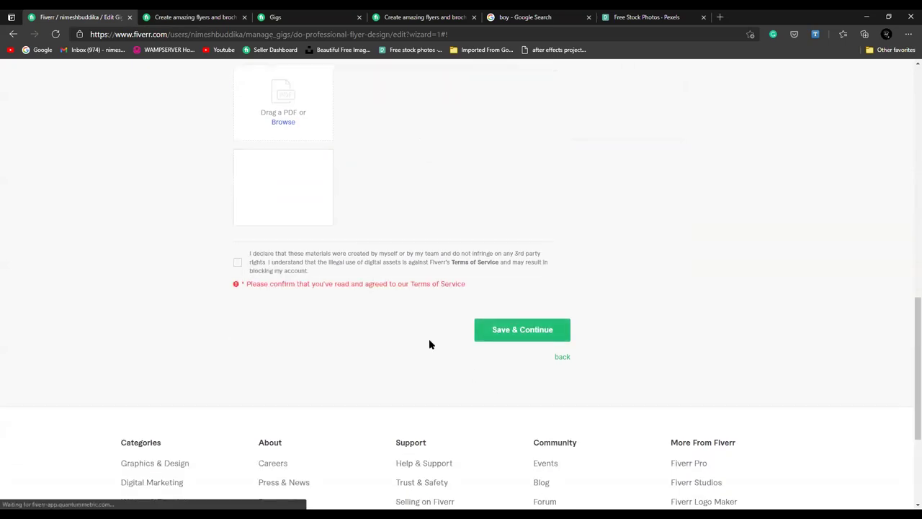
left_click(236, 262)
Save the gallery and continue to the gig's Publish step
scroll(285, 290, "up", 1)
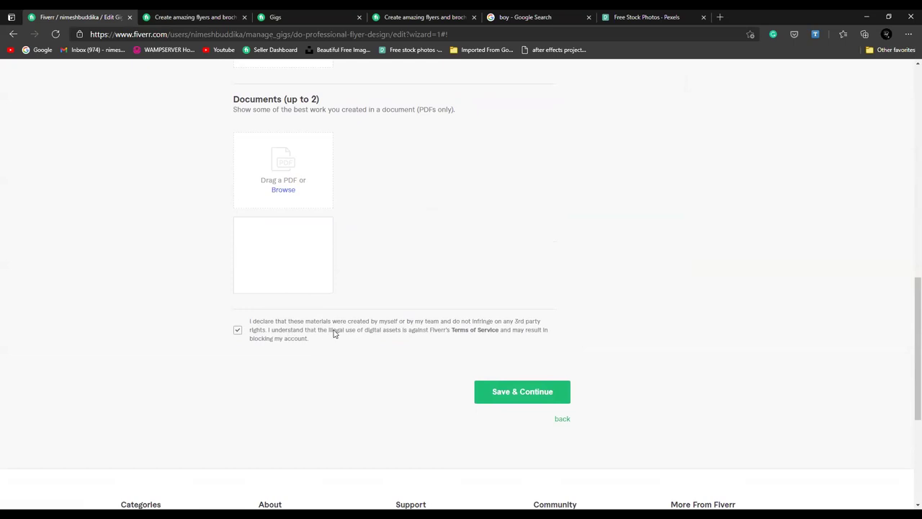
scroll(333, 334, "up", 8)
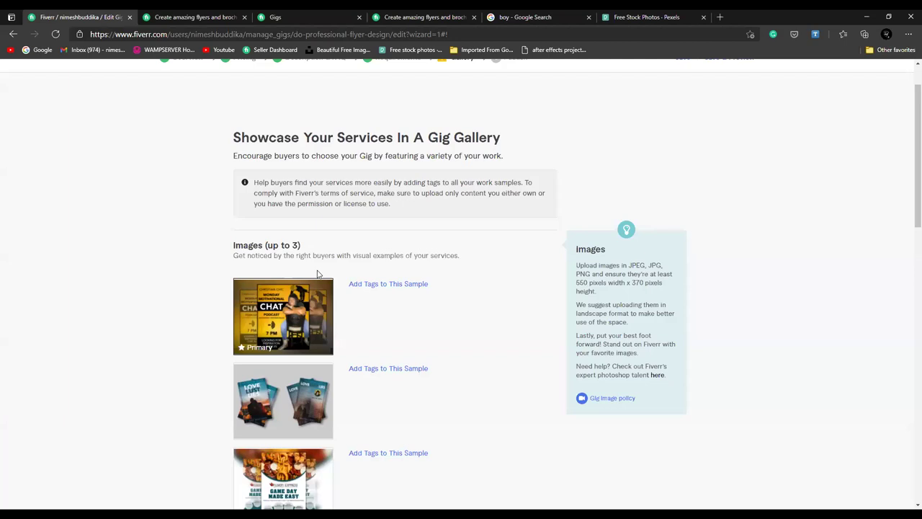
scroll(316, 273, "down", 2)
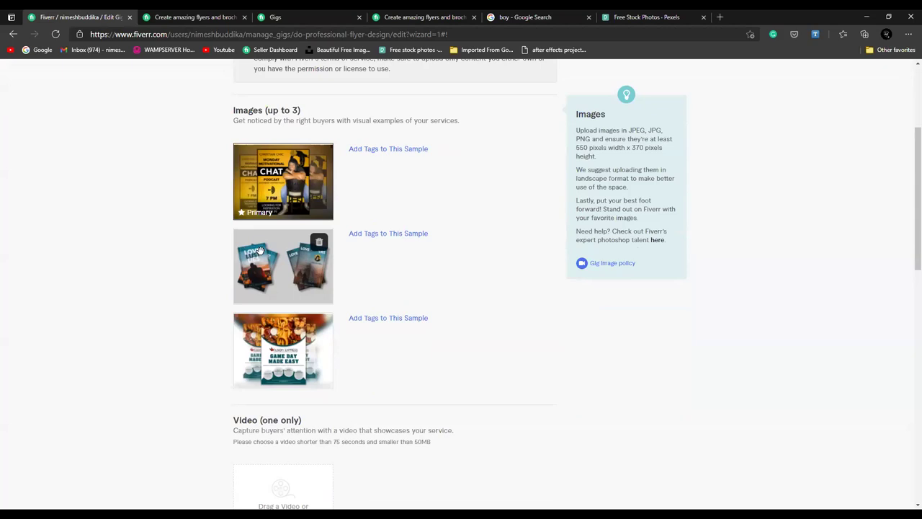
scroll(262, 259, "down", 2)
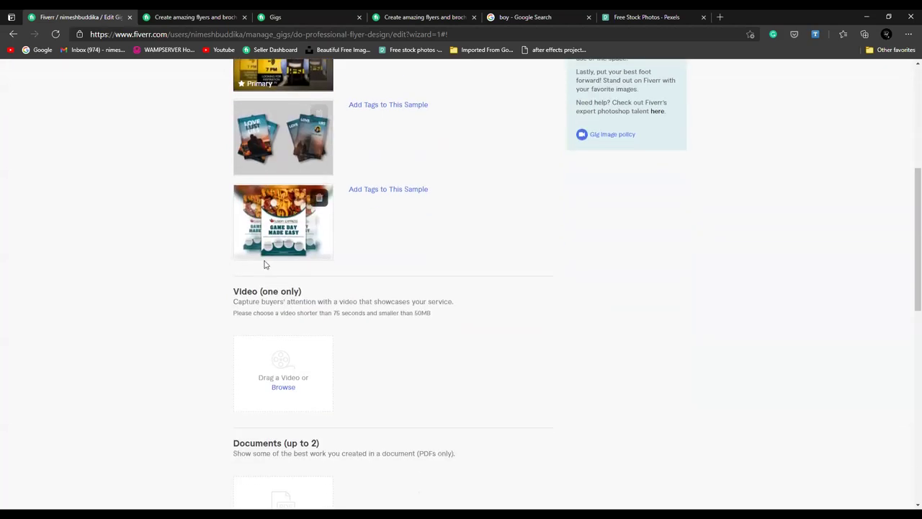
scroll(264, 267, "up", 2)
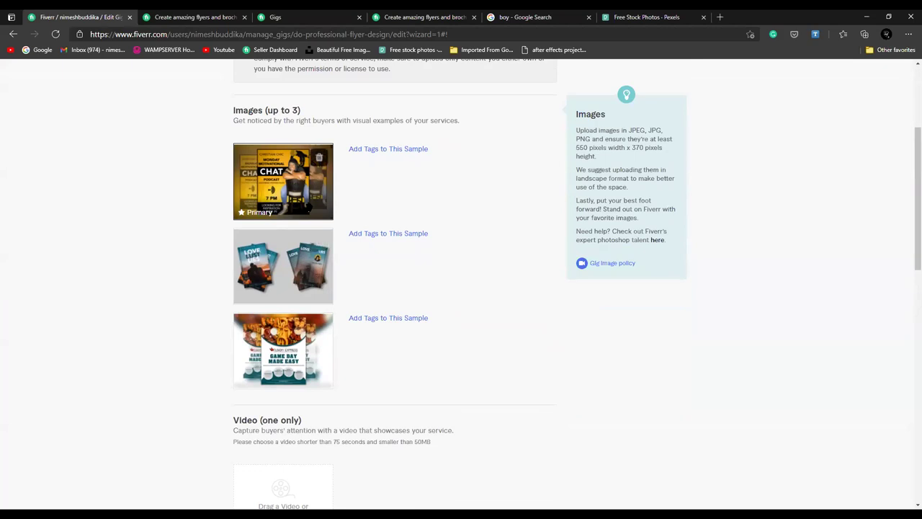
scroll(308, 207, "down", 8)
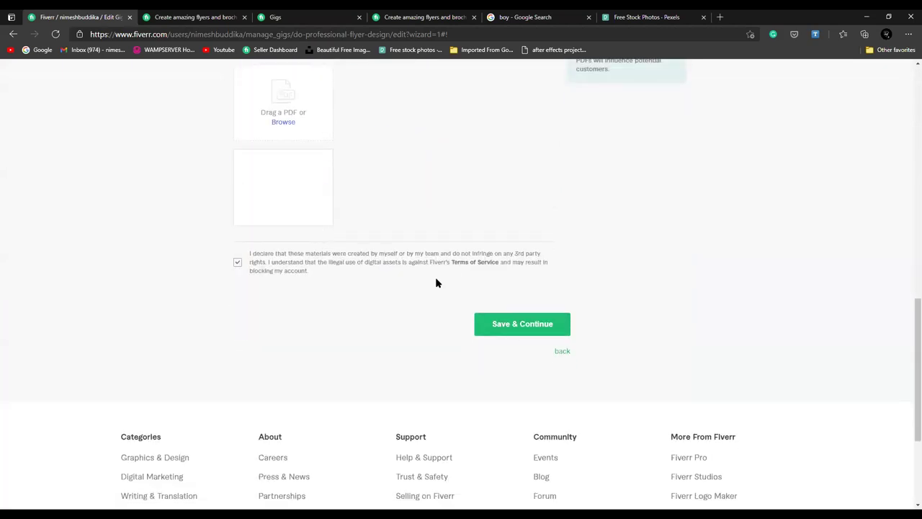
left_click(519, 327)
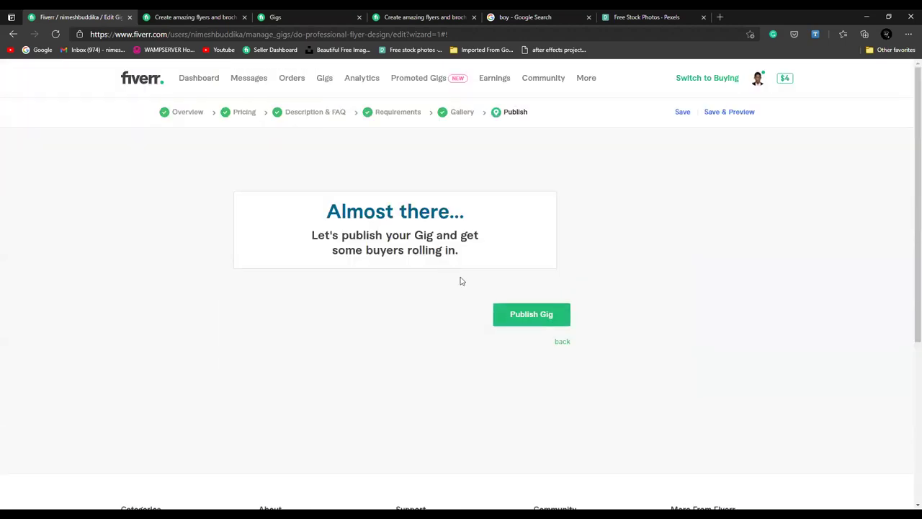
Publish the flyer gig, review the 'Your Gig is now live' confirmation, and finish with Done
left_click(533, 313)
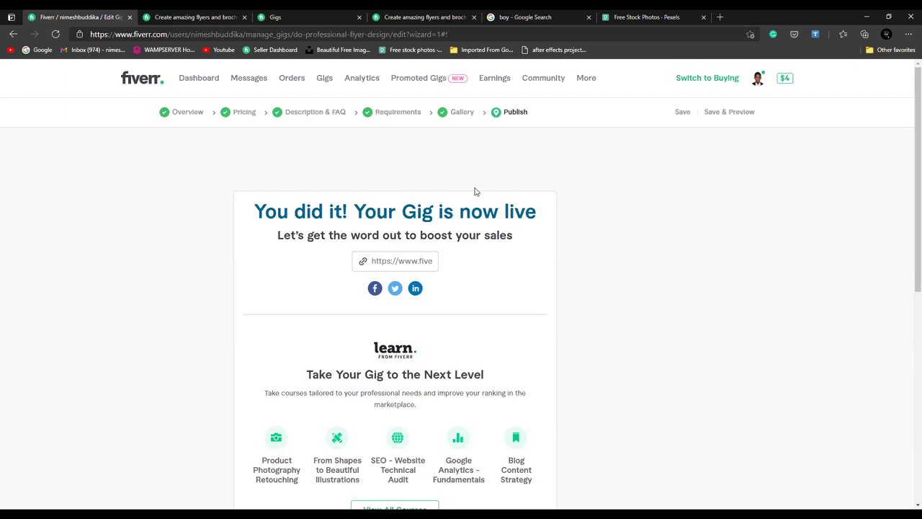
scroll(475, 191, "down", 3)
scroll(505, 205, "up", 3)
scroll(444, 253, "down", 3)
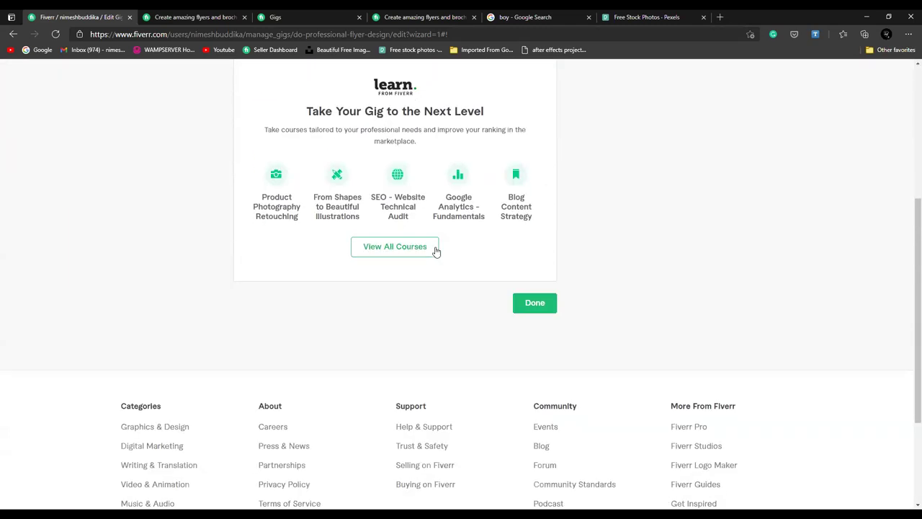
left_click(527, 300)
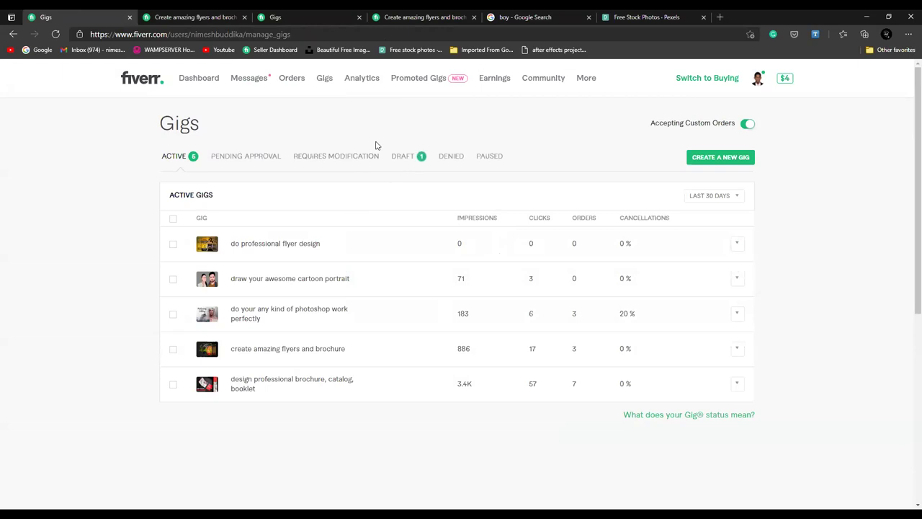
Switch the Gigs list statistics period to Last 7 days, then go to the Dashboard
mouse_move(478, 225)
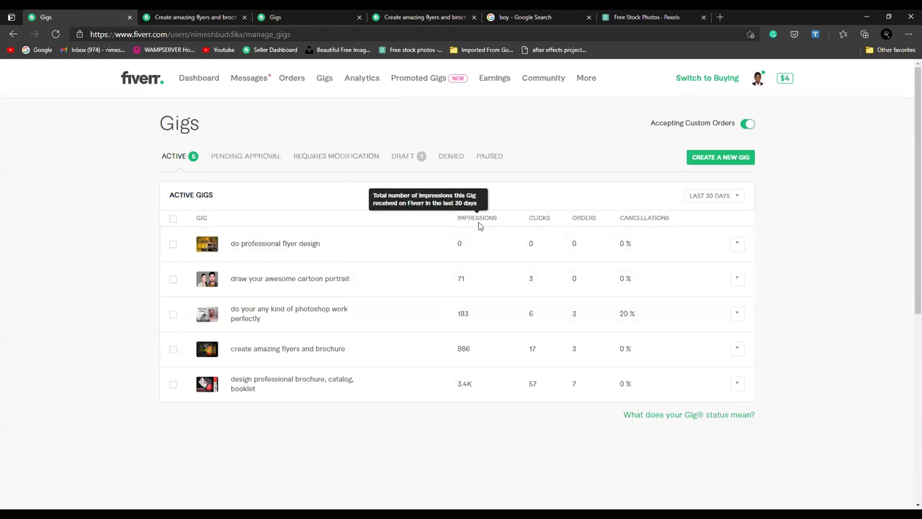
mouse_move(577, 219)
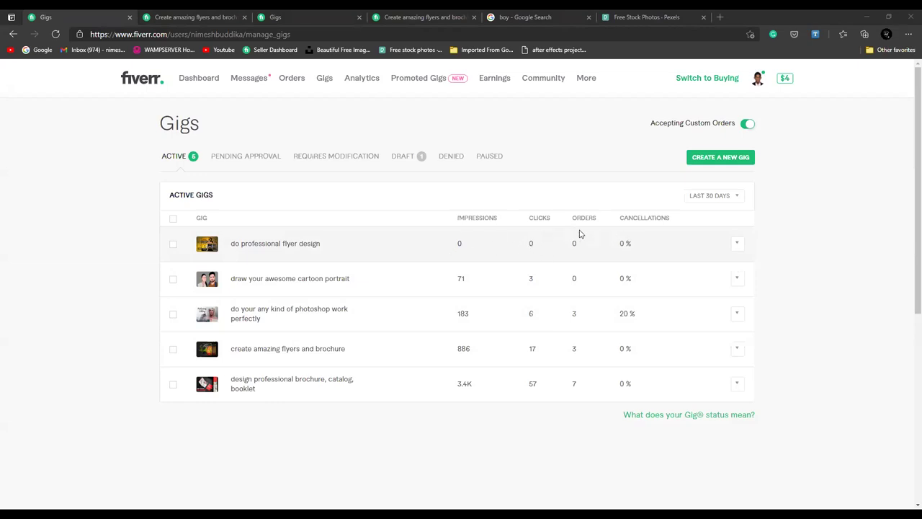
left_click(730, 201)
left_click(708, 201)
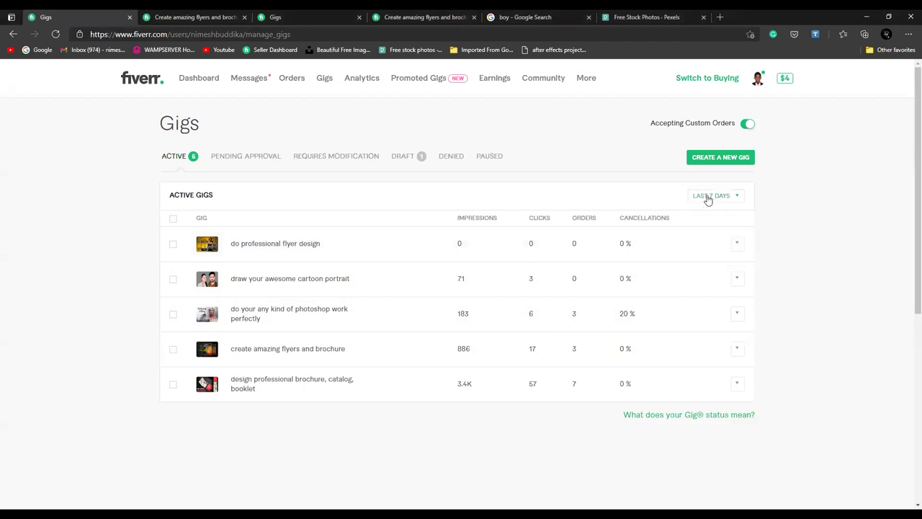
left_click(721, 200)
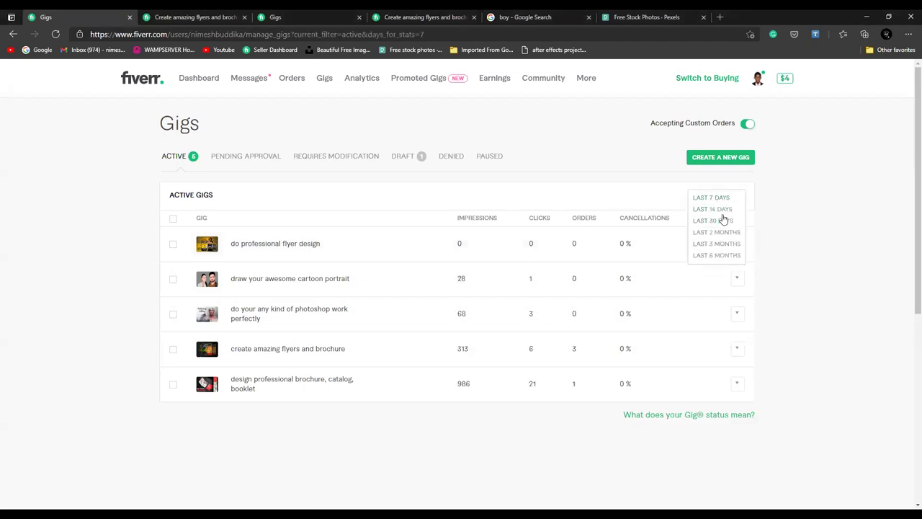
left_click(784, 259)
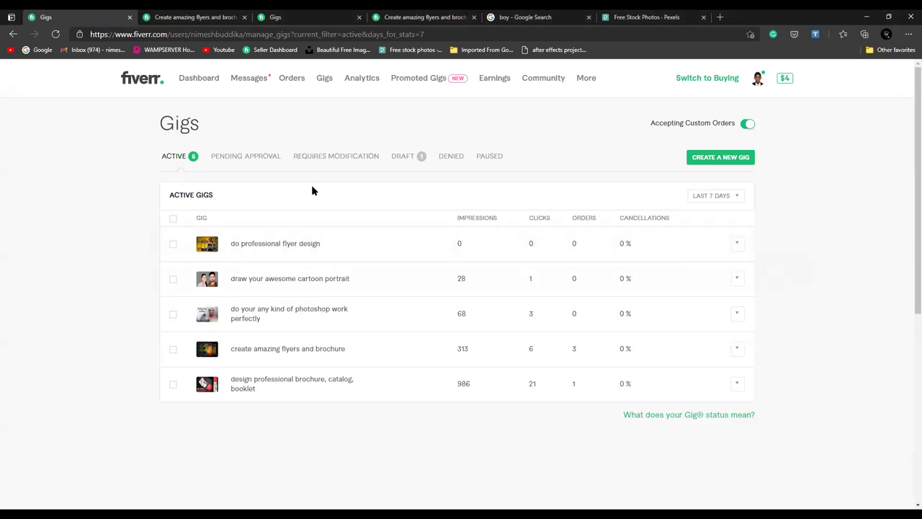
left_click(202, 81)
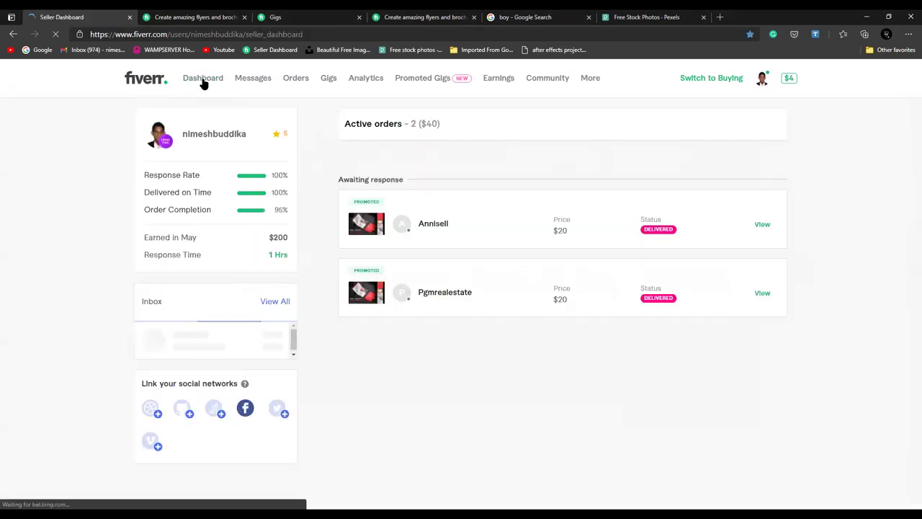
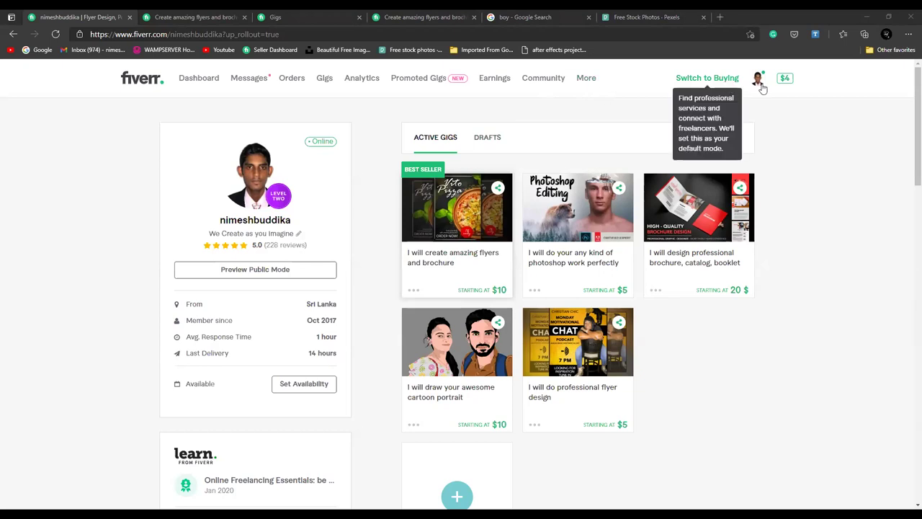
Open Buyer Requests from the More menu and look over the 40 active requests
left_click(588, 79)
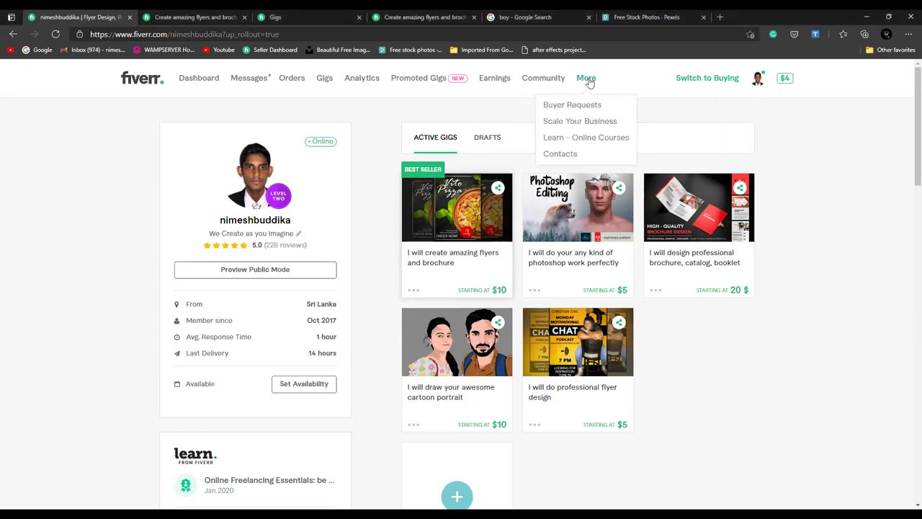
left_click(576, 105)
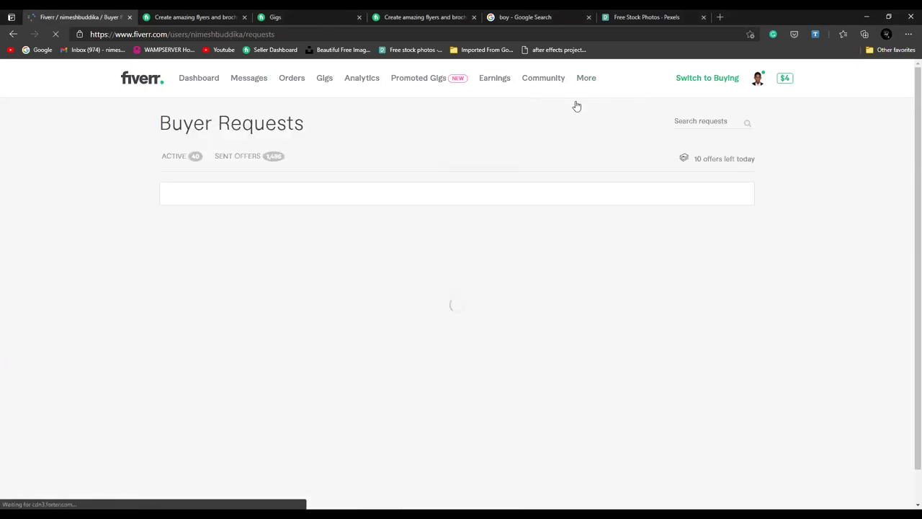
scroll(487, 141, "down", 2)
scroll(488, 148, "up", 2)
scroll(488, 150, "down", 5)
scroll(487, 151, "up", 5)
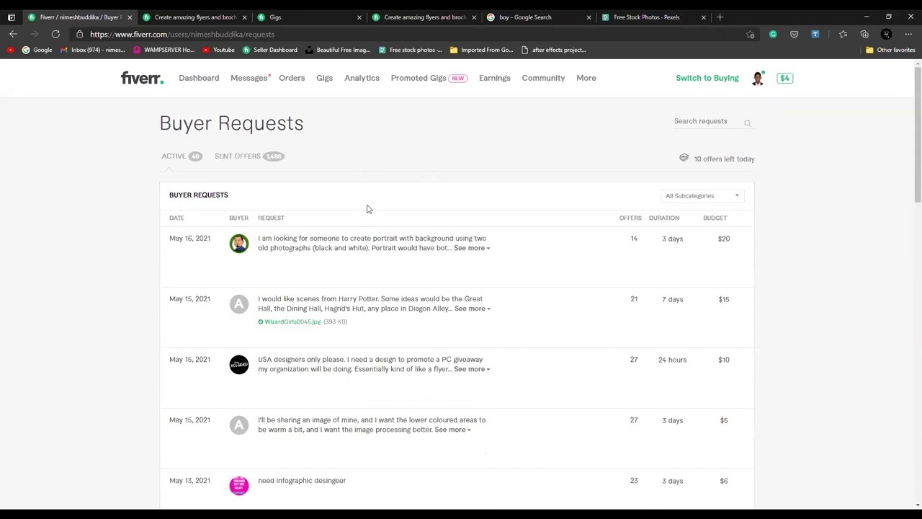
scroll(363, 212, "down", 1)
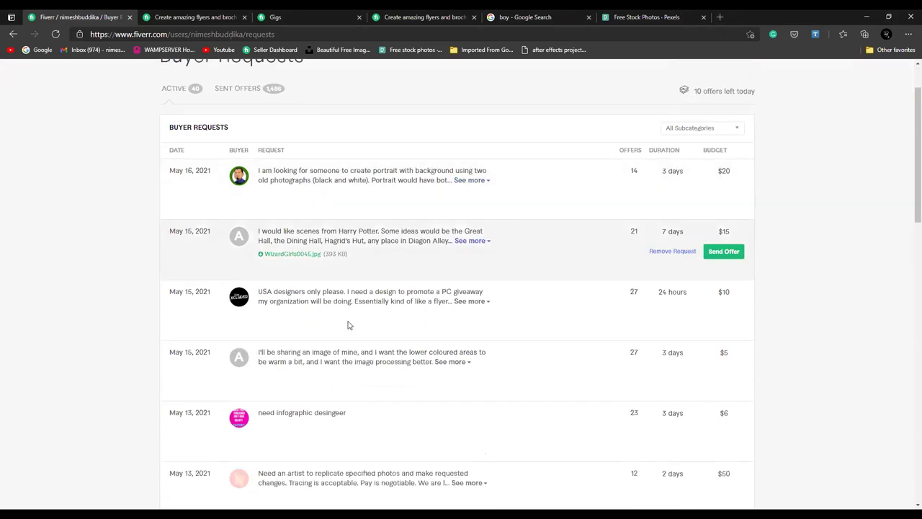
scroll(430, 290, "down", 1)
scroll(425, 237, "up", 2)
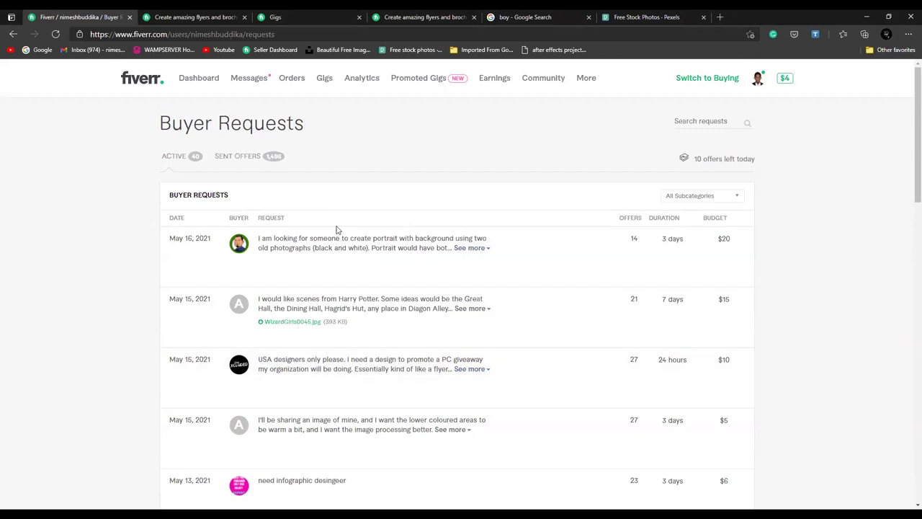
scroll(344, 288, "down", 1)
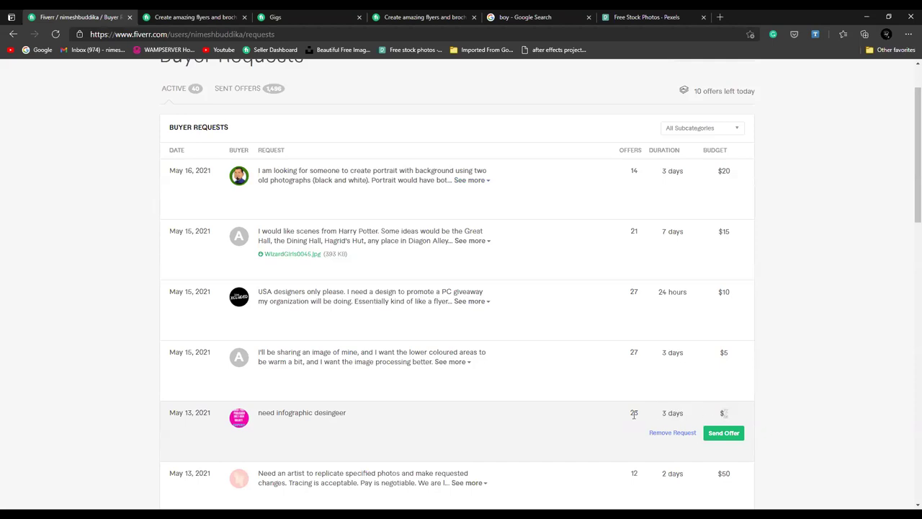
Start an offer on the infographic designer request using the flyers and brochure gig
left_click(720, 435)
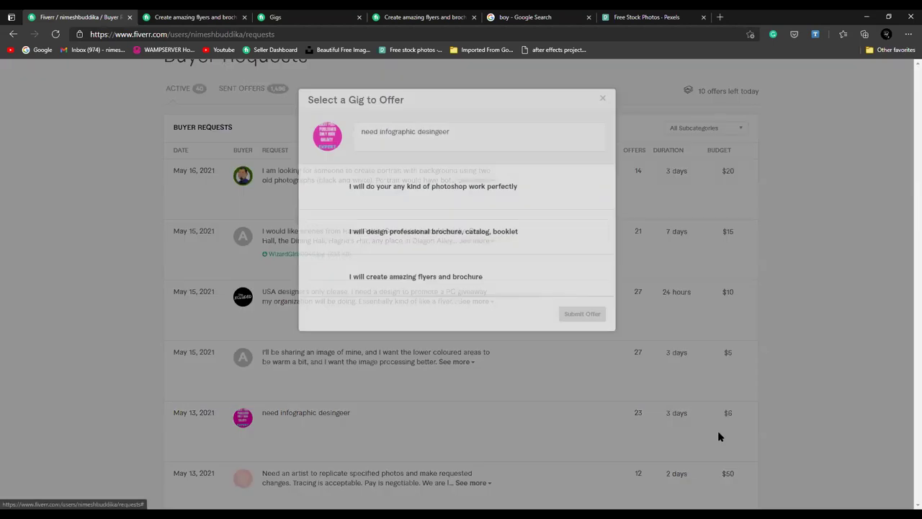
scroll(459, 239, "down", 1)
scroll(455, 238, "up", 1)
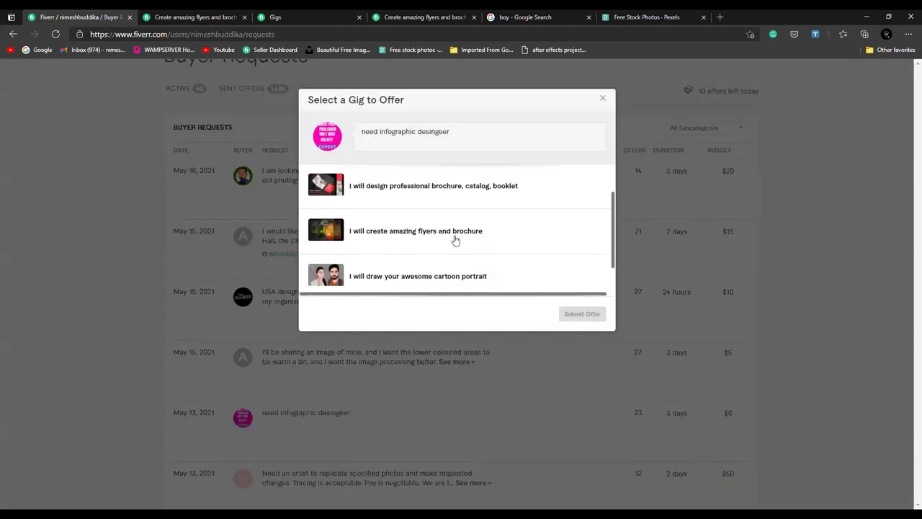
left_click(425, 235)
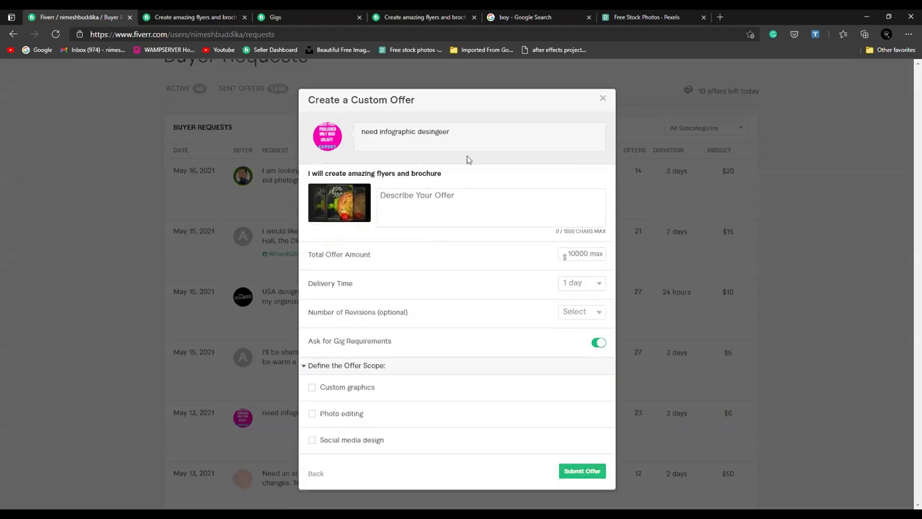
Set the offer to $5 with 2-day delivery and unlimited revisions
left_click(580, 253)
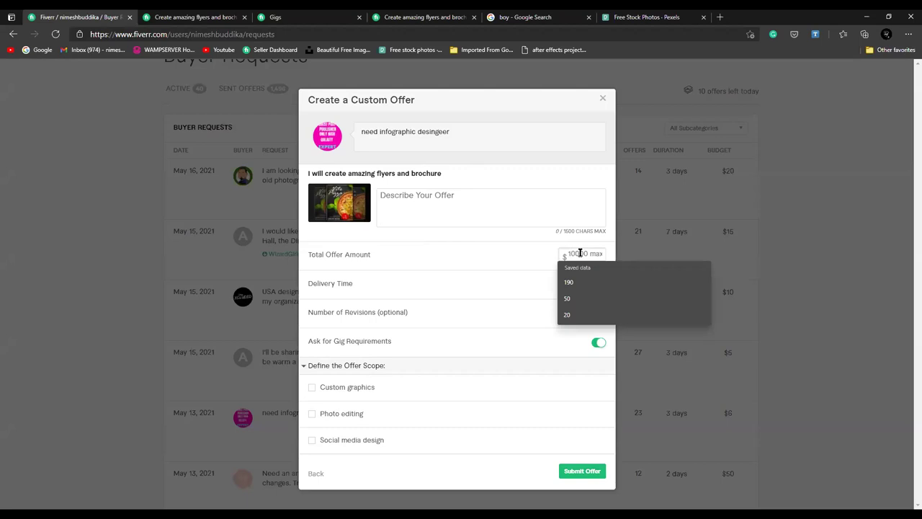
type("5")
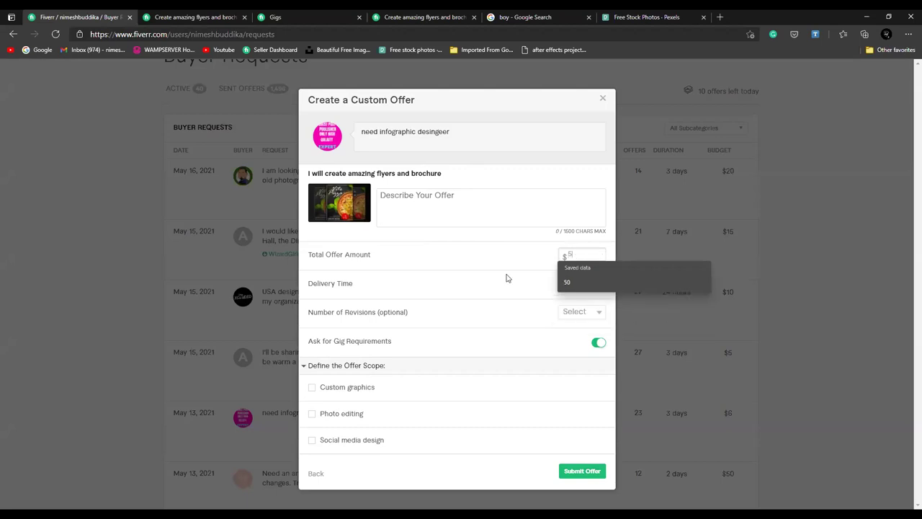
left_click(506, 262)
left_click(596, 284)
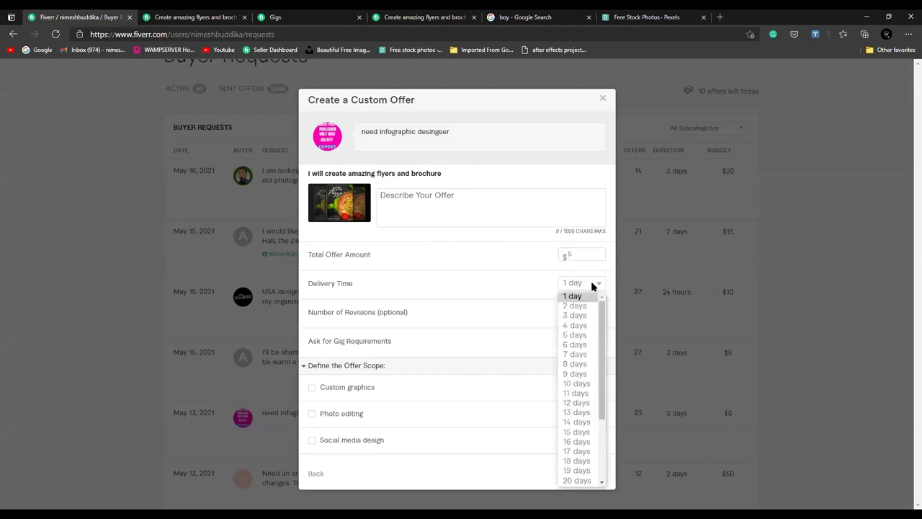
left_click(583, 307)
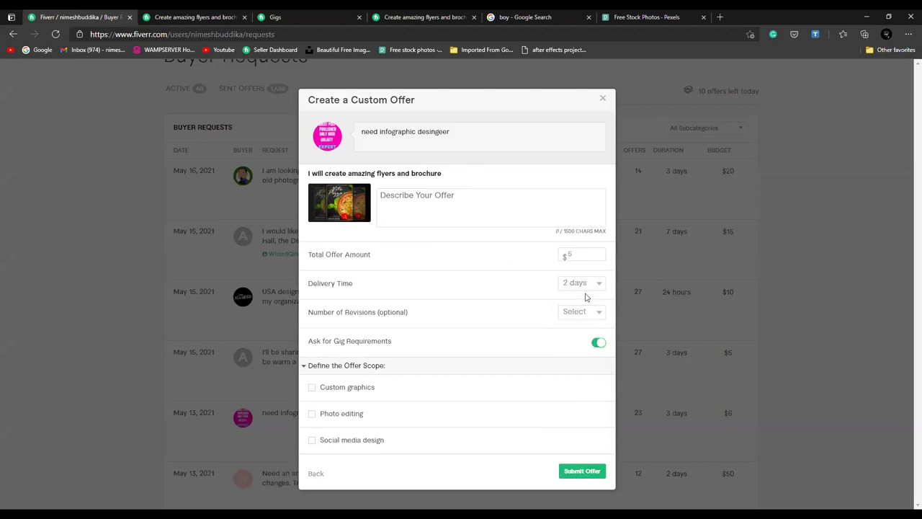
left_click(582, 311)
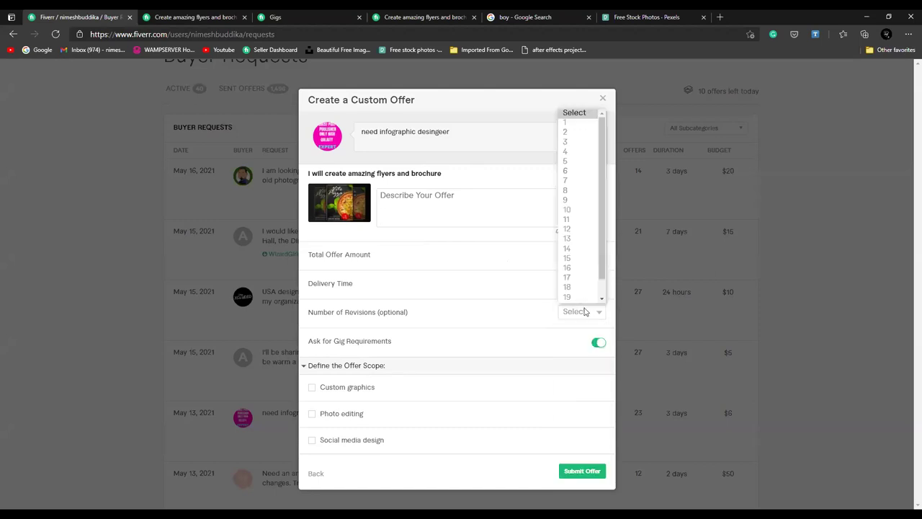
left_click(579, 298)
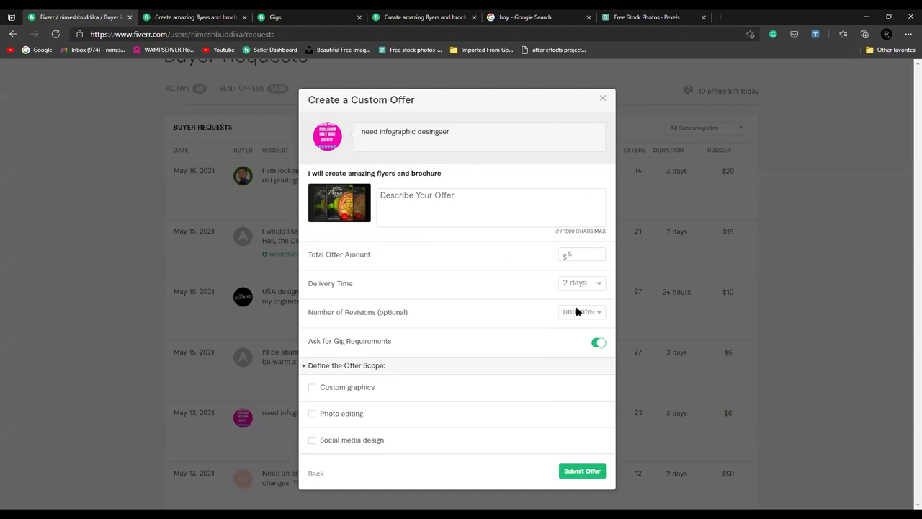
Include Custom graphics, Photo editing and Social media design in the offer scope
left_click(349, 389)
left_click(354, 420)
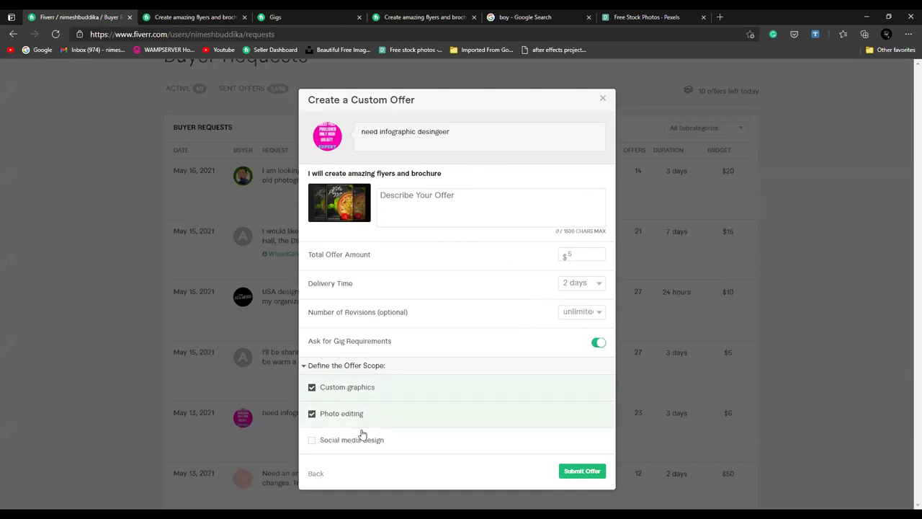
left_click(388, 435)
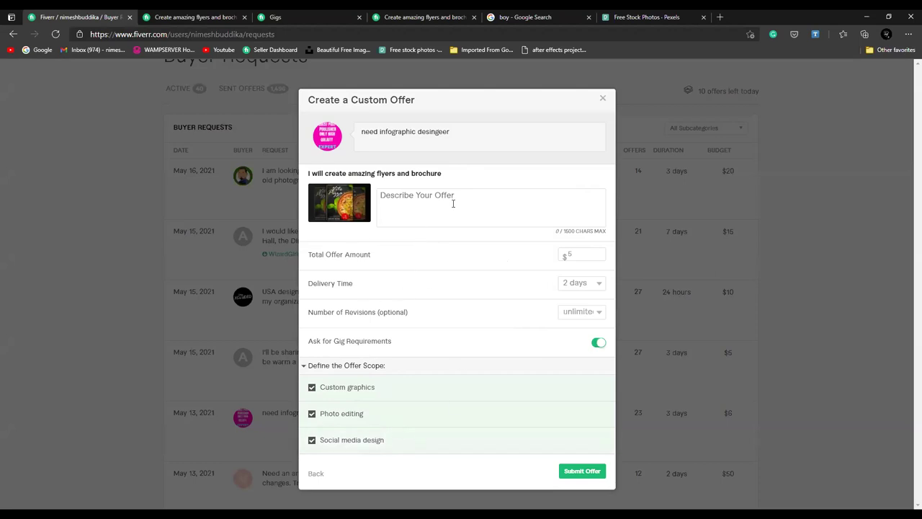
left_click(425, 194)
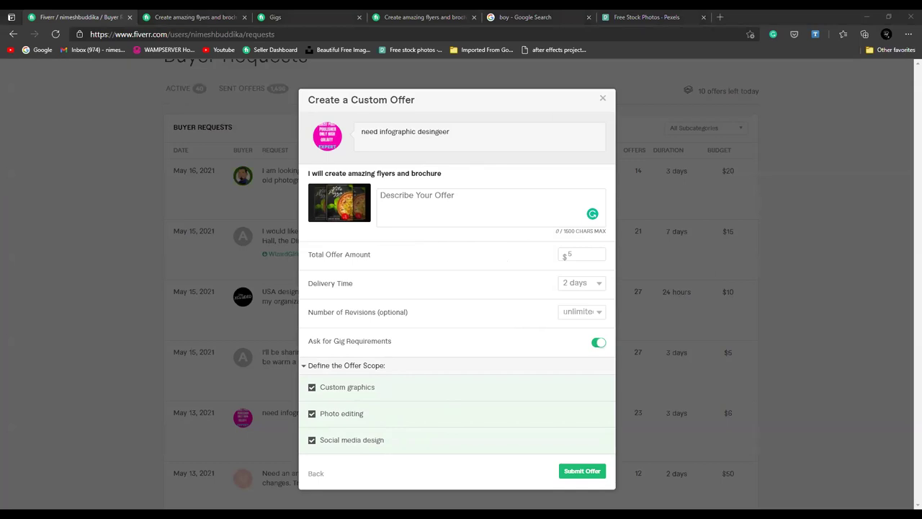
Paste the prepared message citing 7 years of graphic design experience into the offer description
left_click(433, 201)
key("ctrl+v")
scroll(433, 198, "up", 2)
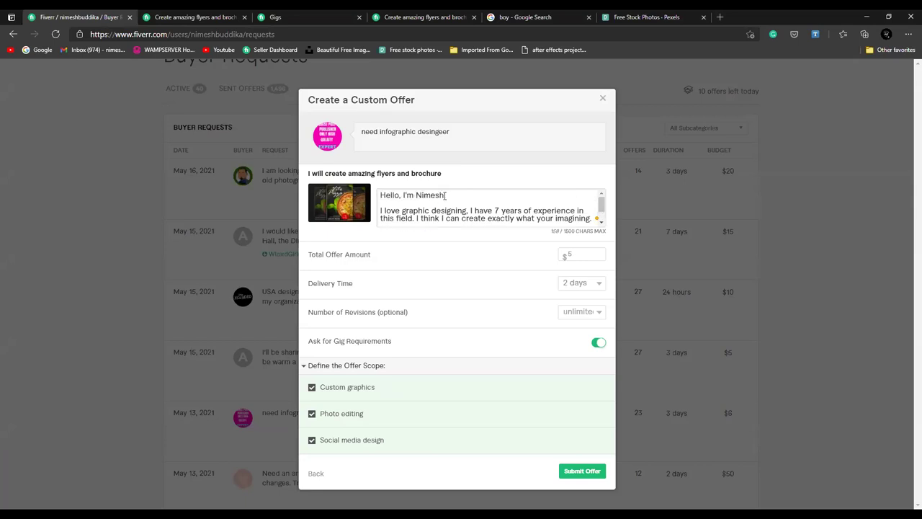
scroll(435, 203, "down", 1)
scroll(435, 204, "down", 1)
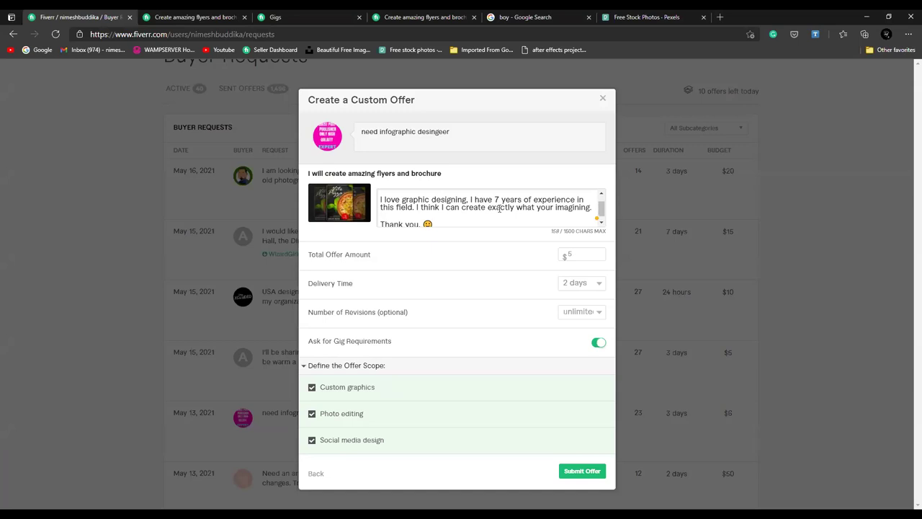
scroll(520, 210, "down", 1)
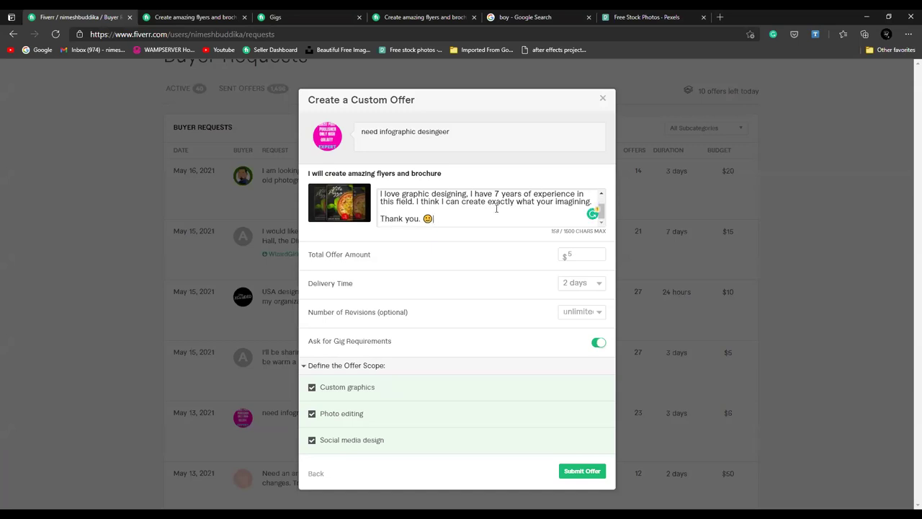
scroll(487, 206, "up", 2)
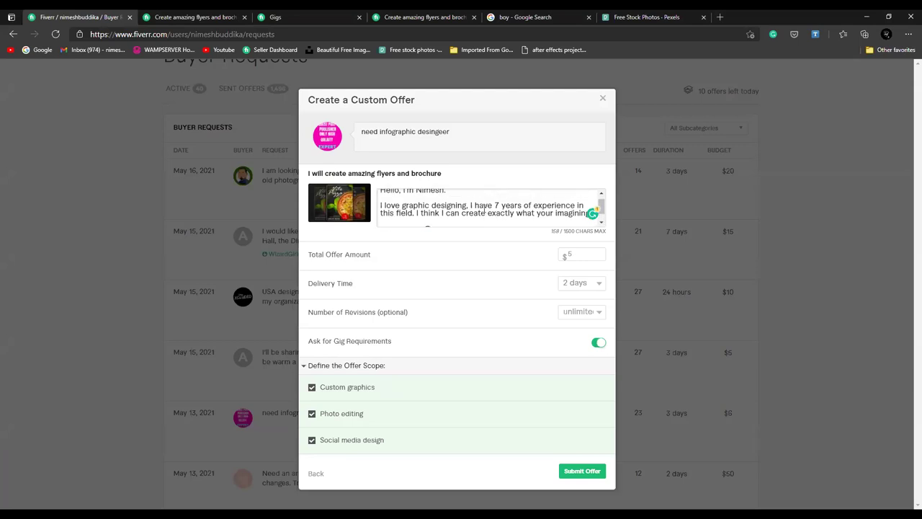
scroll(484, 207, "down", 1)
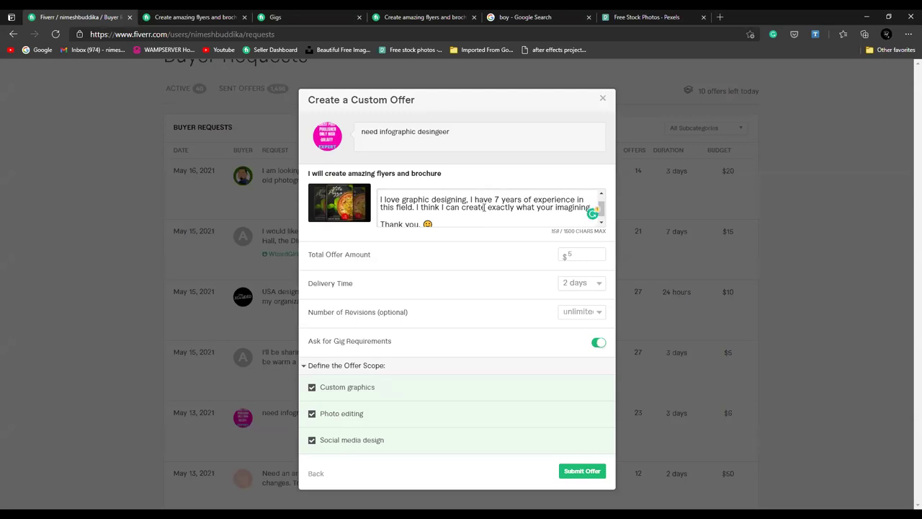
Close the unsent offer and start one on the May 12 T-shirt caricature request
left_click(602, 100)
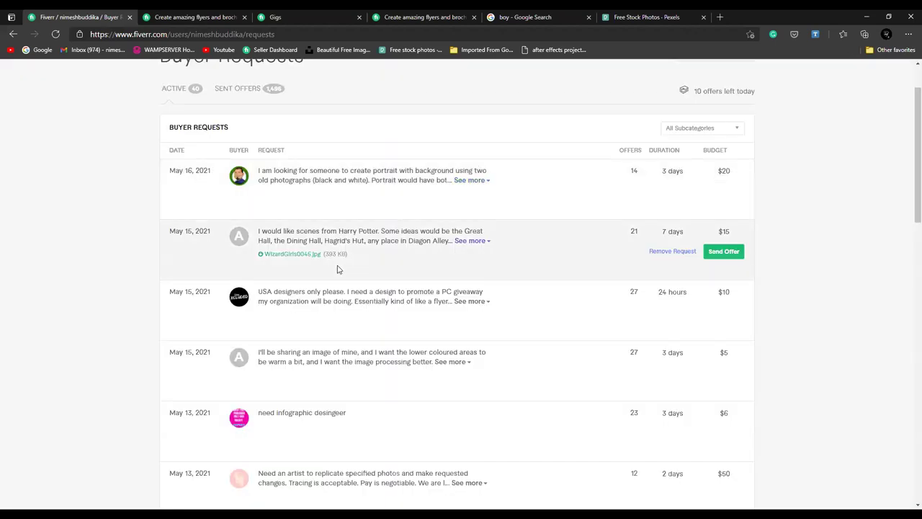
scroll(339, 268, "up", 2)
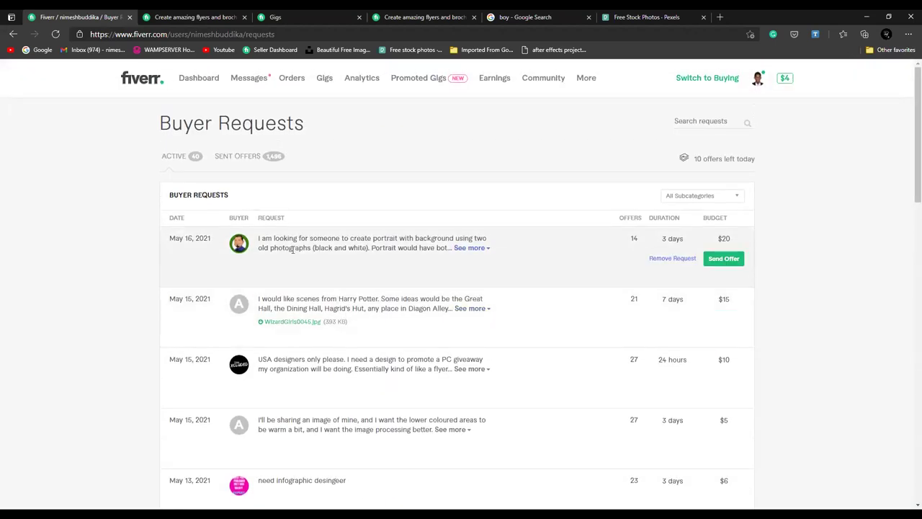
scroll(293, 249, "down", 3)
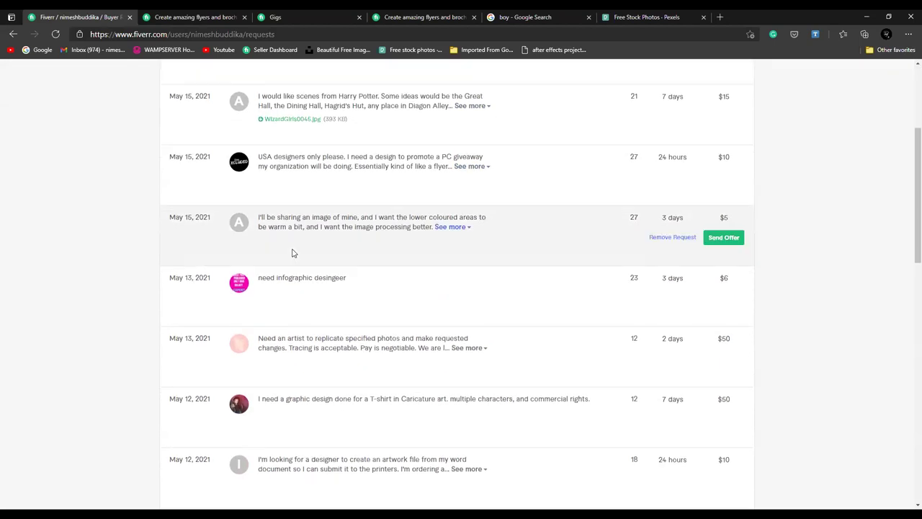
scroll(292, 254, "down", 2)
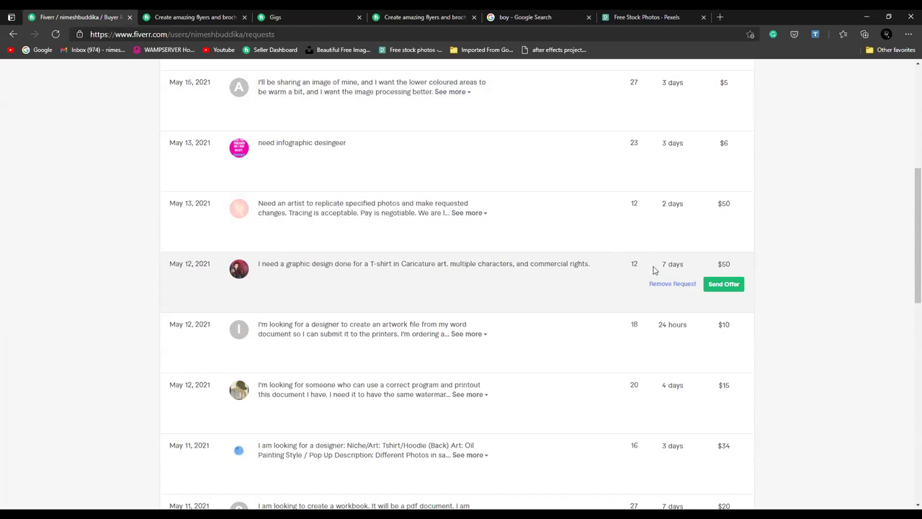
left_click(722, 284)
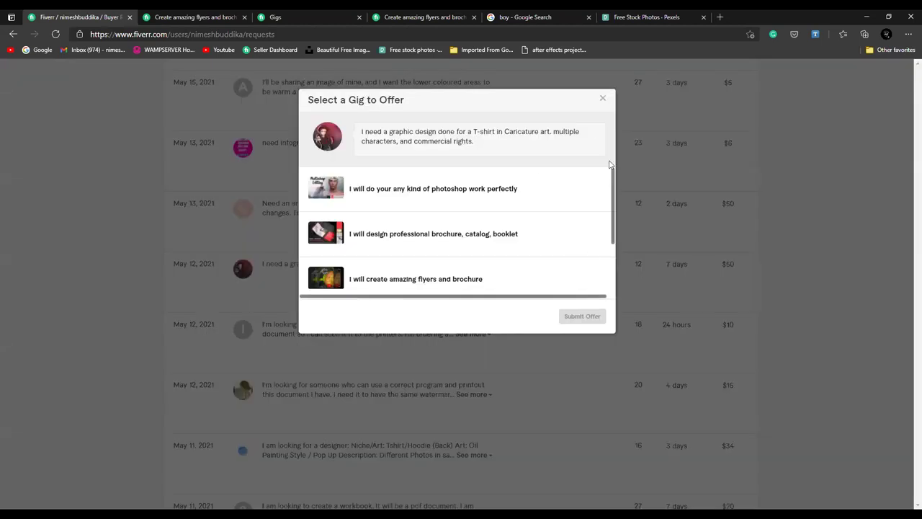
Choose the flyers and brochure gig and enter a $40 total offer amount
left_click(602, 98)
left_click(414, 279)
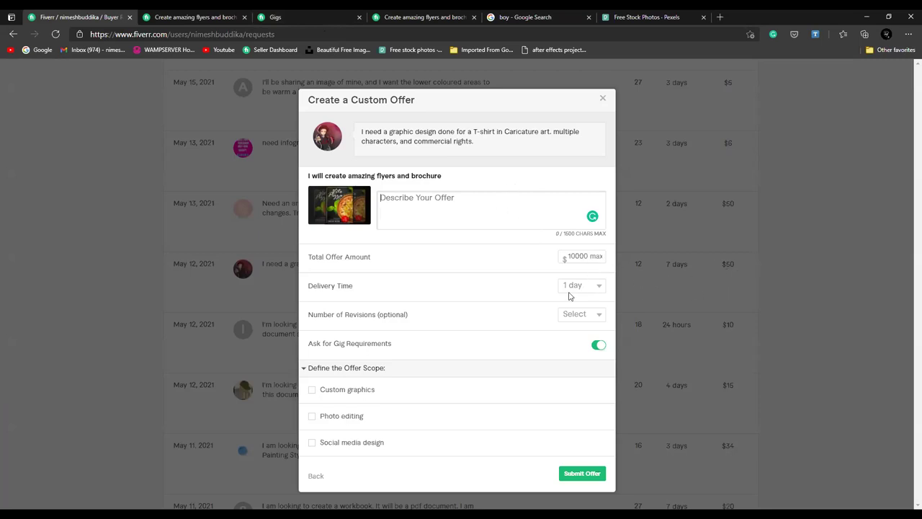
left_click(592, 257)
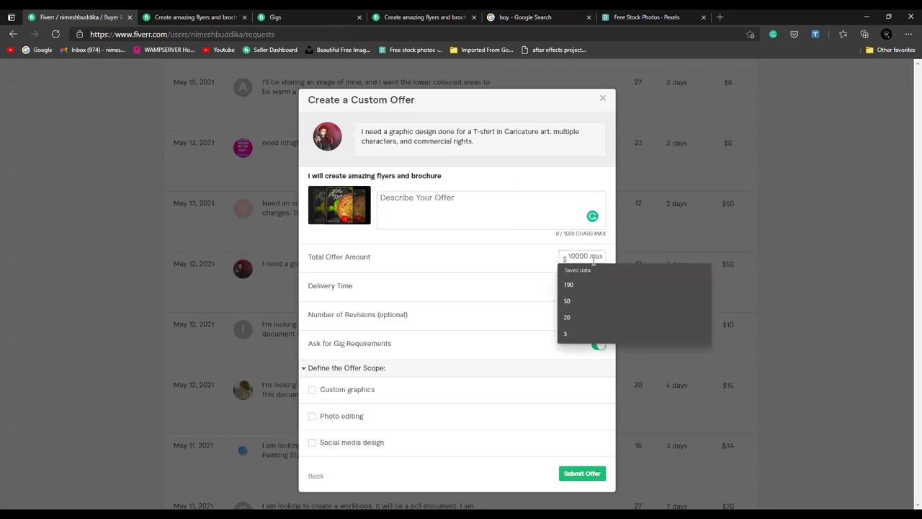
type("40")
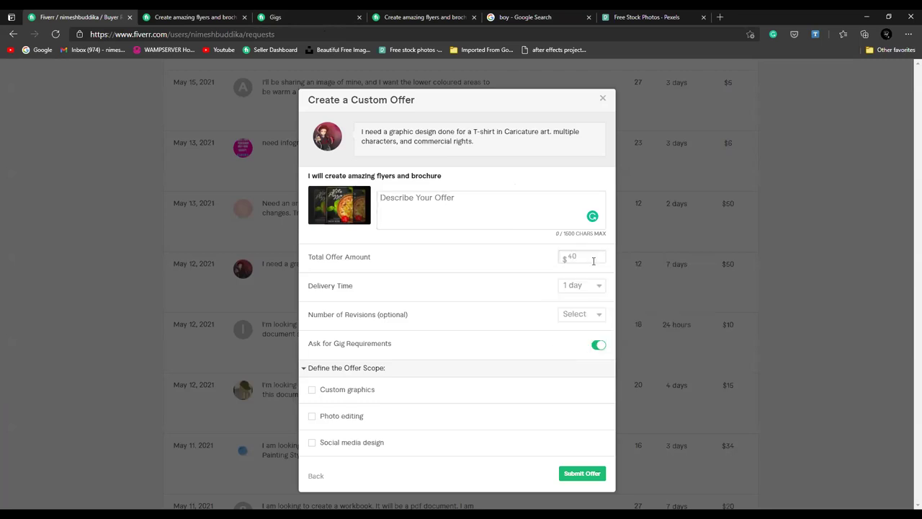
Set 4-day delivery and scope the offer to Custom graphics and Photo editing only
left_click(589, 286)
left_click(589, 286)
left_click(589, 292)
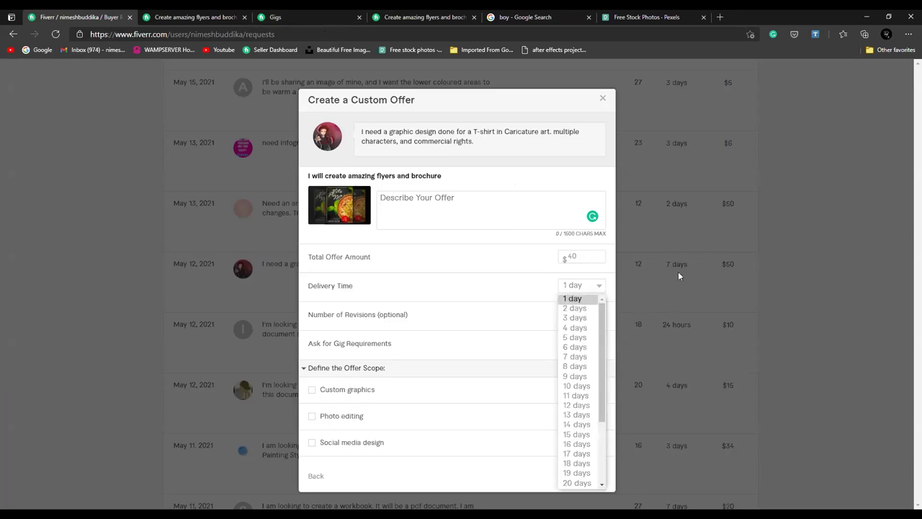
left_click(590, 332)
left_click(379, 395)
left_click(391, 424)
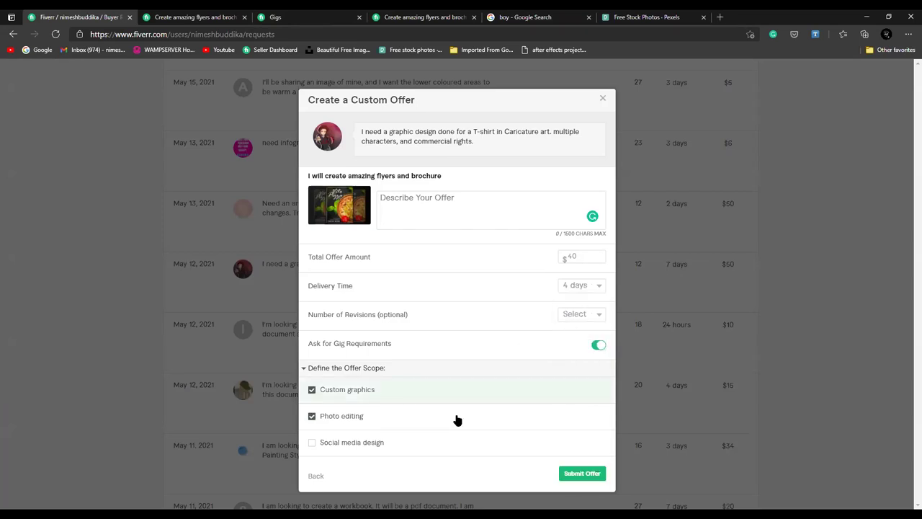
left_click(454, 444)
left_click(462, 447)
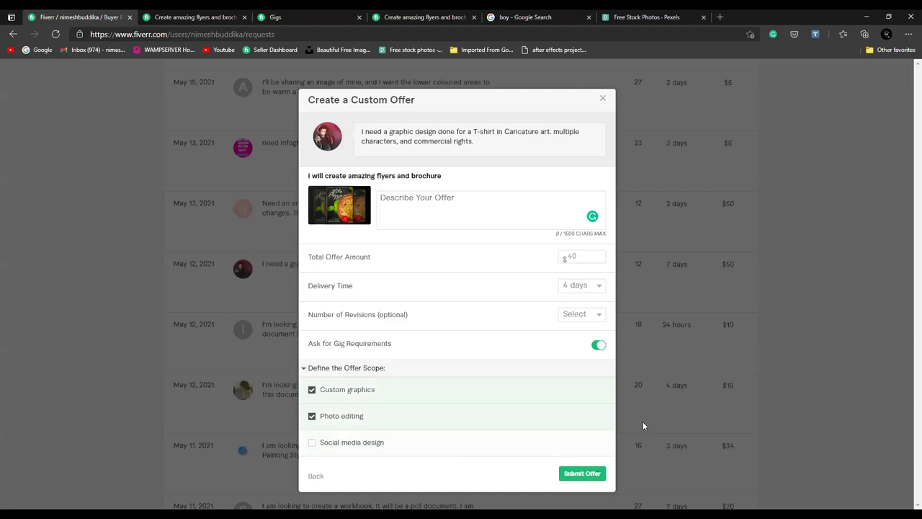
Paste the offer description and submit the offer
left_click(588, 478)
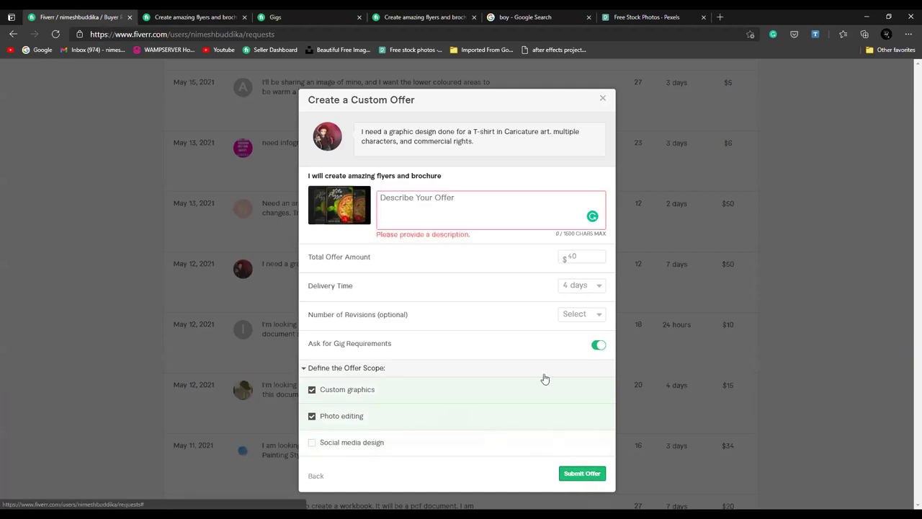
right_click(455, 208)
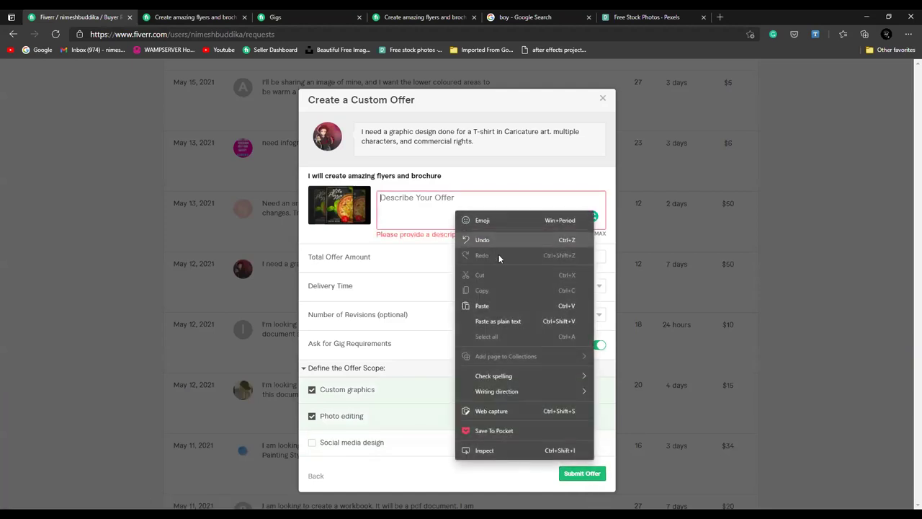
left_click(504, 322)
left_click(580, 472)
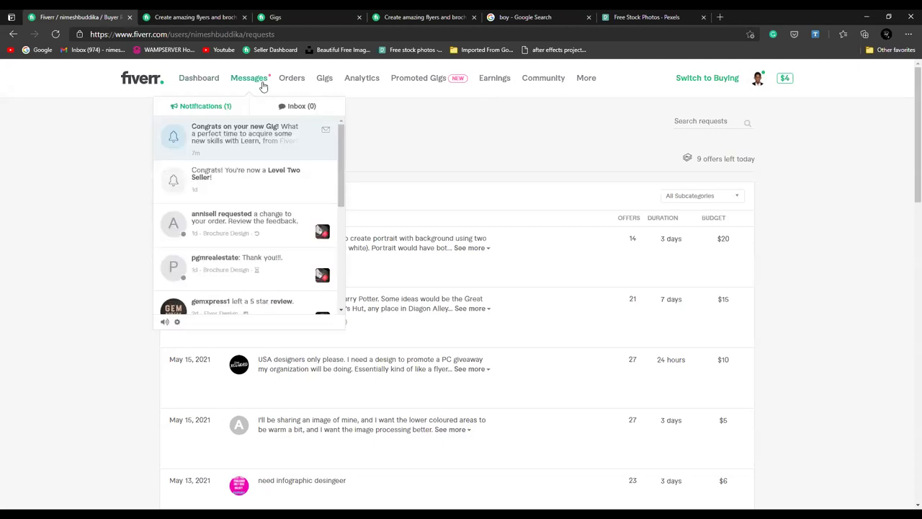
Open the Seller Dashboard showing two $20 active orders totaling $40
left_click(205, 78)
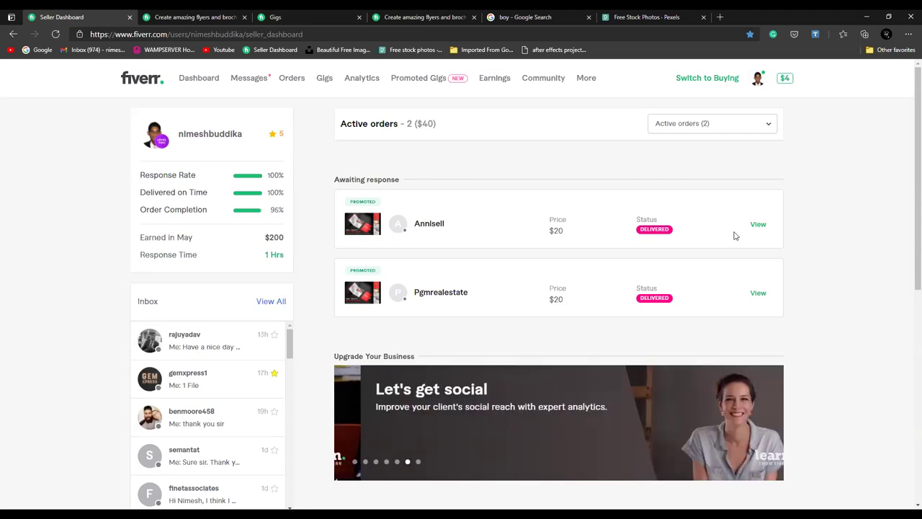
Open the first active order, show its requirements, and open the simplebooklet example in a new tab
left_click(757, 224)
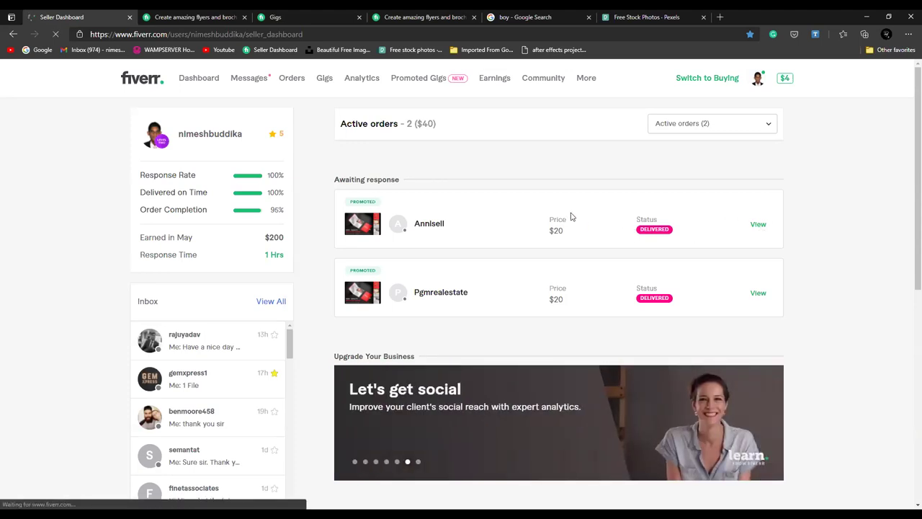
scroll(482, 209, "down", 3)
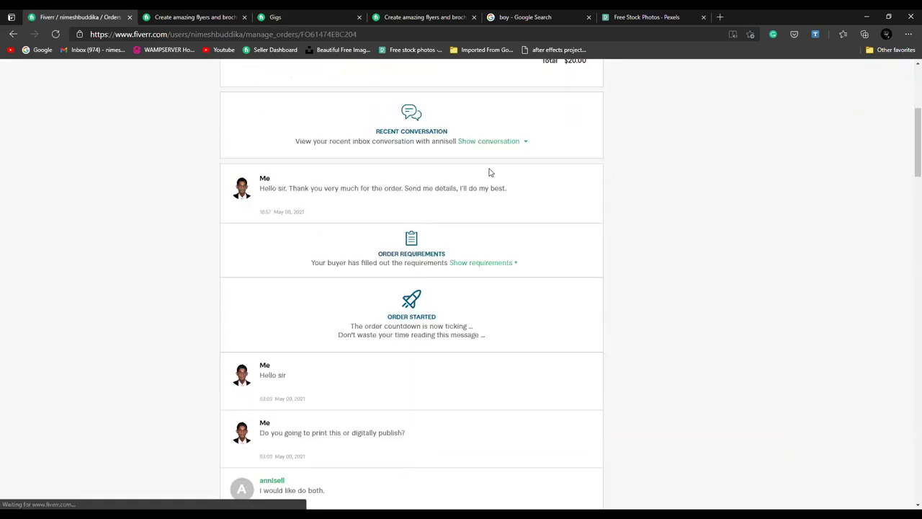
left_click(481, 263)
scroll(475, 261, "down", 2)
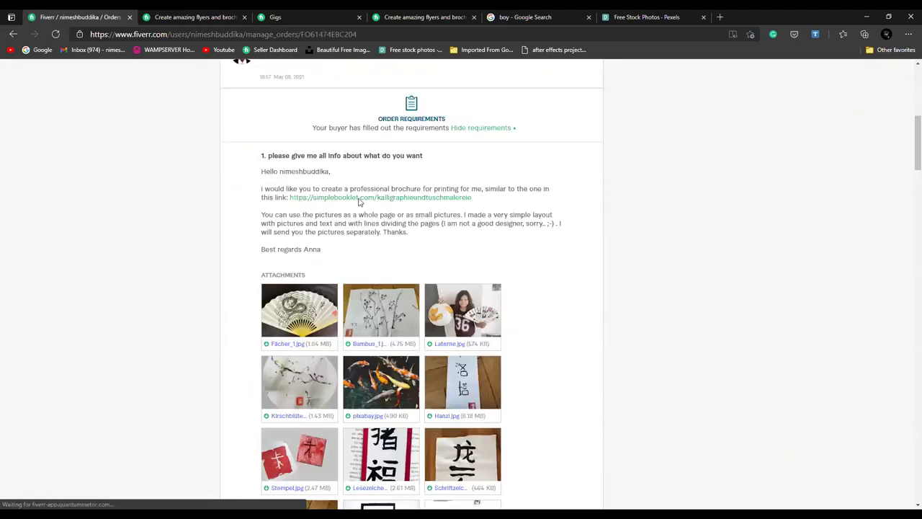
scroll(356, 205, "down", 1)
scroll(317, 202, "up", 1)
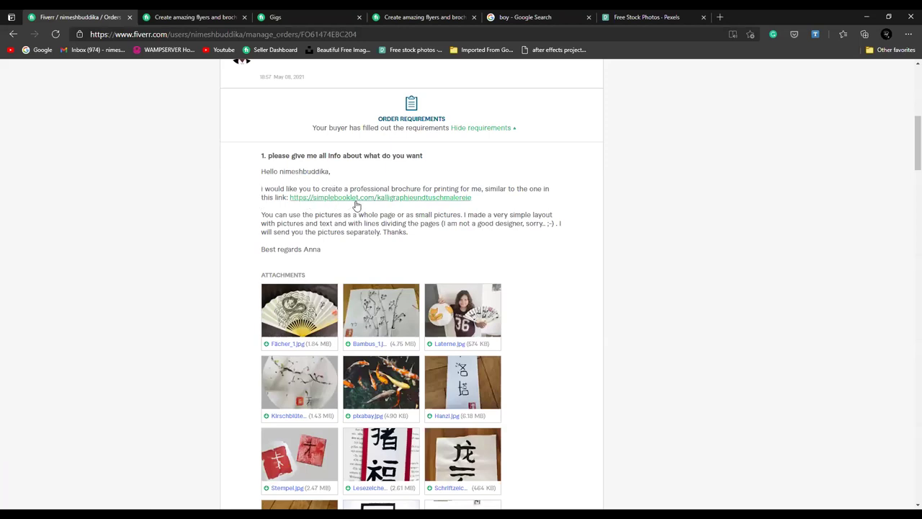
scroll(350, 195, "up", 1)
scroll(235, 248, "down", 1)
scroll(235, 248, "down", 1)
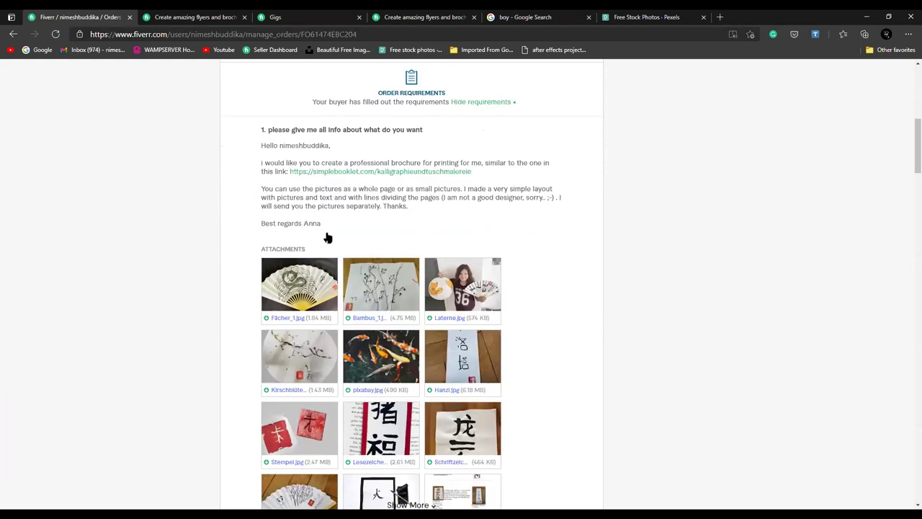
scroll(325, 237, "up", 2)
middle_click(327, 231)
Page the calligraphy booklet forward to pages 6–7, then return to the Fiverr order tab
left_click(198, 22)
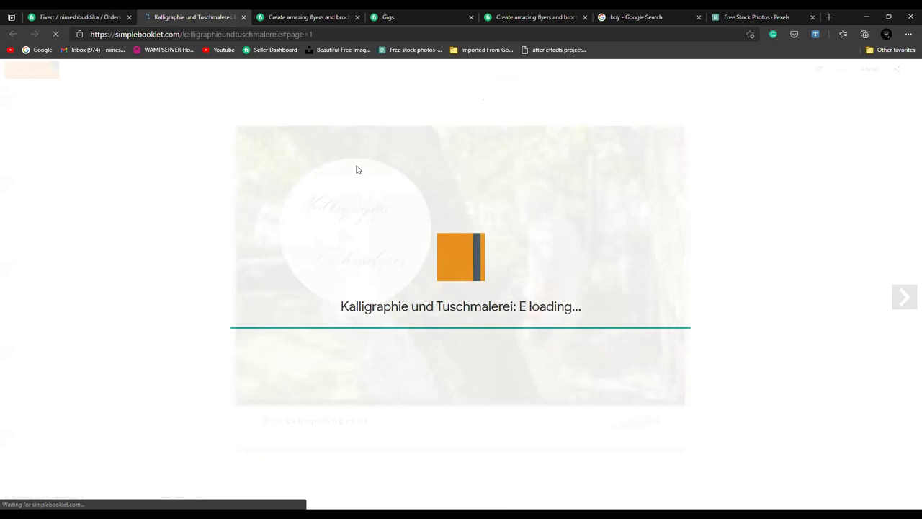
left_click(896, 303)
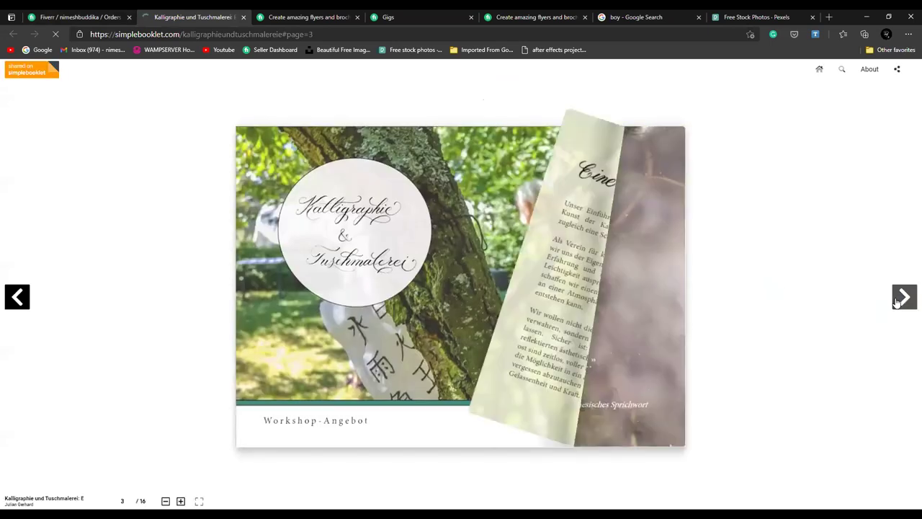
left_click(895, 303)
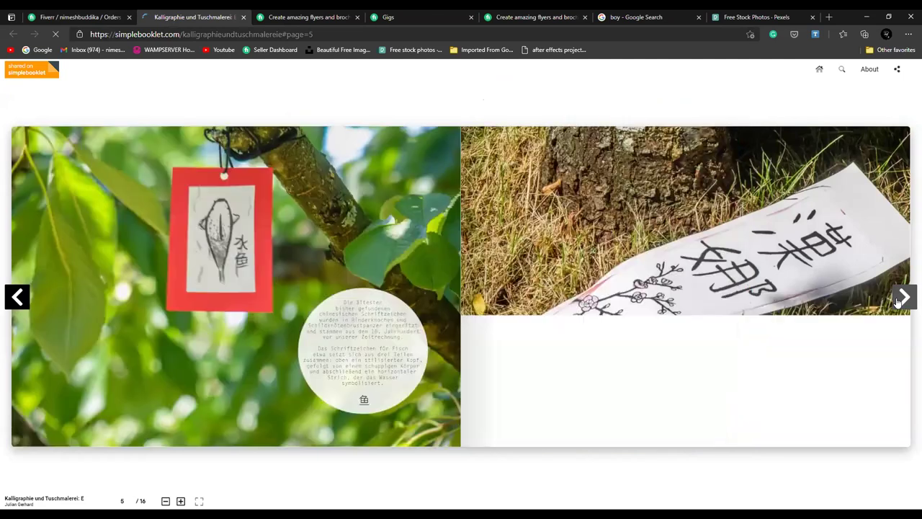
left_click(896, 304)
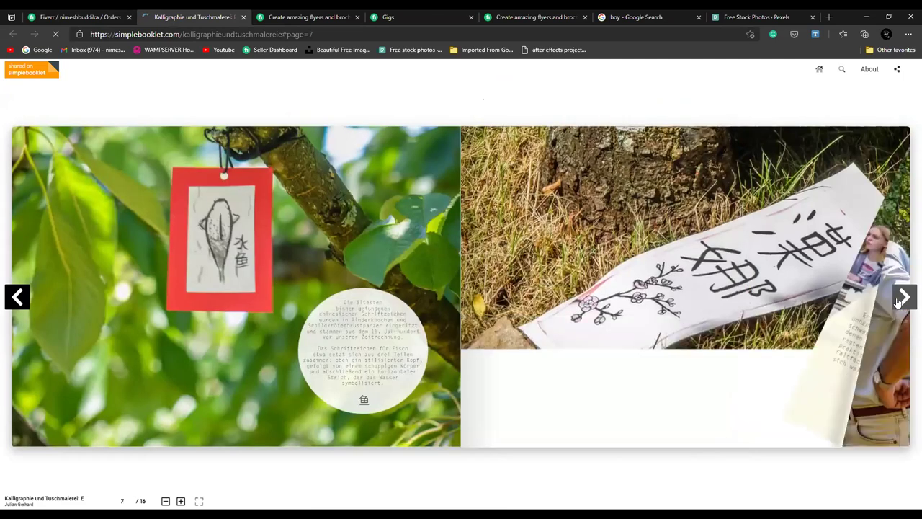
left_click(101, 17)
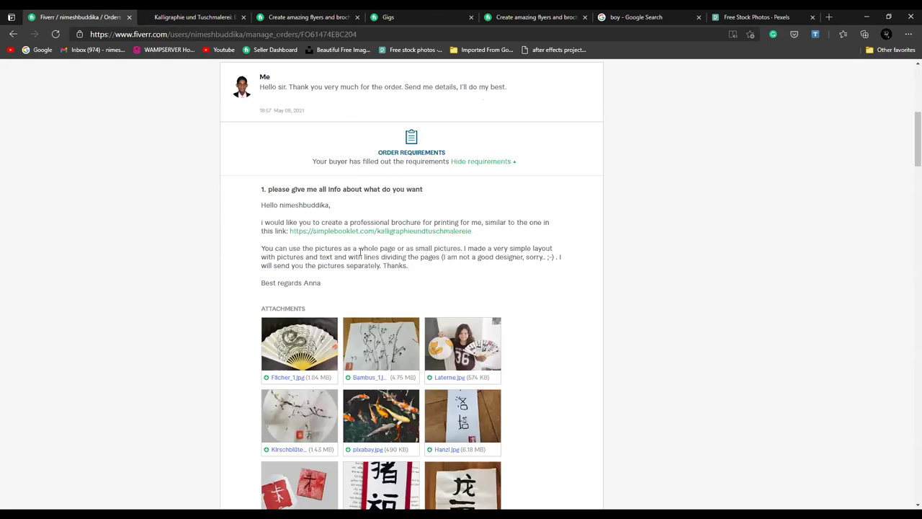
Select the buyer's requirements text to review it, then clear the selection
scroll(368, 257, "down", 1)
scroll(367, 257, "down", 1)
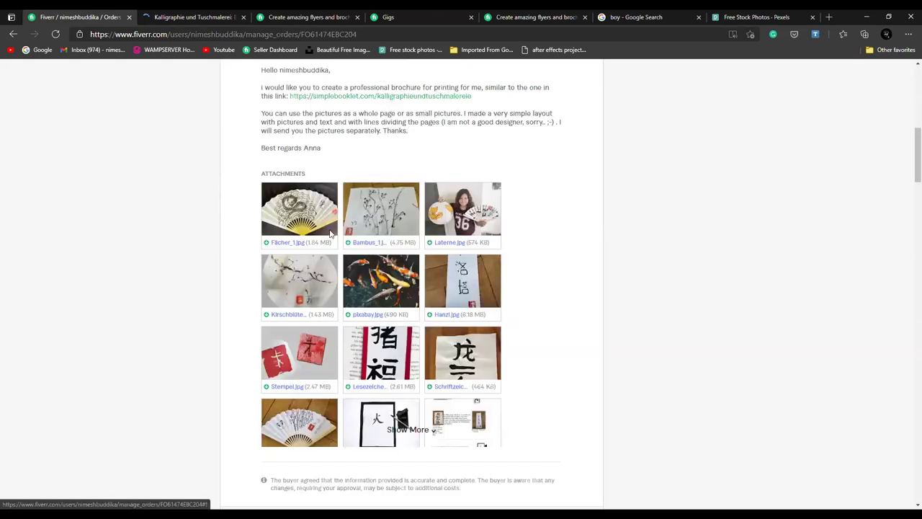
scroll(407, 254, "up", 1)
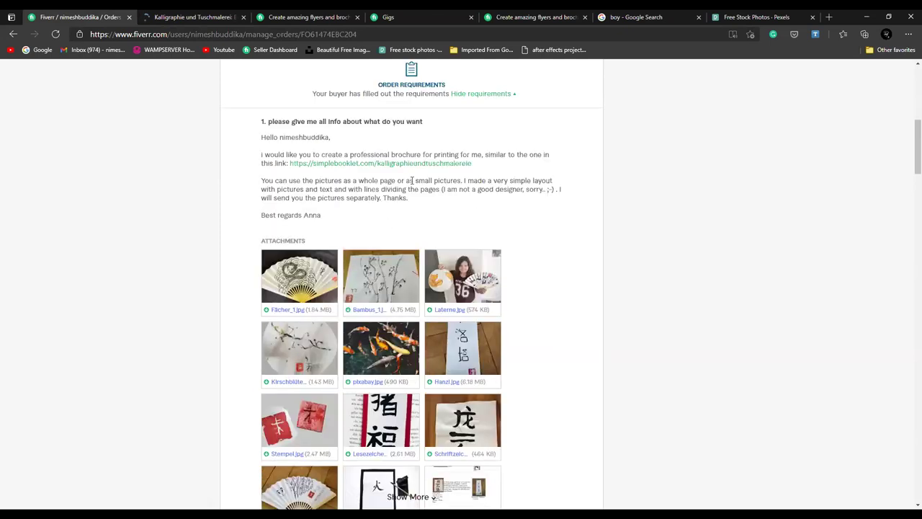
scroll(402, 207, "up", 1)
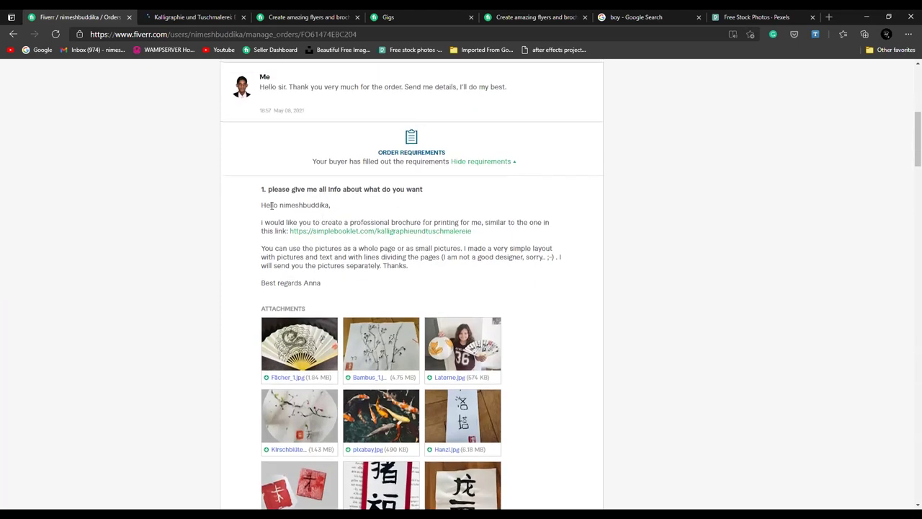
left_click_drag(261, 204, 361, 286)
left_click(453, 279)
left_click_drag(262, 204, 393, 281)
left_click(393, 282)
Expand the attachments list with Show More to reveal files like Fächer_2.jpg
scroll(392, 282, "down", 1)
scroll(391, 278, "down", 2)
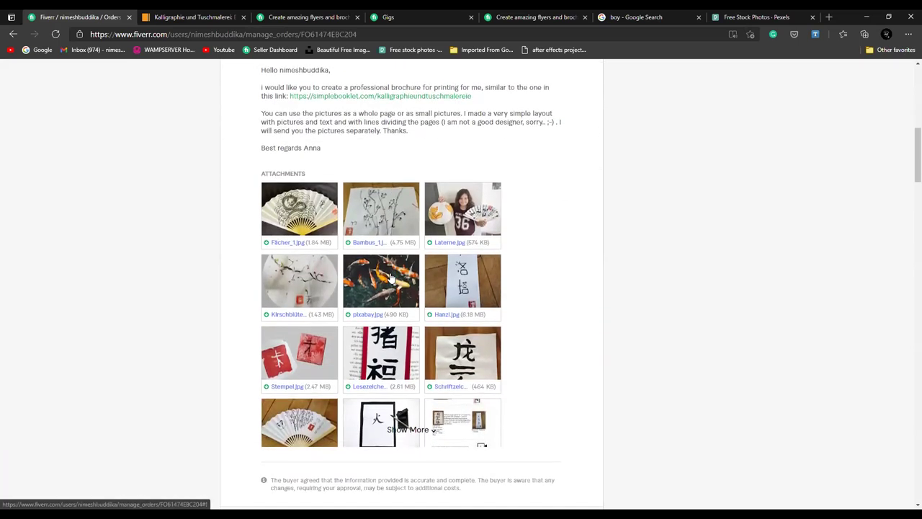
left_click(409, 361)
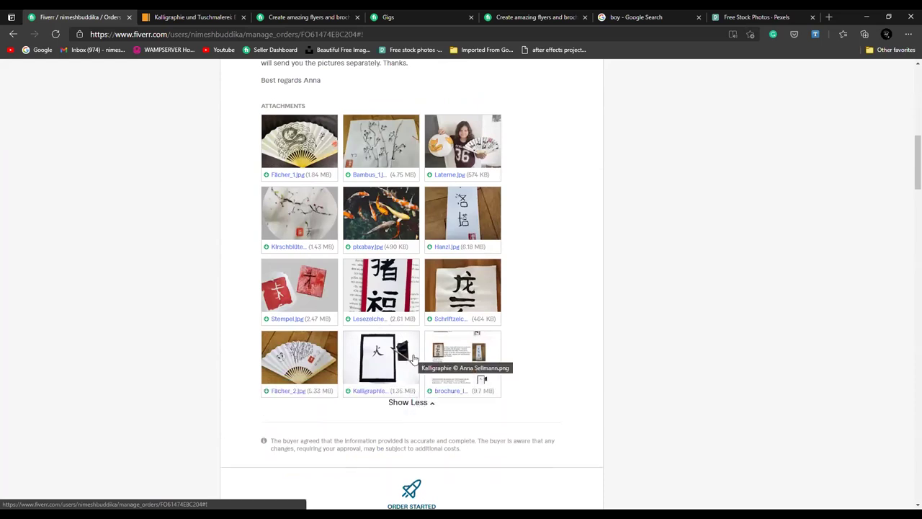
scroll(410, 359, "up", 2)
scroll(412, 359, "up", 6)
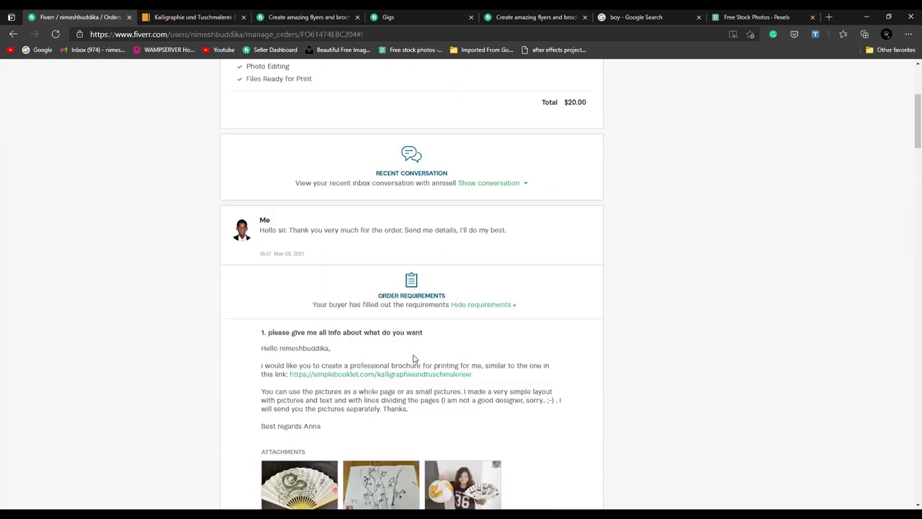
left_click(569, 113)
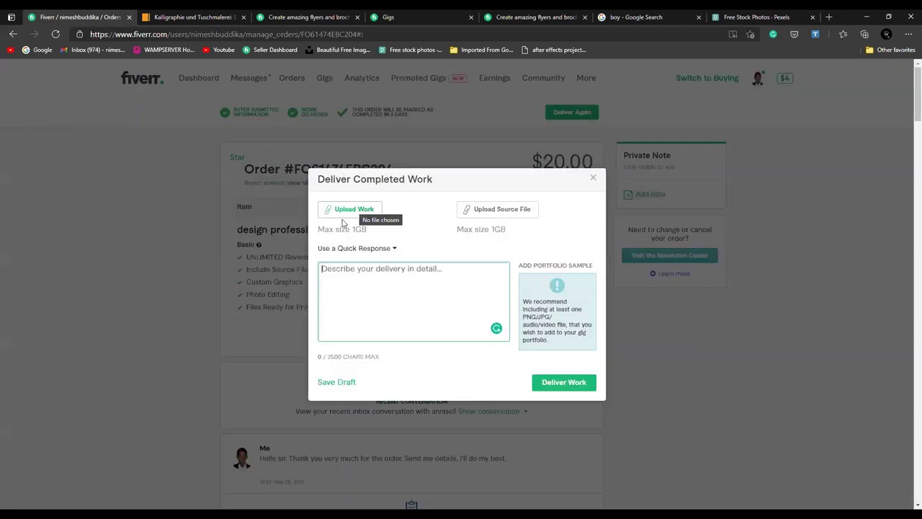
left_click(364, 208)
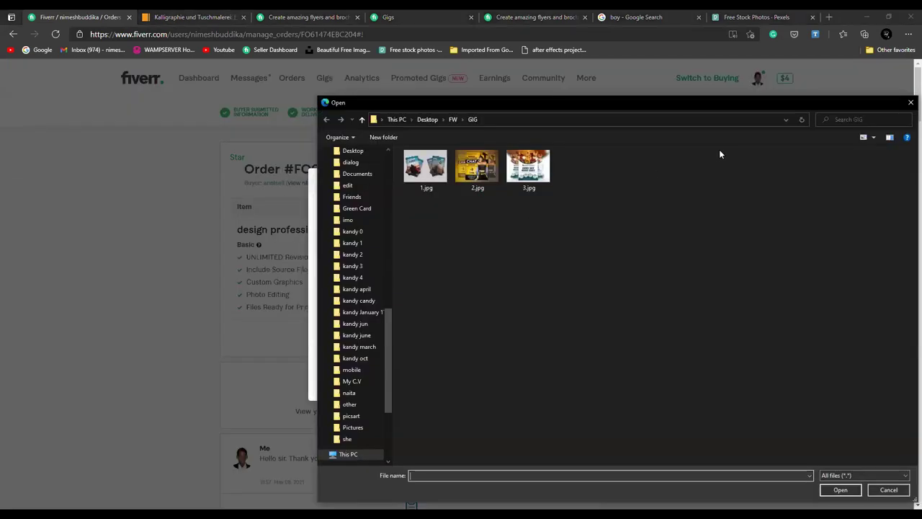
left_click(909, 103)
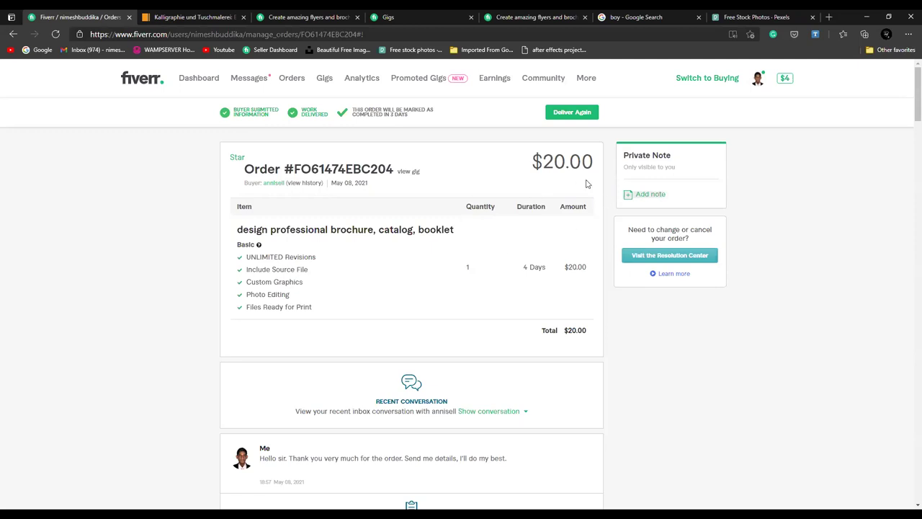
Return to the Seller Dashboard listing both $20 orders awaiting response
scroll(566, 206, "down", 1)
scroll(576, 162, "up", 1)
left_click(200, 80)
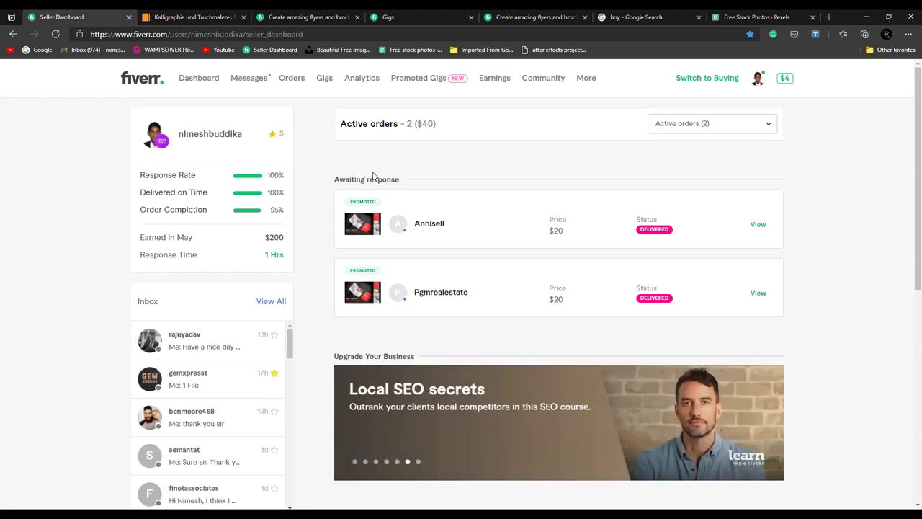
Open the Earnings page showing $2,000 net income, $200 pending clearance and $4 available
scroll(385, 158, "down", 2)
scroll(386, 160, "up", 2)
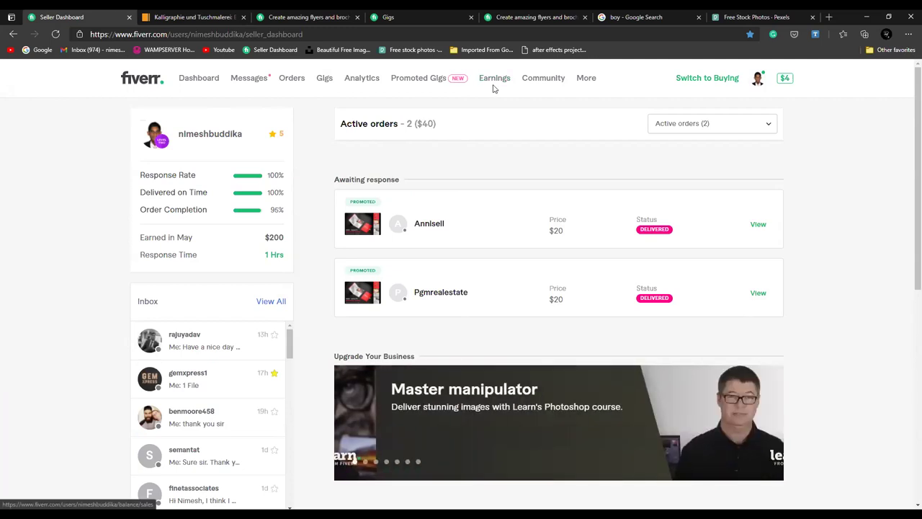
left_click(492, 81)
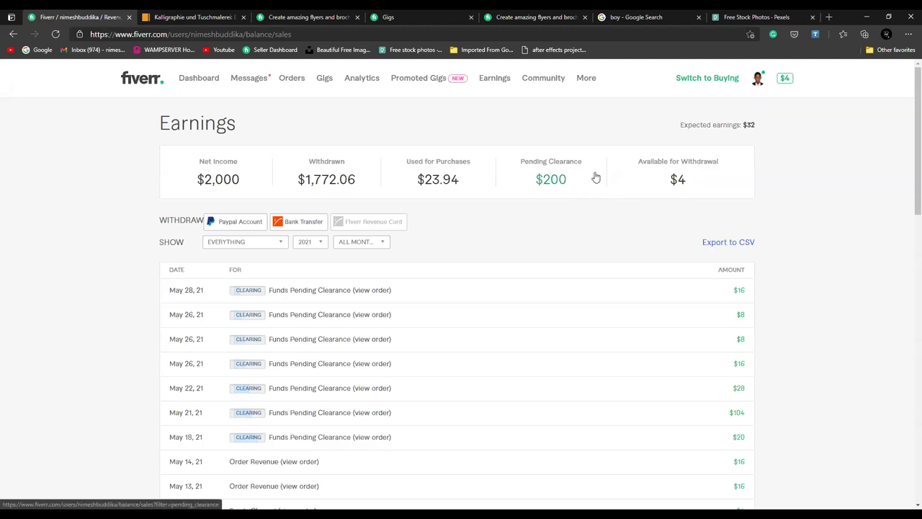
mouse_move(579, 199)
left_mouse_down()
mouse_move(525, 180)
mouse_move(569, 203)
left_mouse_up()
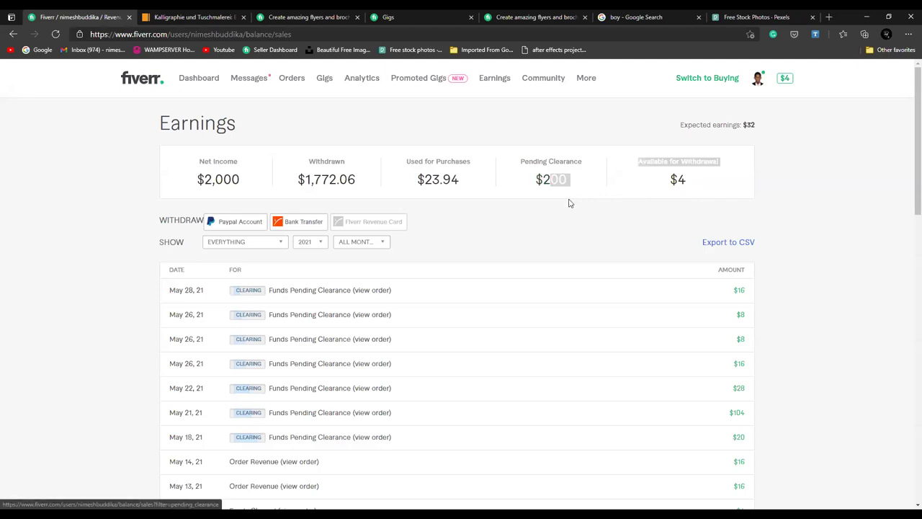
left_click(569, 203)
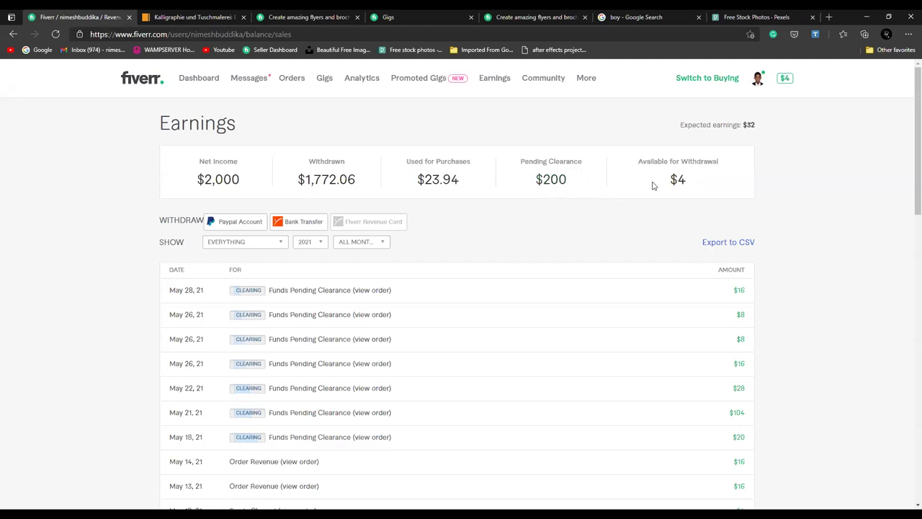
scroll(652, 185, "down", 2)
scroll(653, 185, "up", 2)
Load payoneer.com in the Gigs tab, then start playing the Payoneer account tutorial video
mouse_move(375, 221)
left_click(387, 17)
left_click(231, 34)
type("payo")
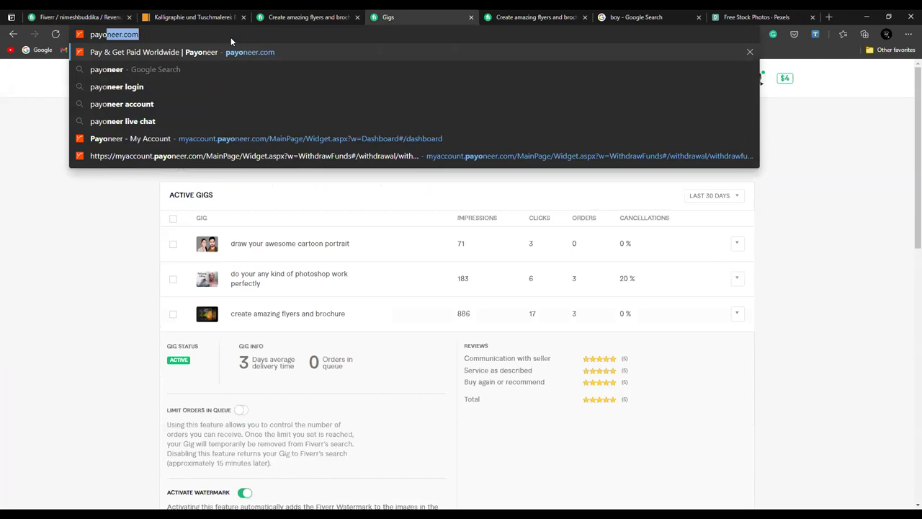
key("End")
key("Return")
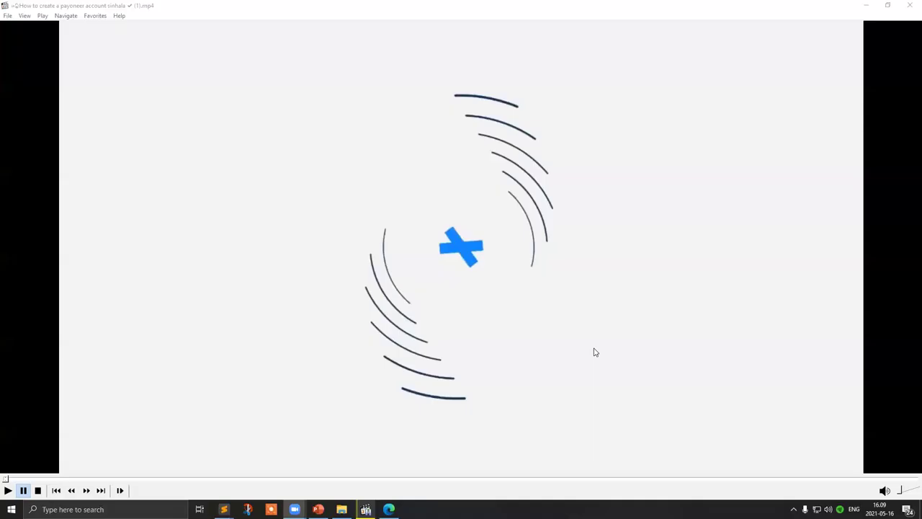
key("space")
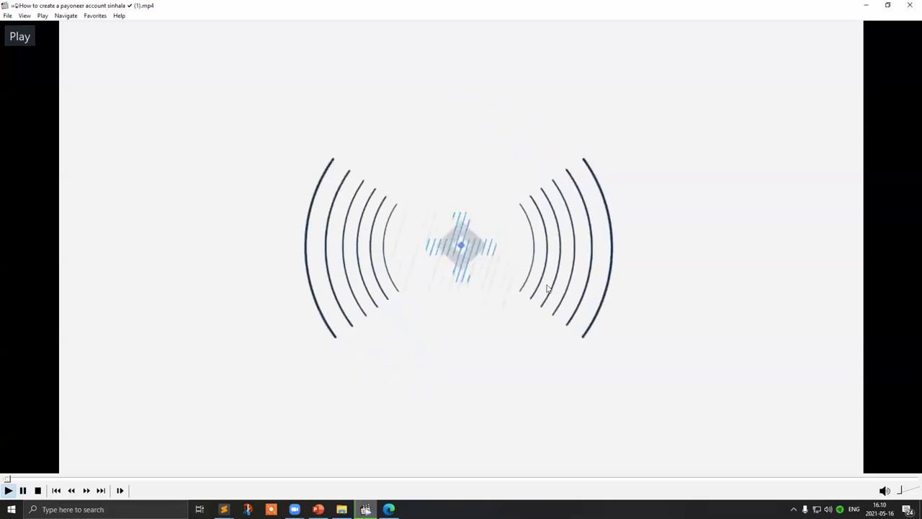
Seek the Payoneer tutorial forward and pause it at the Sign Up form's Getting Started step
key("space")
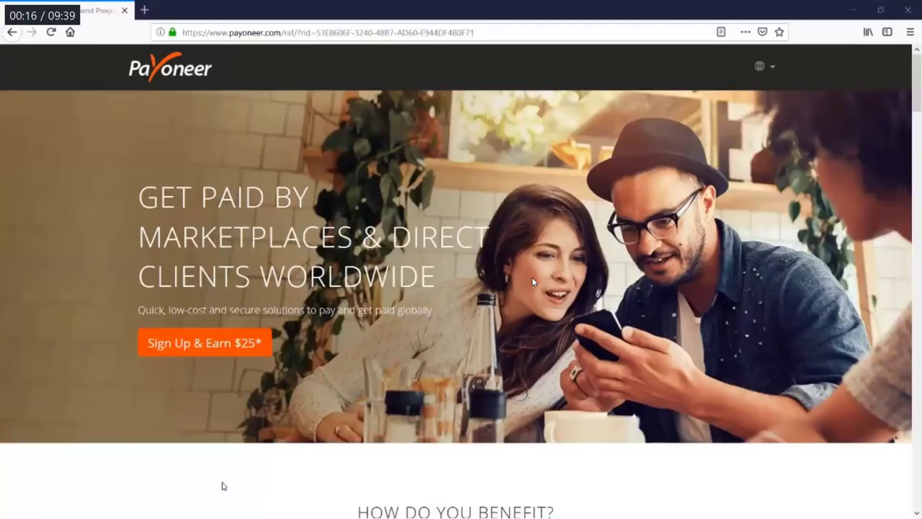
key("space")
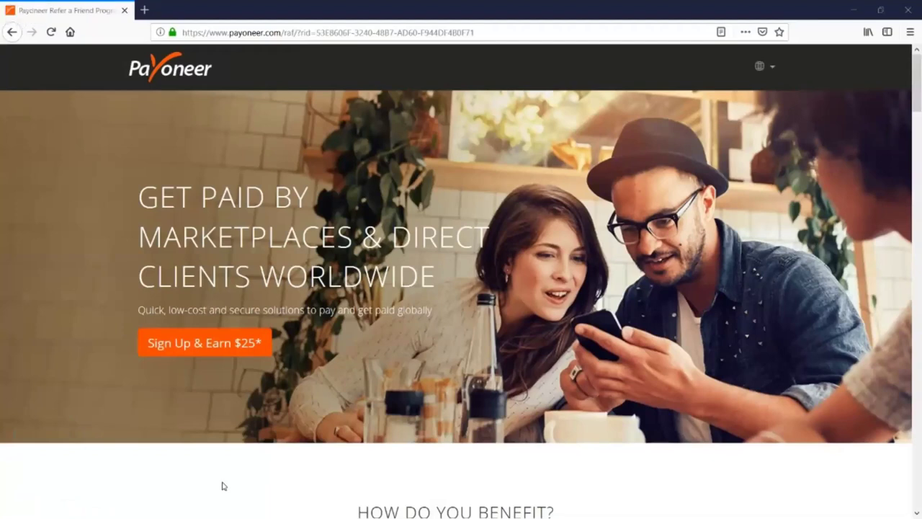
key("Right")
key("Right")
key("Right")
key("Right")
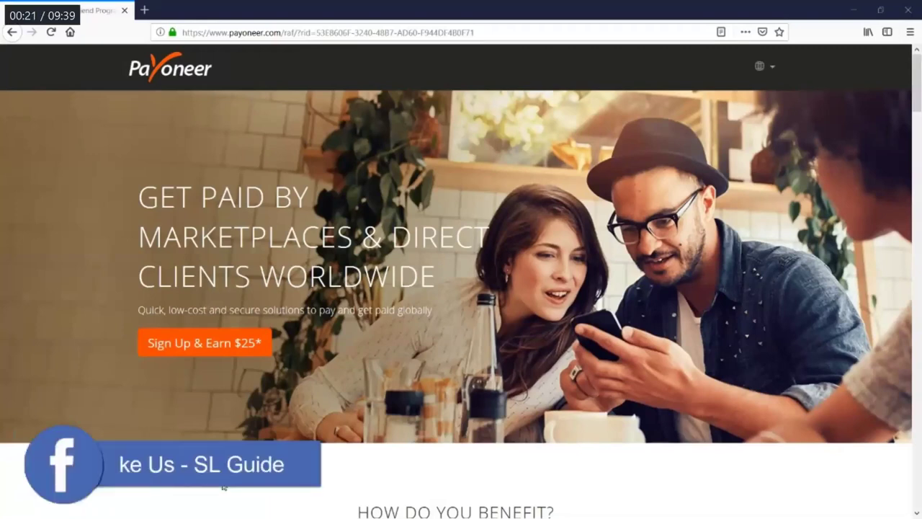
key("Right")
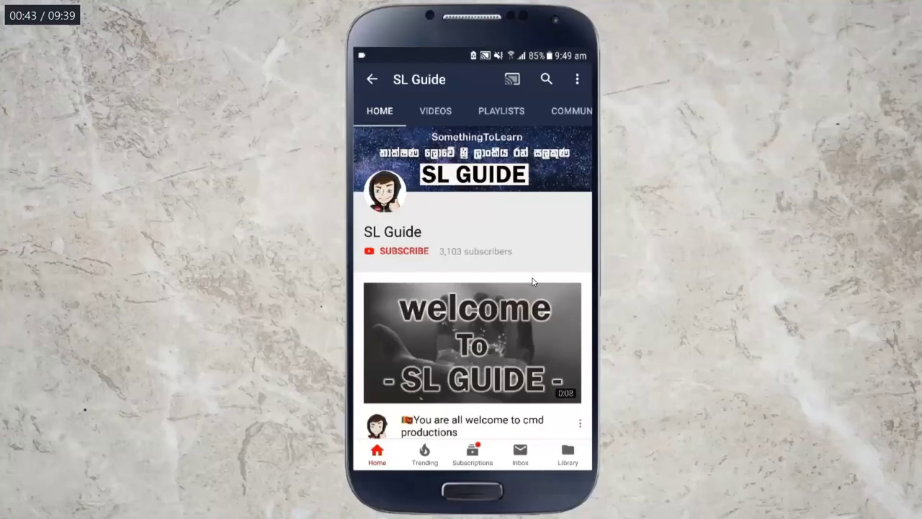
key("Right")
key("Right")
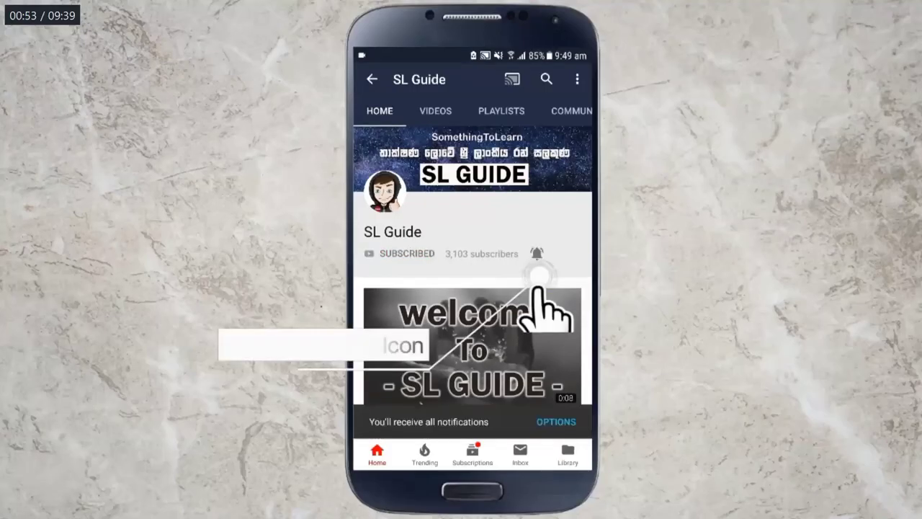
key("Right")
key("Right")
key("Right")
key("Right")
key("space")
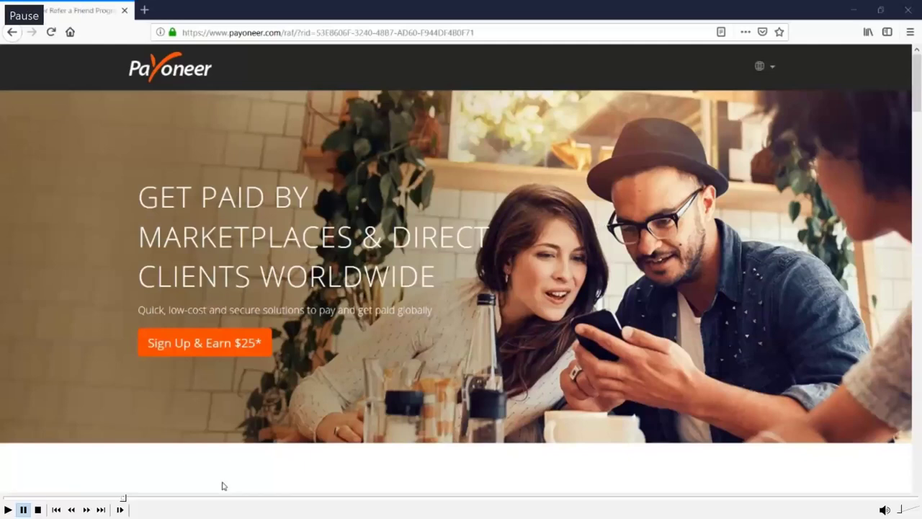
key("Right")
key("Right")
key("Right")
key("Right")
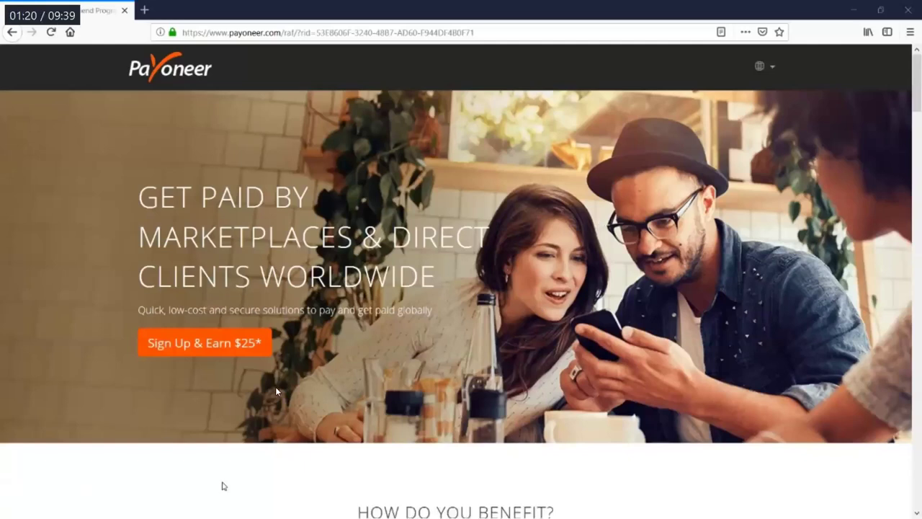
key("Right")
key("Right")
key("Right")
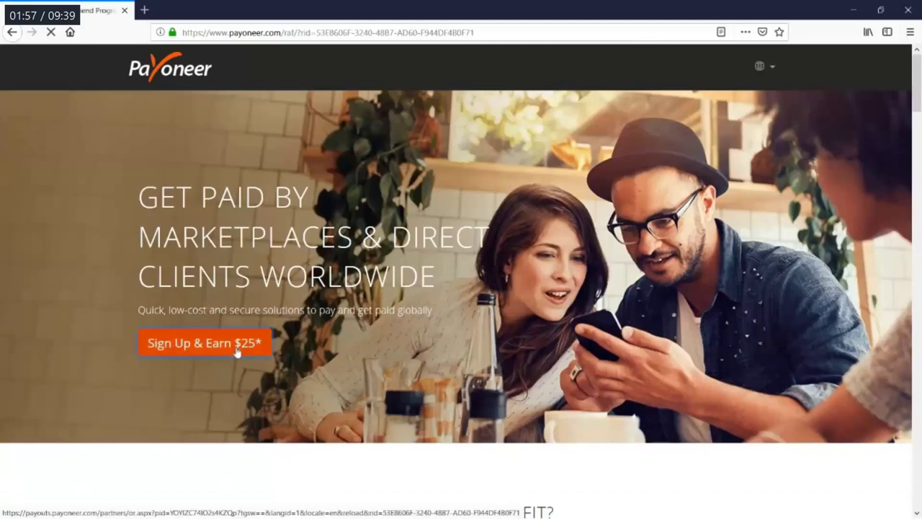
key("space")
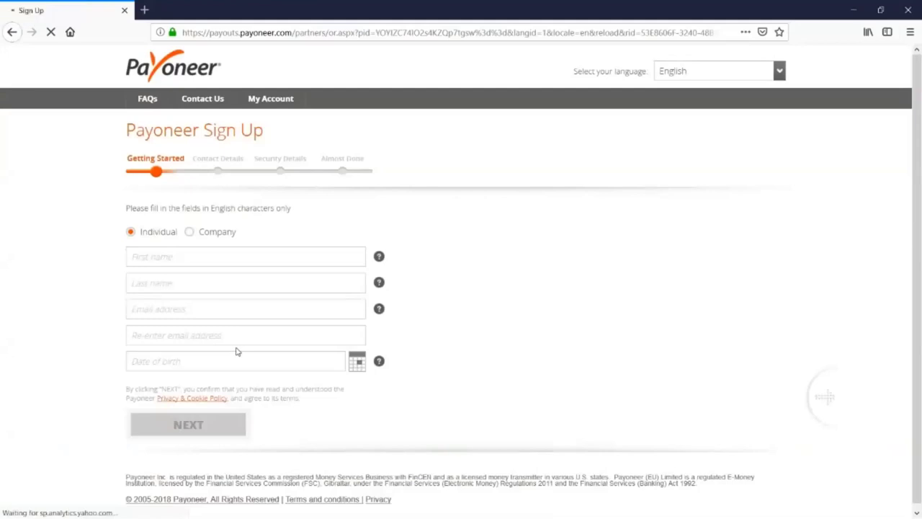
Step the tutorial through the completed first sign-up page to the contact details page
key("Right")
key("Right")
key("Right")
key("Right")
key("Left")
key("Left")
key("Left")
key("Right")
key("Right")
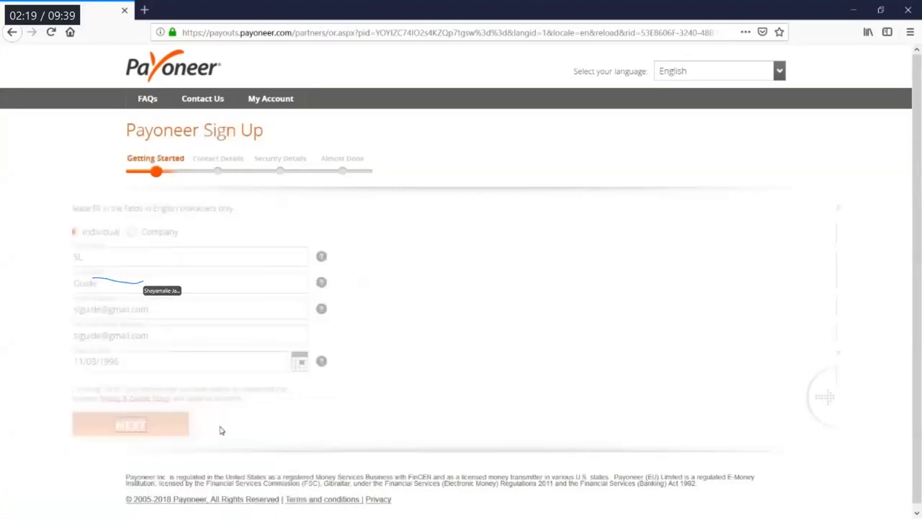
key("Right")
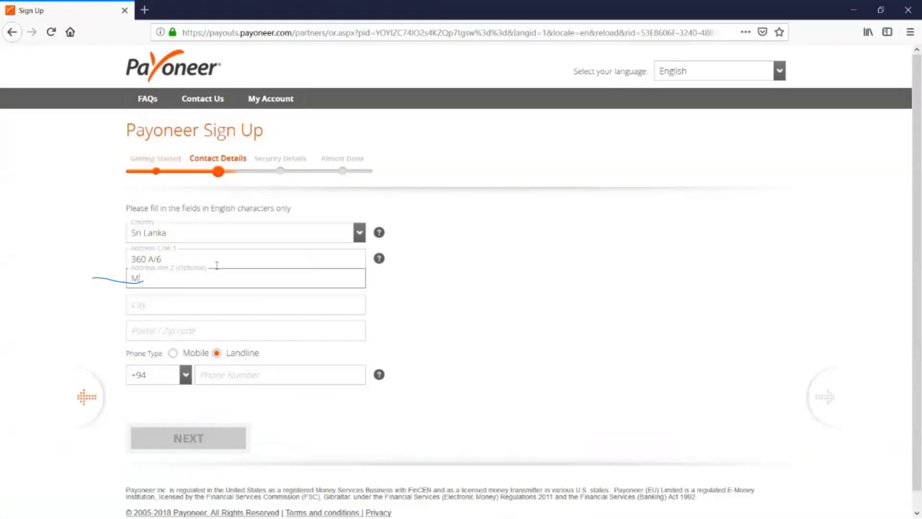
key("Right")
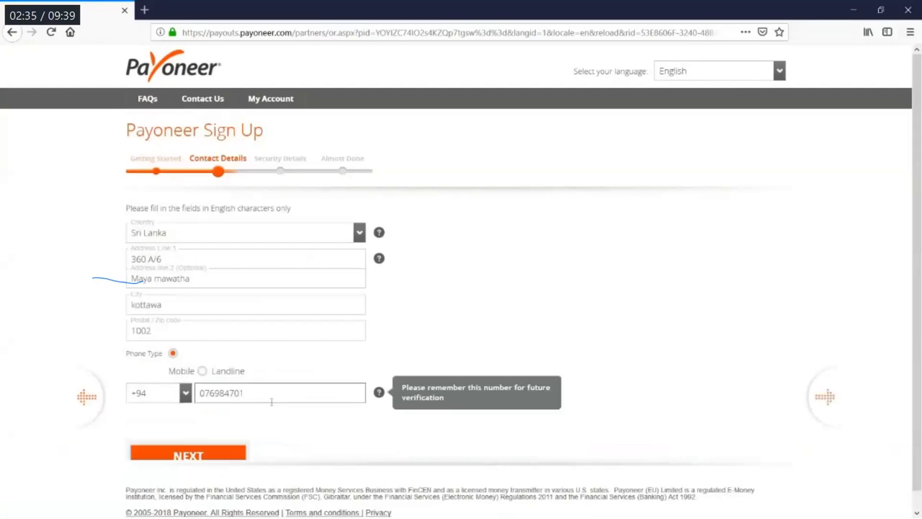
key("Right")
key("Right")
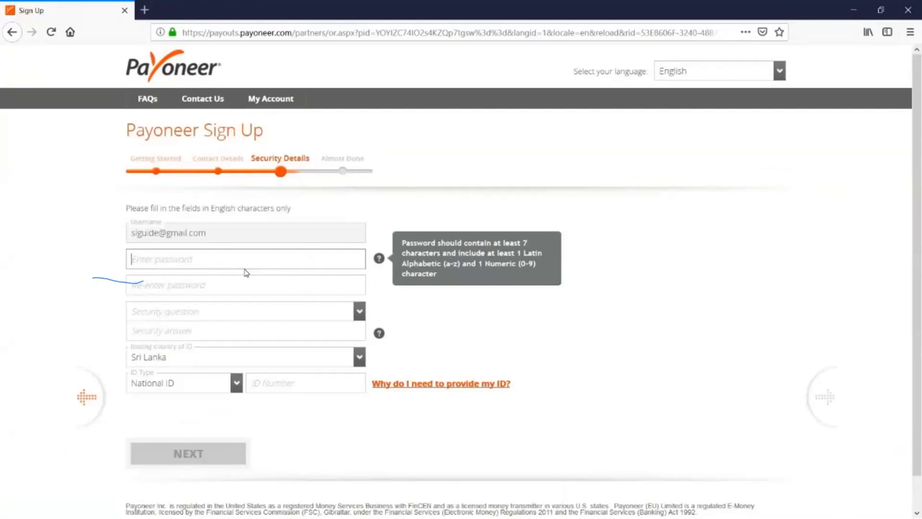
Skip through the security and bank-details steps, pausing then resuming the tutorial
key("Right")
key("Right")
key("Right")
key("Right")
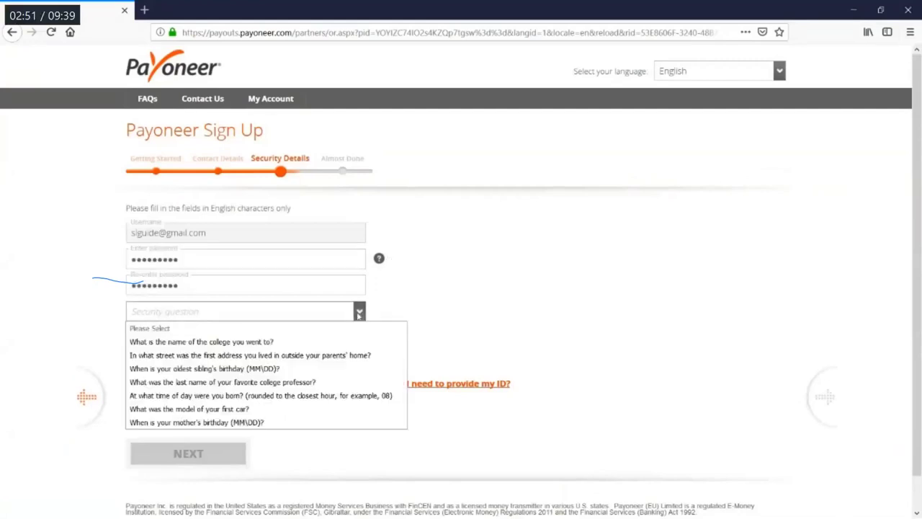
key("Right")
key("Right")
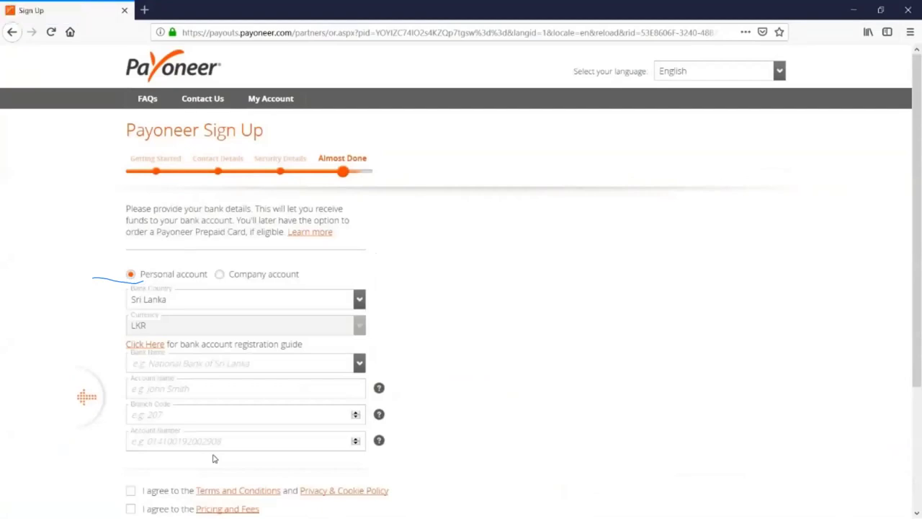
key("Right")
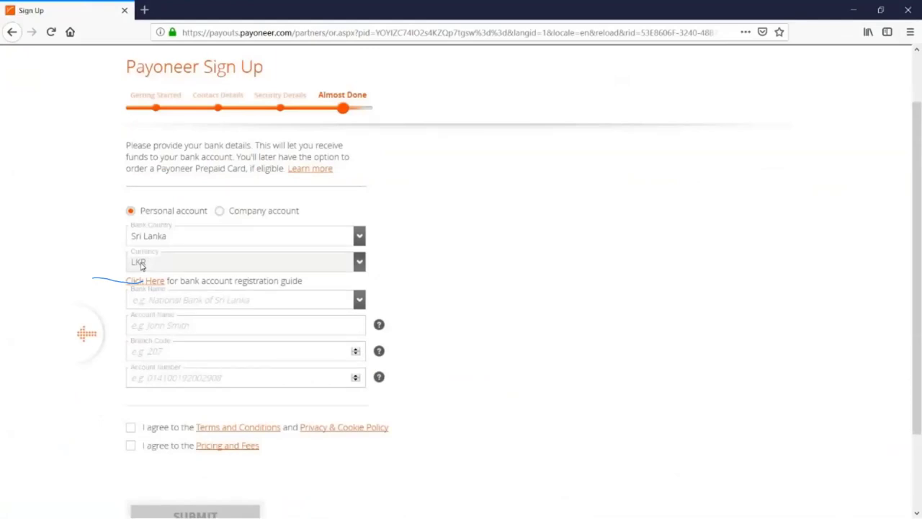
key("Right")
key("Right")
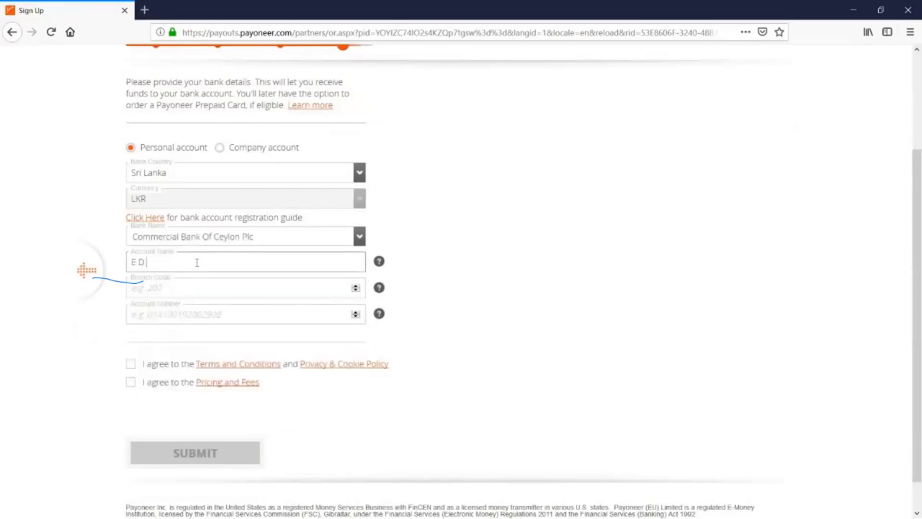
key("space")
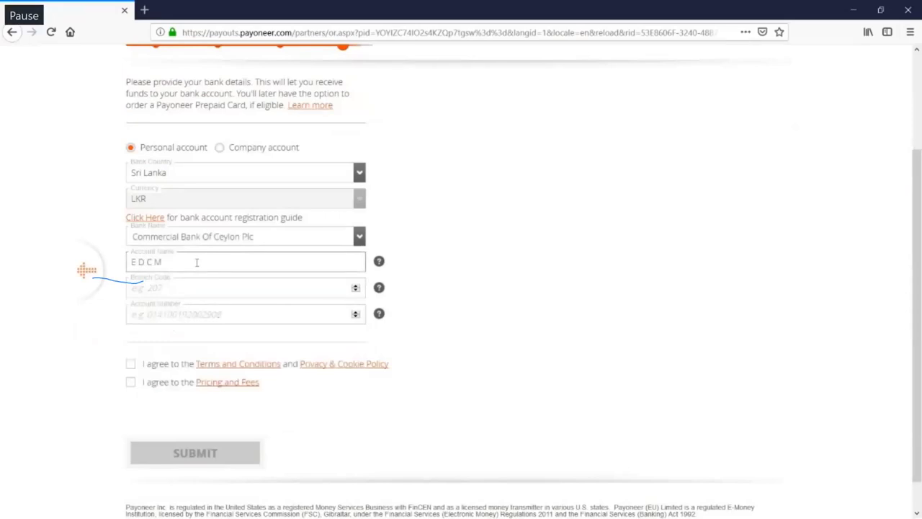
key("space")
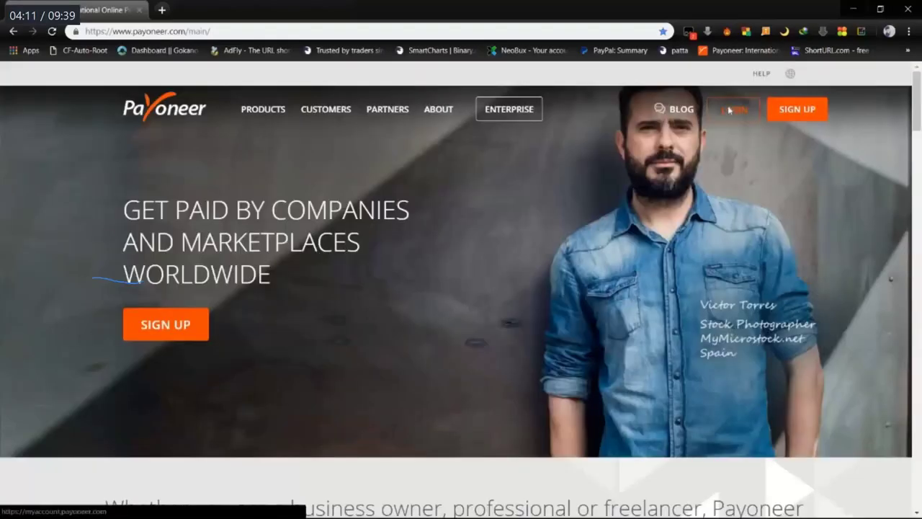
Exit full-screen playback, minimize the player and bring up the browser's Payoneer home page
left_click(726, 107)
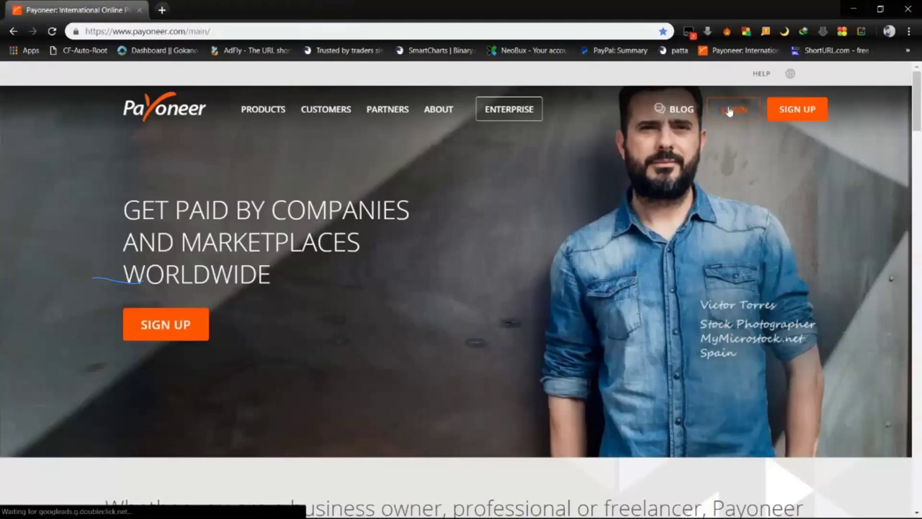
double_click(548, 251)
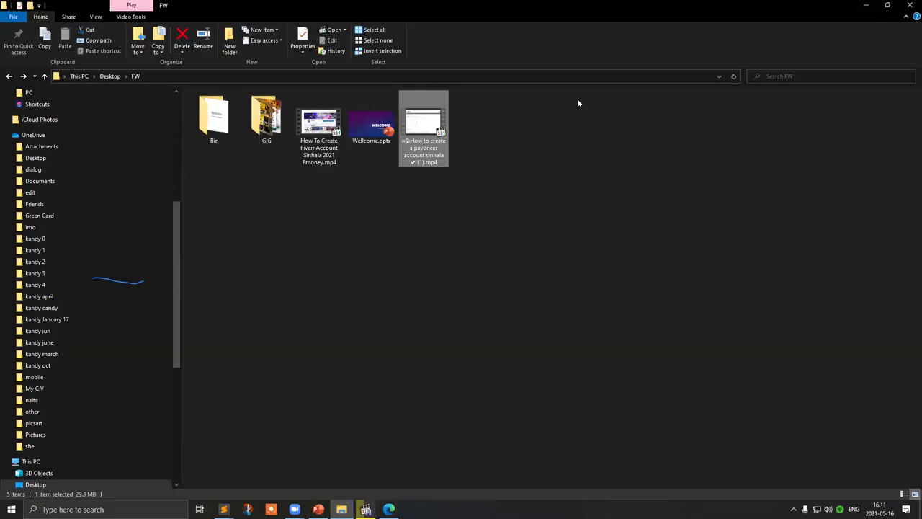
left_click(865, 5)
left_click(342, 508)
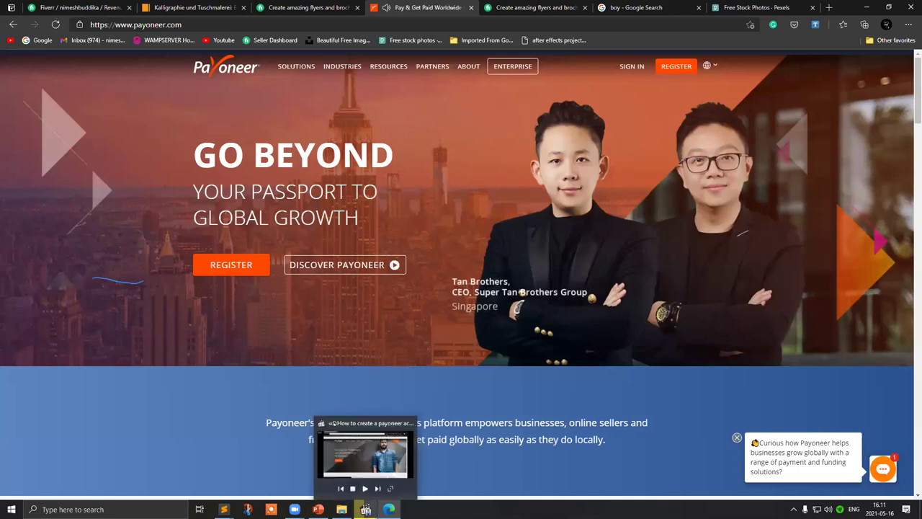
Return to the browser and go to the sign-in page from Payoneer's homepage
mouse_move(294, 508)
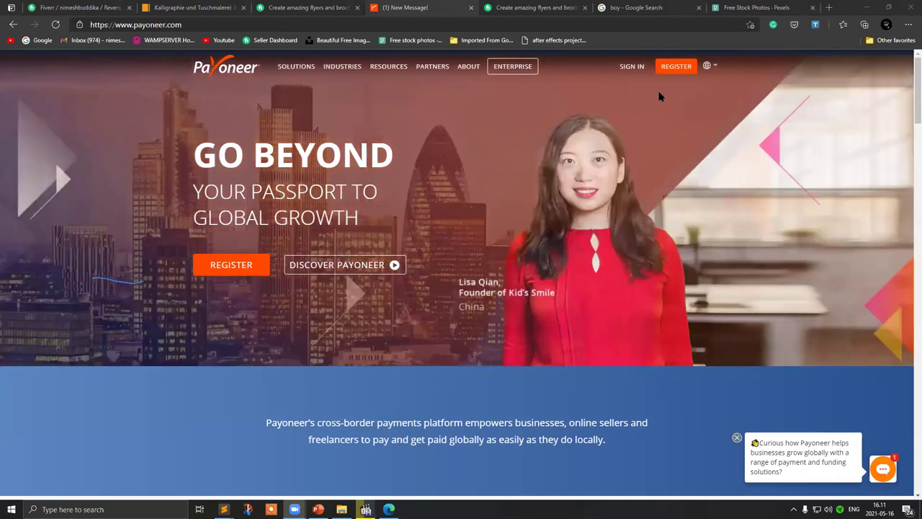
left_click(633, 66)
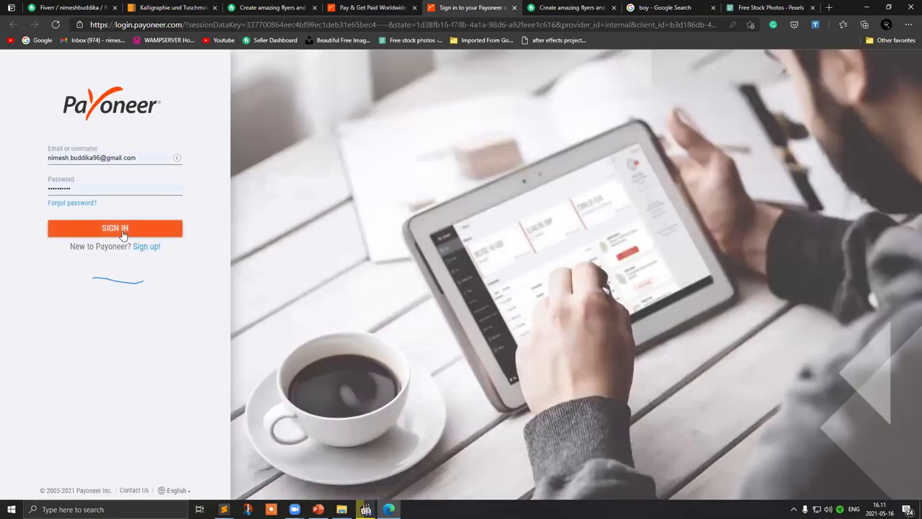
Sign in with the saved credentials to reach the Payoneer dashboard balances
left_click(120, 231)
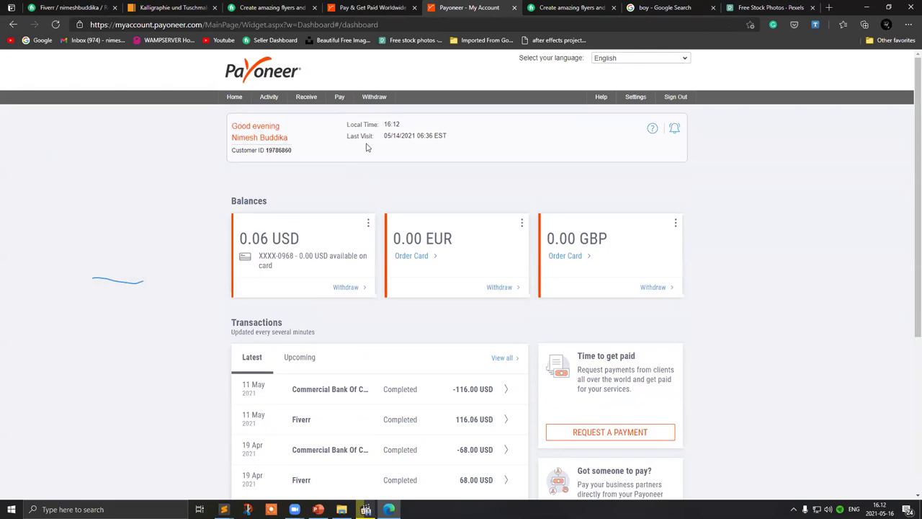
left_click(276, 6)
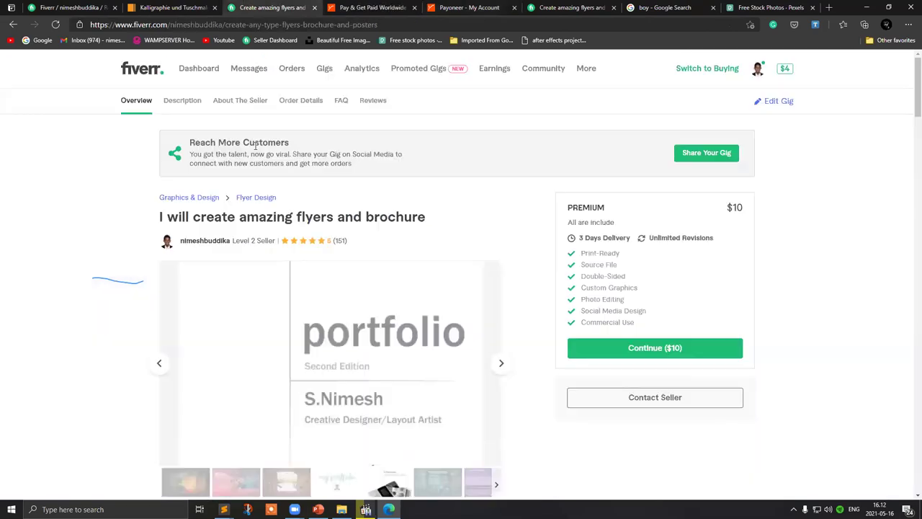
left_click(75, 7)
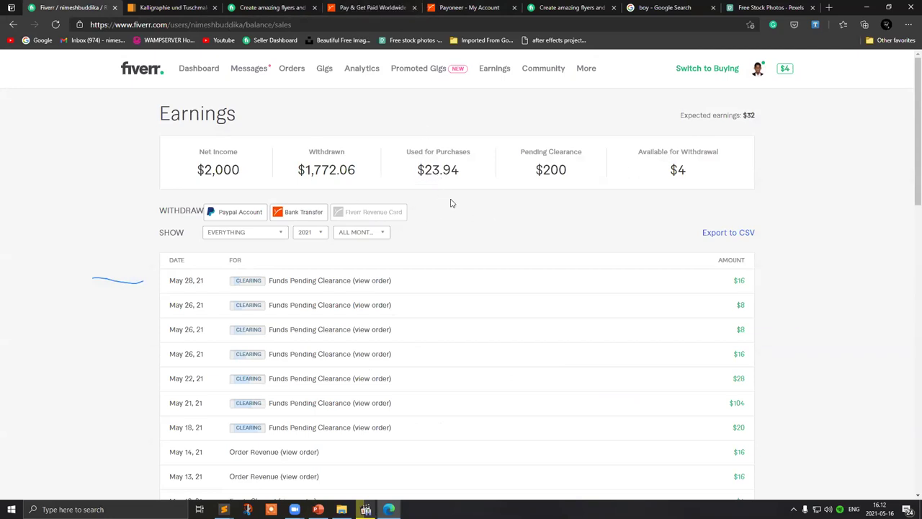
mouse_move(387, 215)
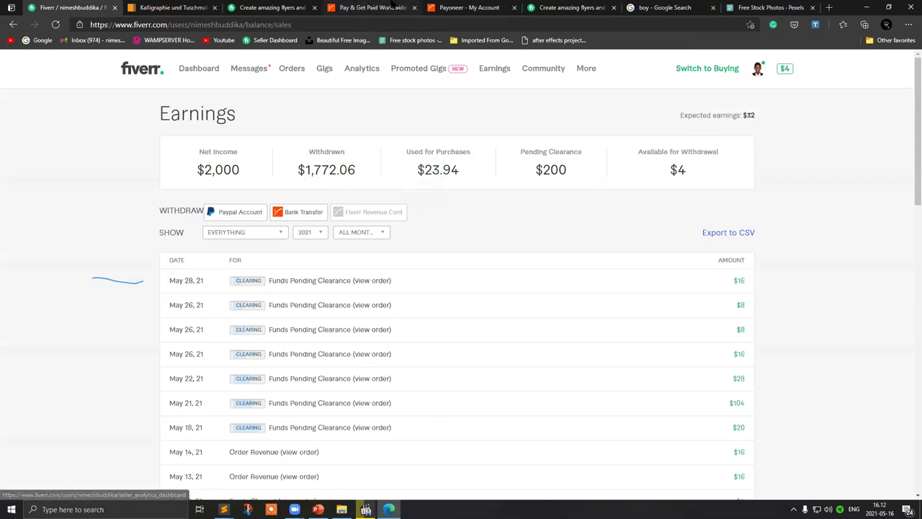
left_click(373, 7)
left_click(449, 8)
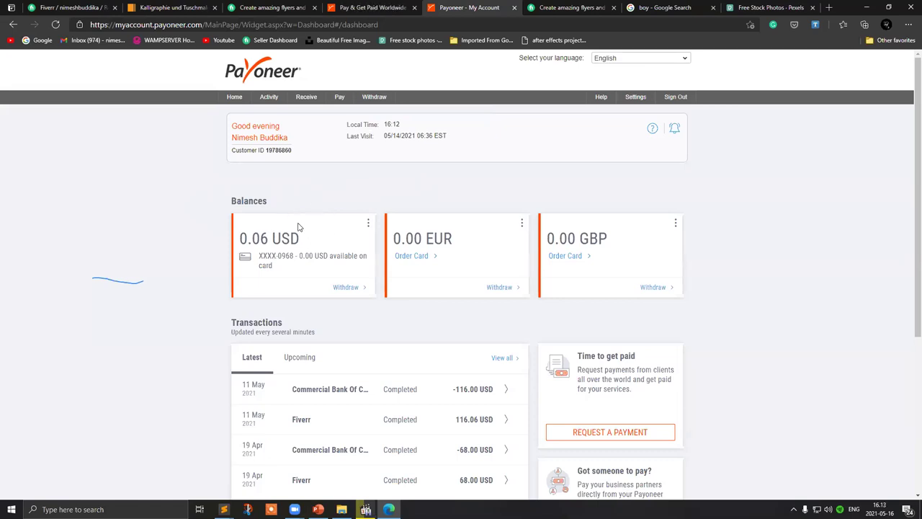
scroll(299, 227, "down", 1)
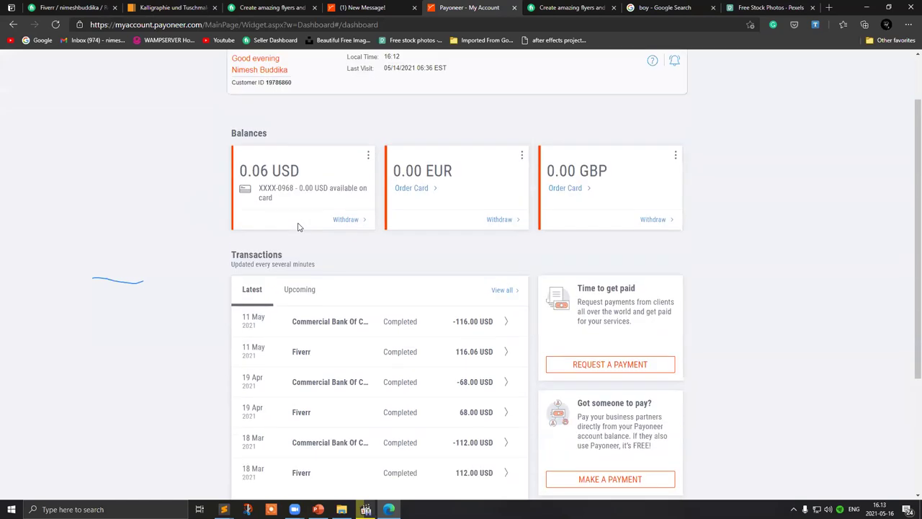
scroll(297, 225, "up", 1)
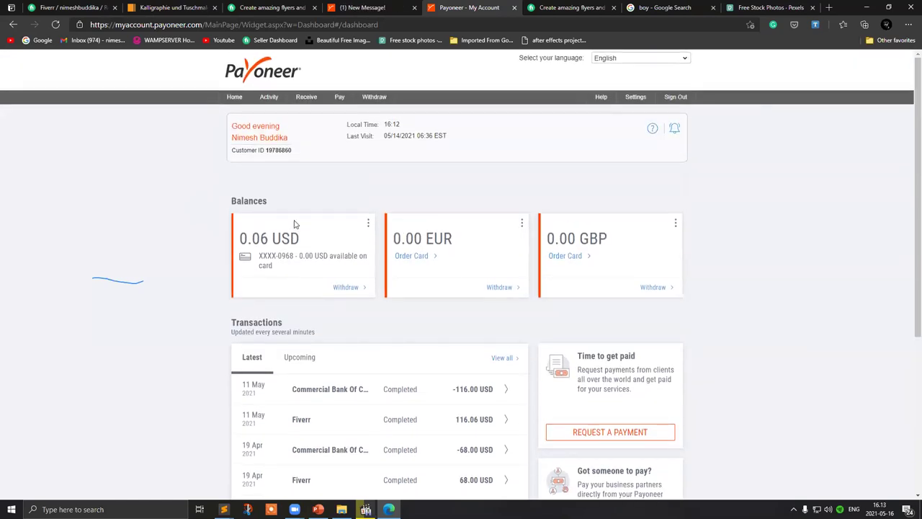
Start a 0.06 USD withdrawal to the linked bank account and review the below-minimum warning
left_click(346, 288)
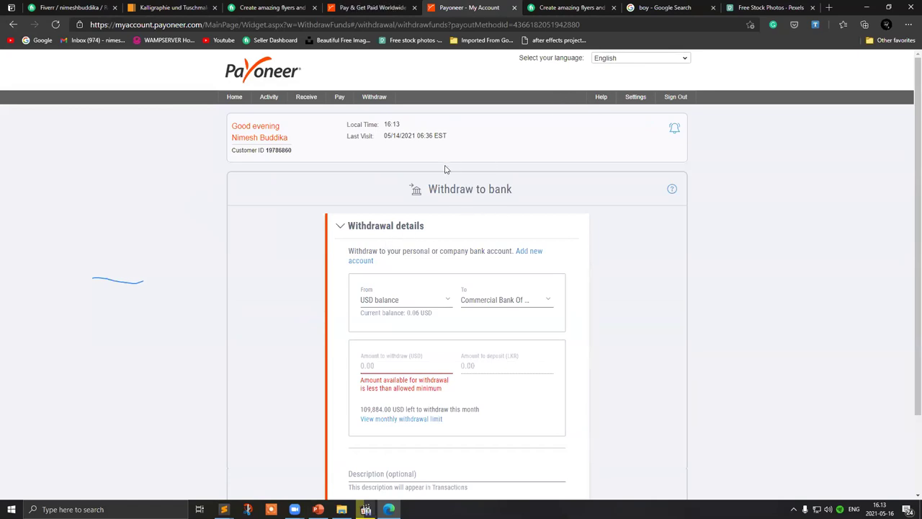
scroll(446, 170, "down", 1)
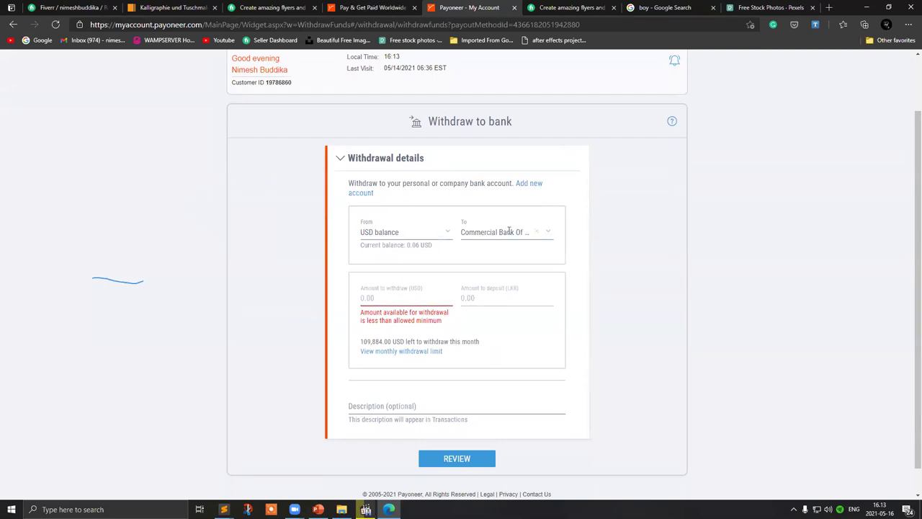
left_click(551, 236)
left_click(526, 246)
left_click_drag(449, 324, 355, 315)
left_click(355, 315)
scroll(403, 295, "up", 1)
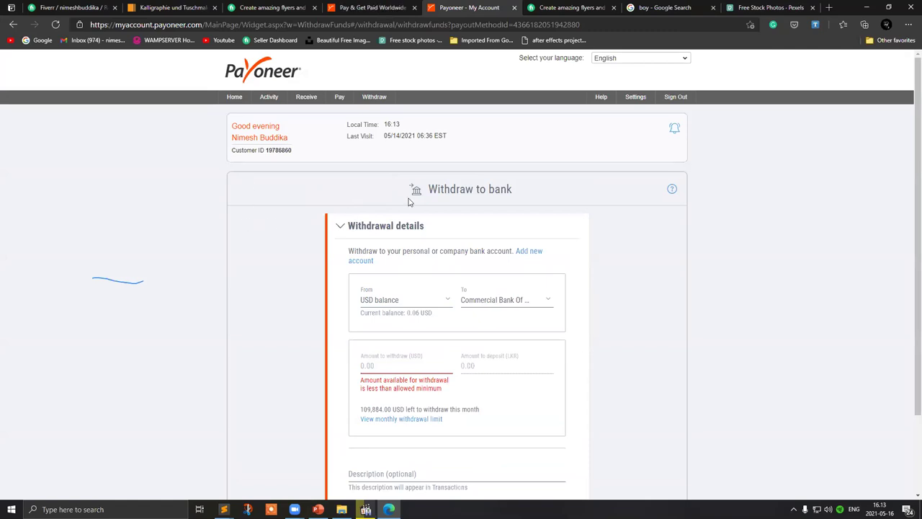
scroll(509, 221, "down", 2)
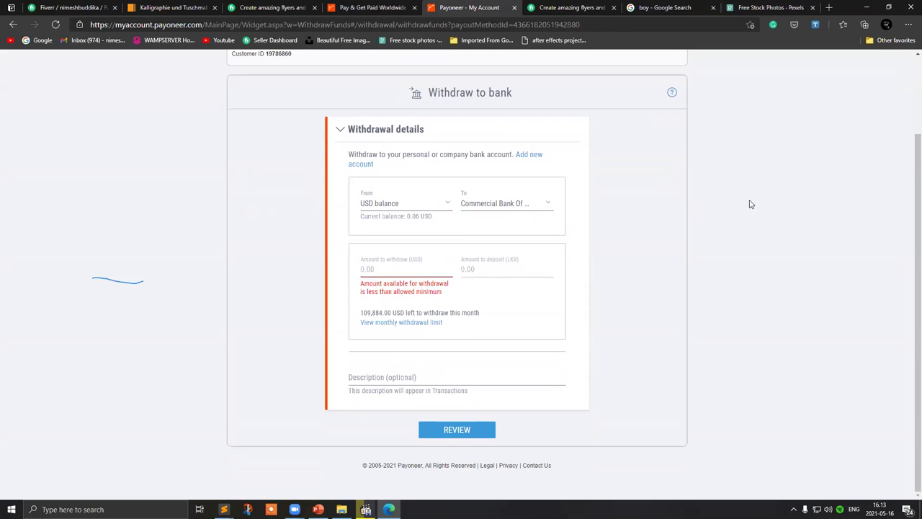
scroll(720, 193, "up", 2)
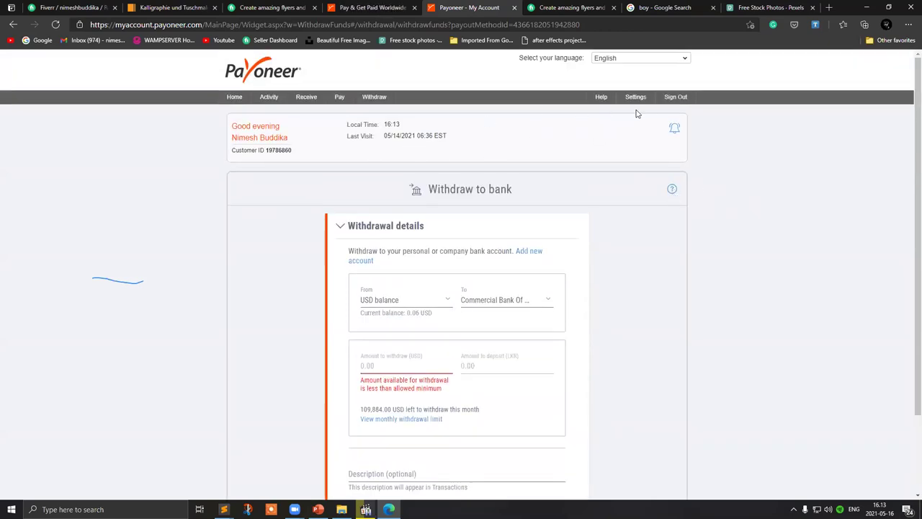
mouse_move(638, 98)
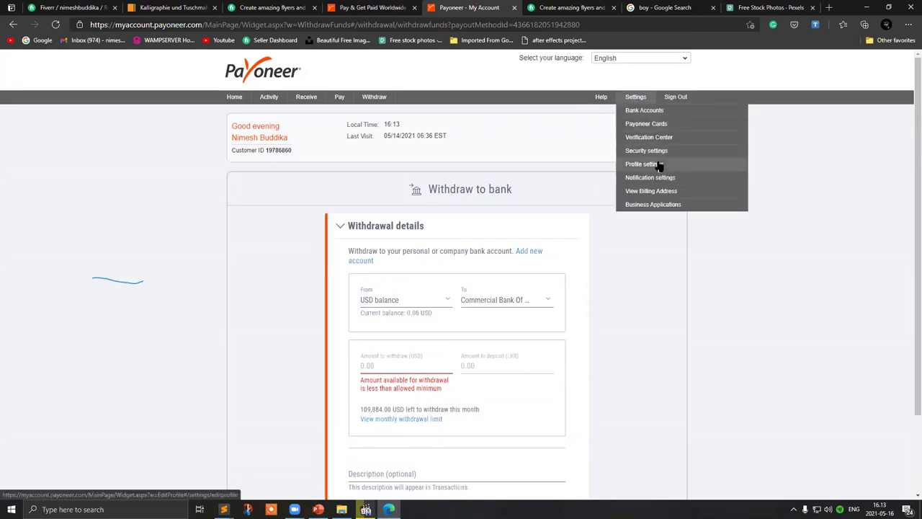
left_click(669, 128)
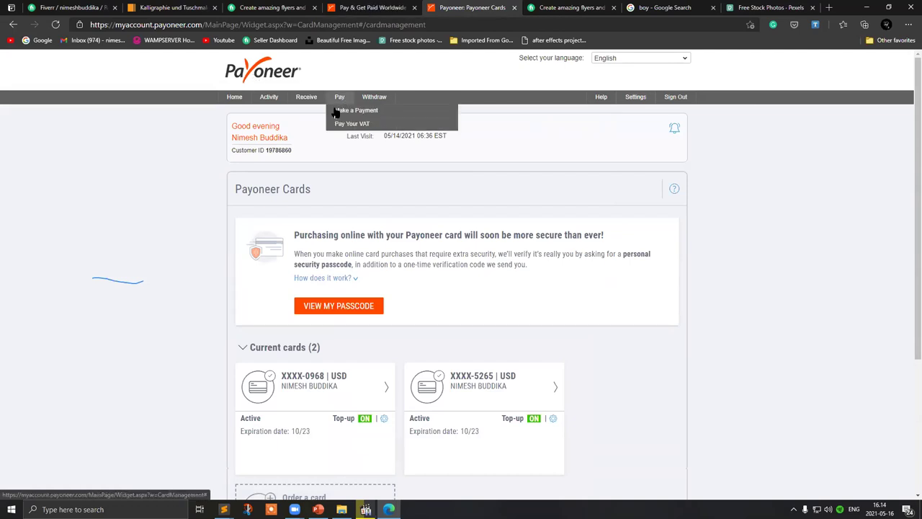
scroll(430, 176, "down", 3)
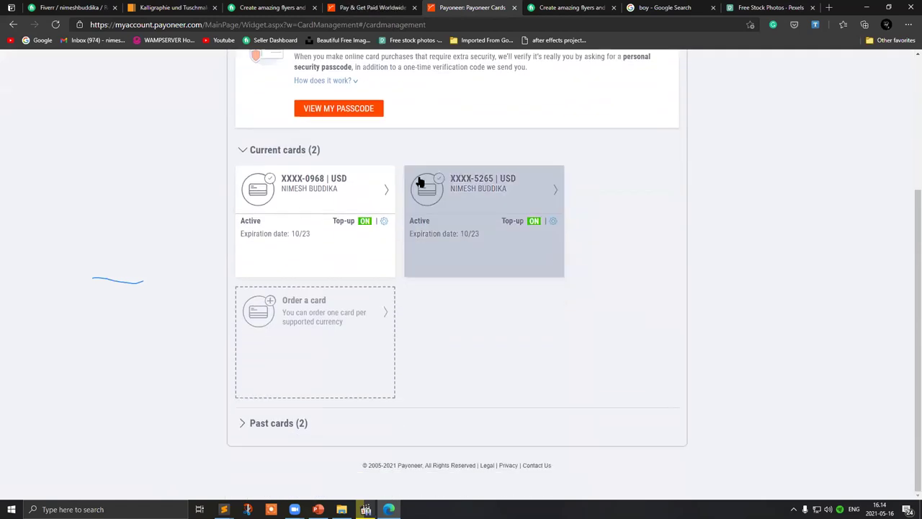
scroll(419, 176, "up", 2)
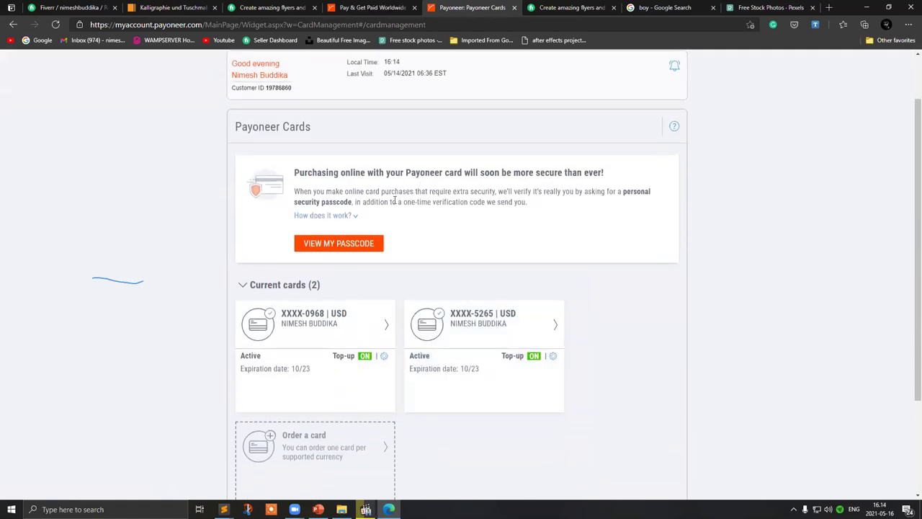
scroll(382, 227, "up", 1)
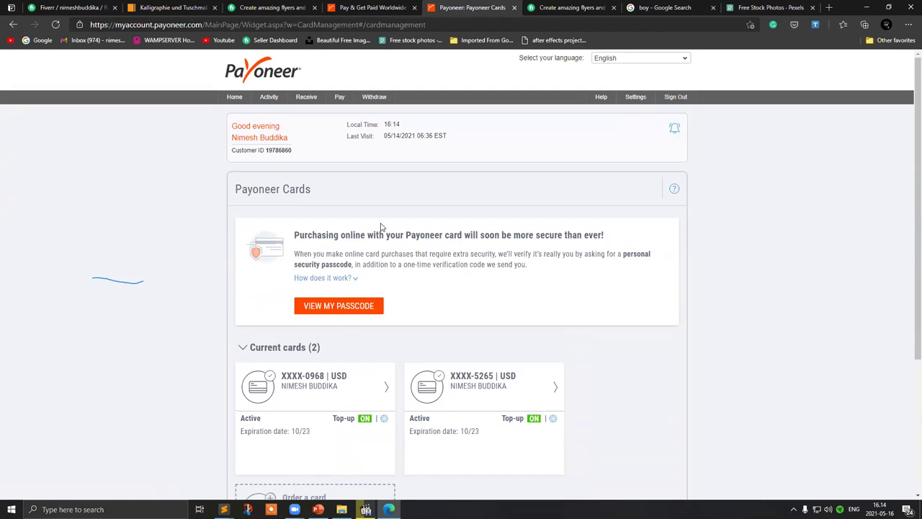
scroll(382, 227, "down", 2)
left_click(422, 252)
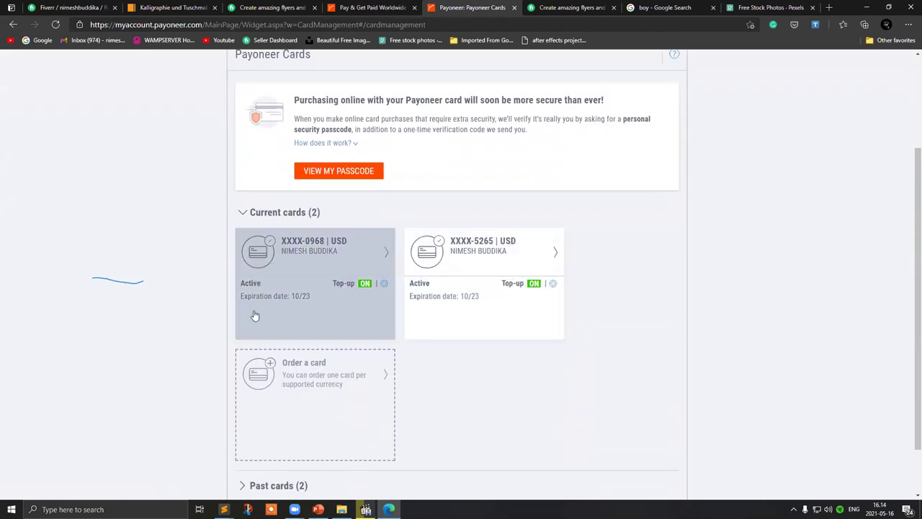
scroll(469, 260, "up", 2)
mouse_move(642, 101)
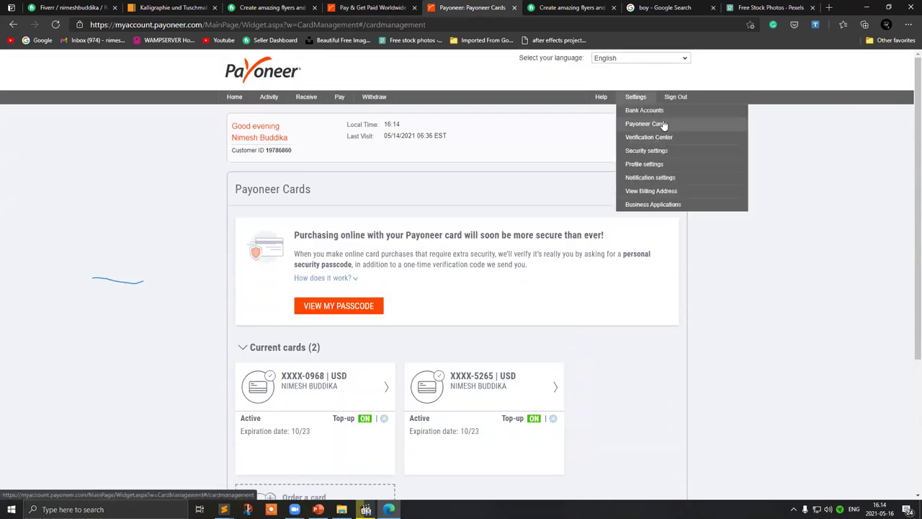
scroll(480, 257, "down", 2)
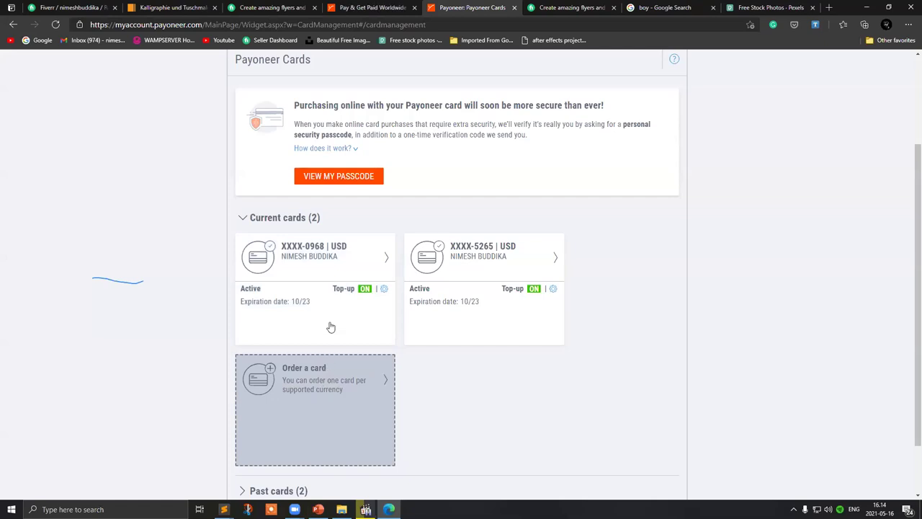
scroll(498, 280, "down", 1)
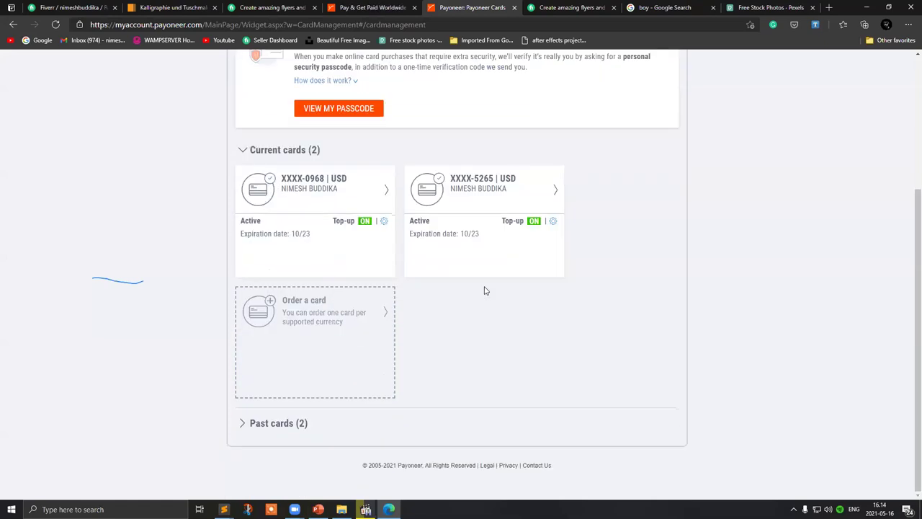
scroll(485, 288, "up", 3)
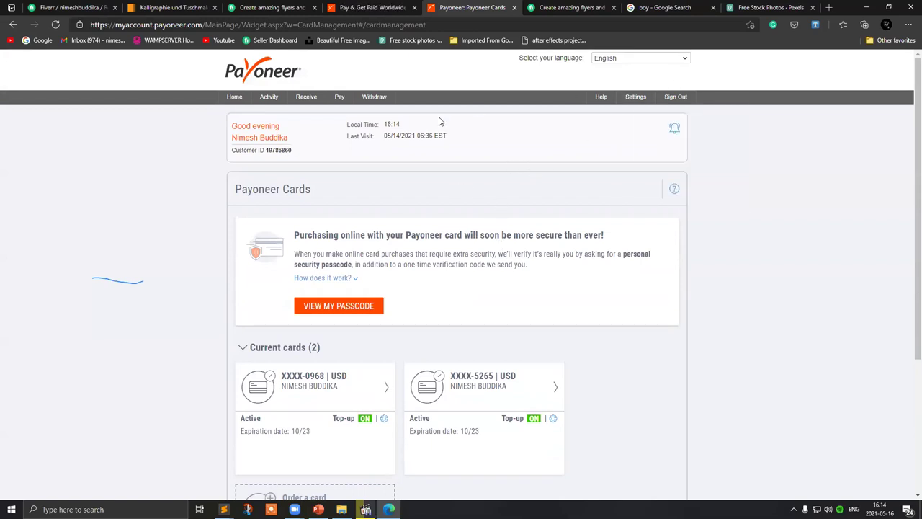
Return to the Payoneer Home balances, then switch to the Fiverr flyers gig tab
left_click(234, 97)
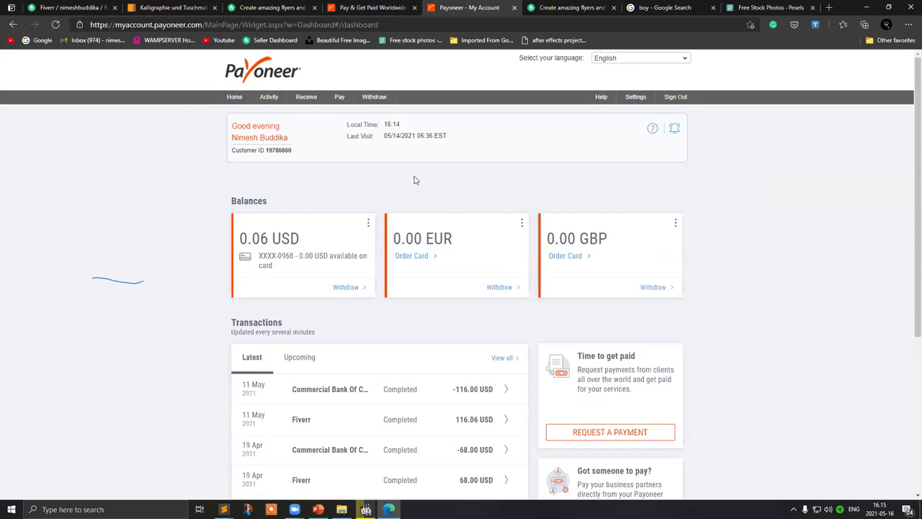
left_click(267, 7)
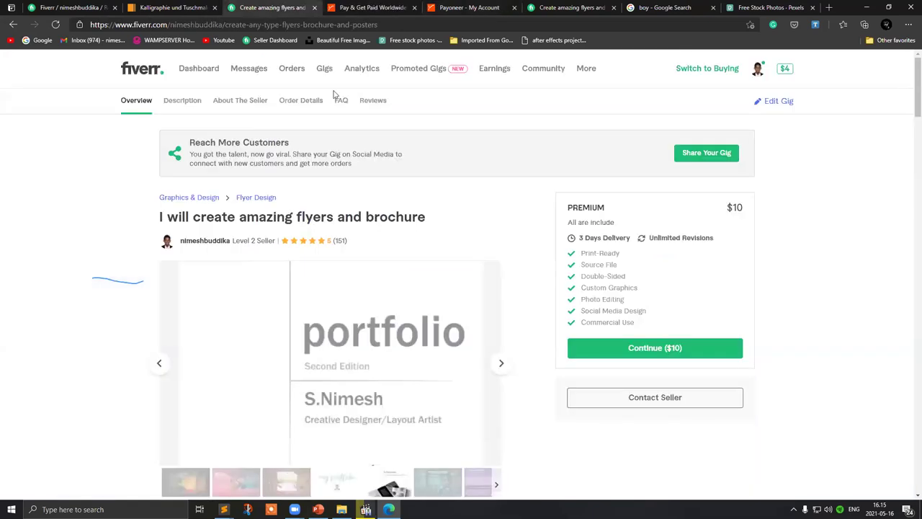
Open the Fiverr Seller Dashboard listing the 2 active $20 delivered orders
left_click(204, 70)
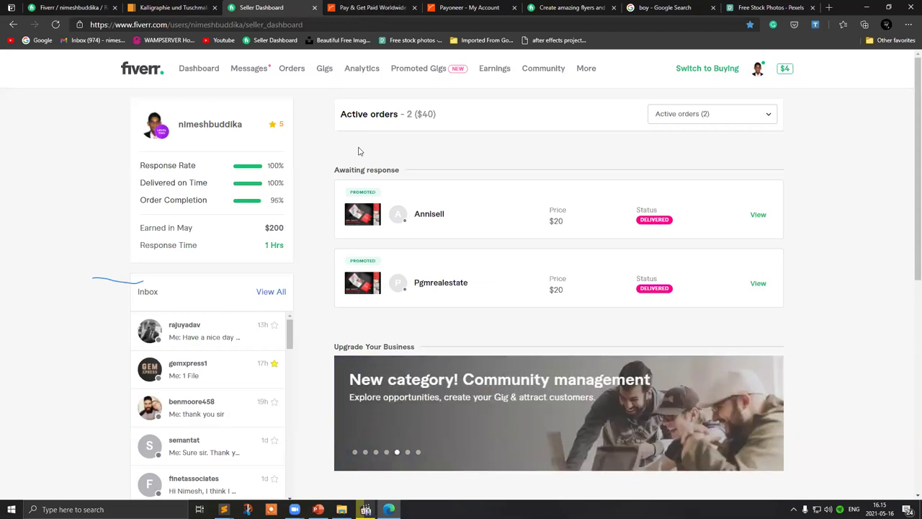
Open the Gigs page listing the 6 active gigs with their impressions, clicks and orders
scroll(359, 148, "down", 1)
scroll(359, 148, "up", 1)
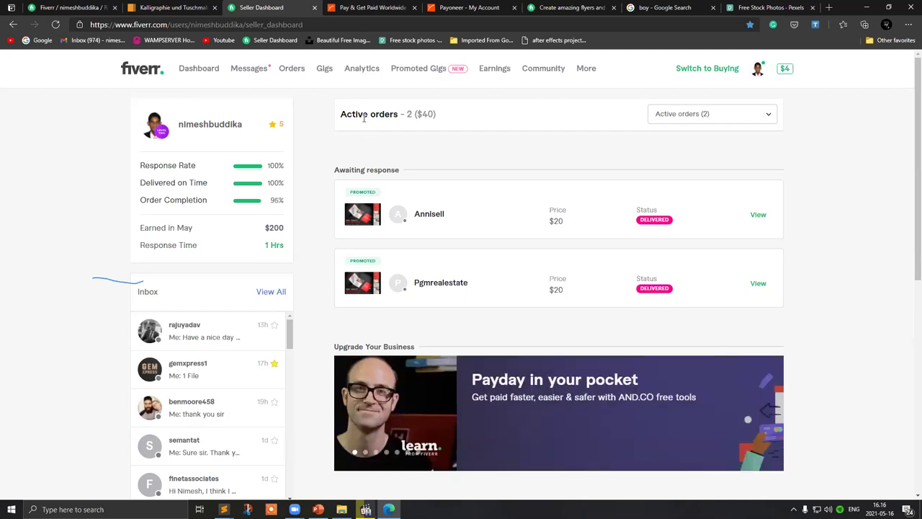
left_click(324, 70)
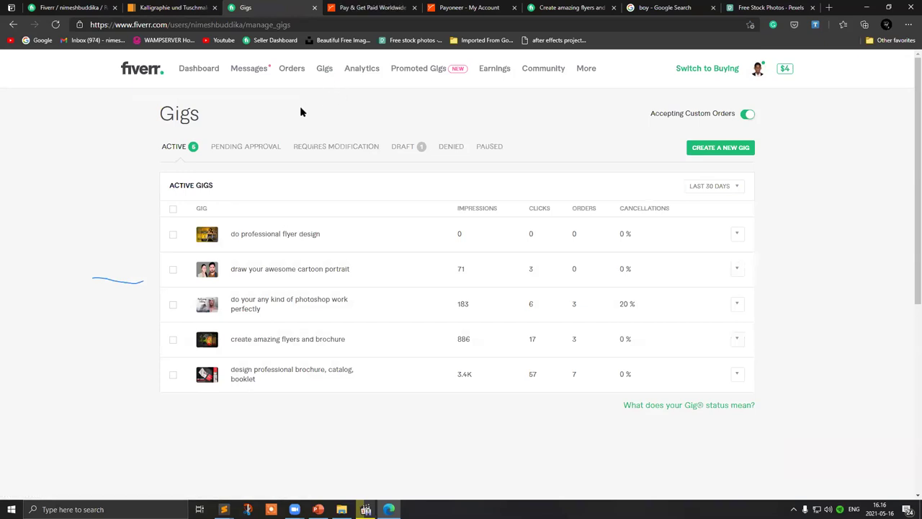
Return to the Seller Dashboard showing 95% order completion and 100% on-time delivery
left_click(200, 70)
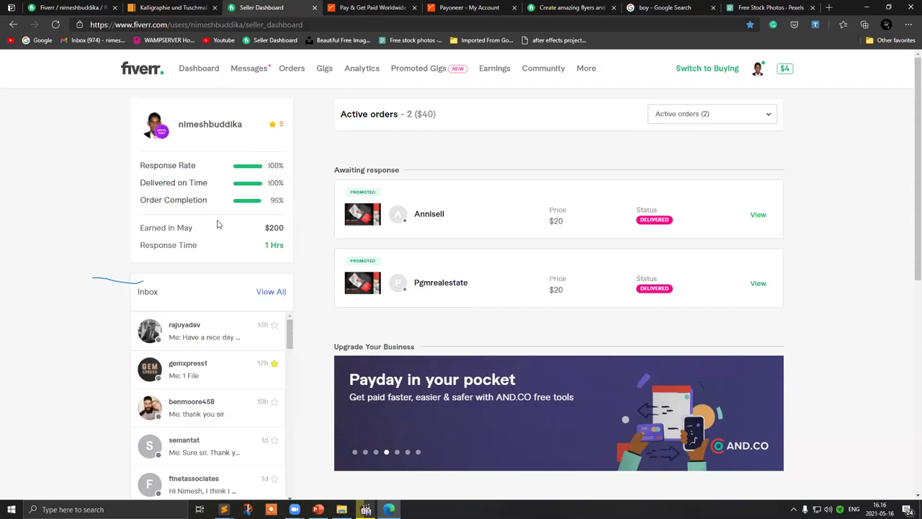
mouse_move(185, 231)
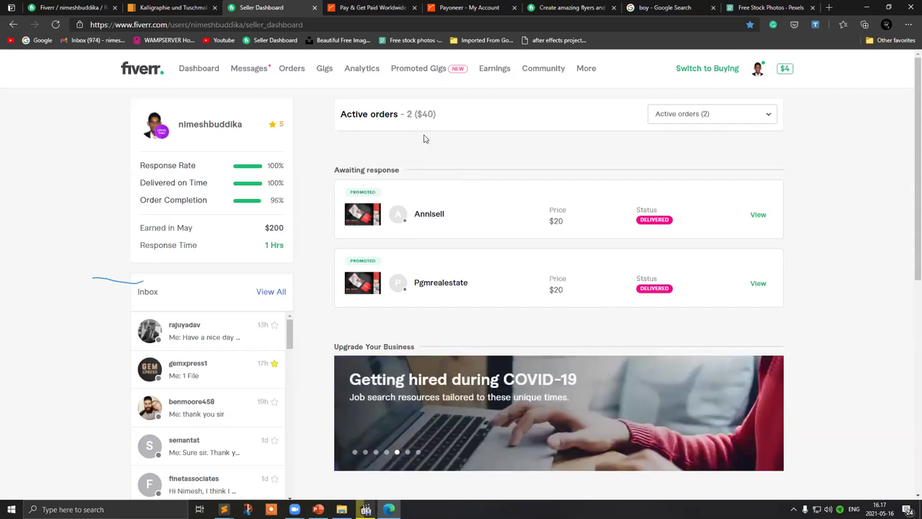
mouse_move(283, 227)
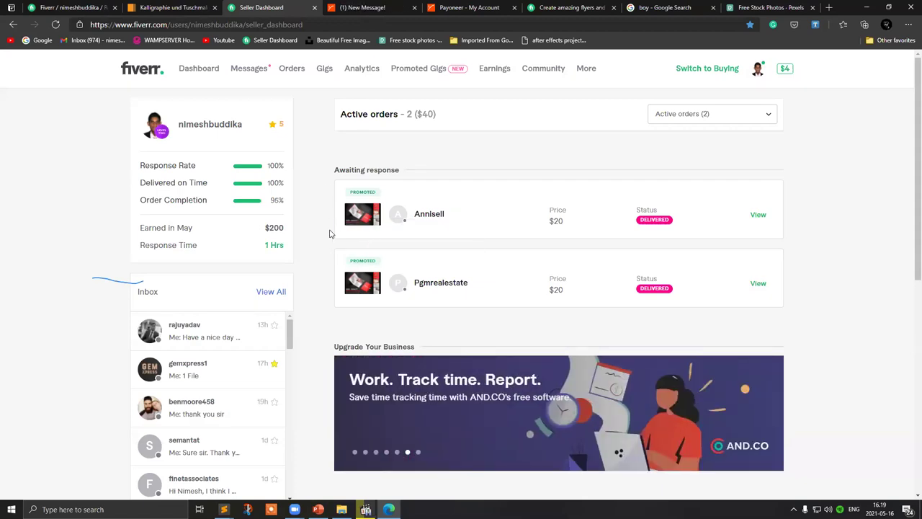
scroll(319, 256, "down", 2)
scroll(319, 255, "up", 2)
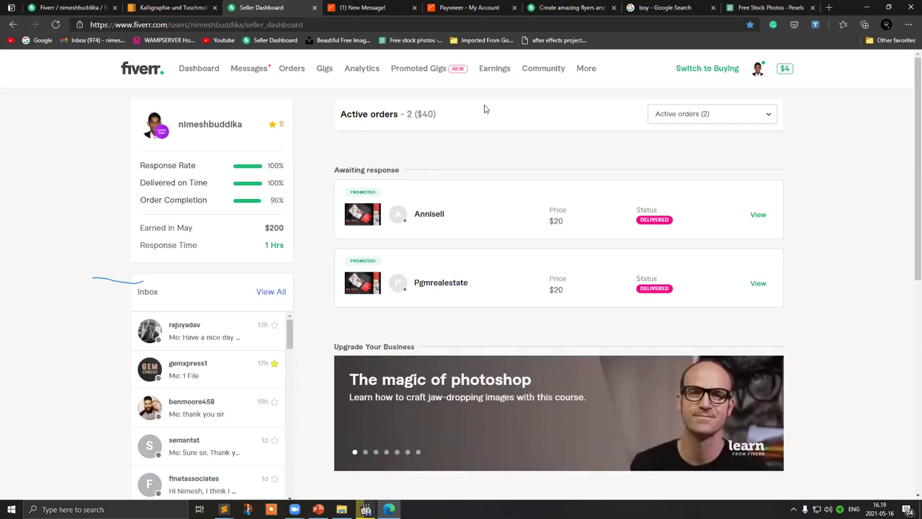
left_click(586, 94)
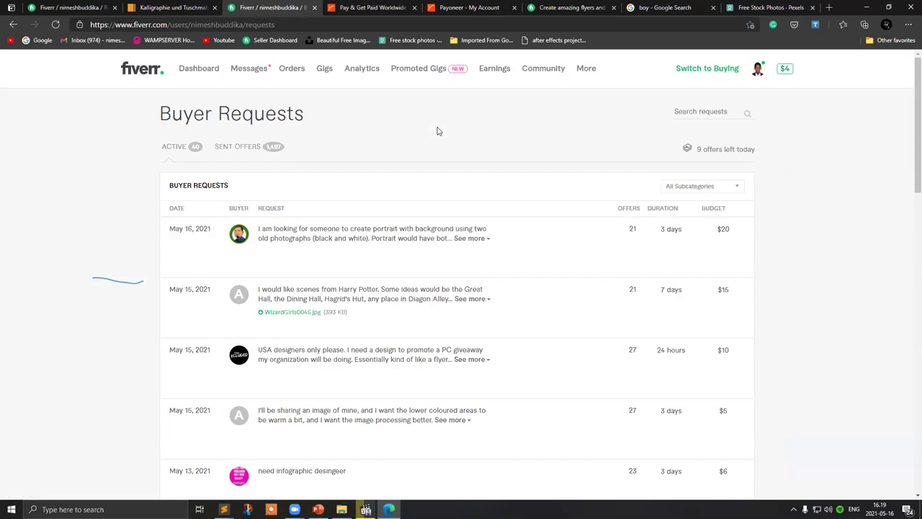
scroll(437, 131, "down", 2)
scroll(433, 158, "up", 1)
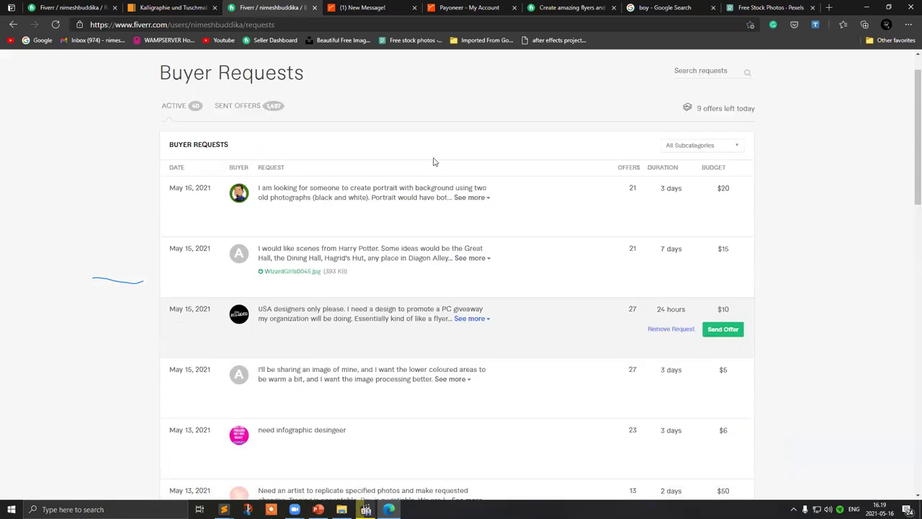
scroll(433, 159, "down", 10)
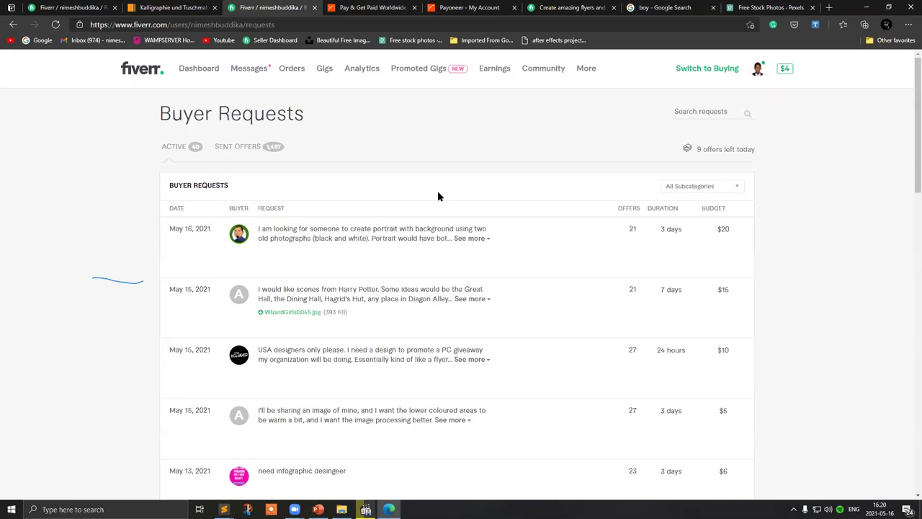
mouse_move(443, 261)
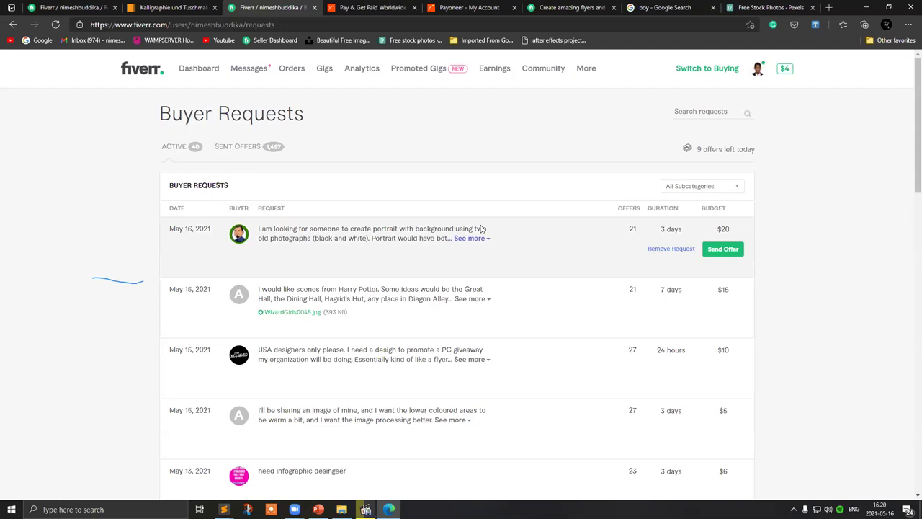
mouse_move(509, 286)
mouse_move(575, 231)
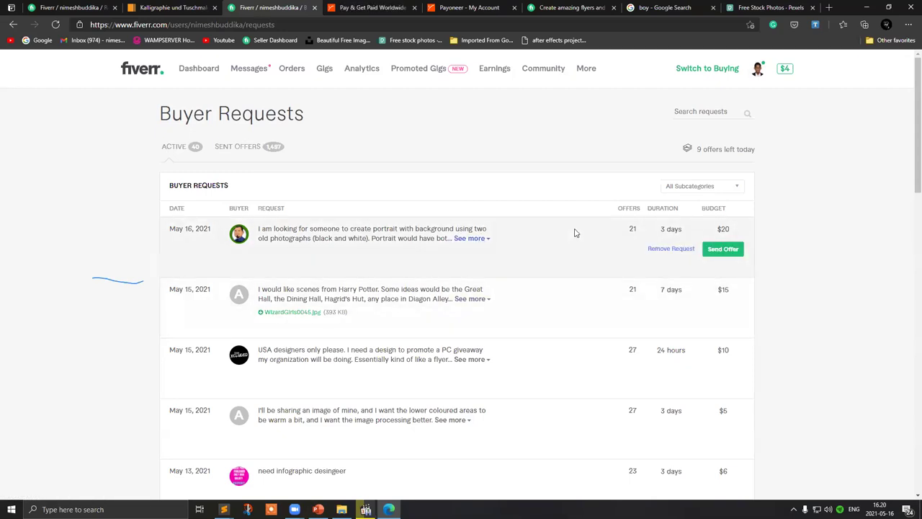
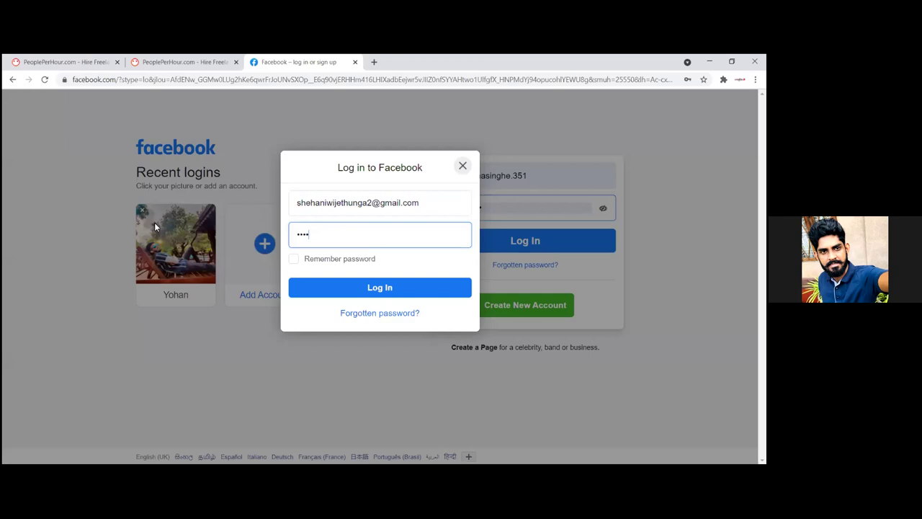
Submit the Facebook login and enter the emailed security code
type("s")
key("Return")
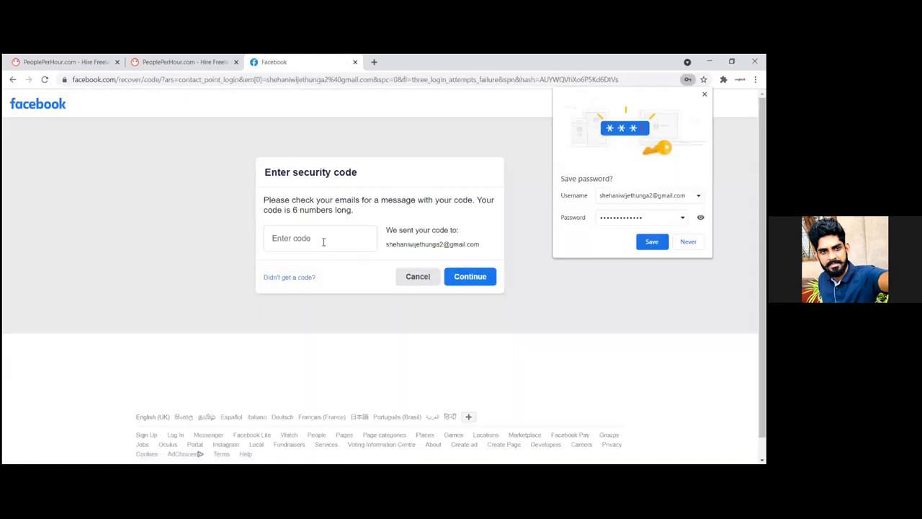
left_click(336, 238)
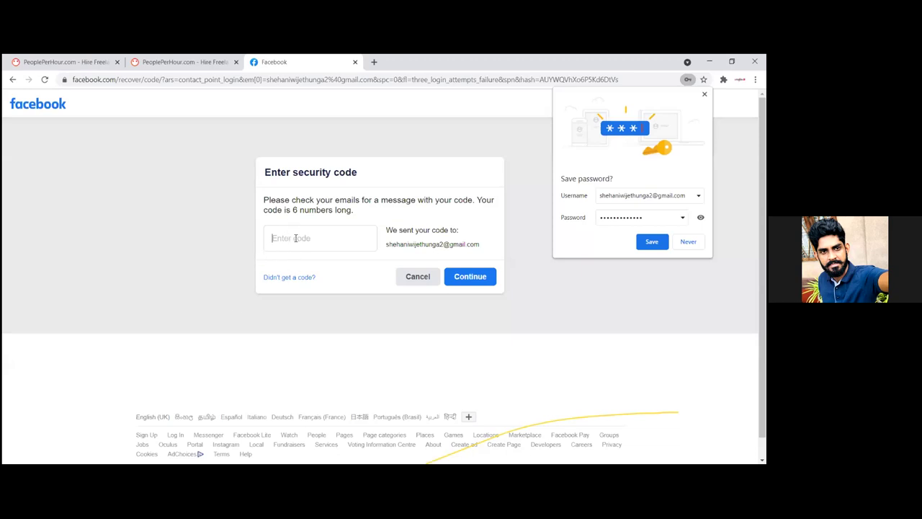
key("Return")
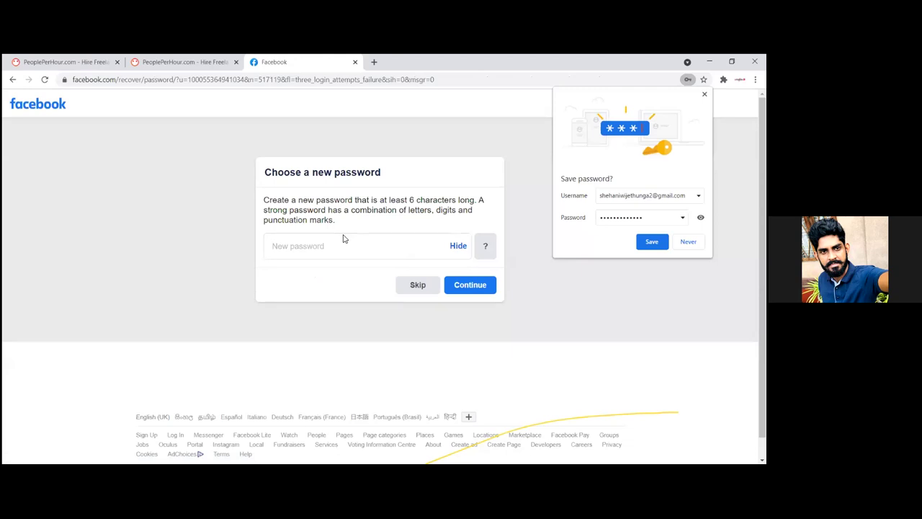
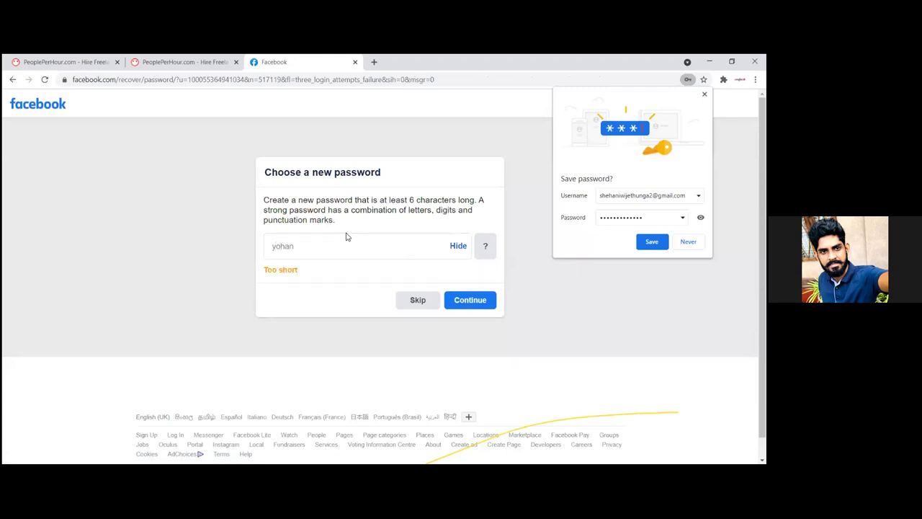
Set and submit a new masked Facebook account password
key("ctrl+a")
left_click(458, 245)
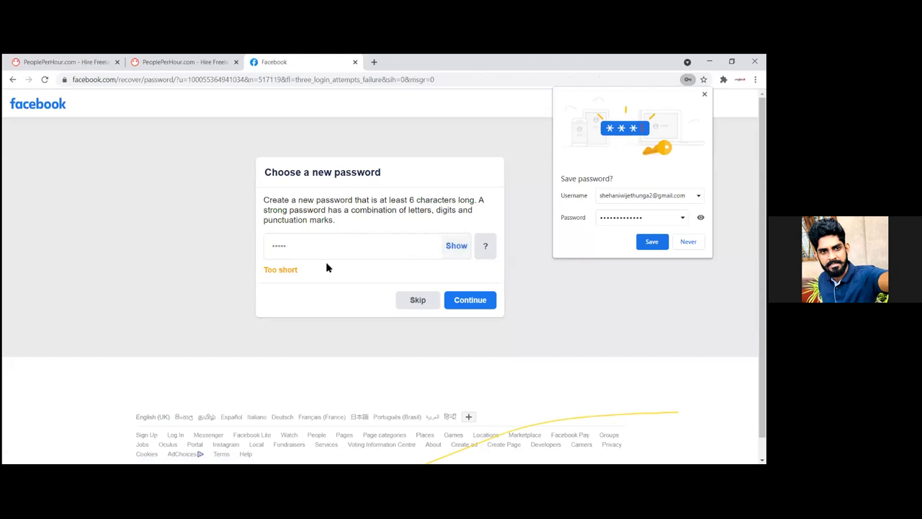
key("Return")
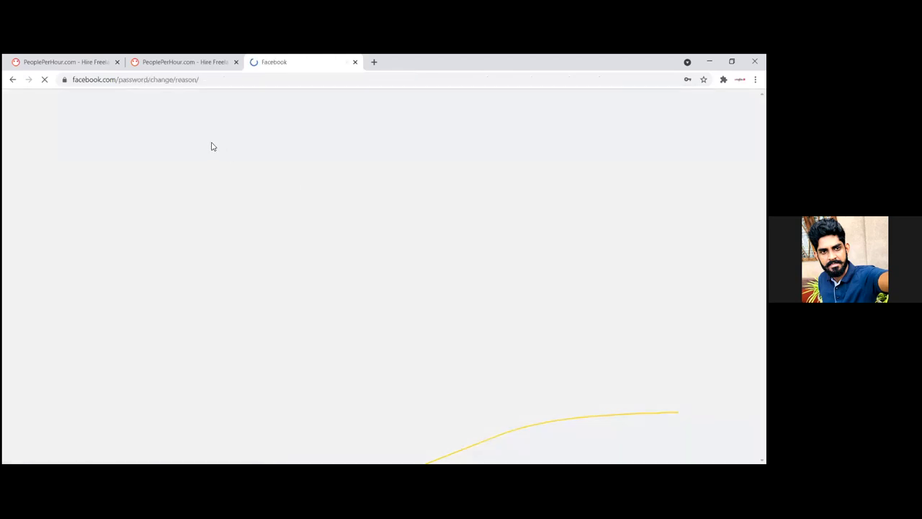
Stay logged in on other devices, block notifications, and return to the PeoplePerHour tab
left_click(454, 258)
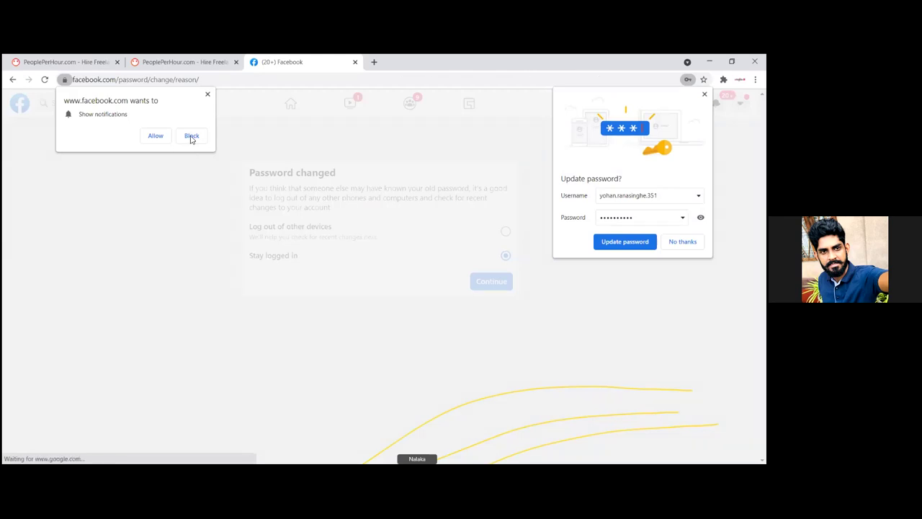
left_click(191, 136)
left_click(504, 285)
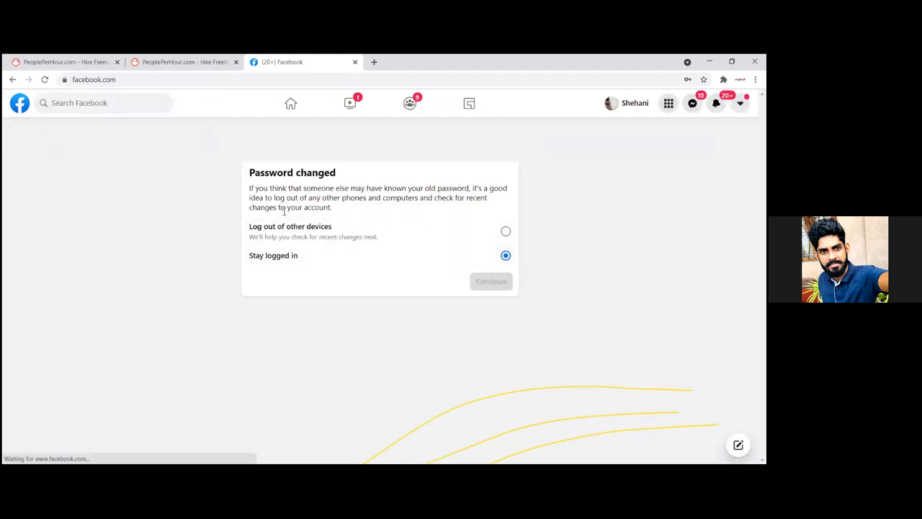
left_click(173, 60)
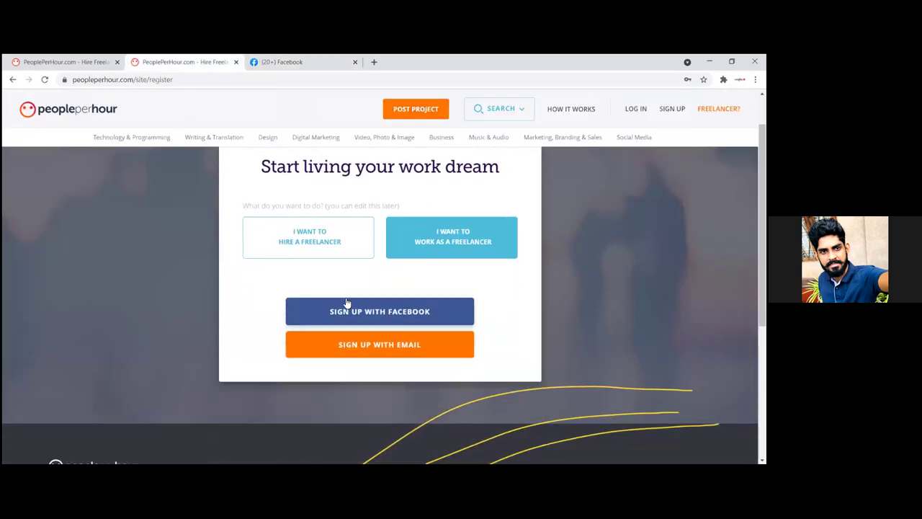
Try signing up to PeoplePerHour with Facebook, which is refused because the e-mail is in use
left_click(347, 302)
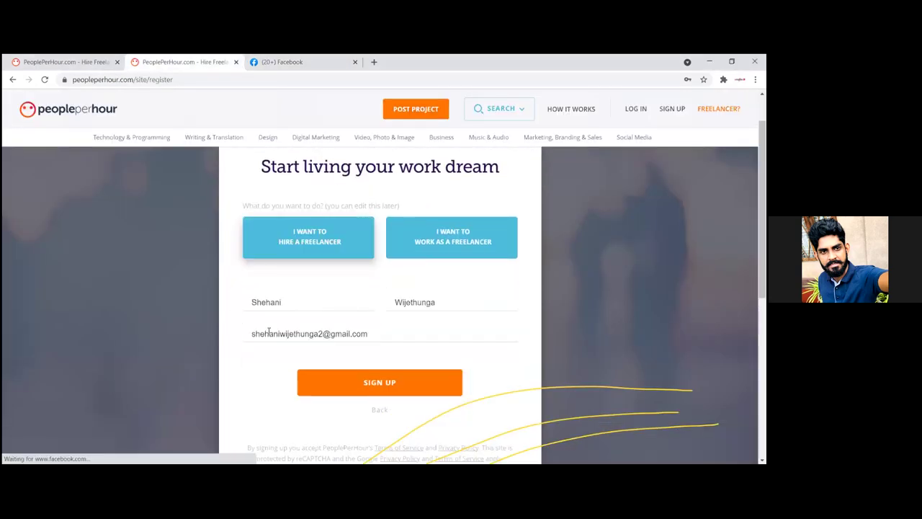
scroll(300, 243, "down", 2)
left_click(365, 292)
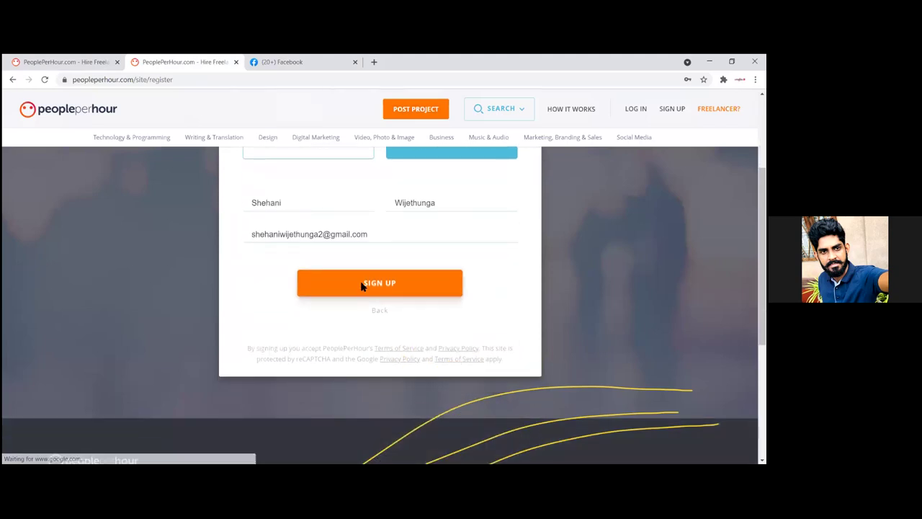
scroll(368, 340, "up", 1)
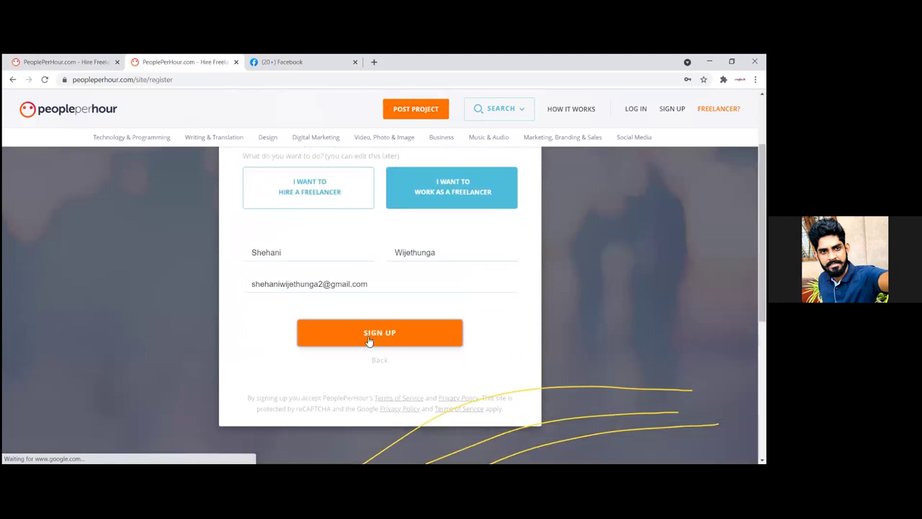
left_click(368, 337)
scroll(410, 344, "up", 2)
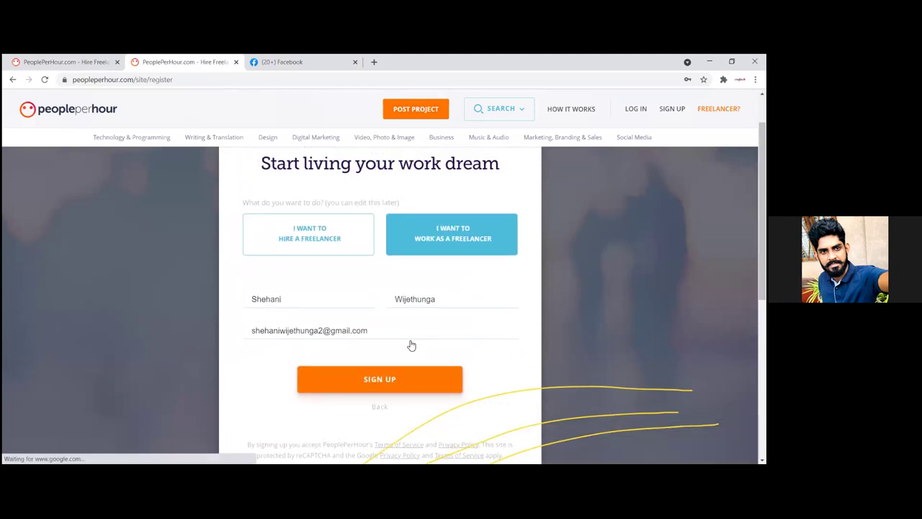
scroll(410, 345, "down", 2)
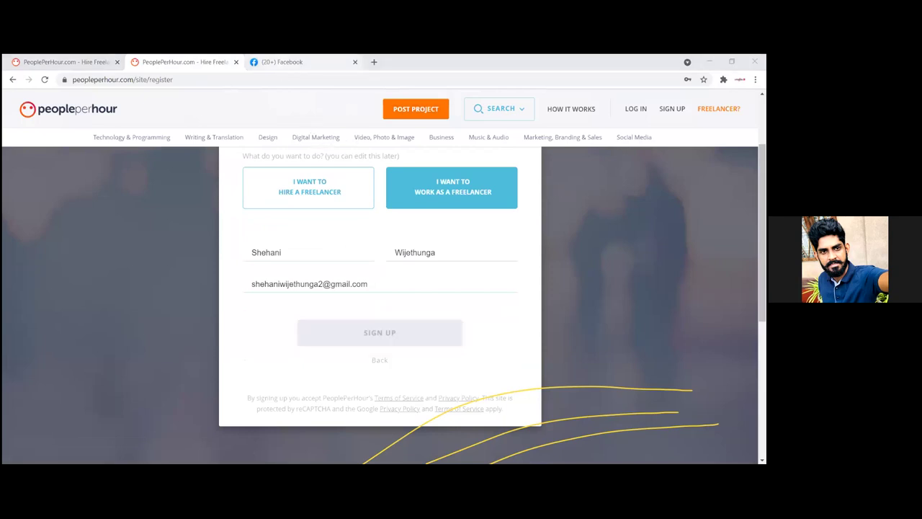
Close the Facebook tab and the duplicate PeoplePerHour tab
left_click(281, 62)
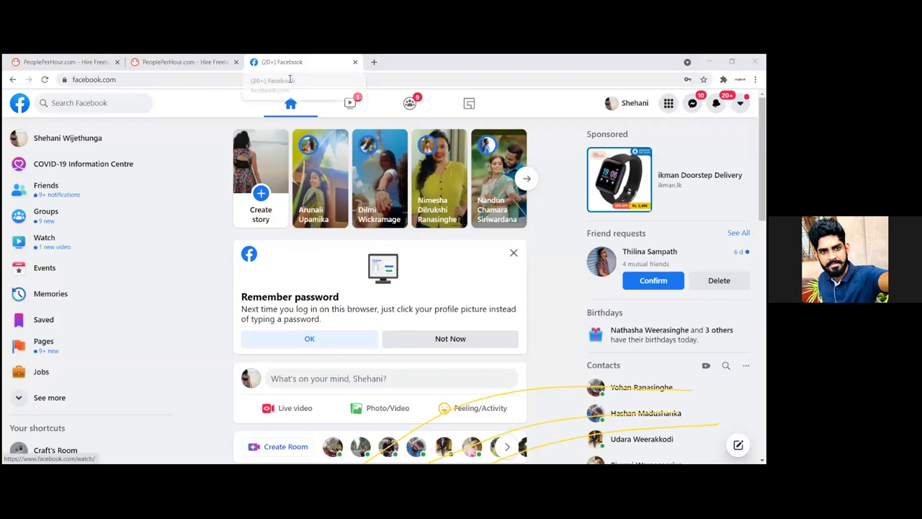
right_click(272, 62)
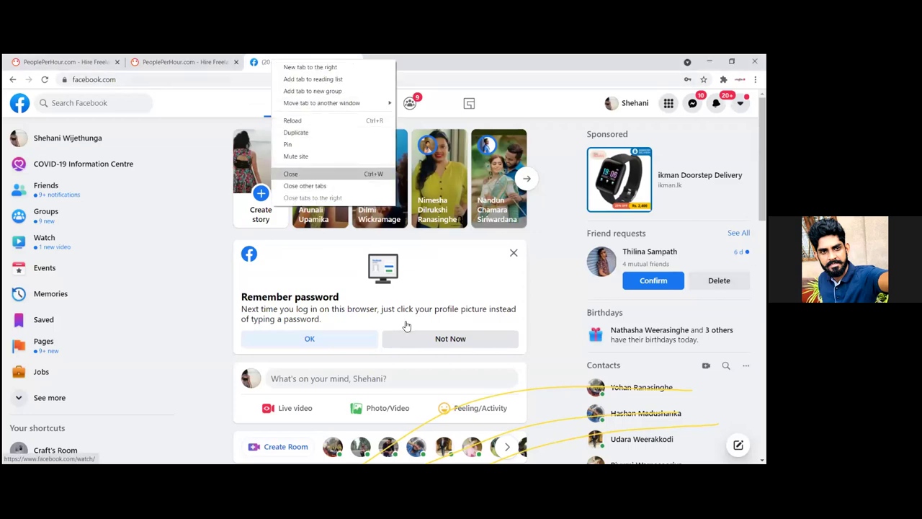
key("Return")
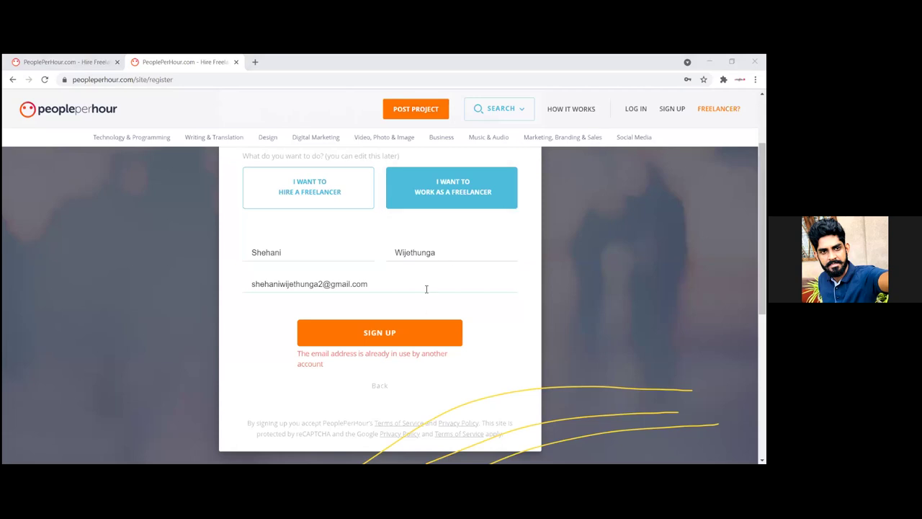
scroll(468, 295, "up", 2)
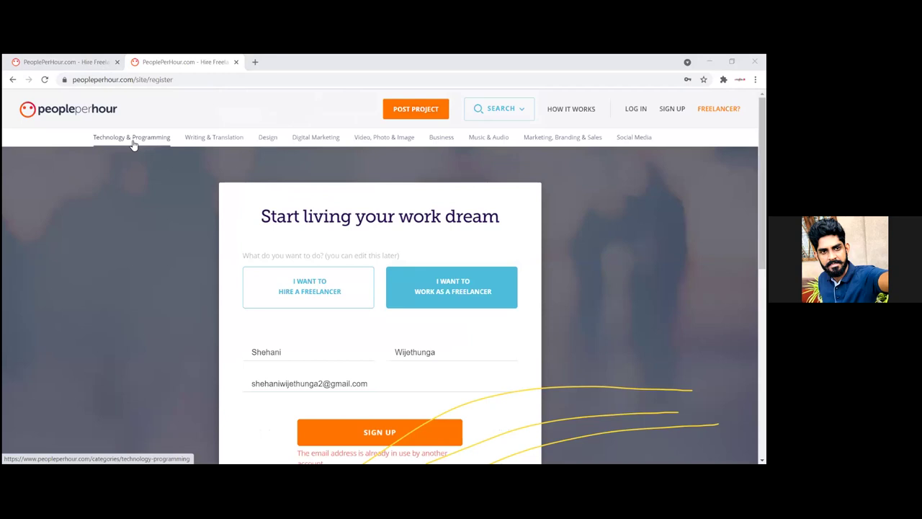
scroll(231, 230, "down", 3)
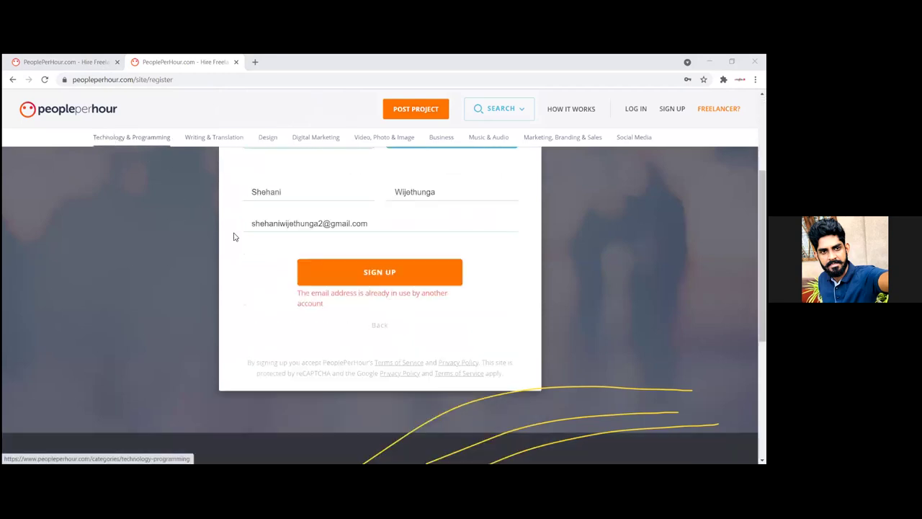
scroll(233, 237, "up", 2)
scroll(228, 230, "up", 1)
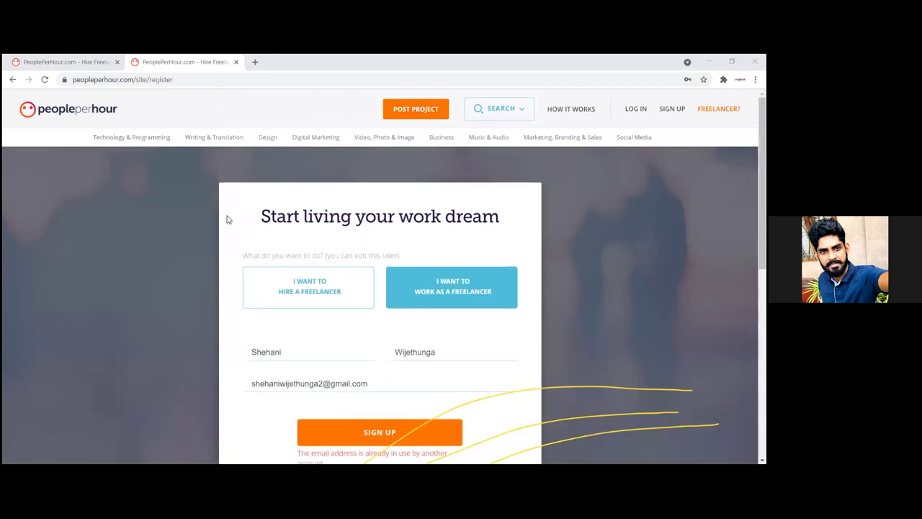
scroll(226, 214, "down", 3)
scroll(229, 216, "up", 3)
left_click(235, 62)
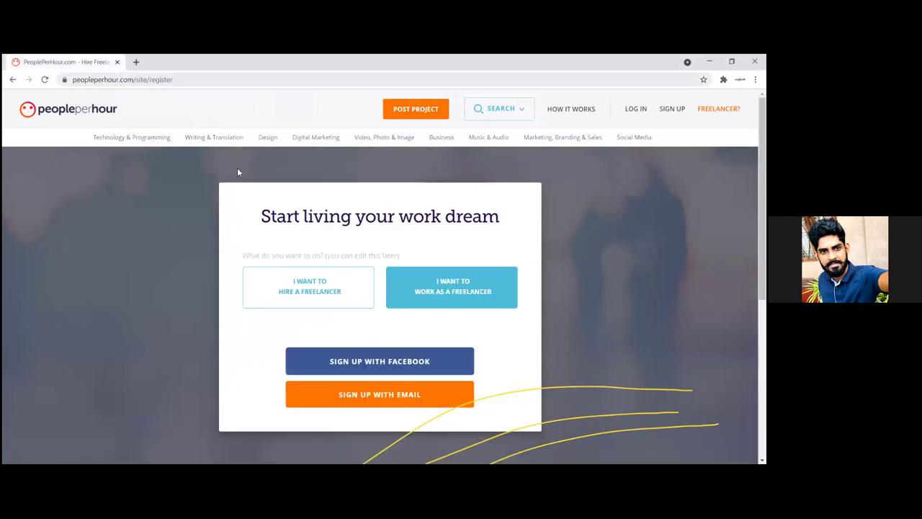
Go to the PeoplePerHour home page via the address bar
left_click(211, 80)
type("pe")
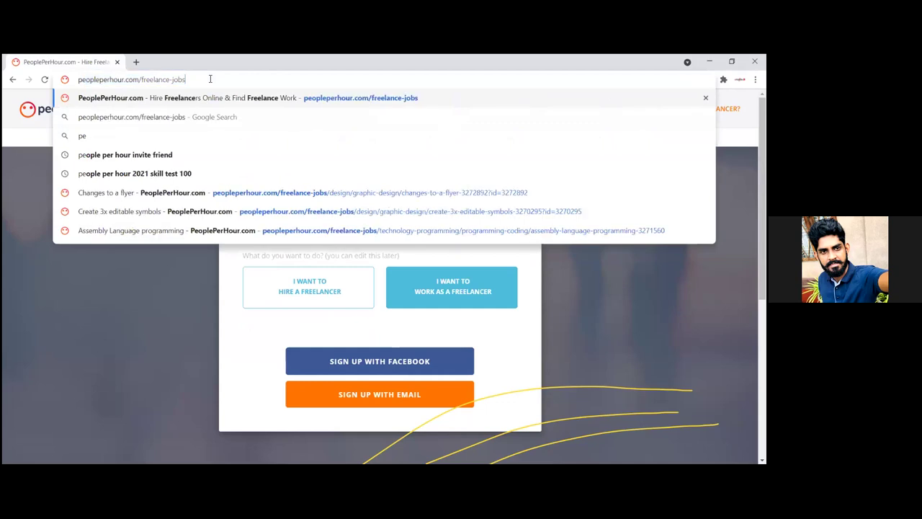
key("BackSpace")
key("BackSpace")
key("BackSpace")
key("BackSpace")
key("BackSpace")
key("BackSpace")
key("BackSpace")
key("BackSpace")
key("BackSpace")
key("BackSpace")
key("BackSpace")
key("BackSpace")
key("BackSpace")
key("BackSpace")
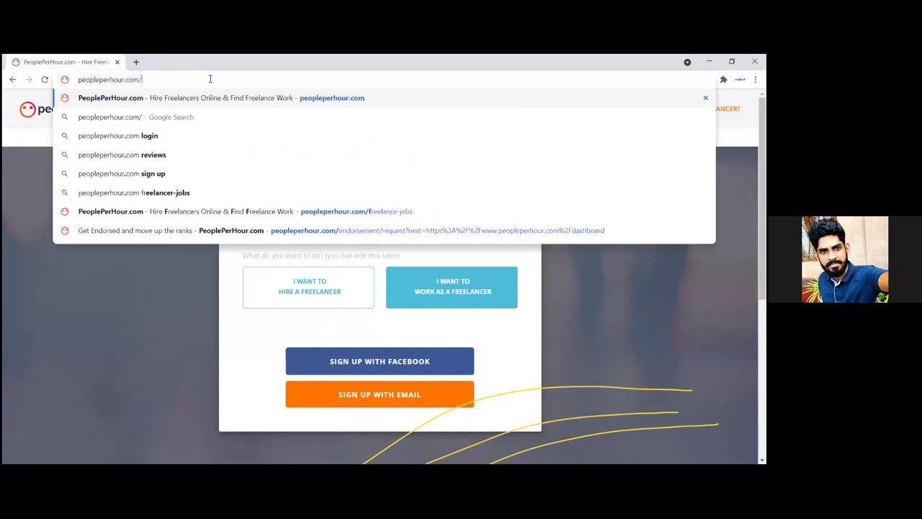
key("Return")
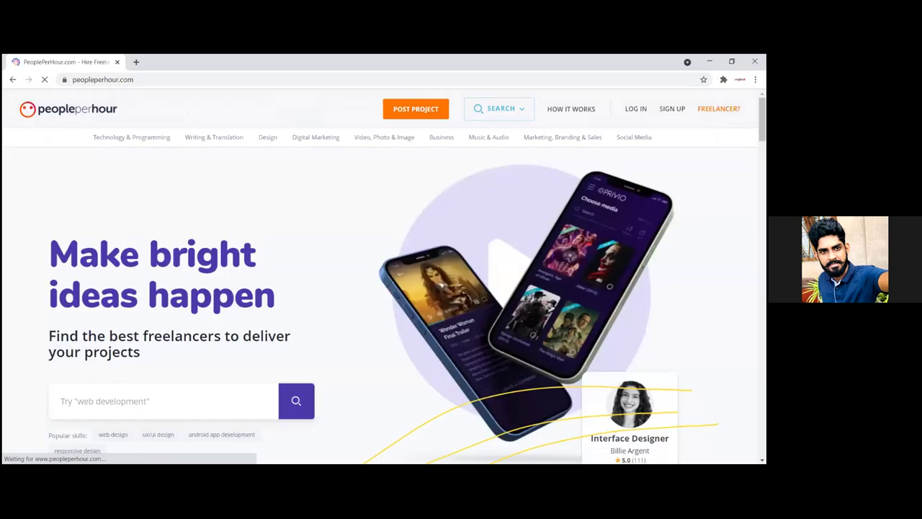
Log in with the saved email and password to reach the seller dashboard
left_click(635, 109)
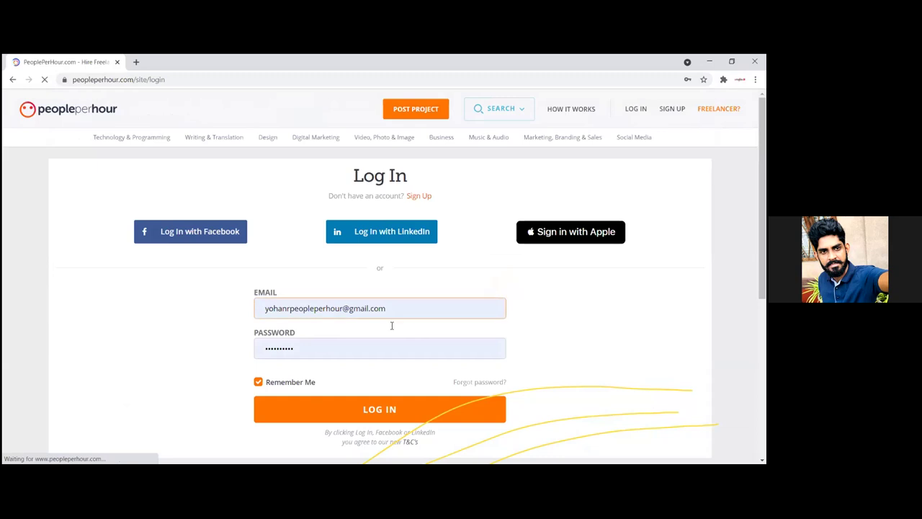
scroll(338, 368, "down", 2)
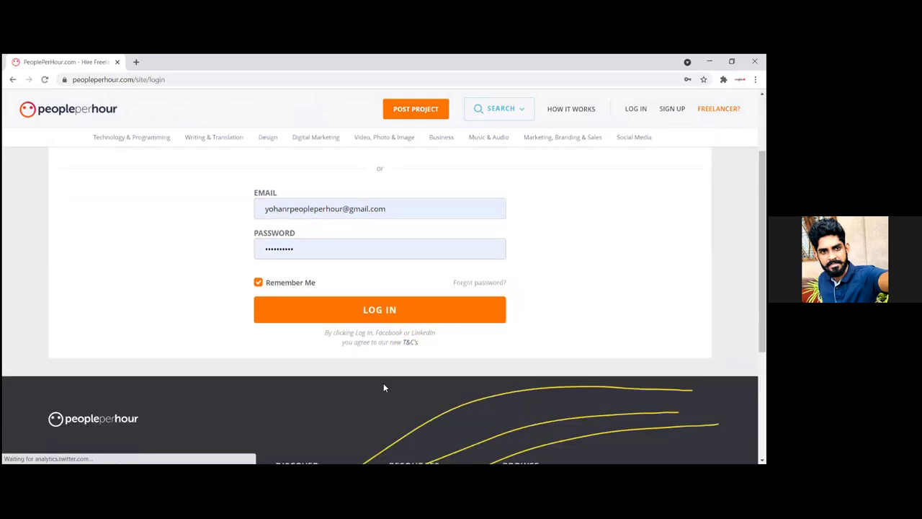
scroll(315, 384, "up", 2)
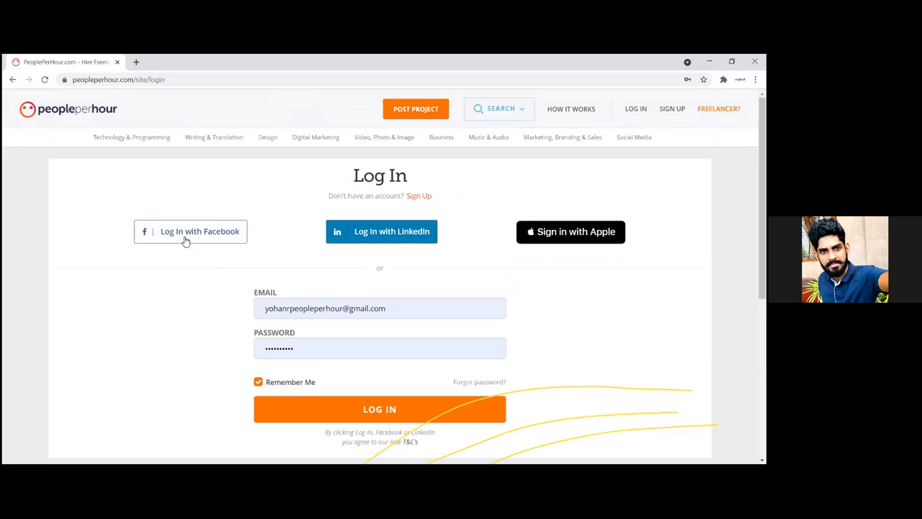
scroll(335, 378, "down", 1)
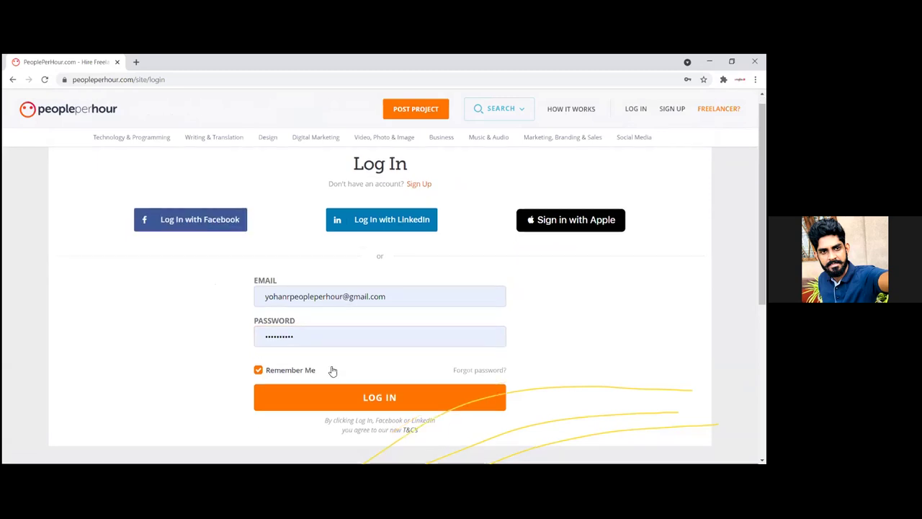
left_click(297, 356)
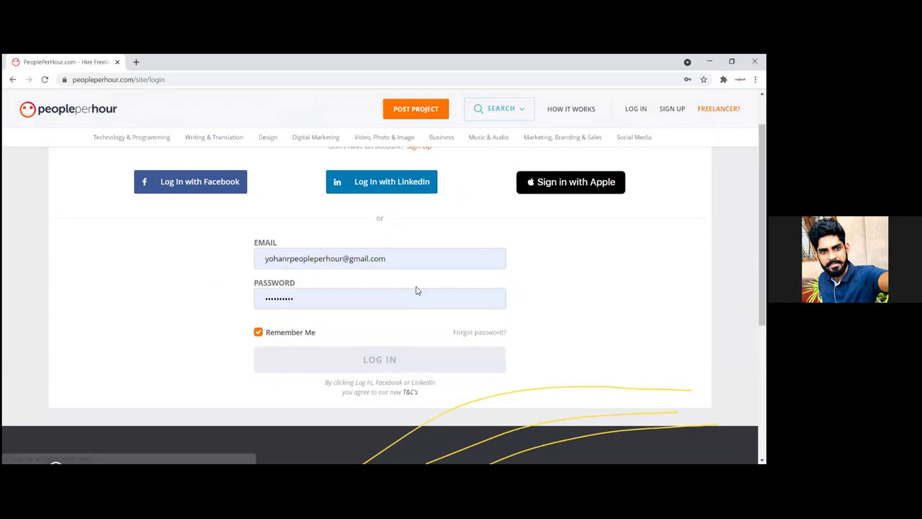
scroll(403, 259, "down", 1)
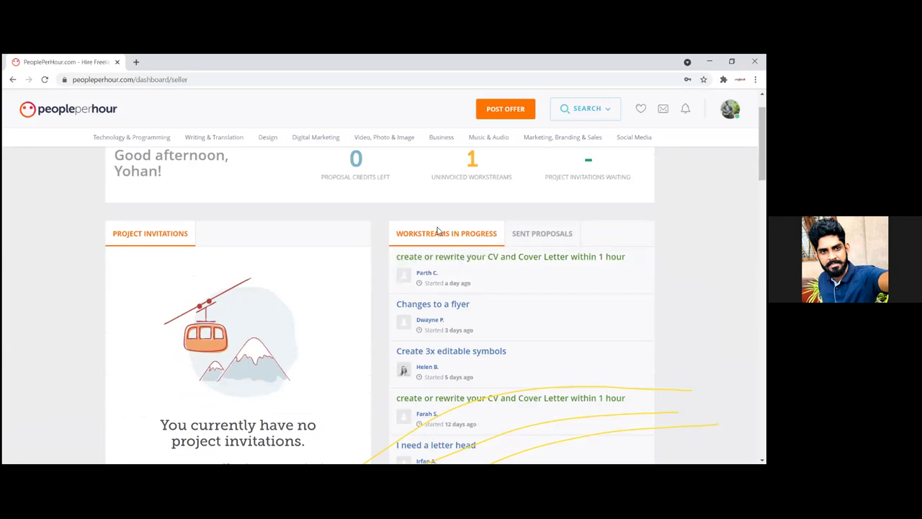
Open the freelancer's own profile page from the account menu
scroll(440, 231, "up", 1)
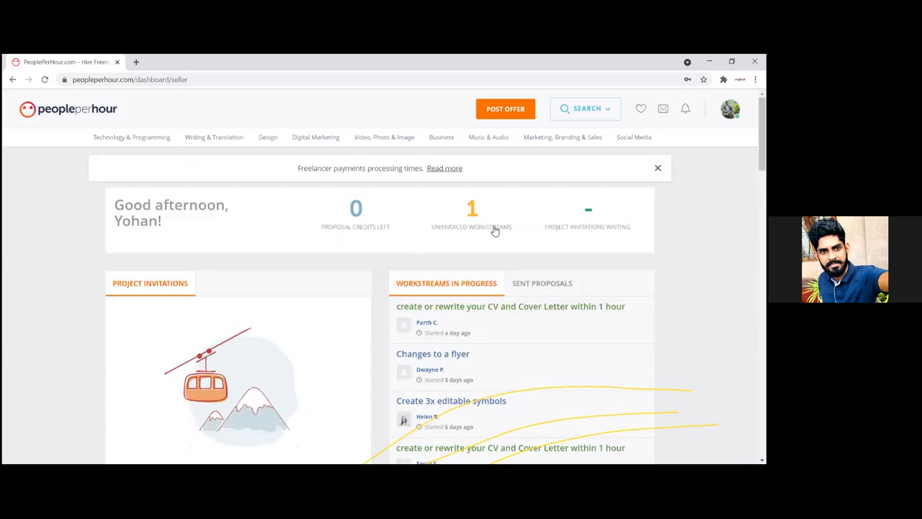
left_click(729, 109)
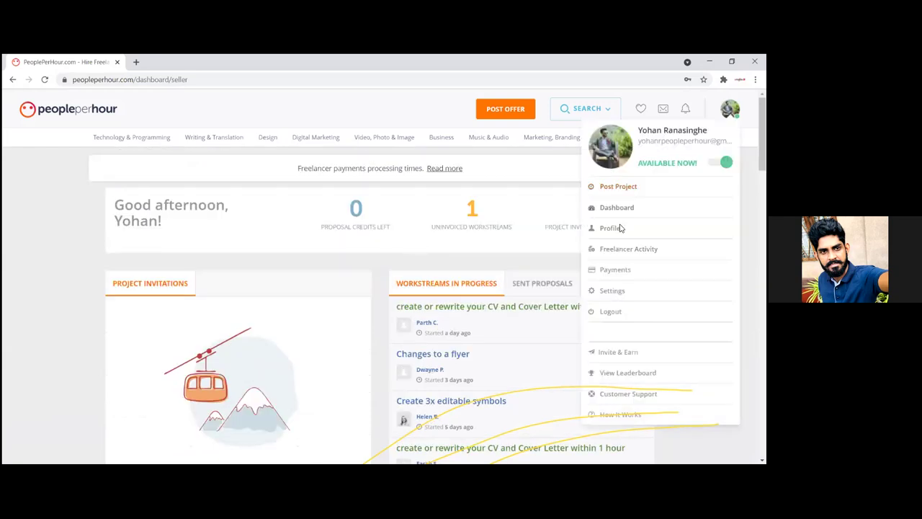
left_click(611, 224)
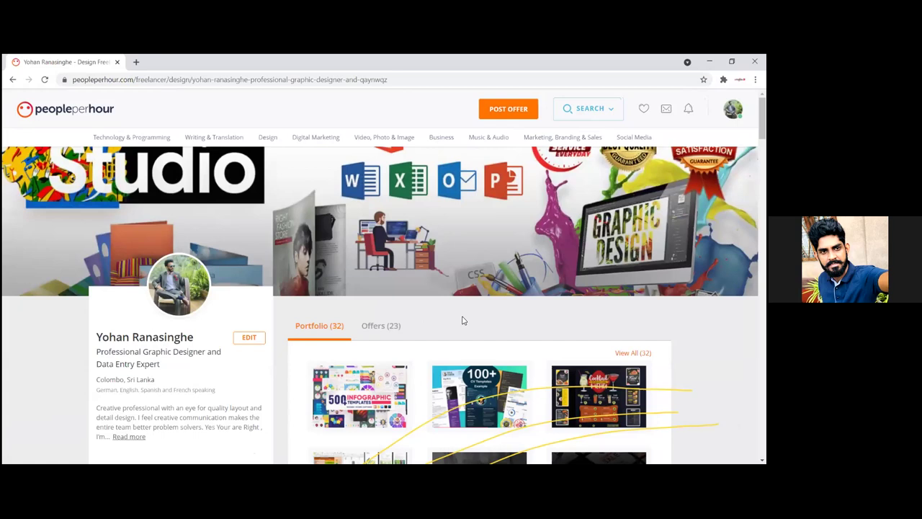
Browse the profile's Offers (23) tab, then scroll back to the Portfolio (32) section
scroll(404, 308, "down", 2)
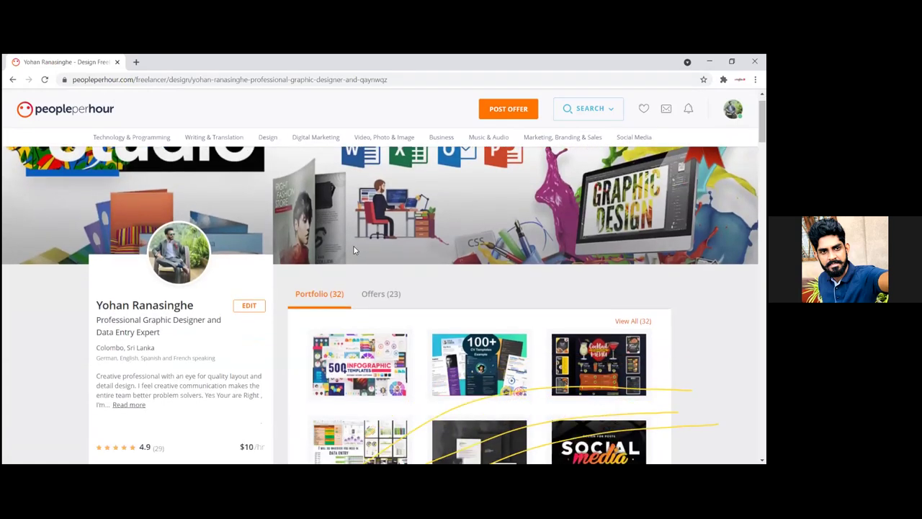
left_click(360, 241)
scroll(397, 337, "down", 2)
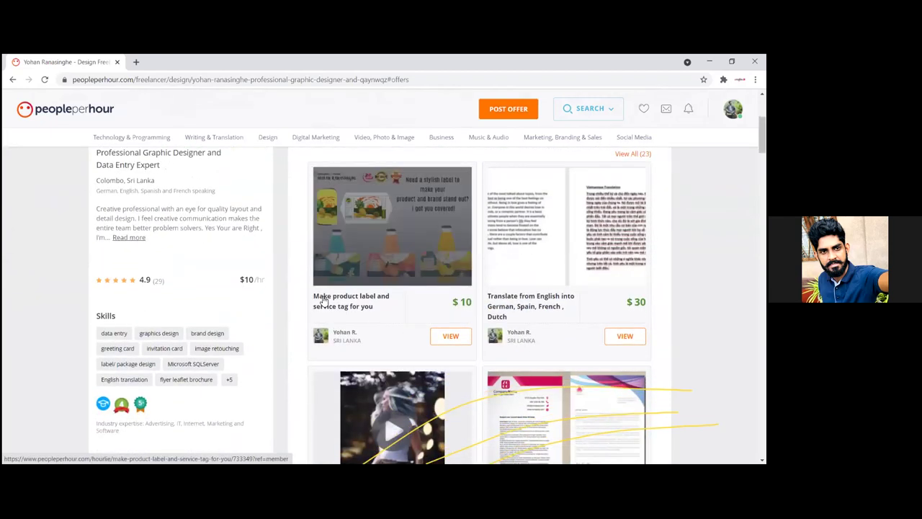
scroll(436, 325, "down", 3)
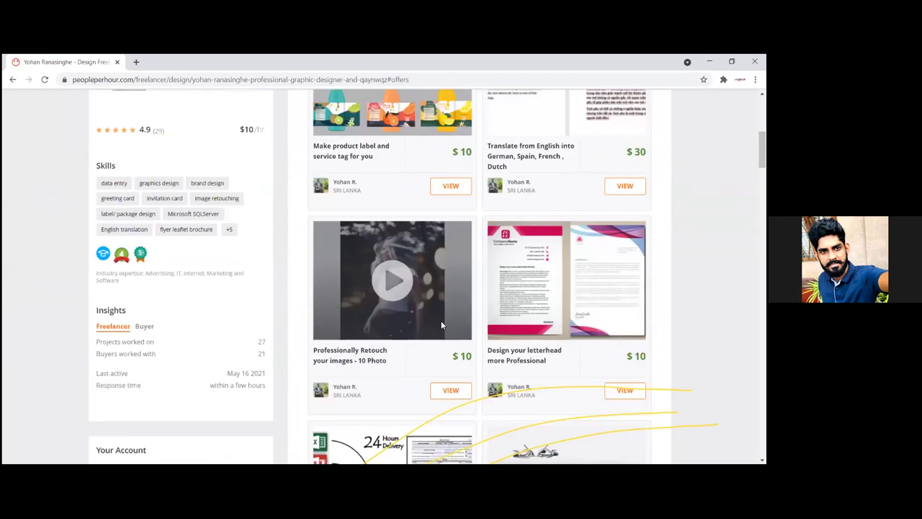
scroll(441, 324, "up", 3)
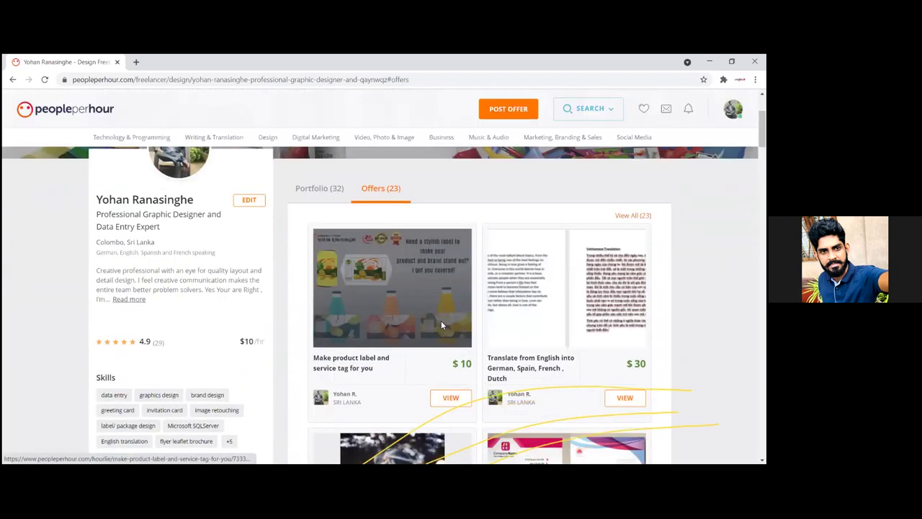
scroll(441, 324, "up", 2)
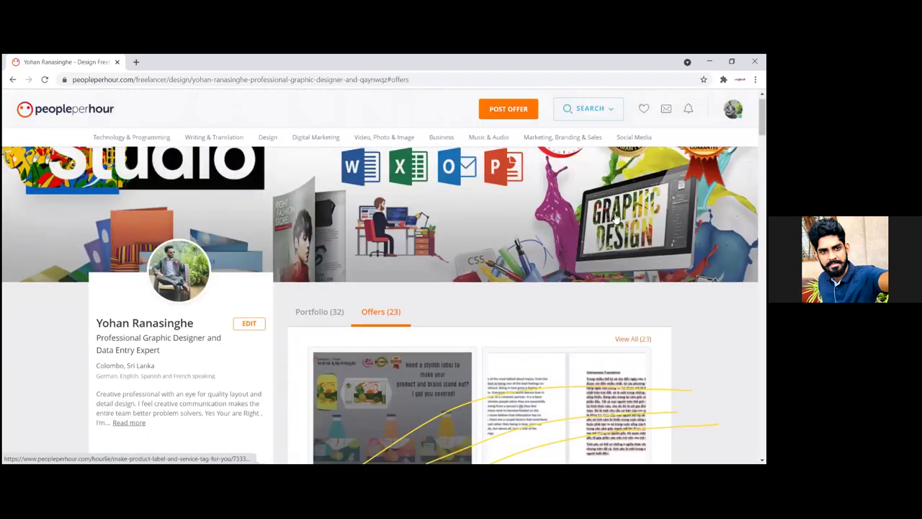
scroll(621, 216, "up", 1)
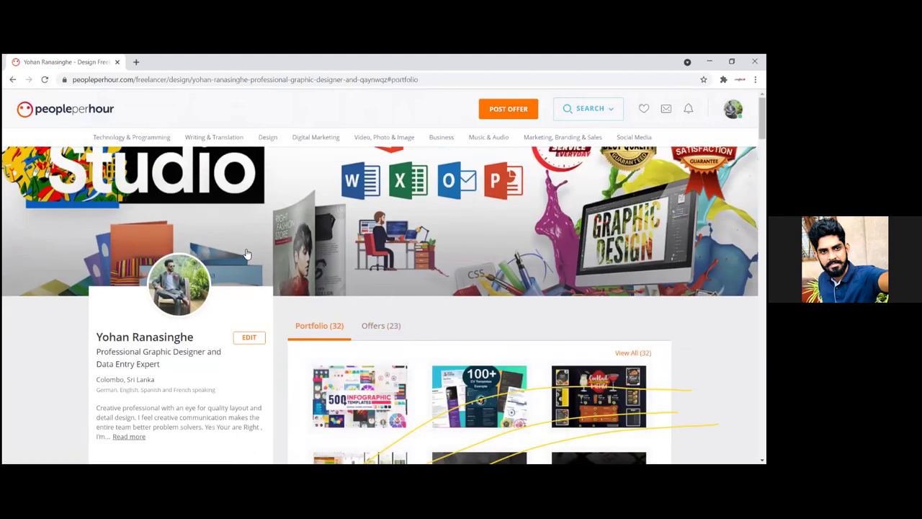
scroll(251, 239, "down", 2)
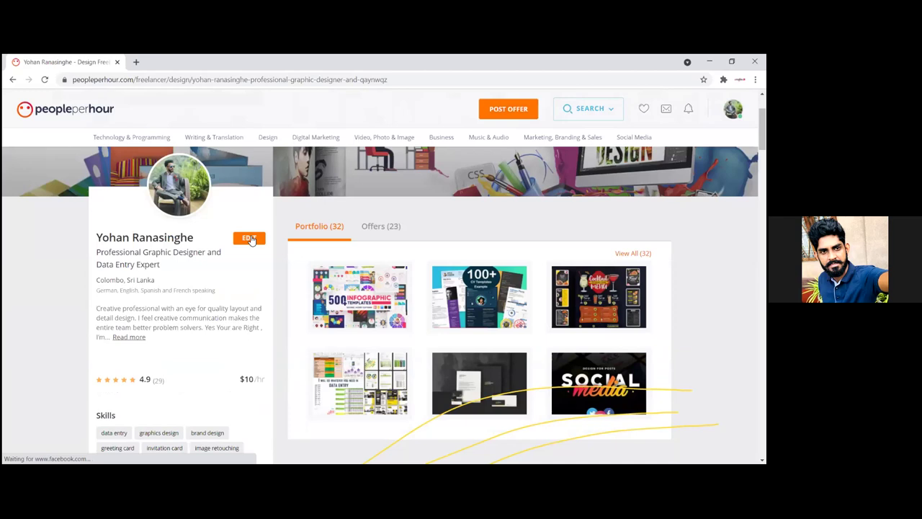
Open the profile edit form and select the Job Title 'Professional Graphic Designer and Data Entry Expert'
left_click(250, 239)
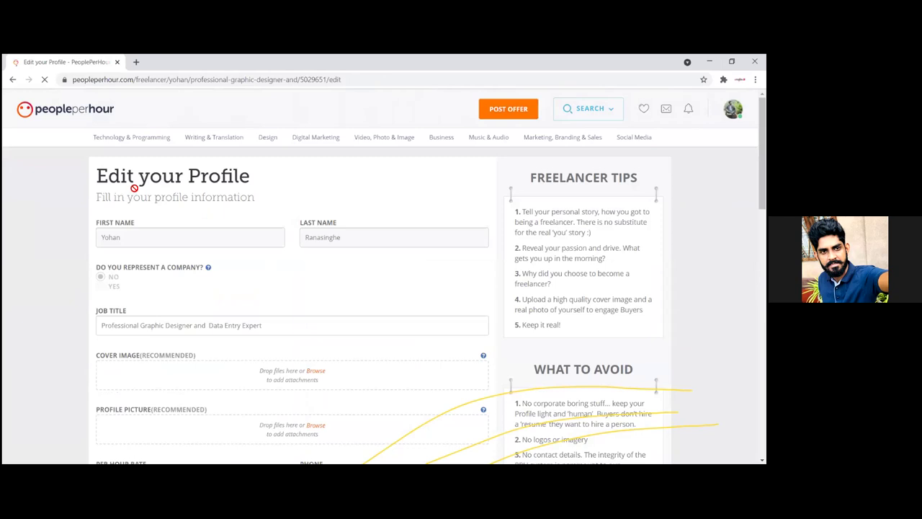
scroll(133, 188, "down", 1)
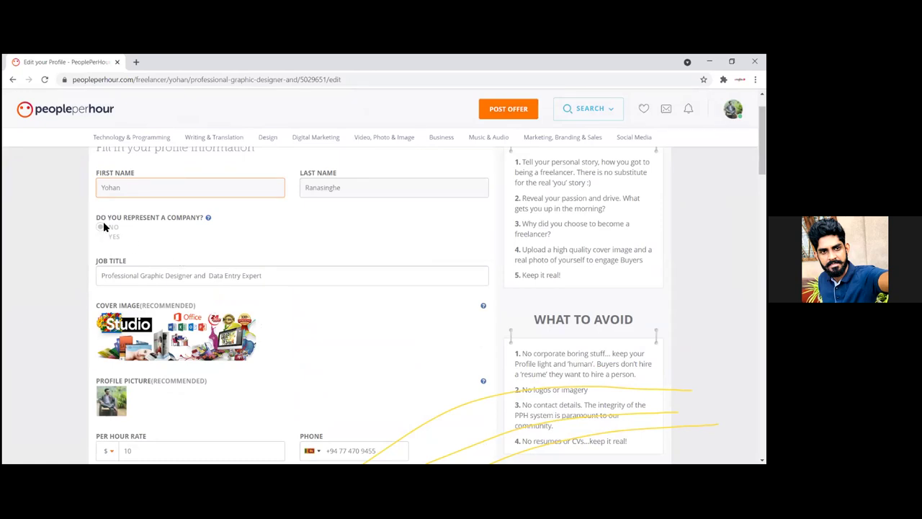
scroll(266, 223, "down", 1)
left_click(275, 226)
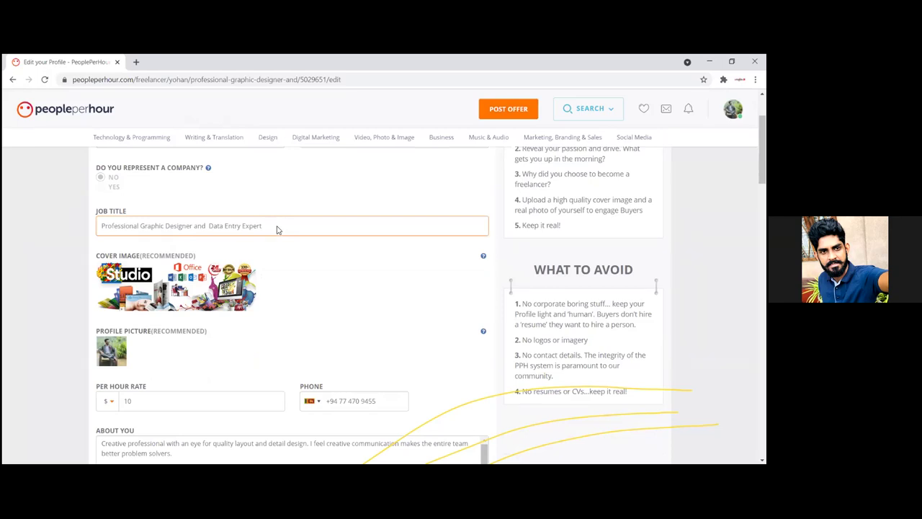
scroll(277, 225, "down", 1)
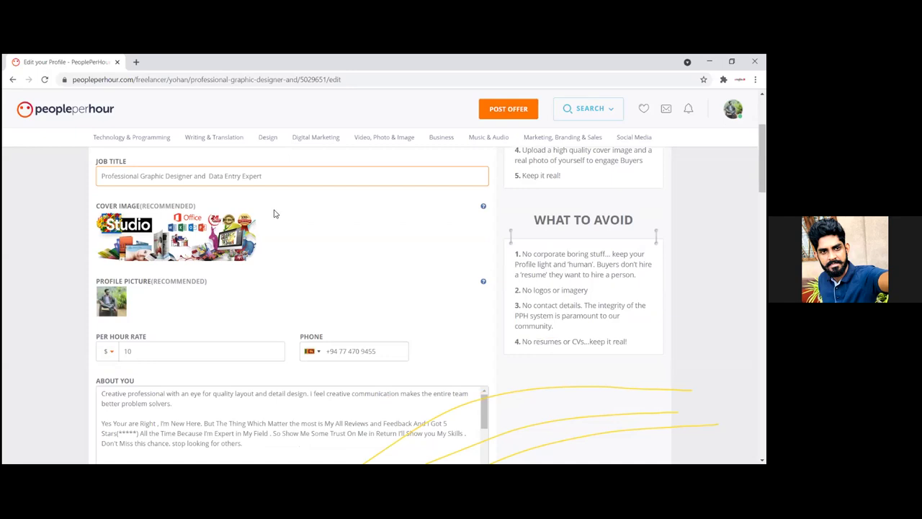
scroll(276, 214, "down", 1)
scroll(162, 202, "down", 1)
scroll(214, 236, "up", 1)
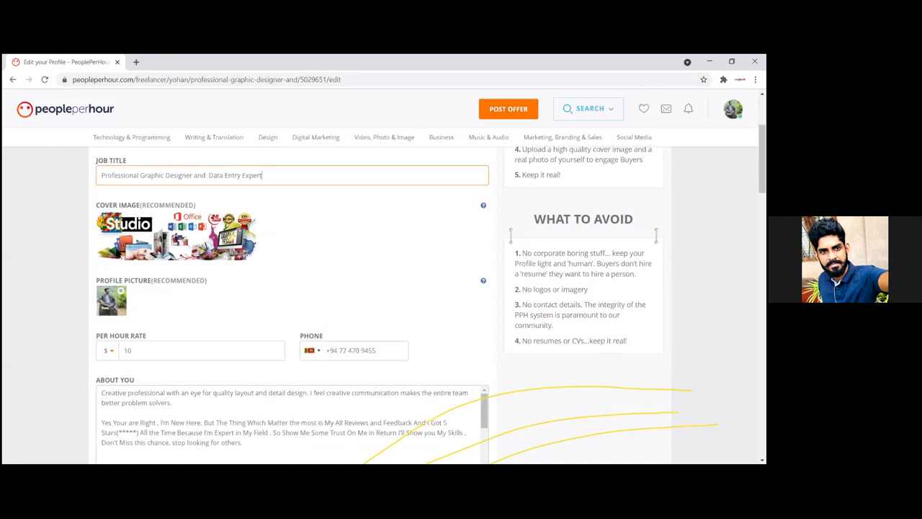
scroll(117, 252, "down", 1)
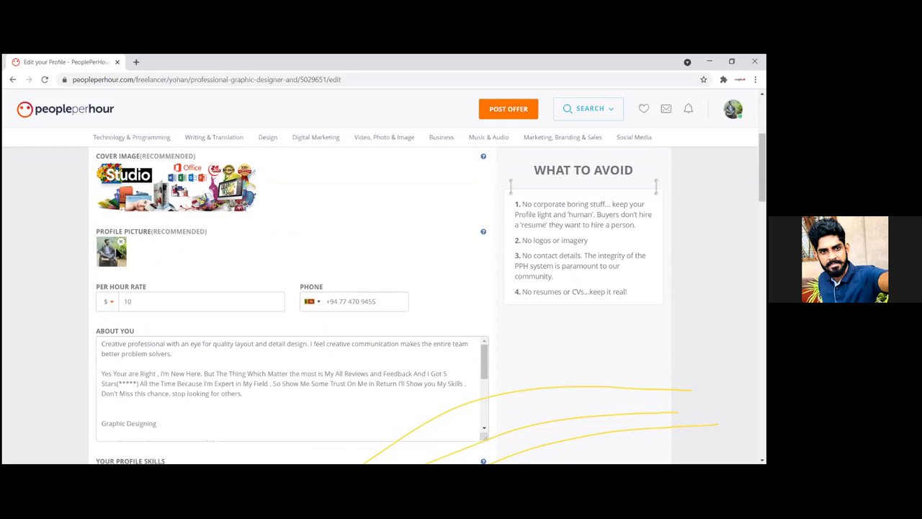
scroll(118, 313, "down", 1)
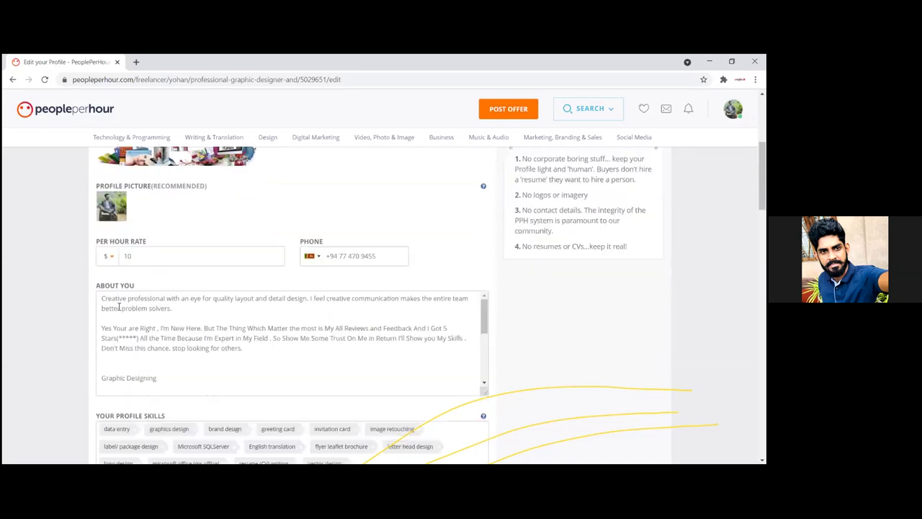
scroll(115, 206, "down", 1)
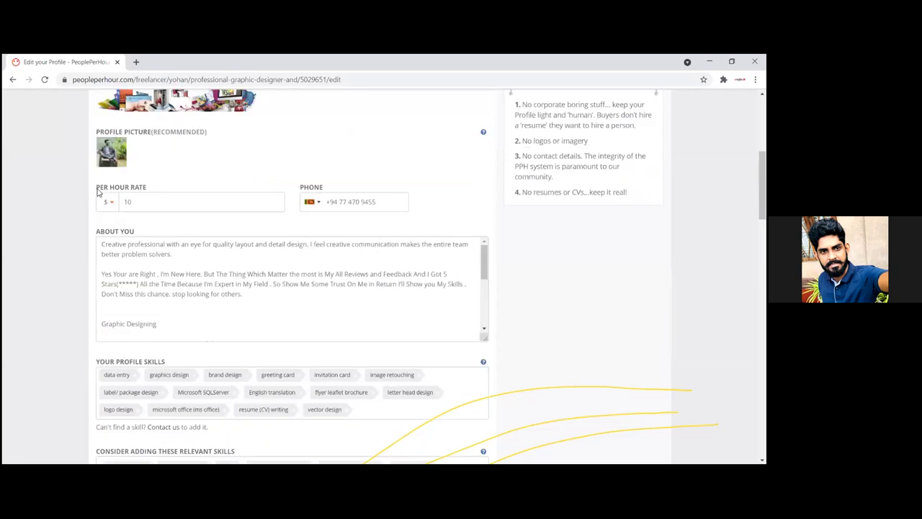
left_click(146, 203)
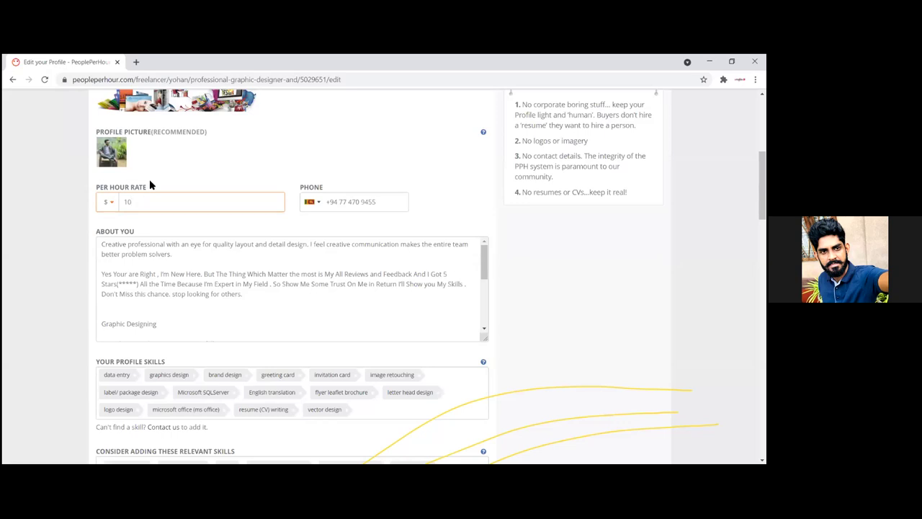
scroll(156, 216, "up", 1)
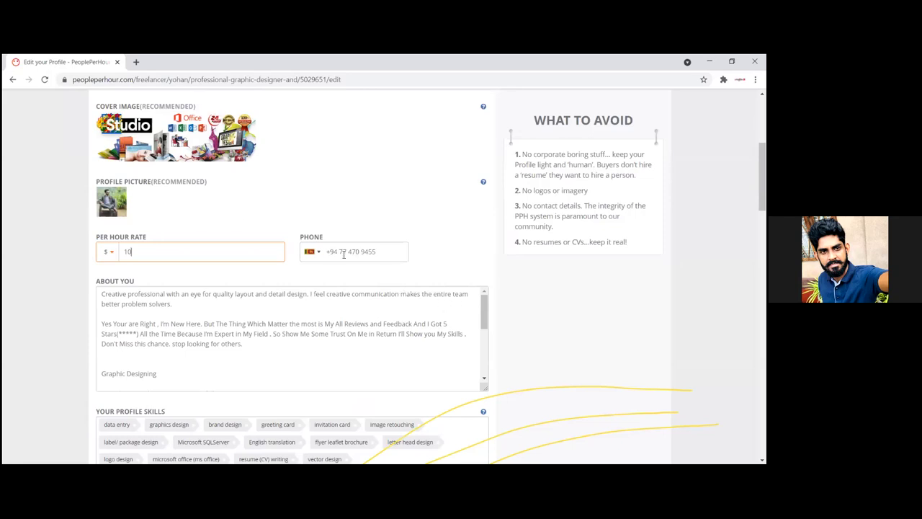
scroll(298, 209, "down", 2)
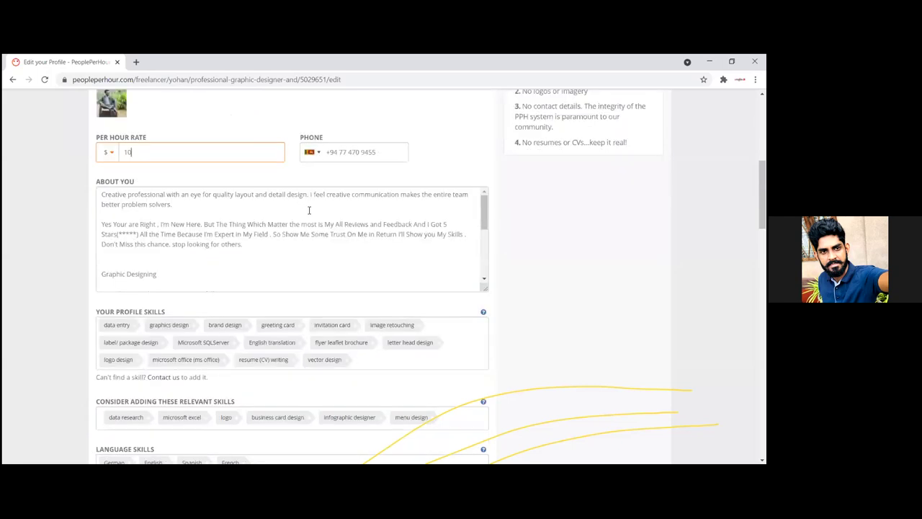
scroll(199, 221, "down", 1)
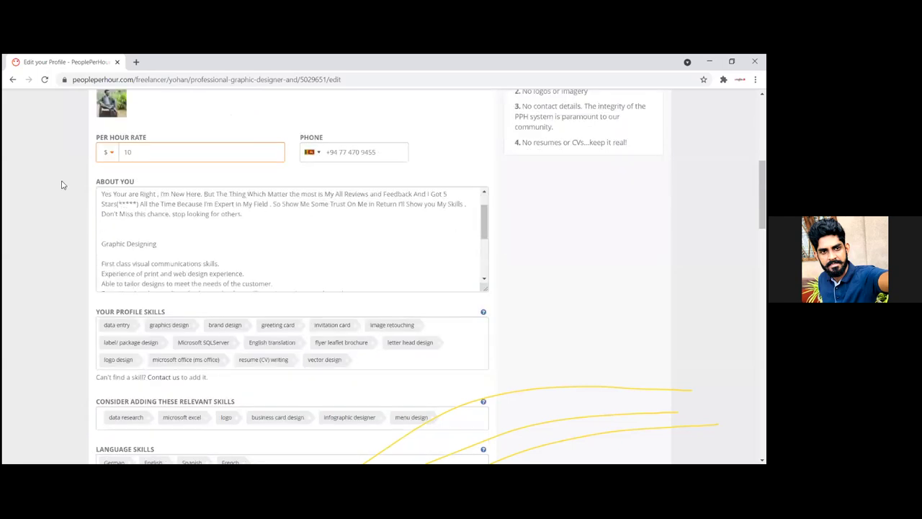
scroll(185, 156, "down", 2)
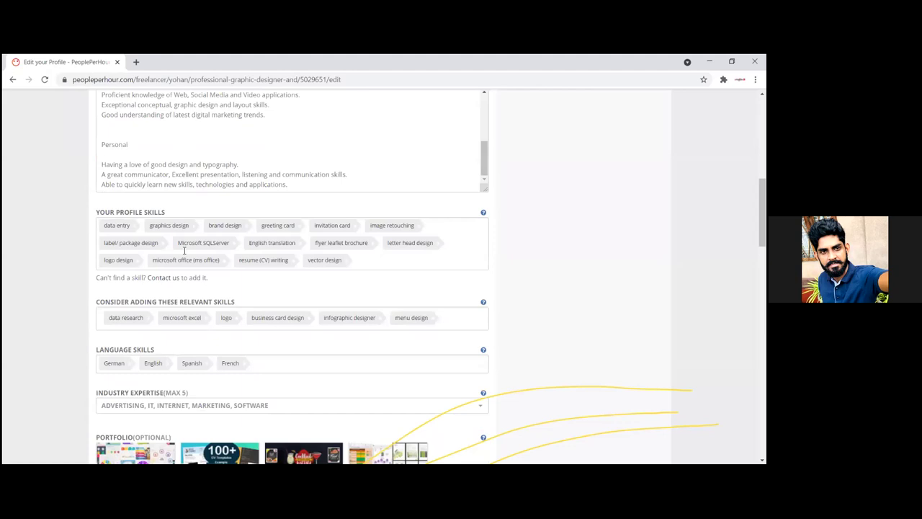
scroll(184, 250, "up", 3)
scroll(173, 253, "up", 3)
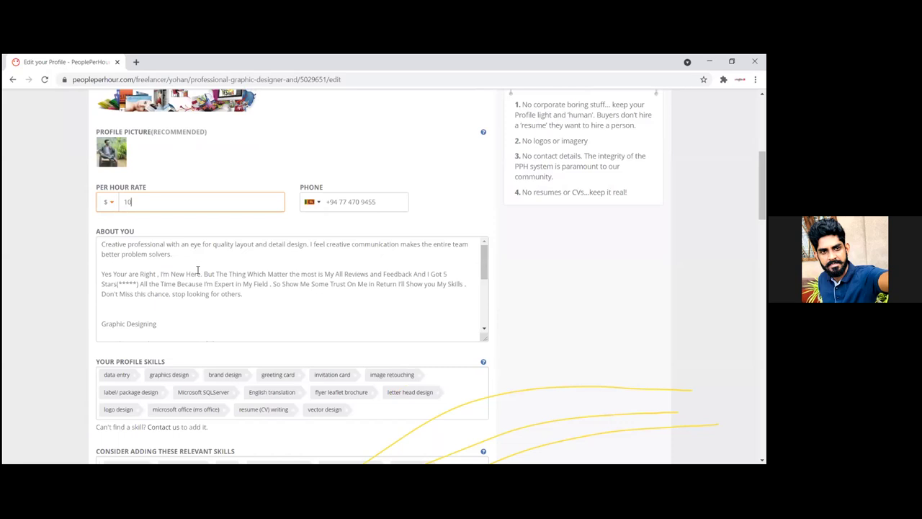
scroll(199, 273, "down", 1)
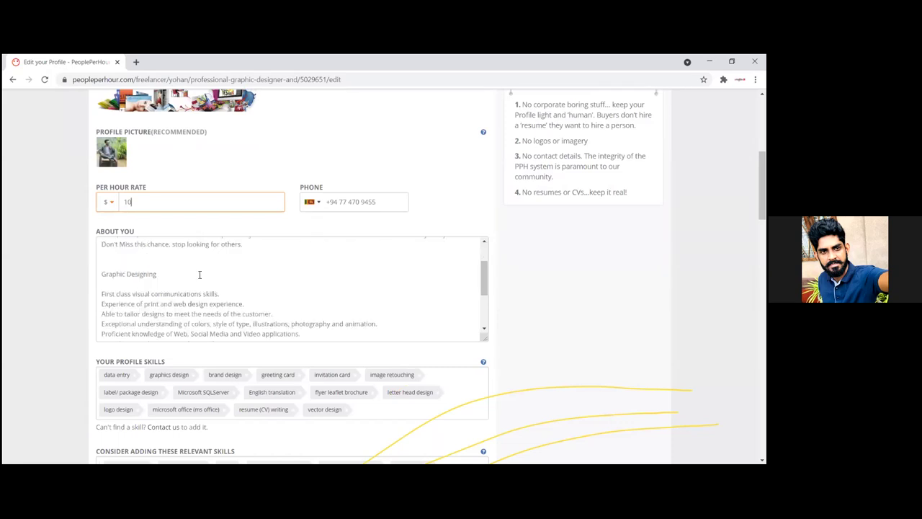
scroll(199, 274, "down", 2)
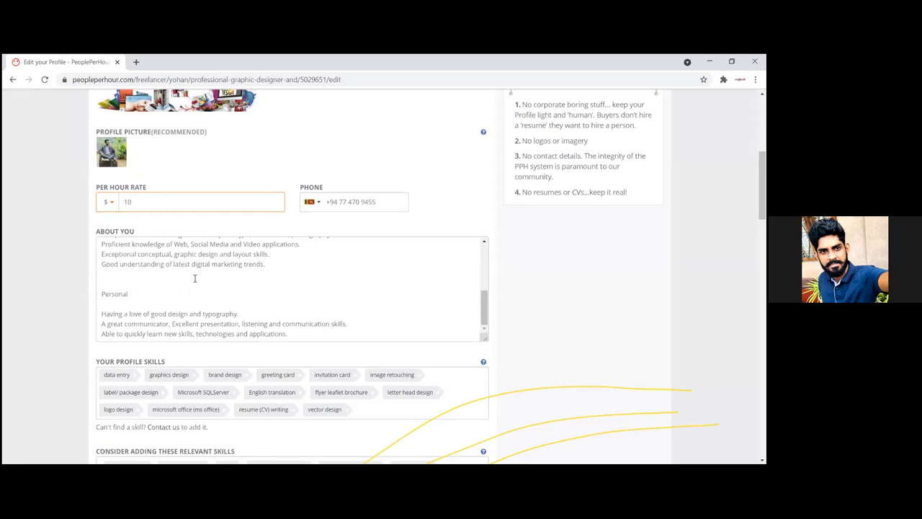
scroll(165, 210, "down", 1)
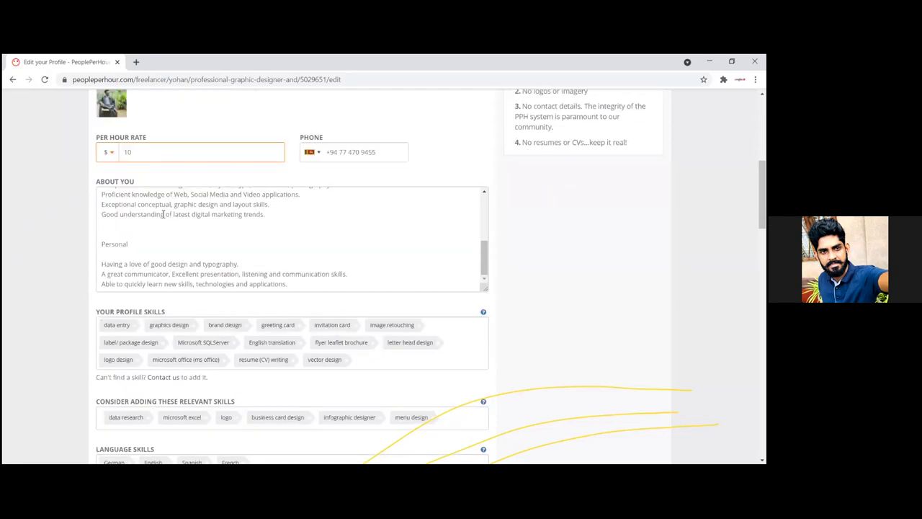
scroll(104, 236, "down", 3)
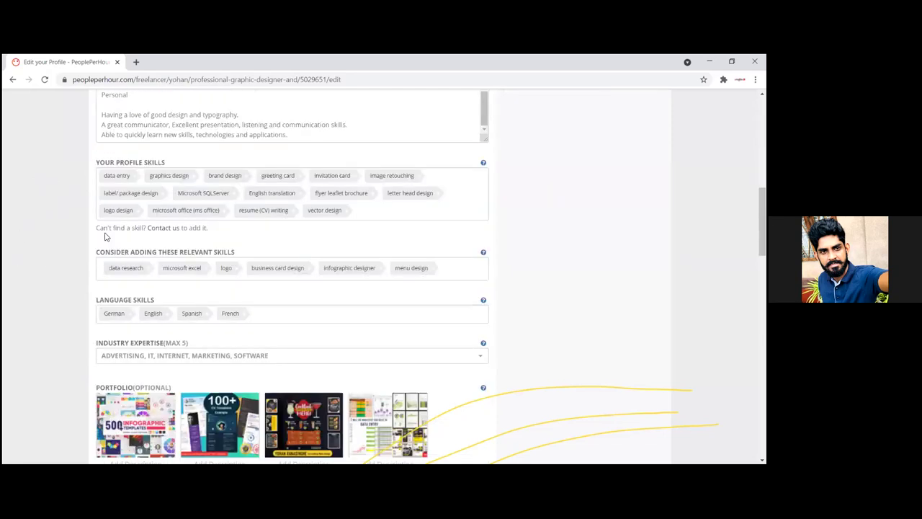
scroll(127, 227, "up", 1)
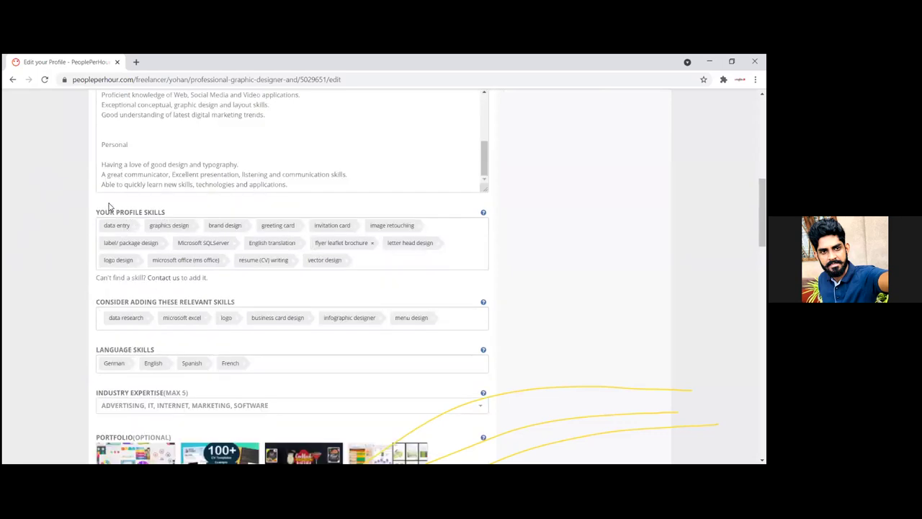
scroll(152, 278, "up", 1)
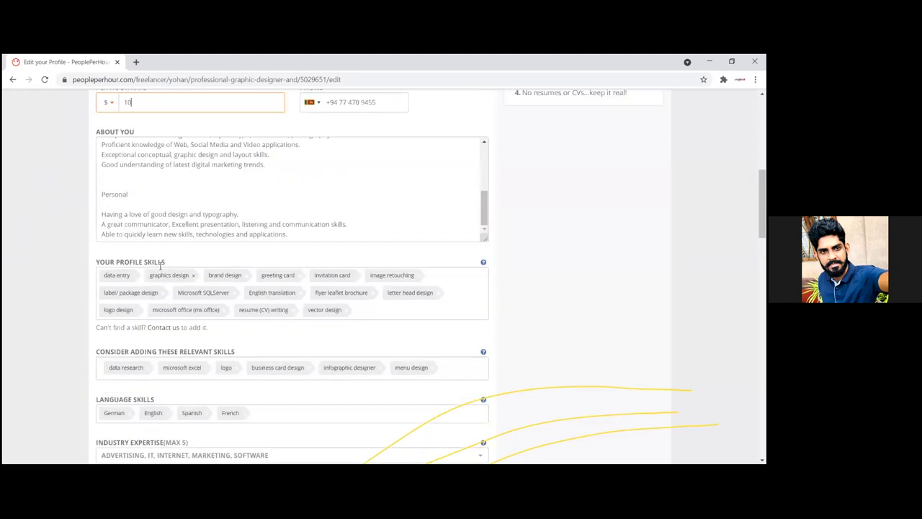
scroll(159, 266, "down", 1)
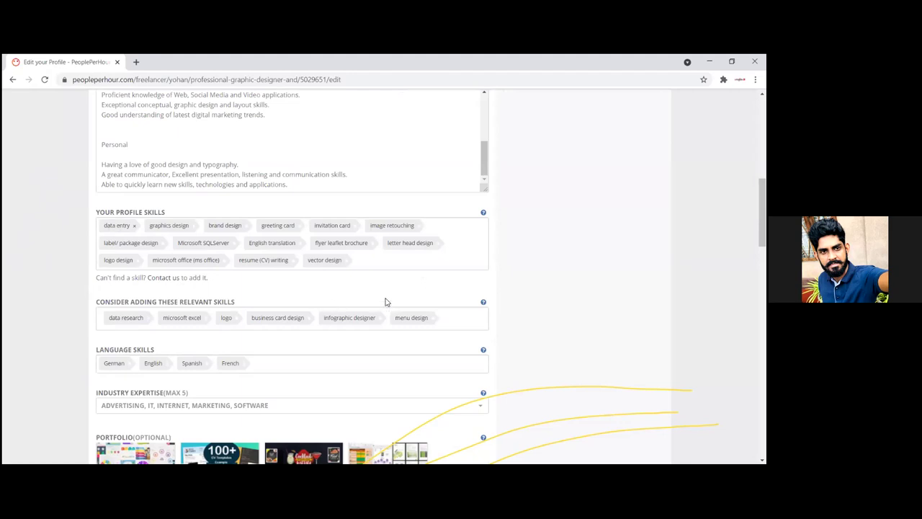
Remove the vector design skill from the profile skills
left_click(328, 264)
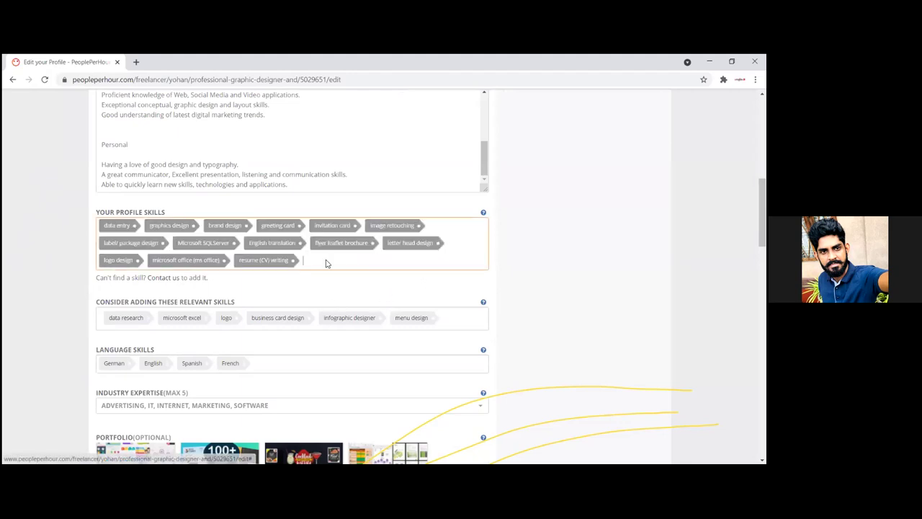
type("web")
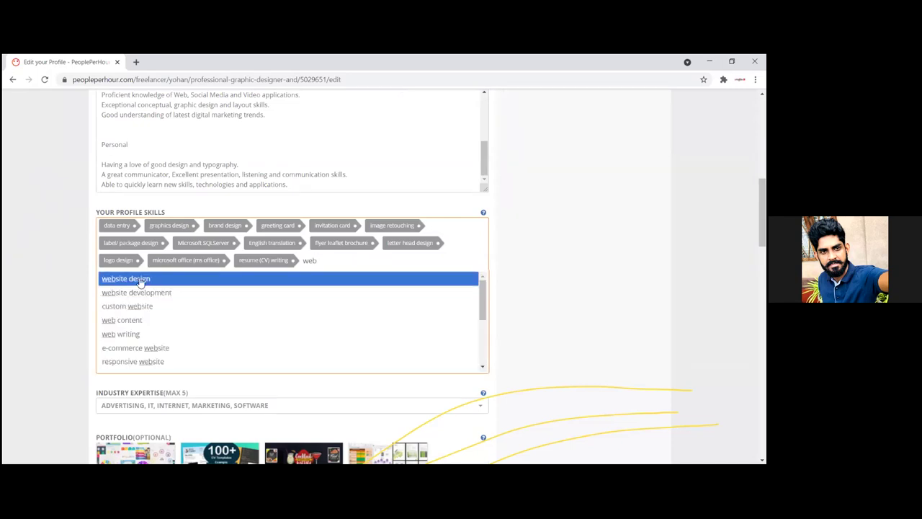
key("BackSpace")
key("BackSpace")
key("BackSpace")
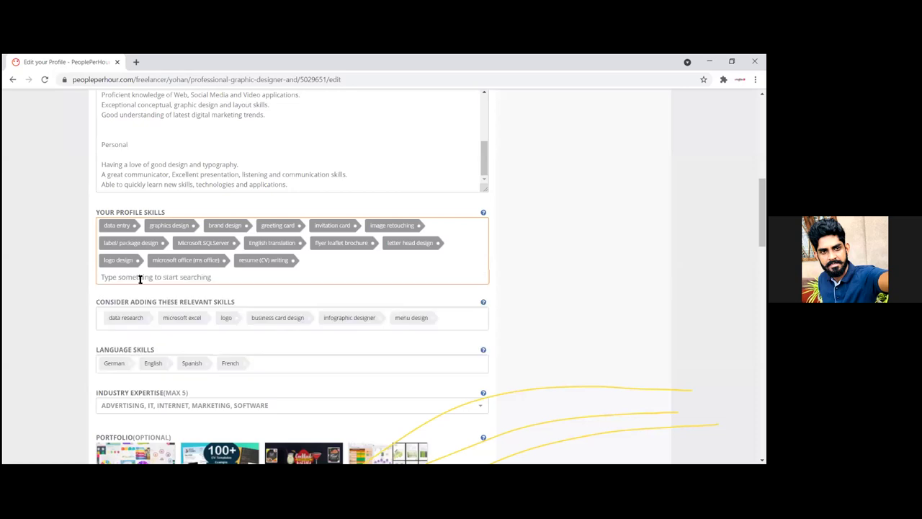
left_click(550, 247)
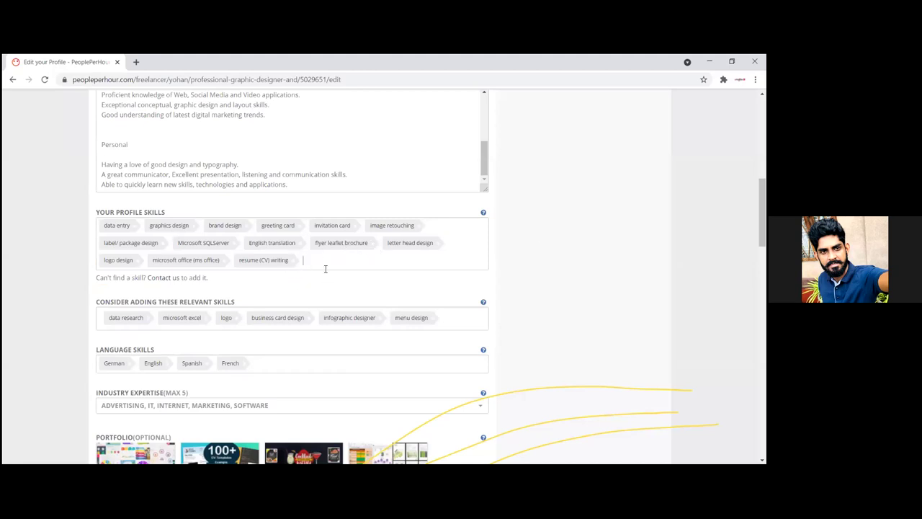
Add website design as a profile skill from the 'we' suggestions
left_click(318, 264)
type("we")
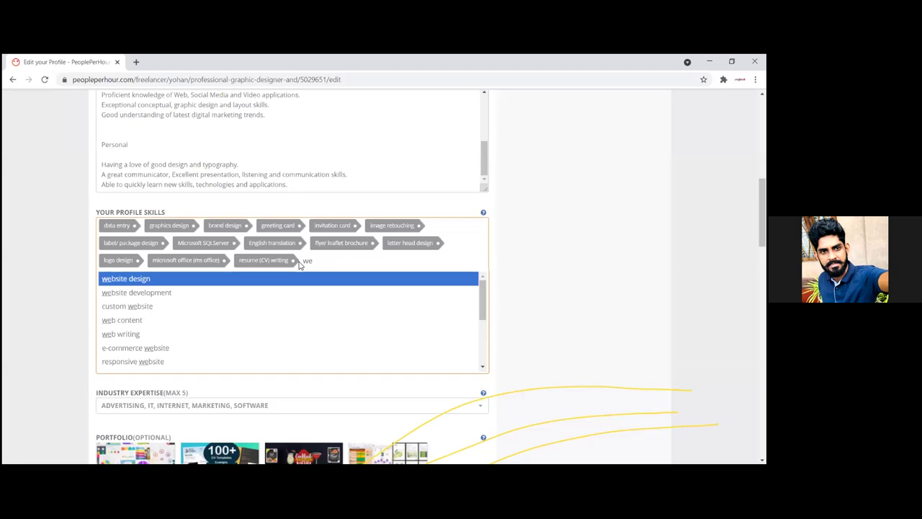
left_click(152, 281)
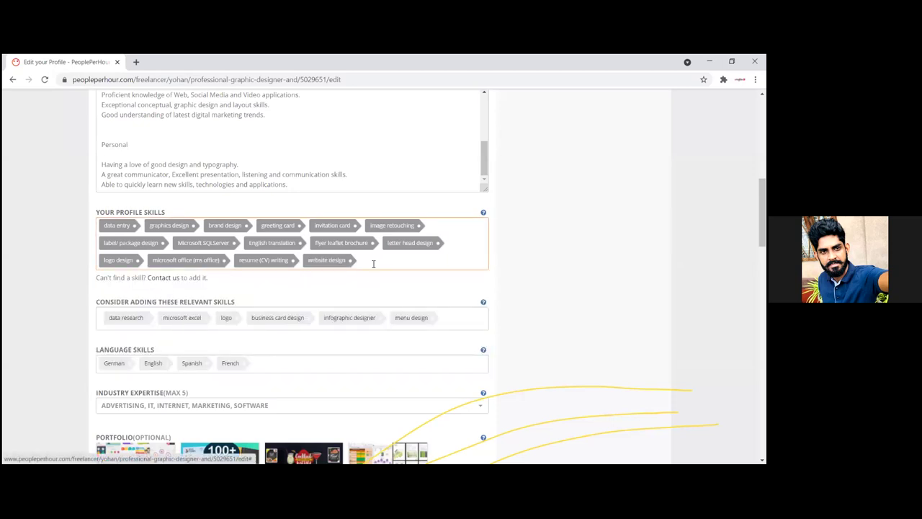
scroll(328, 262, "down", 3)
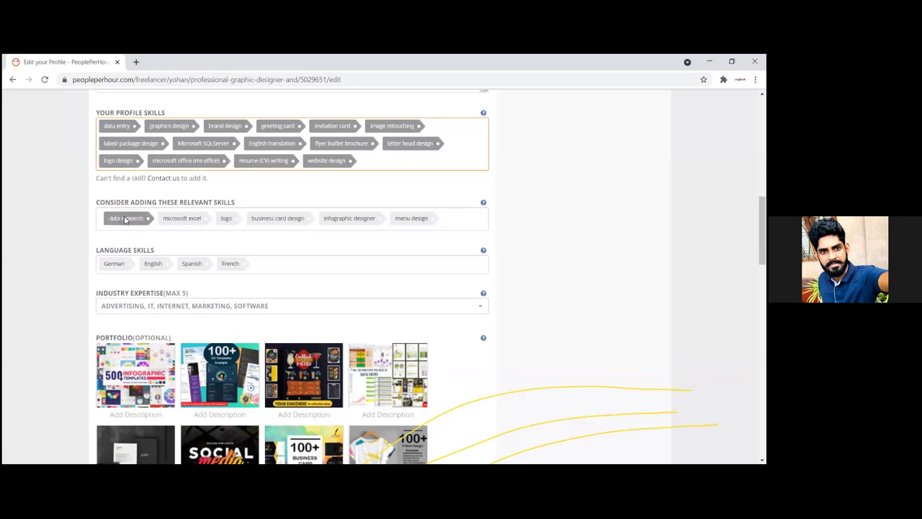
scroll(152, 211, "down", 1)
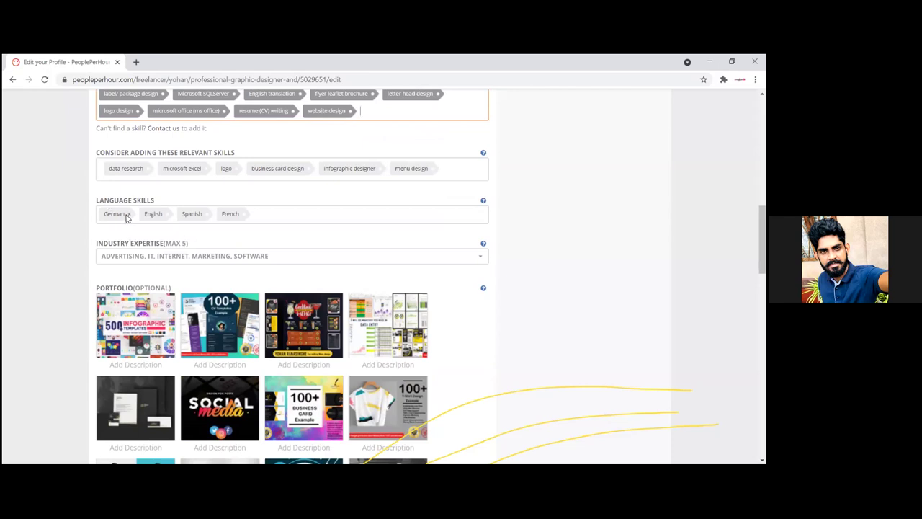
left_click(280, 217)
type("hi")
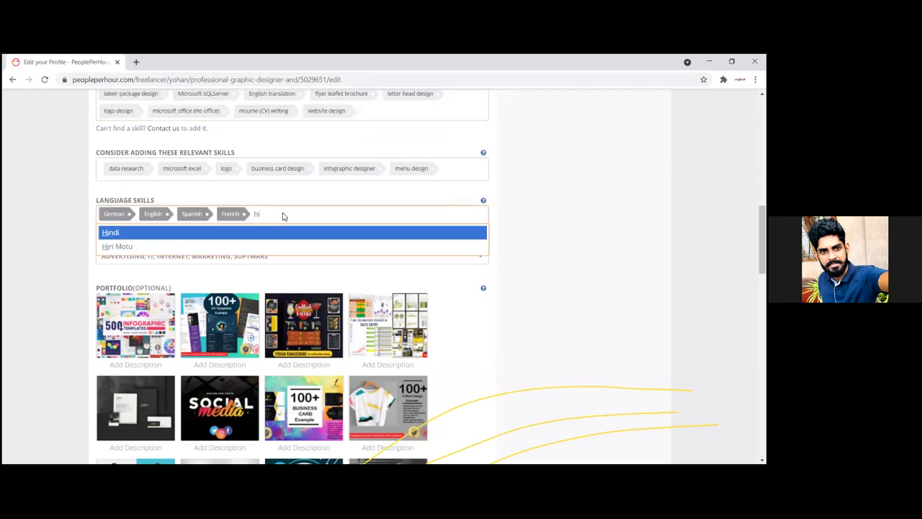
key("BackSpace")
key("BackSpace")
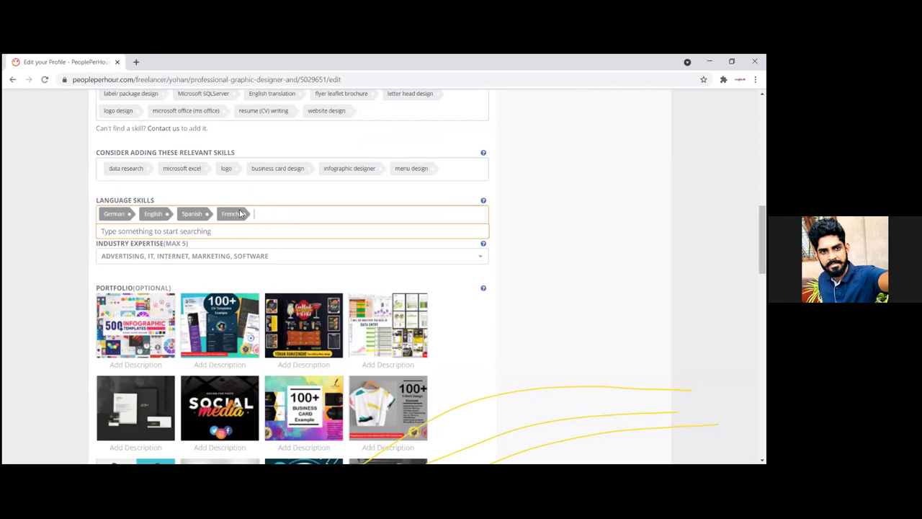
left_click(189, 203)
scroll(172, 198, "down", 1)
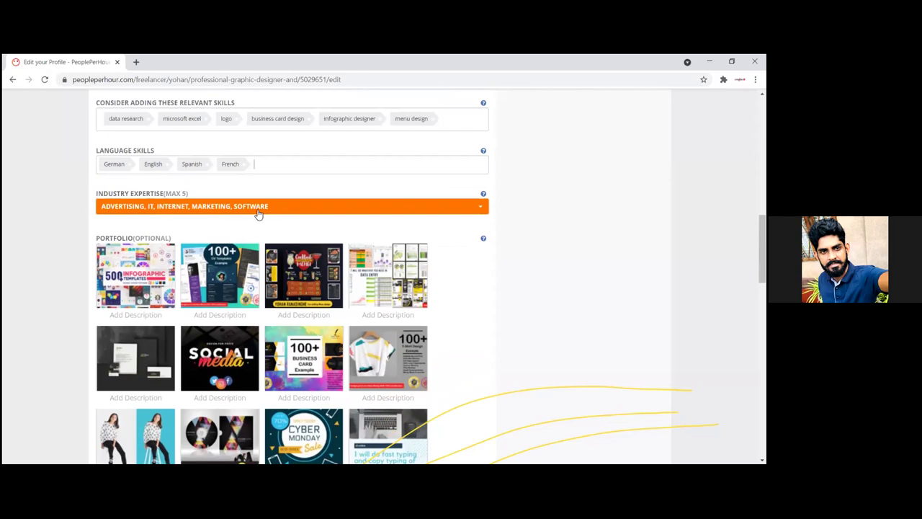
left_click(258, 209)
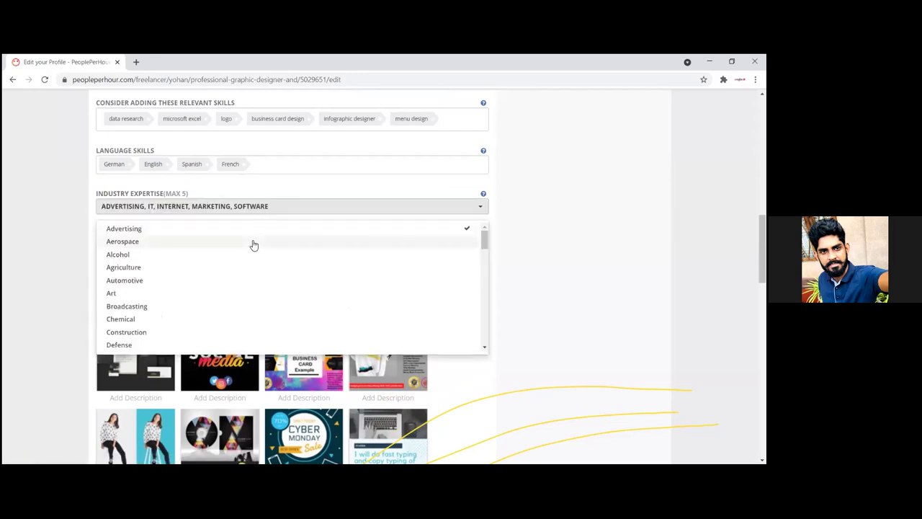
scroll(220, 287, "up", 2)
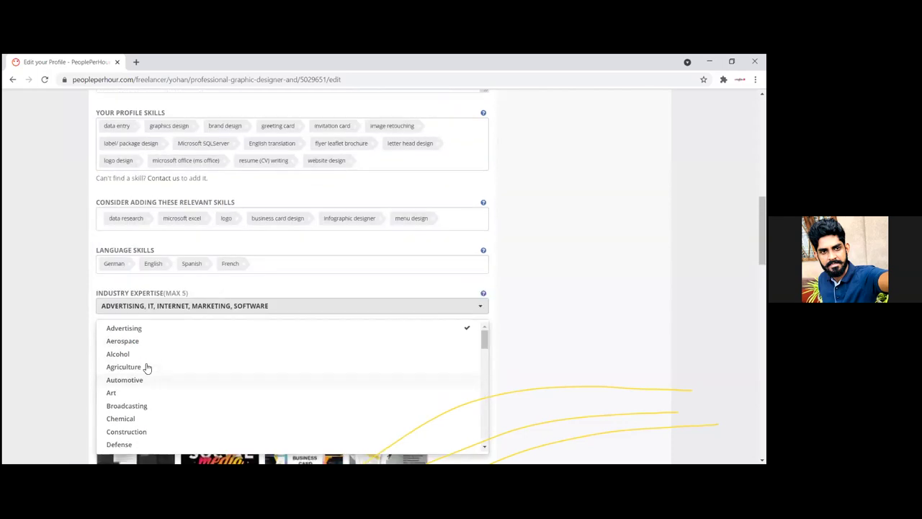
scroll(138, 286, "down", 1)
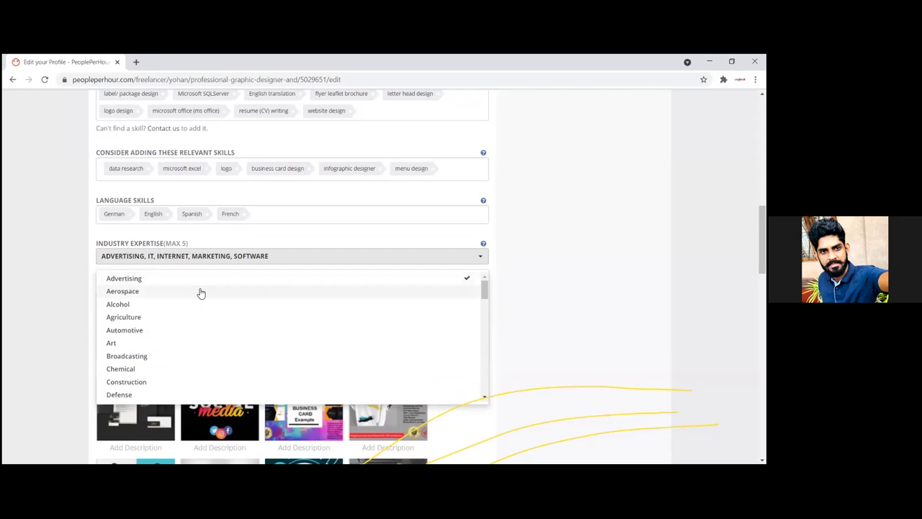
scroll(180, 317, "down", 5)
scroll(99, 299, "up", 5)
scroll(57, 243, "up", 1)
scroll(68, 270, "down", 2)
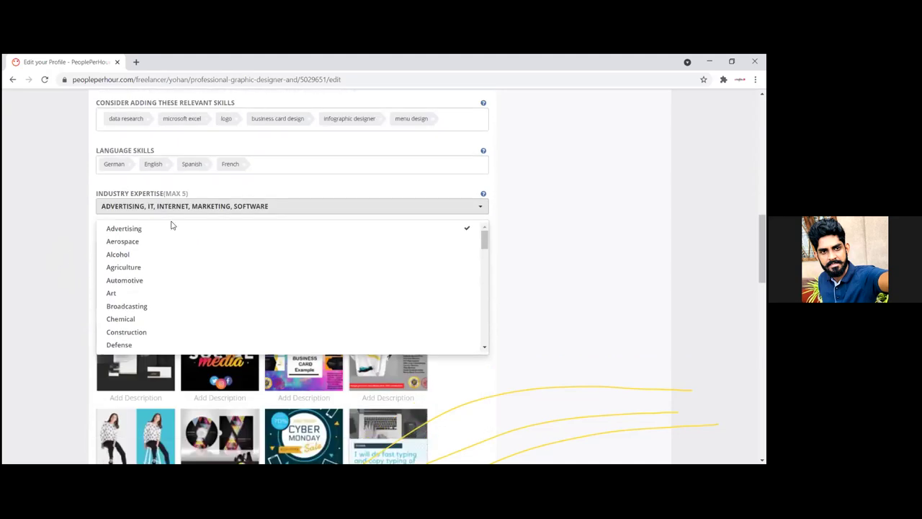
left_click(127, 218)
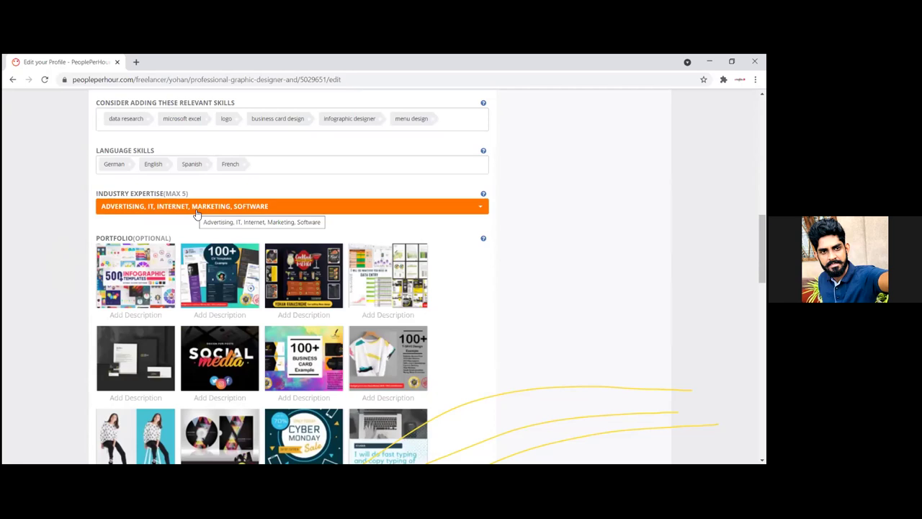
left_click(197, 209)
left_click(78, 207)
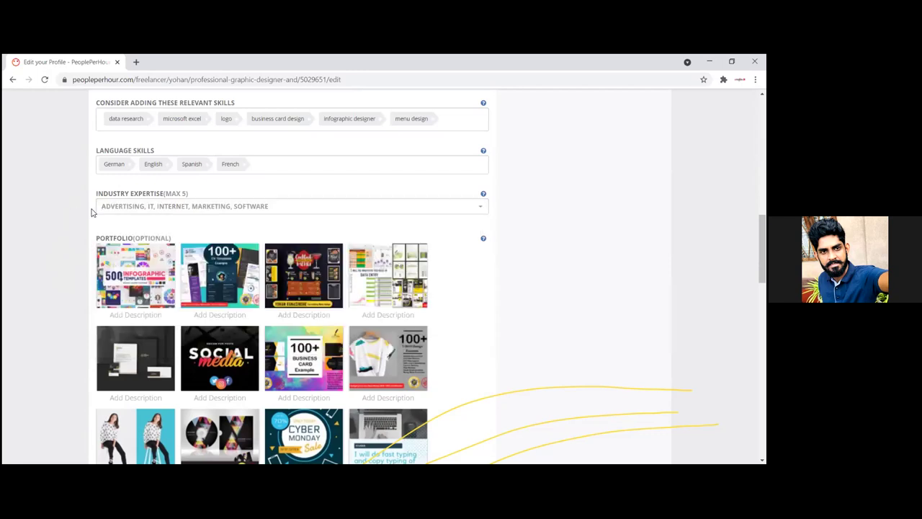
scroll(121, 200, "down", 2)
scroll(102, 144, "down", 1)
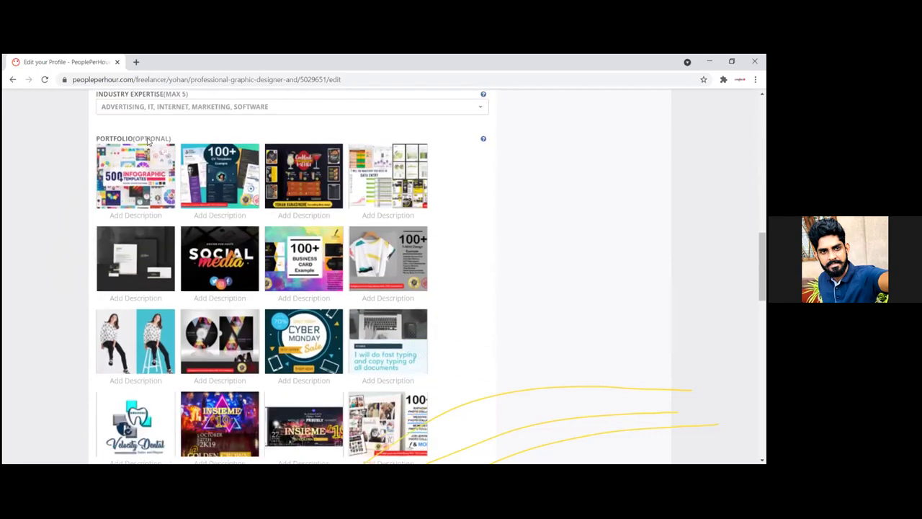
scroll(374, 325, "down", 2)
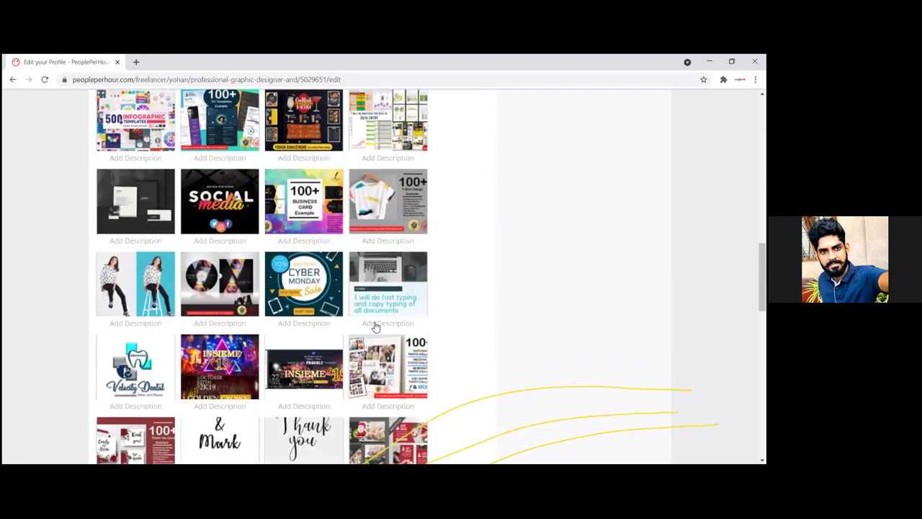
scroll(305, 336, "down", 10)
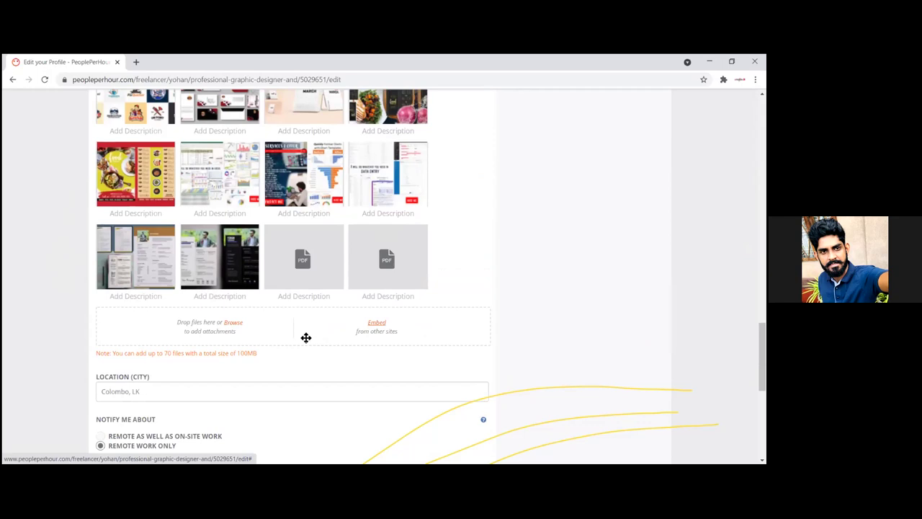
scroll(306, 337, "up", 1)
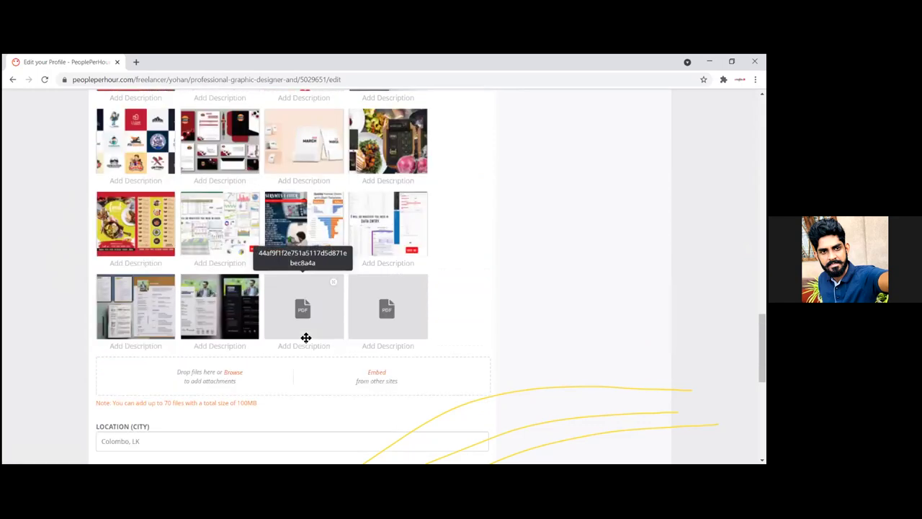
scroll(305, 337, "up", 3)
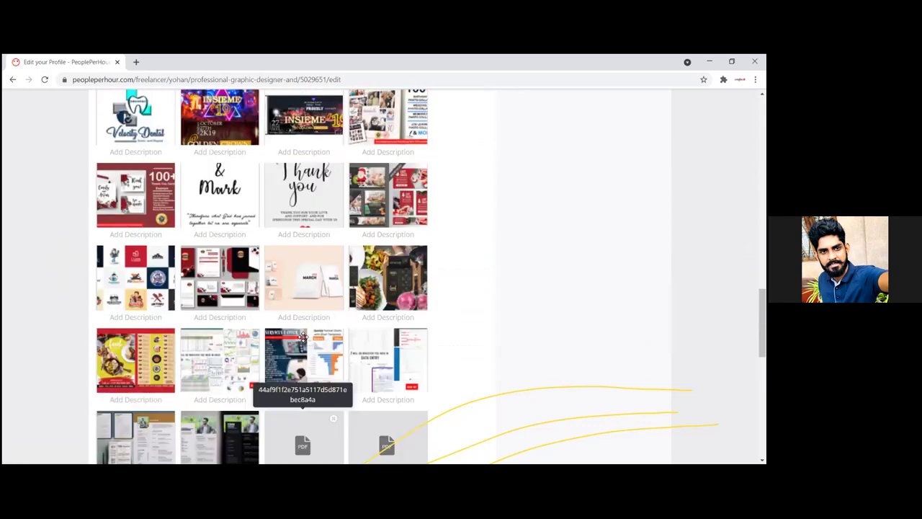
scroll(301, 337, "up", 3)
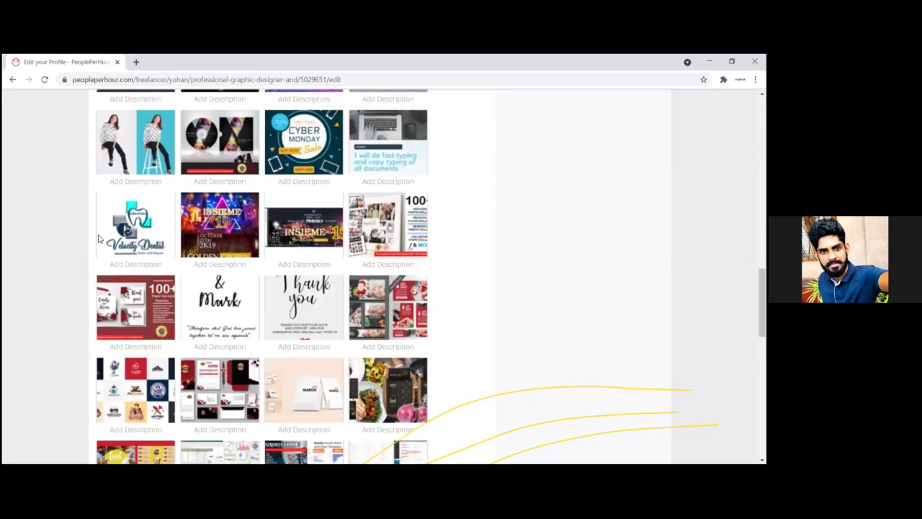
scroll(116, 249, "up", 1)
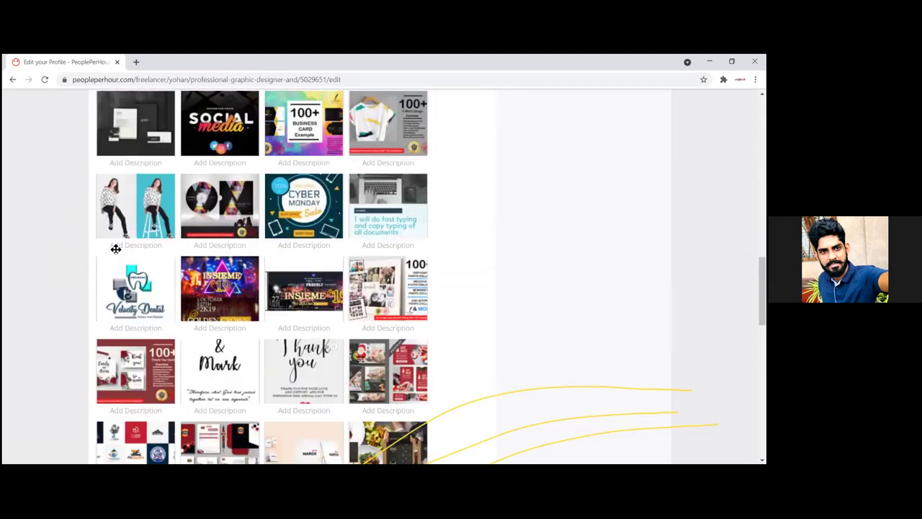
scroll(116, 250, "up", 3)
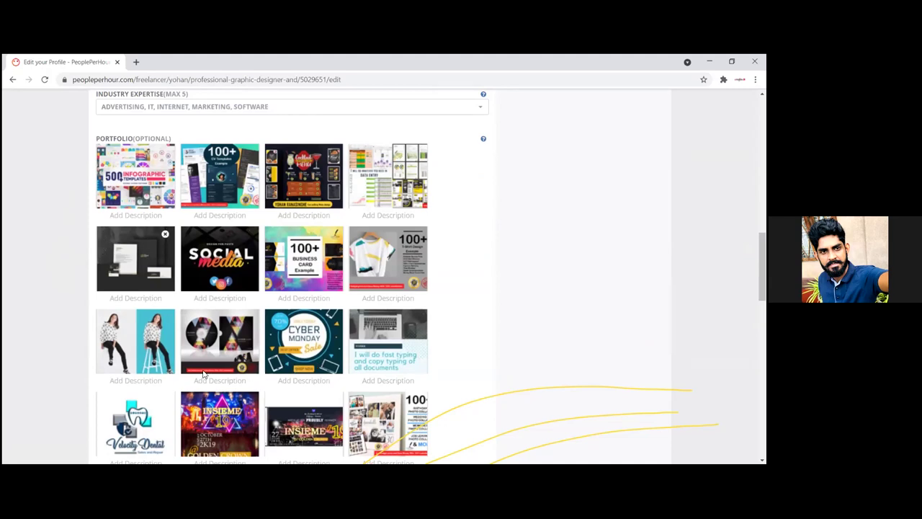
scroll(159, 368, "down", 6)
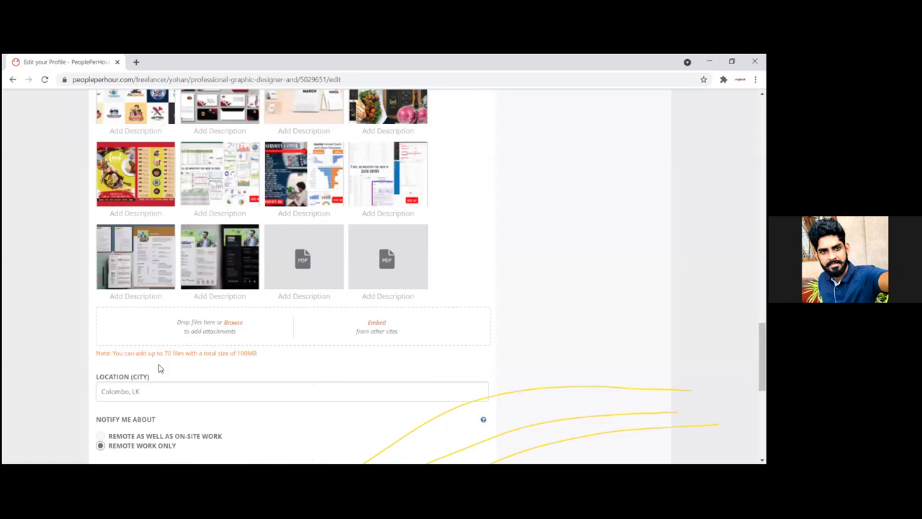
scroll(157, 343, "down", 2)
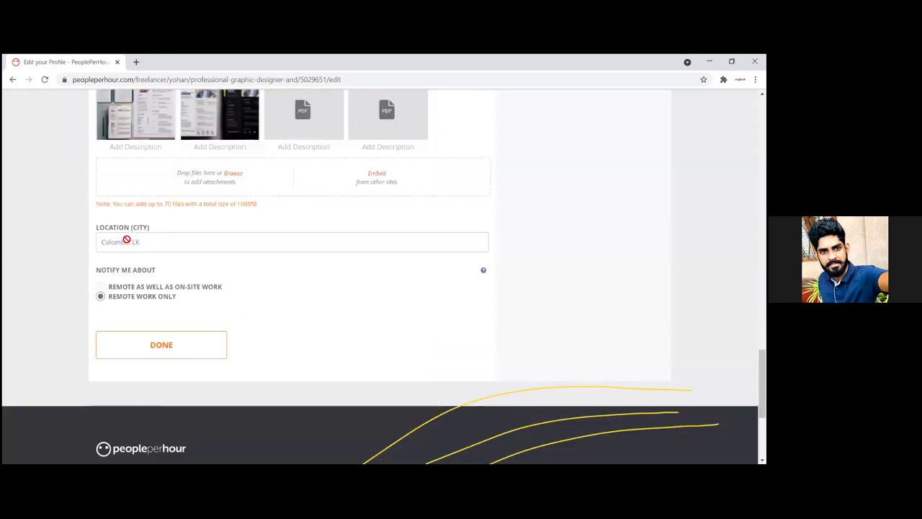
mouse_move(126, 240)
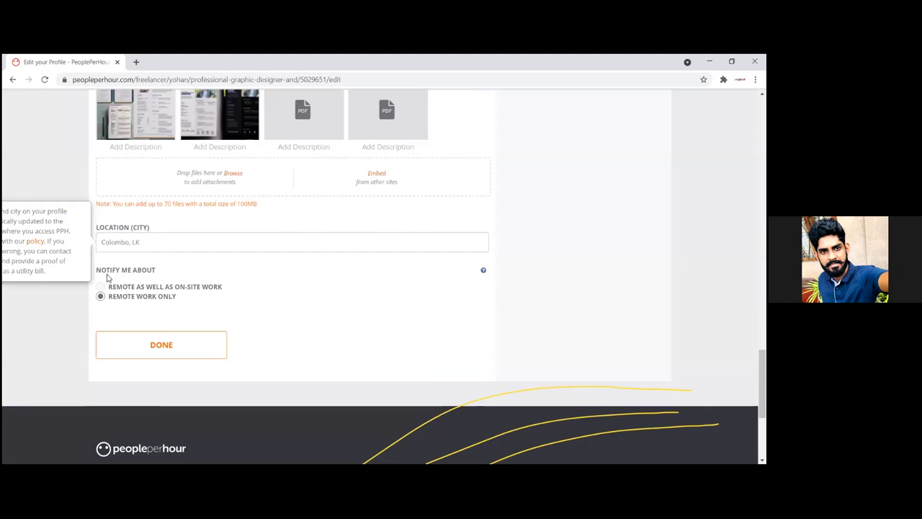
scroll(126, 270, "down", 1)
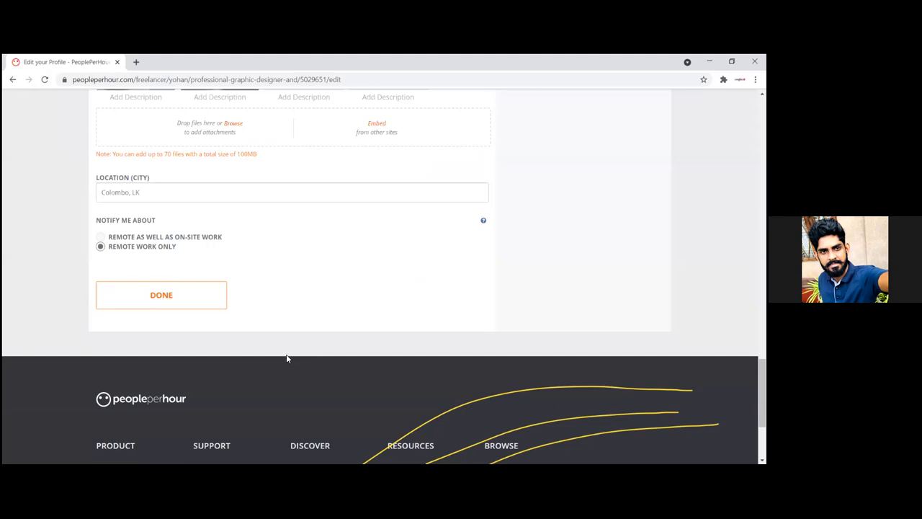
scroll(286, 358, "up", 2)
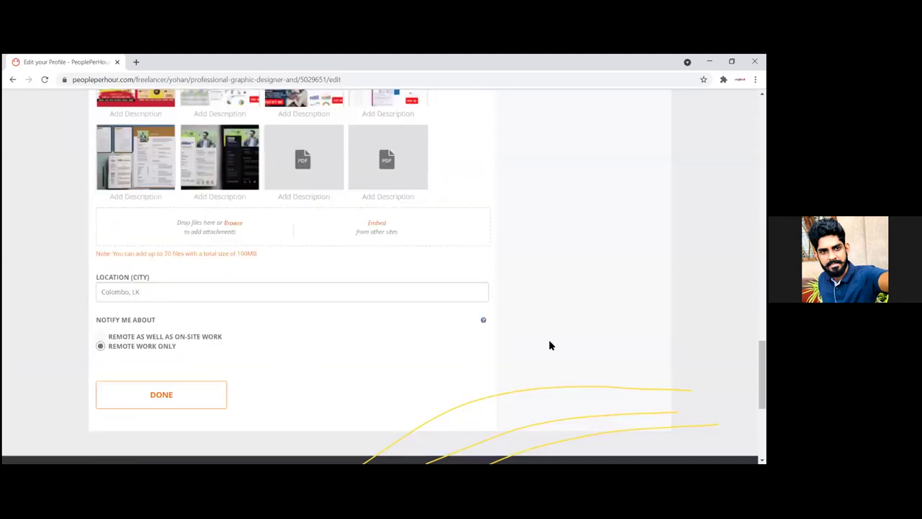
scroll(477, 304, "up", 5)
scroll(471, 302, "up", 10)
scroll(464, 306, "down", 5)
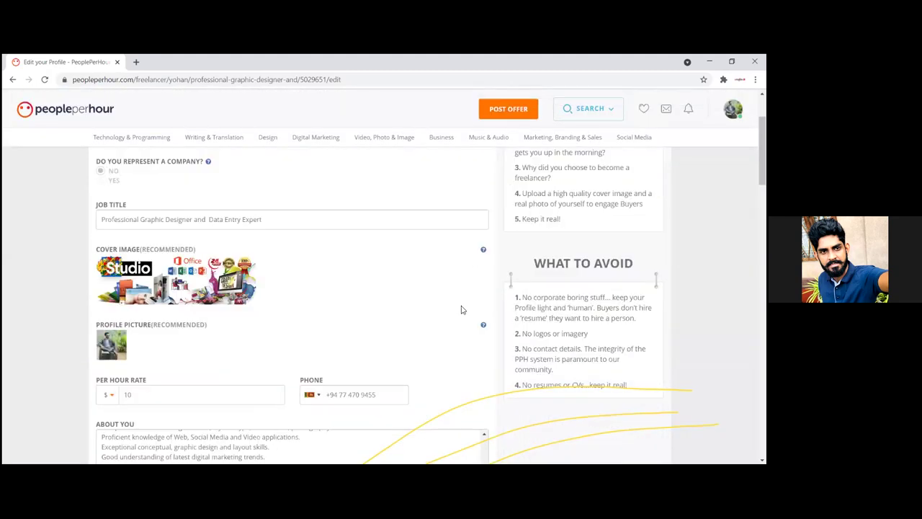
scroll(385, 314, "down", 15)
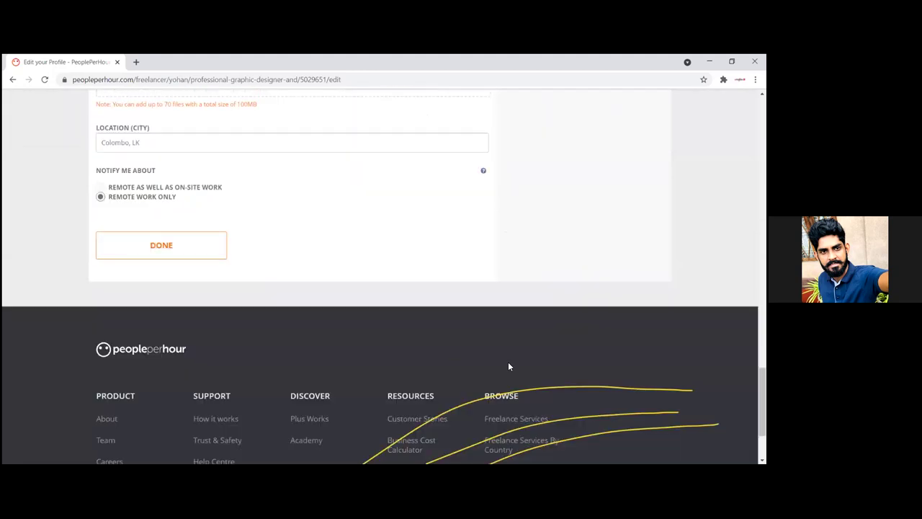
scroll(497, 362, "up", 5)
scroll(487, 346, "up", 10)
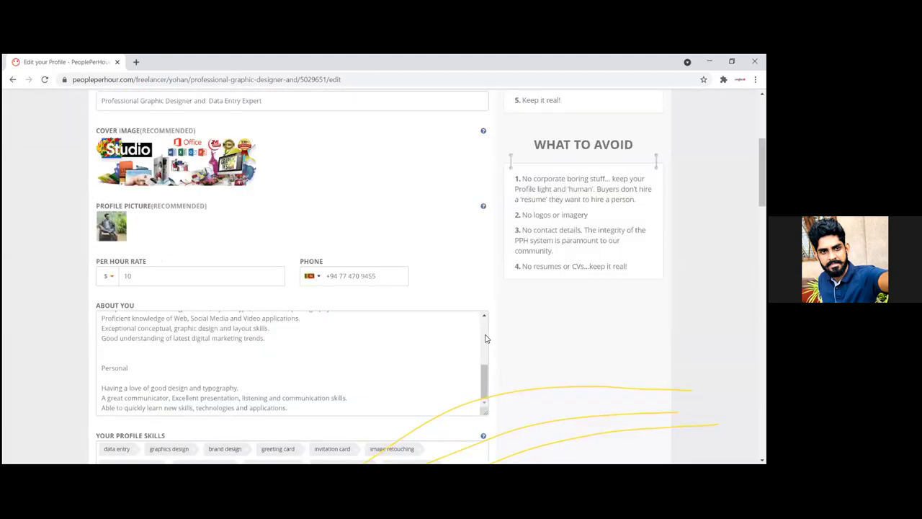
scroll(398, 200, "up", 5)
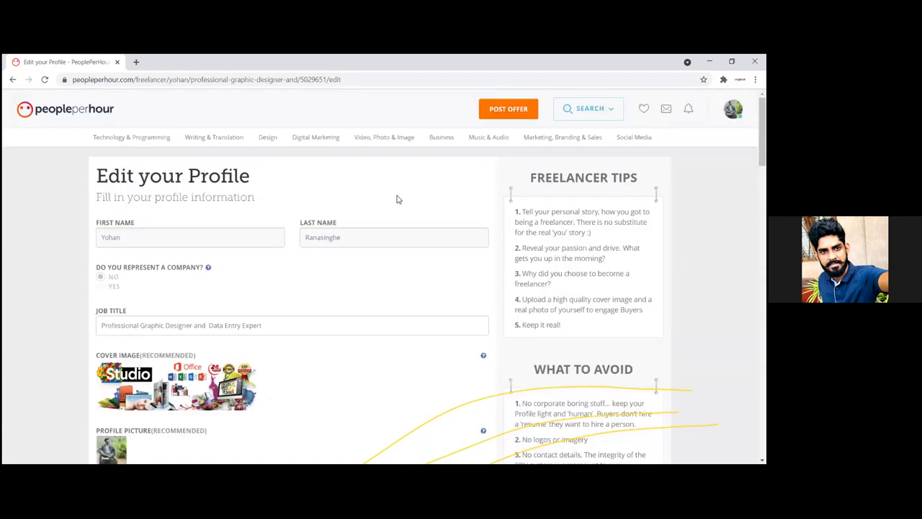
Return to the public freelancer profile through the account menu's Profile option
left_click(732, 108)
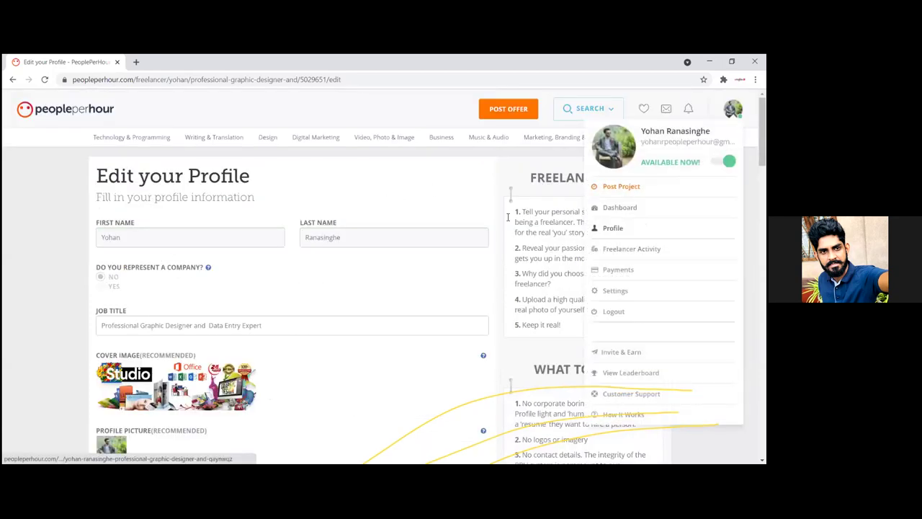
left_click(609, 229)
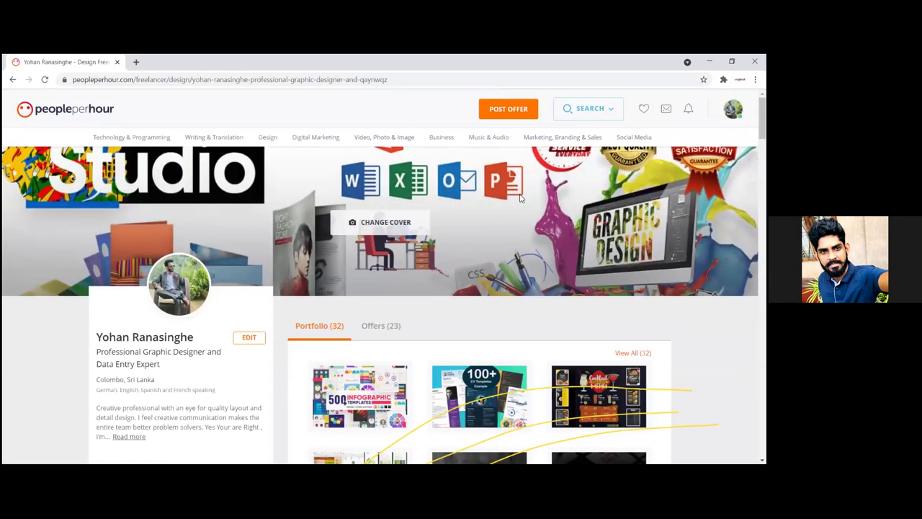
left_click(603, 115)
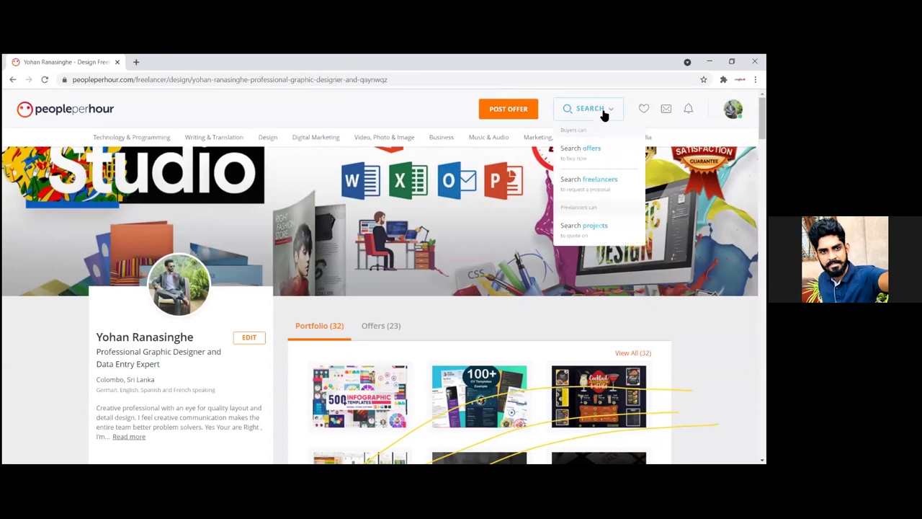
Open the Freelance Projects listing (4,265 found) and check the first project's posting time and proposals
left_click(602, 233)
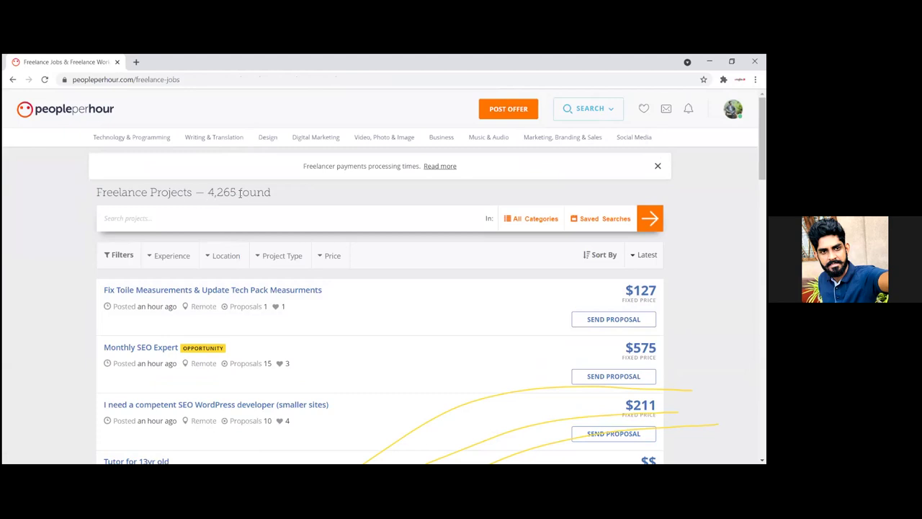
scroll(72, 191, "down", 1)
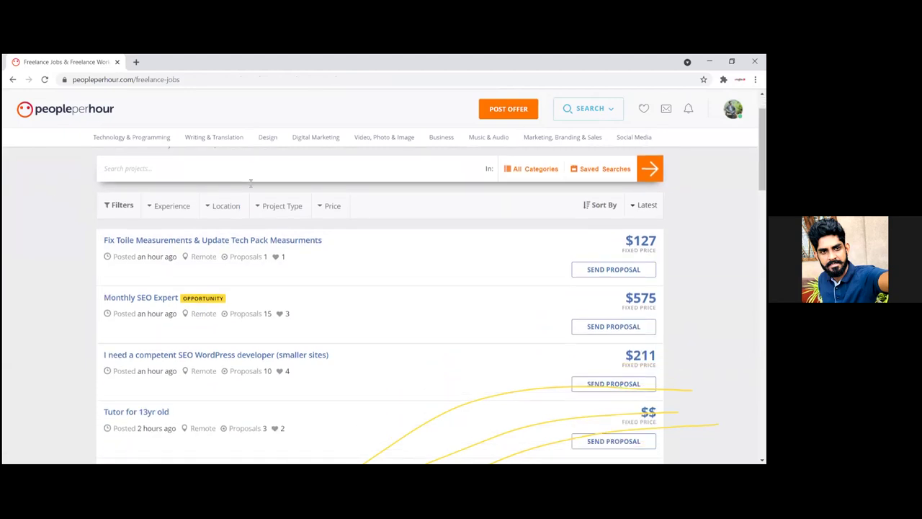
scroll(231, 208, "up", 1)
scroll(165, 194, "down", 2)
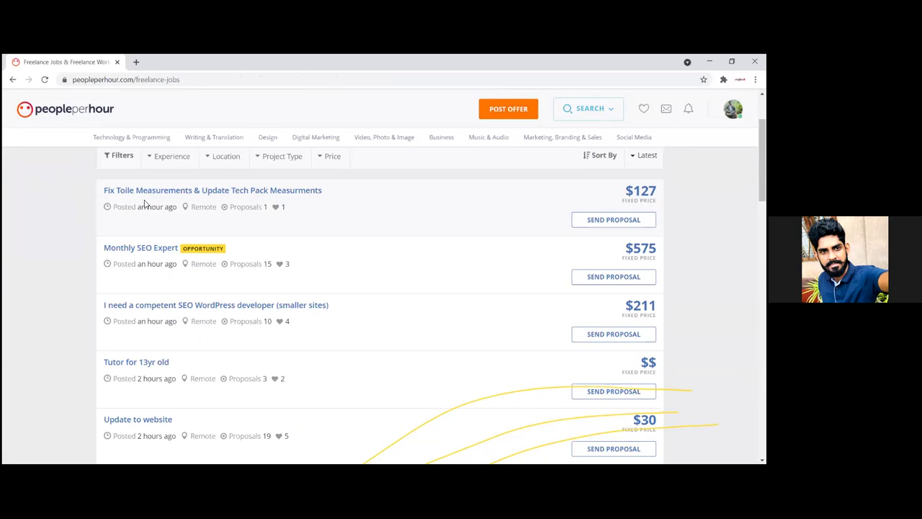
left_click_drag(138, 206, 172, 208)
left_click(228, 219)
left_click_drag(238, 207, 261, 208)
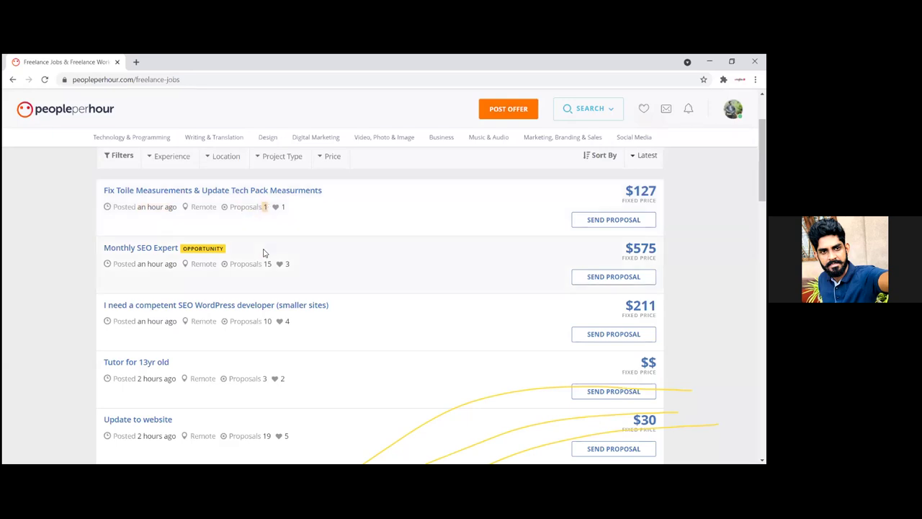
scroll(253, 252, "up", 2)
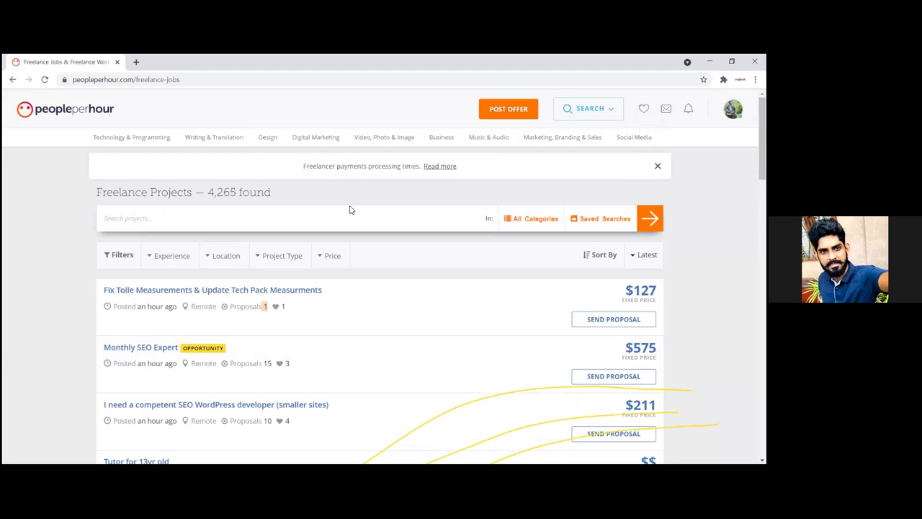
scroll(348, 208, "down", 2)
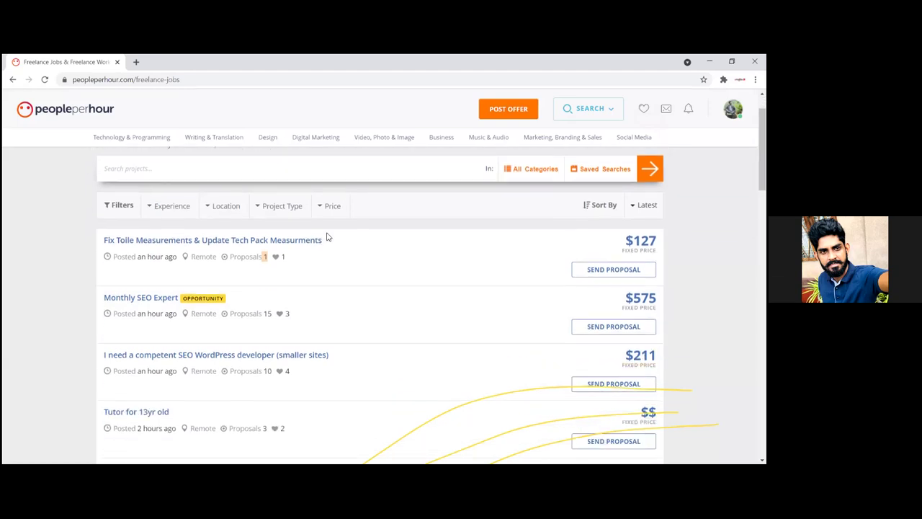
scroll(324, 237, "up", 2)
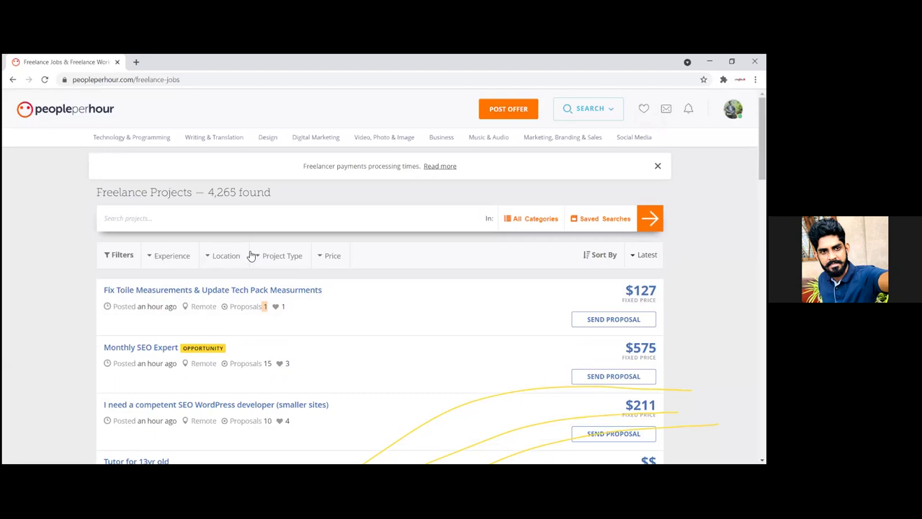
Reopen the Freelance Projects listing from the Search projects option
mouse_move(601, 108)
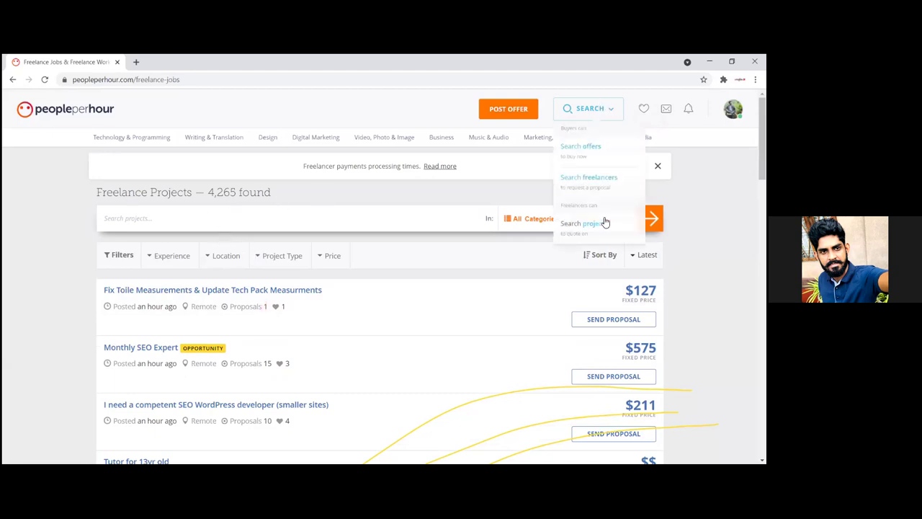
left_click(597, 229)
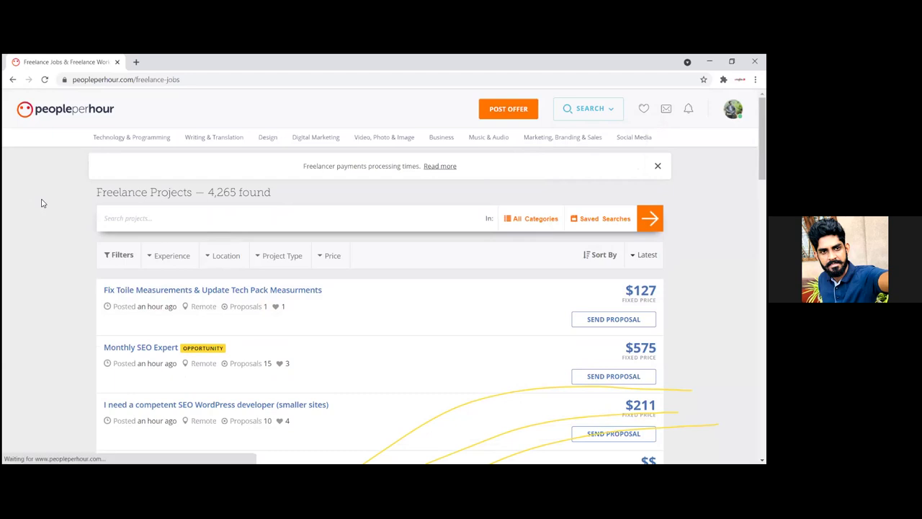
scroll(223, 298, "down", 1)
scroll(194, 247, "up", 1)
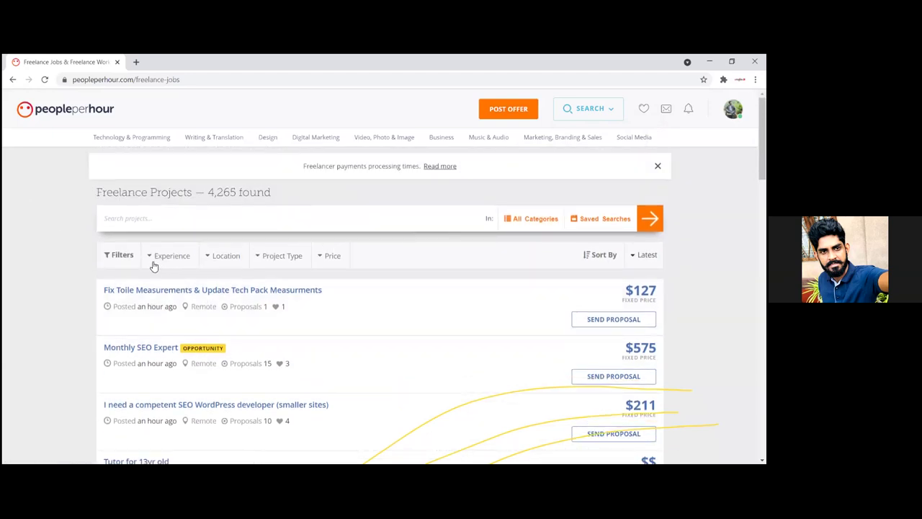
Search projects for 'graphic design', listing 988 results led by $23/hr Graphic Designer jobs
left_click(174, 218)
type("graphic design")
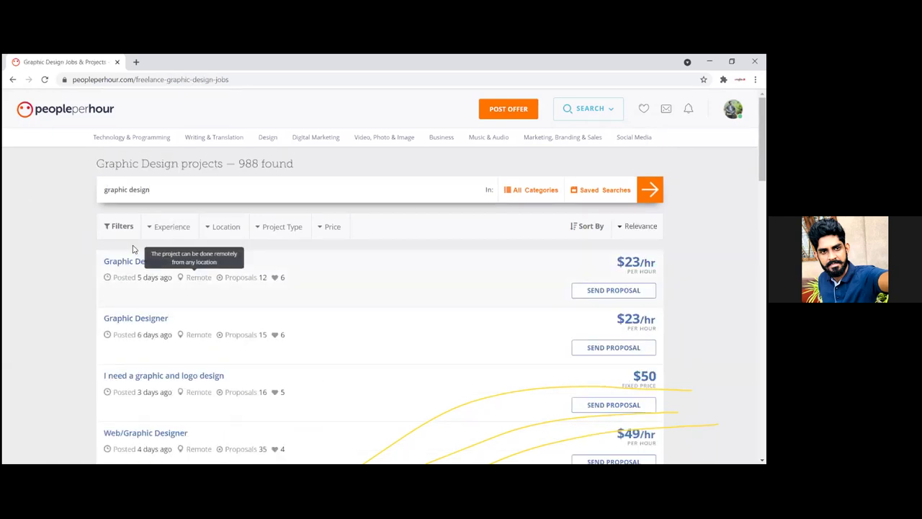
scroll(147, 231, "down", 1)
scroll(164, 227, "up", 1)
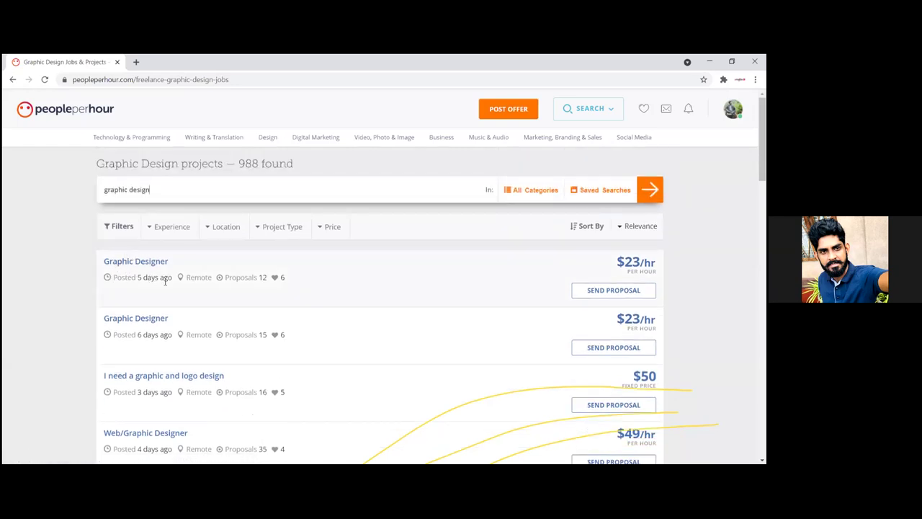
left_click_drag(171, 279, 121, 278)
left_click(149, 275)
scroll(281, 273, "down", 1)
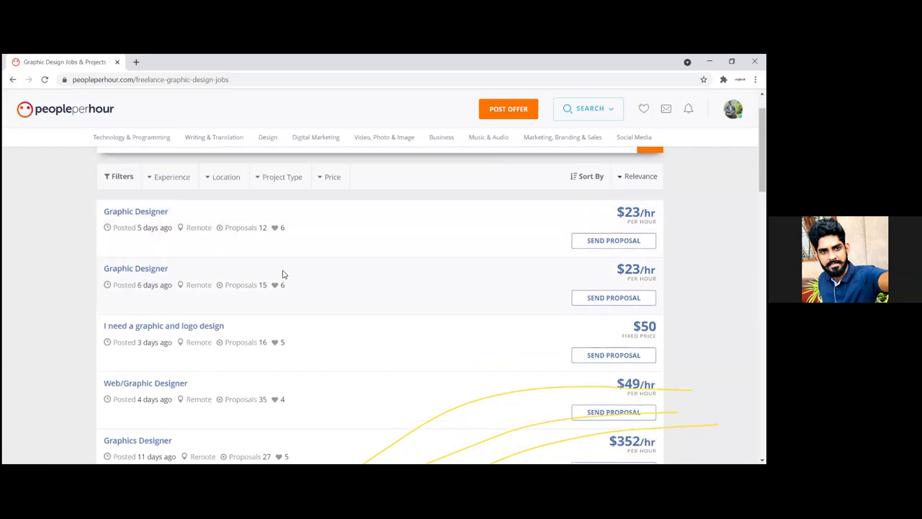